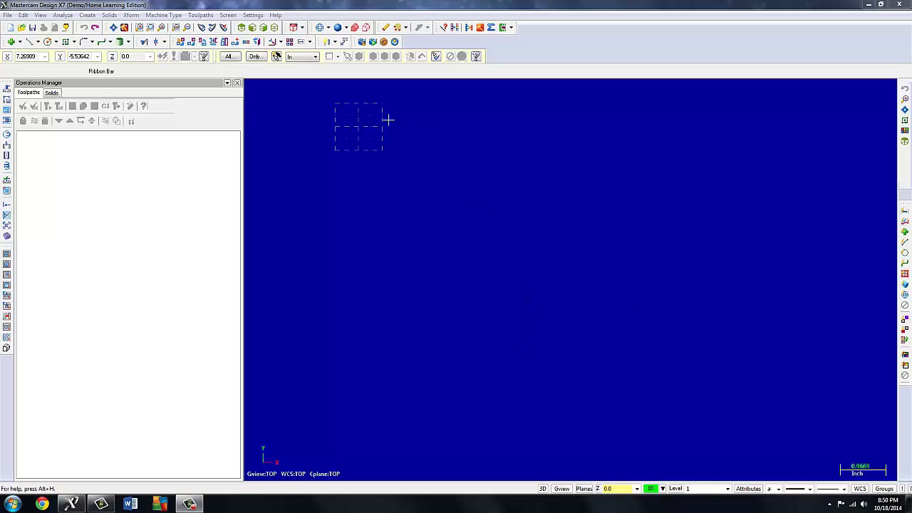
Create a rectangle with width 9.0 and height -6.5 inches, placing its first corner at the origin.
{"action": "left_click", "coordinate": [66, 42]}
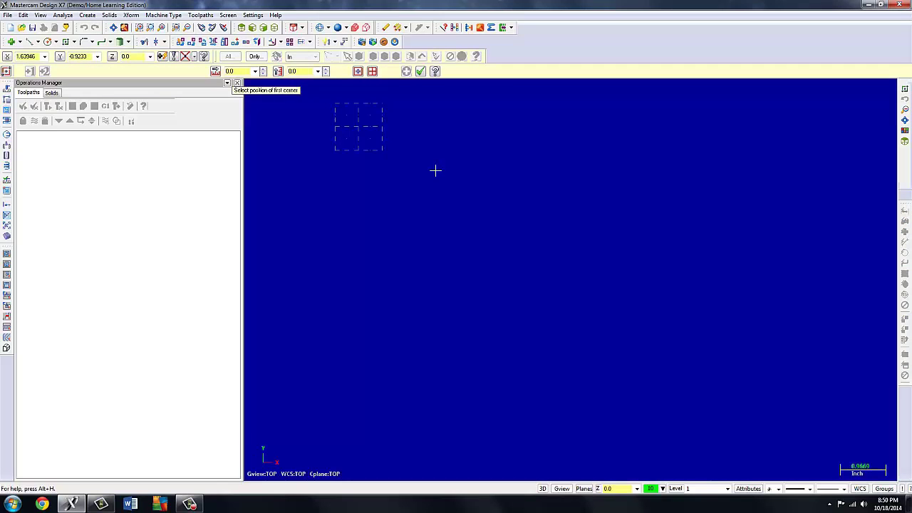
{"action": "left_click", "coordinate": [255, 71]}
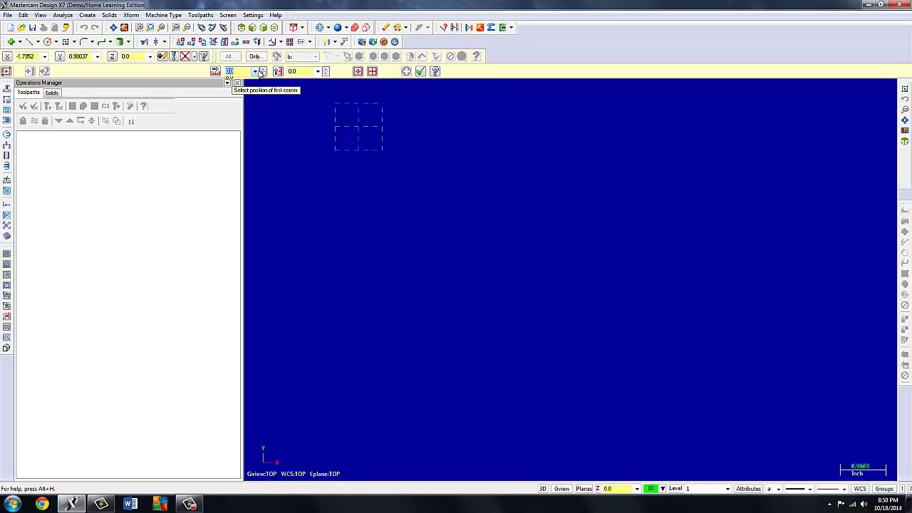
{"action": "left_click", "coordinate": [230, 81]}
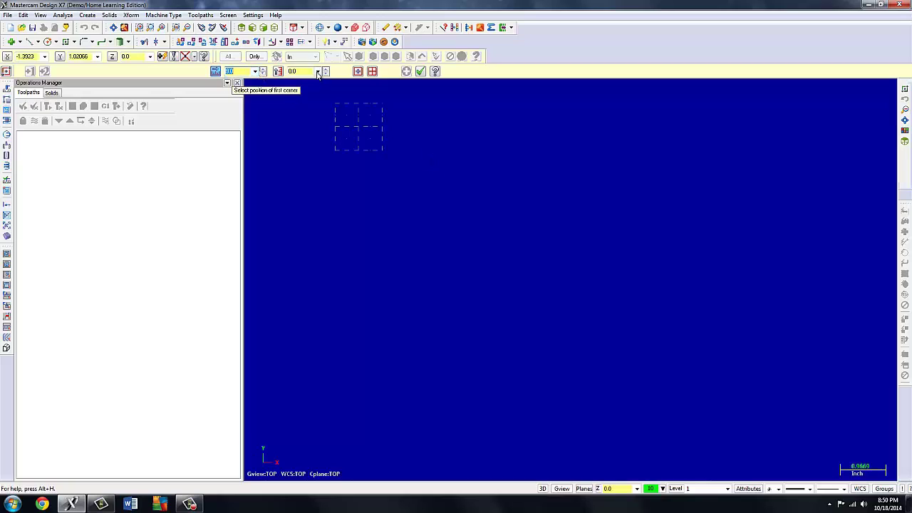
{"action": "left_click", "coordinate": [318, 71]}
{"action": "left_click", "coordinate": [303, 84]}
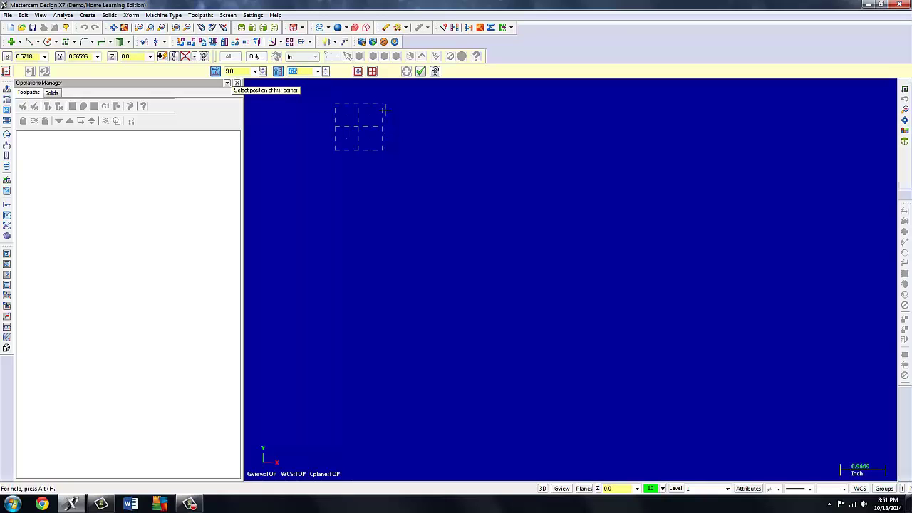
{"action": "type", "text": "-6.5"}
{"action": "key", "text": "Return"}
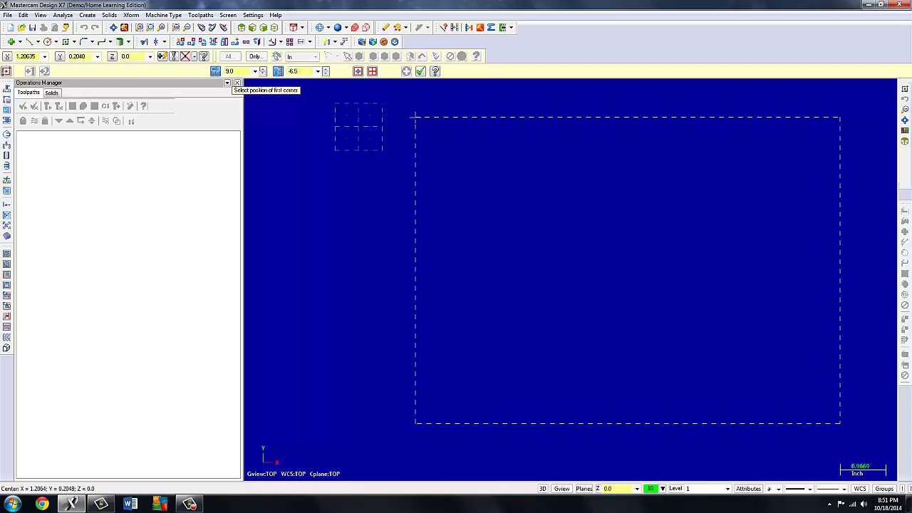
{"action": "left_click", "coordinate": [359, 128]}
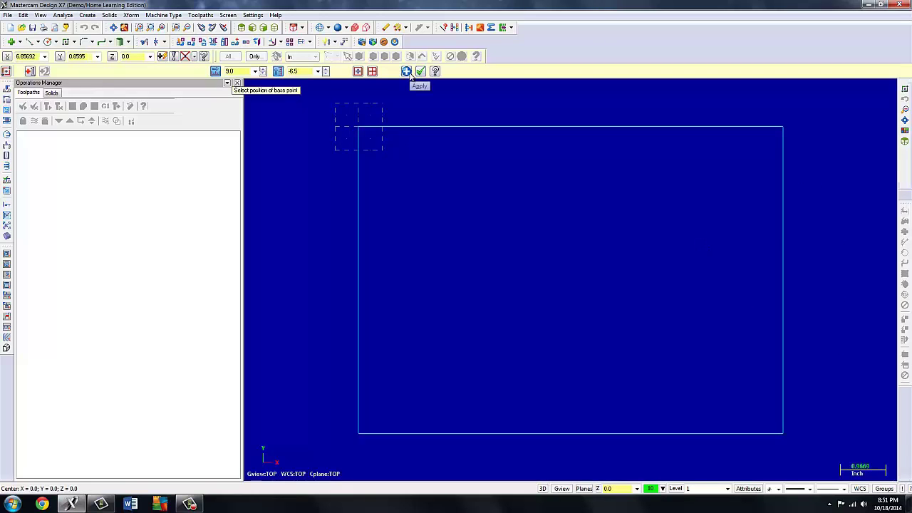
{"action": "left_click", "coordinate": [421, 71]}
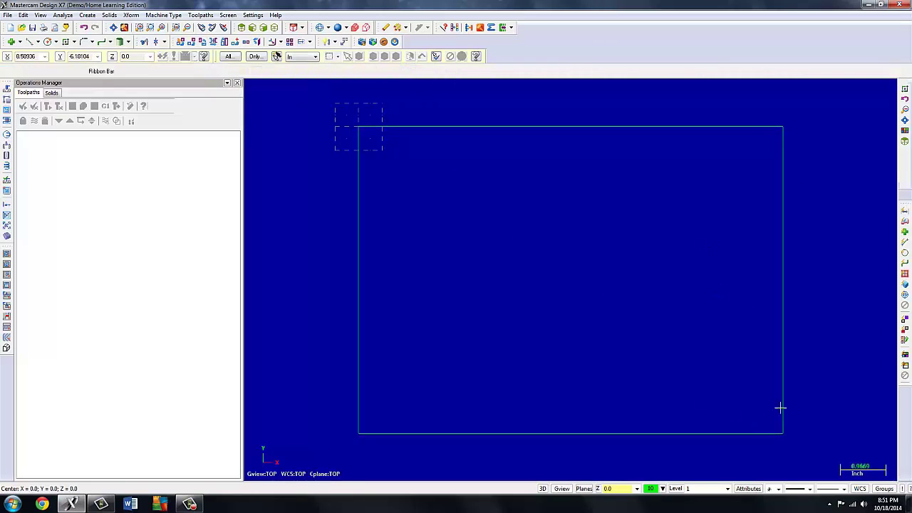
Create a centre-style line parallel to the rectangle's left edge, offset 5.75 inches into the rectangle.
{"action": "left_click", "coordinate": [797, 491]}
{"action": "left_click", "coordinate": [800, 471]}
{"action": "left_click", "coordinate": [39, 43]}
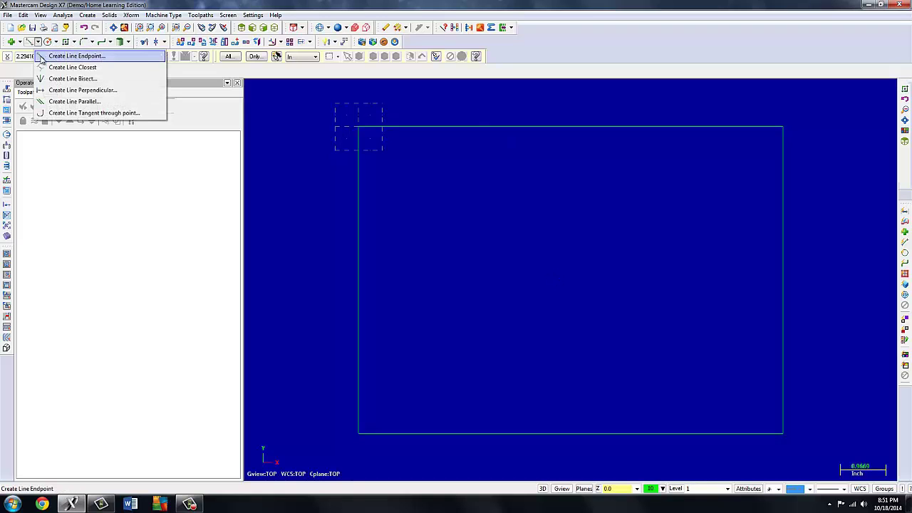
{"action": "left_click", "coordinate": [54, 102]}
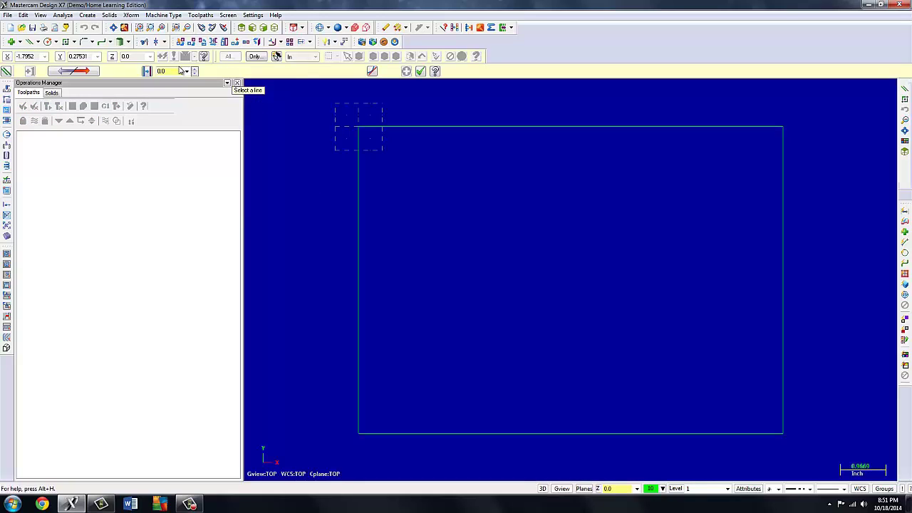
{"action": "left_click", "coordinate": [161, 72]}
{"action": "type", "text": "5.75"}
{"action": "left_click", "coordinate": [360, 199]}
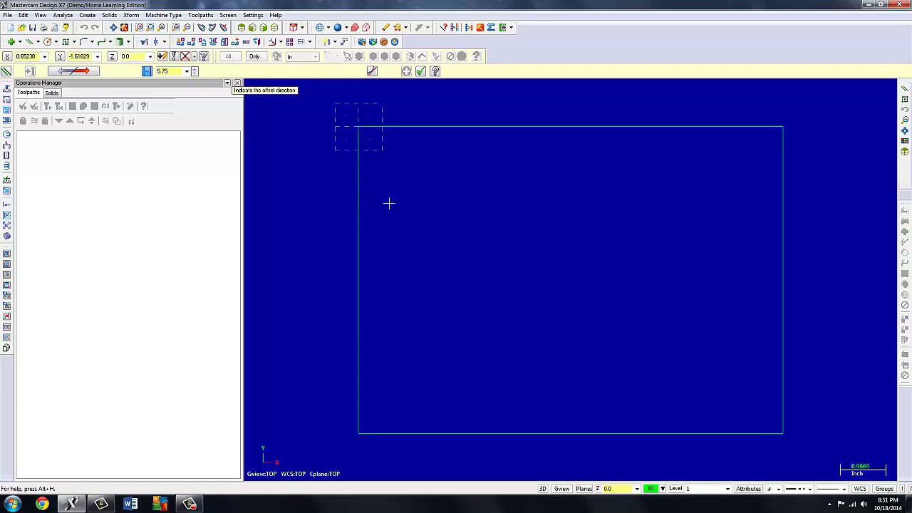
{"action": "left_click", "coordinate": [389, 204]}
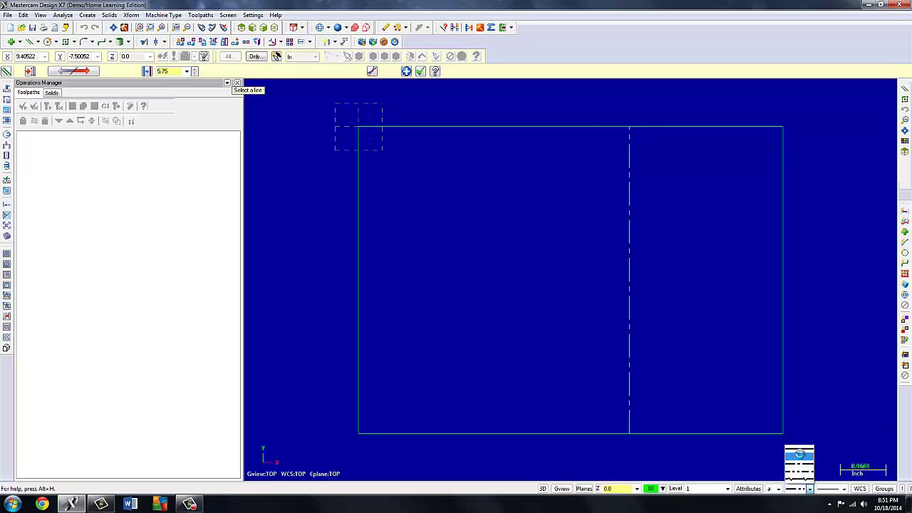
{"action": "left_click", "coordinate": [800, 451]}
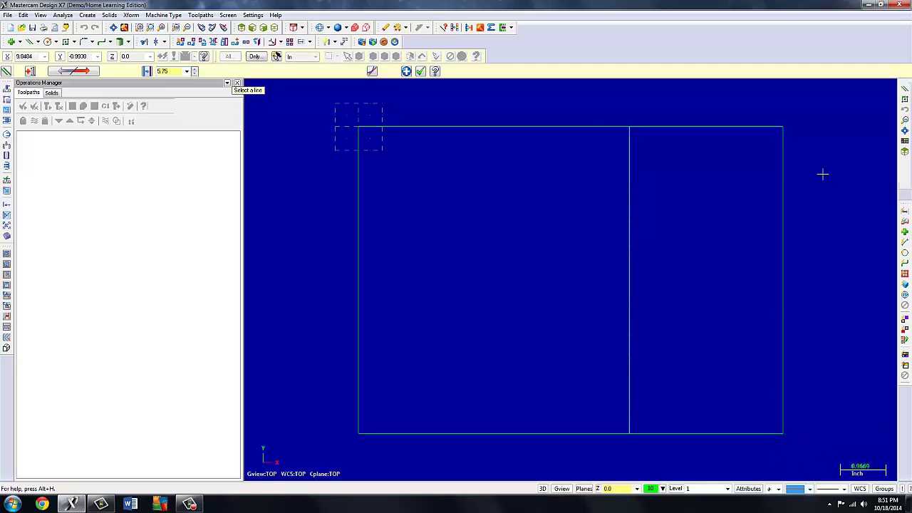
{"action": "left_click", "coordinate": [800, 489]}
{"action": "left_click", "coordinate": [803, 473]}
{"action": "left_click", "coordinate": [420, 72]}
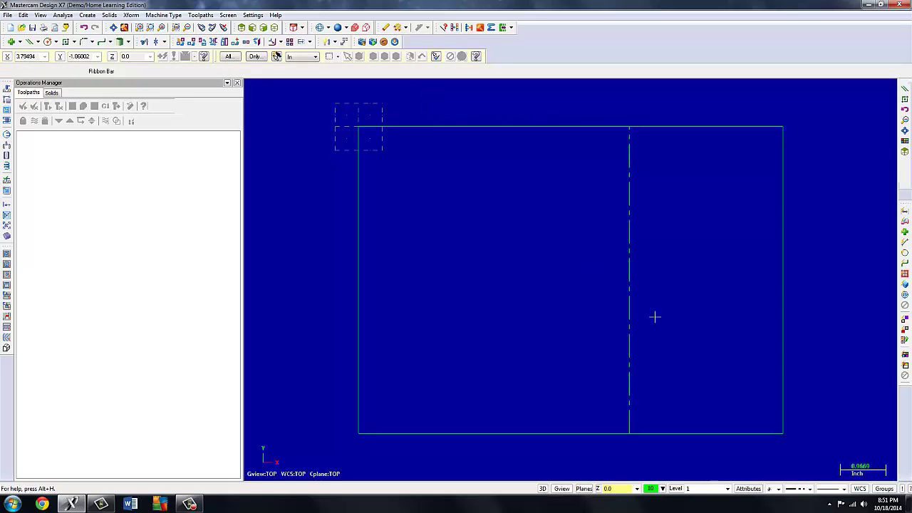
Switch the line style to solid and create a parallel line 2.75 inches above the rectangle's bottom edge.
{"action": "left_click", "coordinate": [809, 490]}
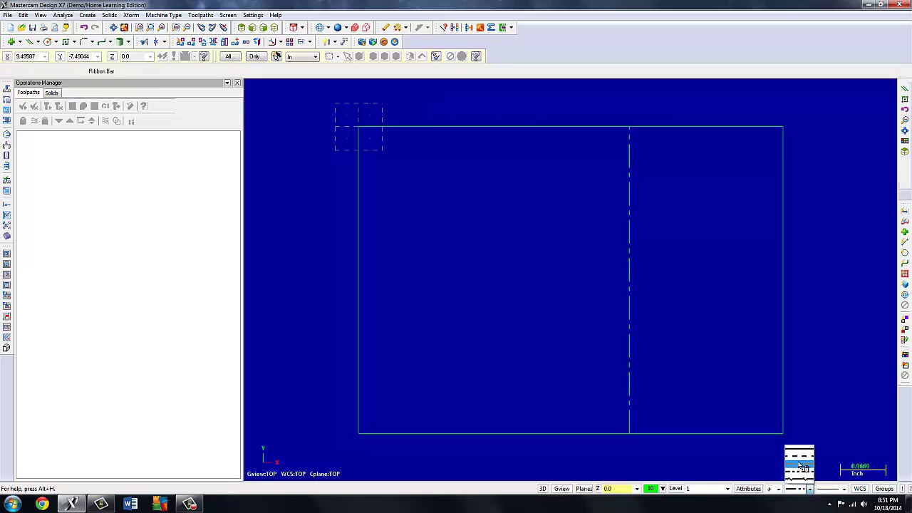
{"action": "left_click", "coordinate": [800, 456]}
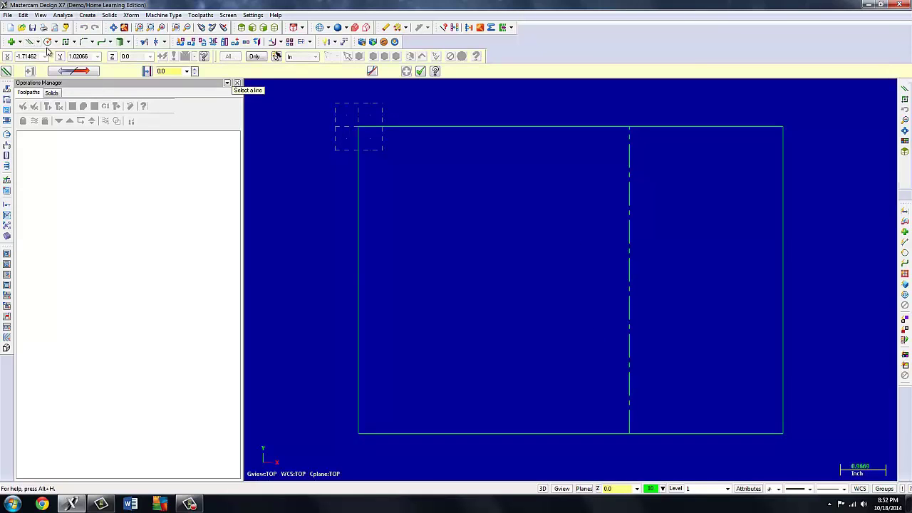
{"action": "left_click", "coordinate": [30, 42]}
{"action": "left_click", "coordinate": [152, 69]}
{"action": "type", "text": "2.75"}
{"action": "left_click", "coordinate": [565, 432]}
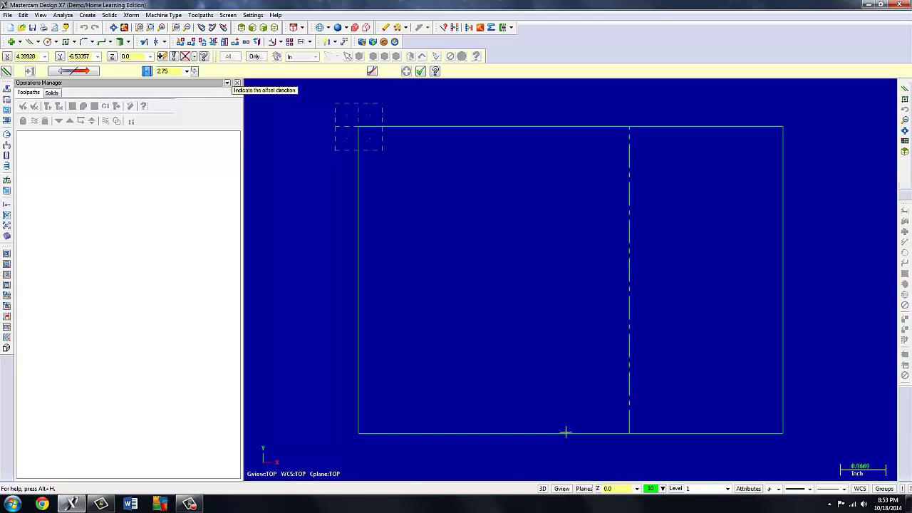
{"action": "left_click", "coordinate": [564, 369]}
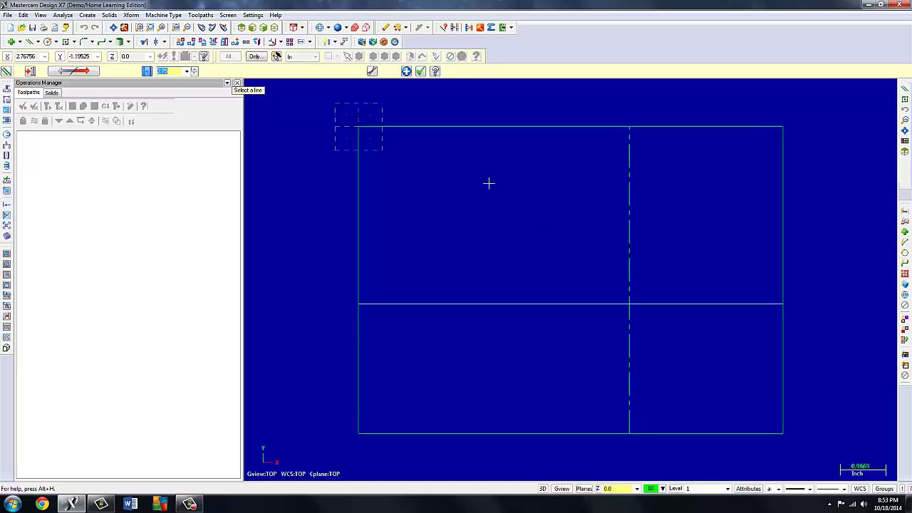
{"action": "left_click", "coordinate": [420, 71]}
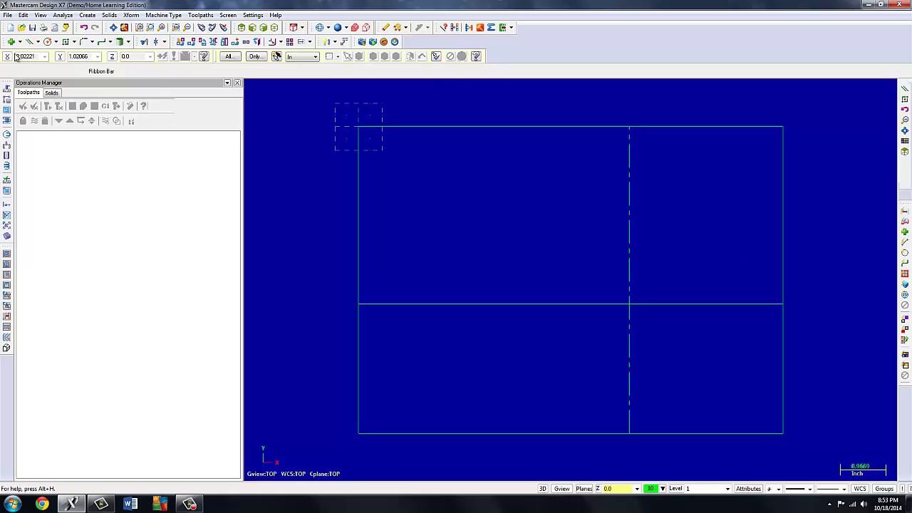
Create a parallel line 1.65 inches above the interior horizontal line.
{"action": "left_click", "coordinate": [29, 42]}
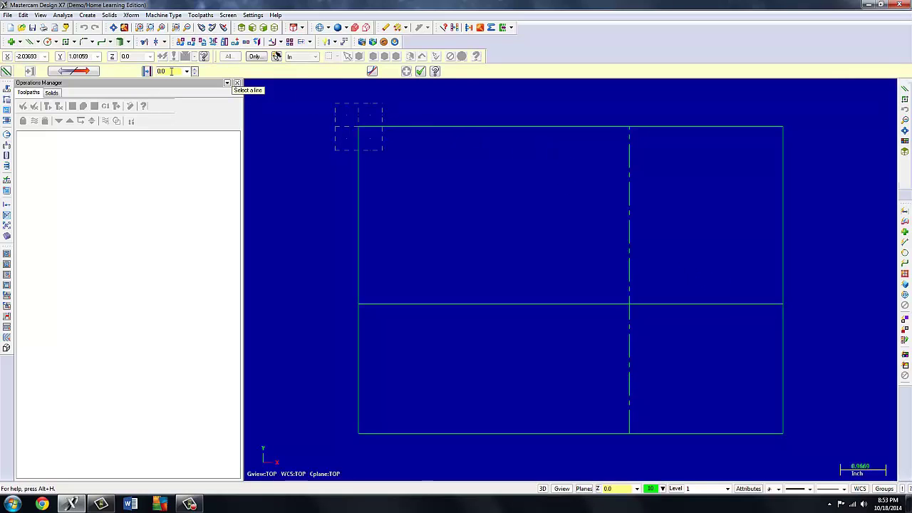
{"action": "left_click", "coordinate": [147, 71]}
{"action": "type", "text": "1.65"}
{"action": "left_click", "coordinate": [554, 305]}
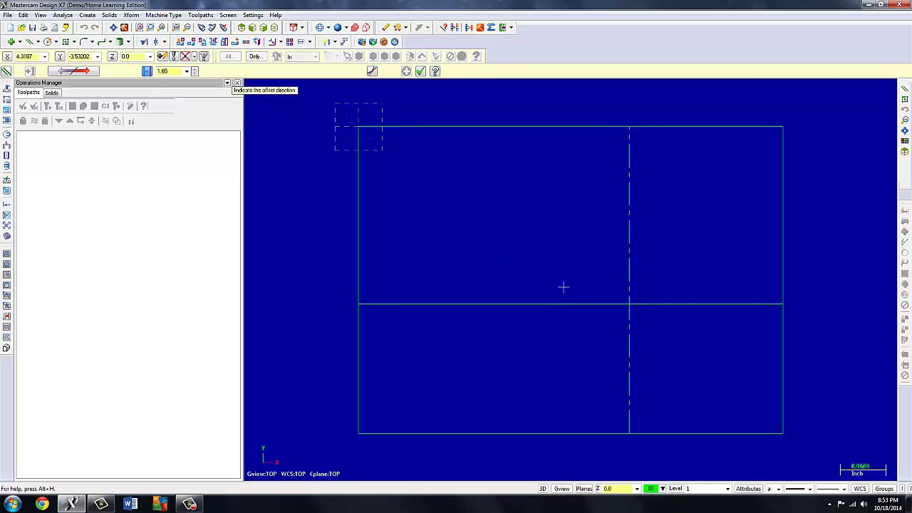
{"action": "left_click", "coordinate": [563, 284]}
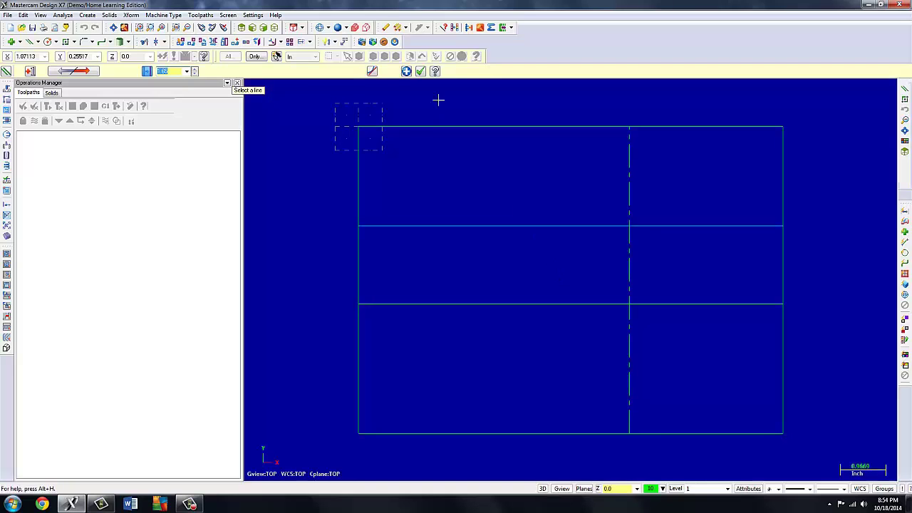
{"action": "left_click", "coordinate": [406, 72]}
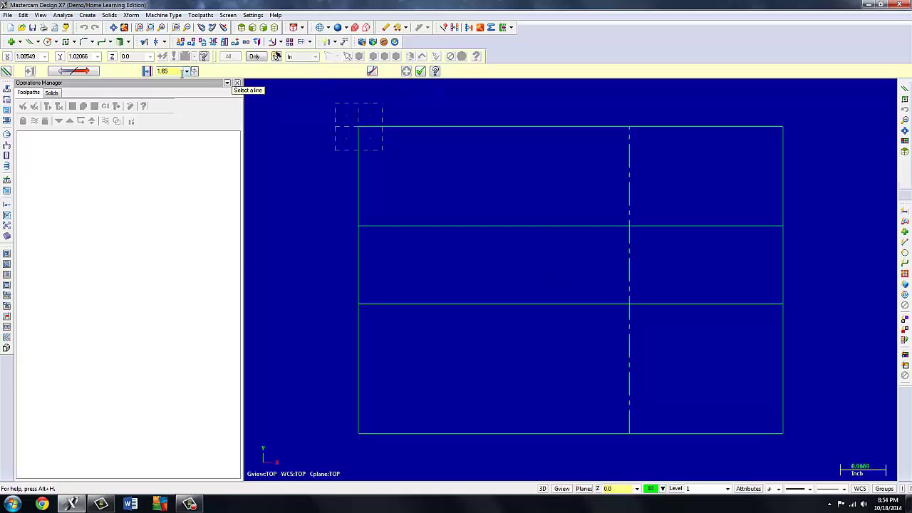
Create another parallel line 0.5 inches above the upper interior horizontal line.
{"action": "type", "text": "0.5"}
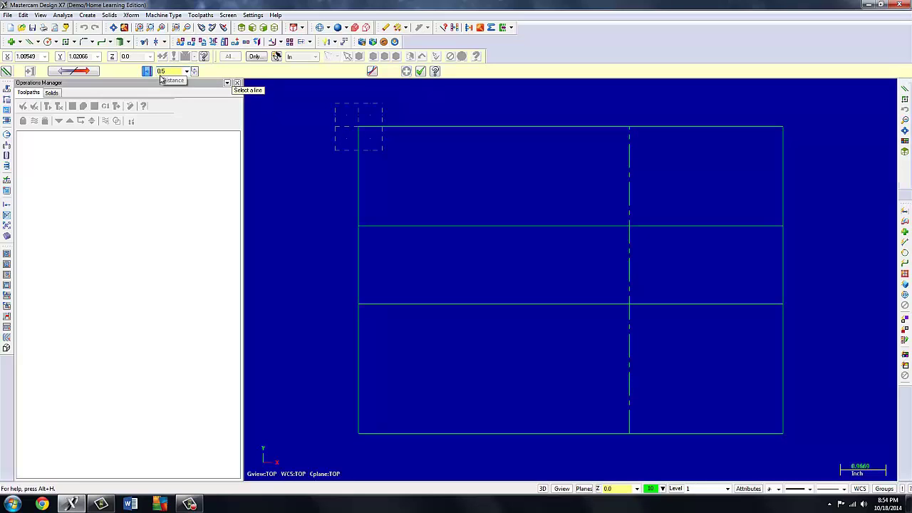
{"action": "left_click", "coordinate": [698, 226]}
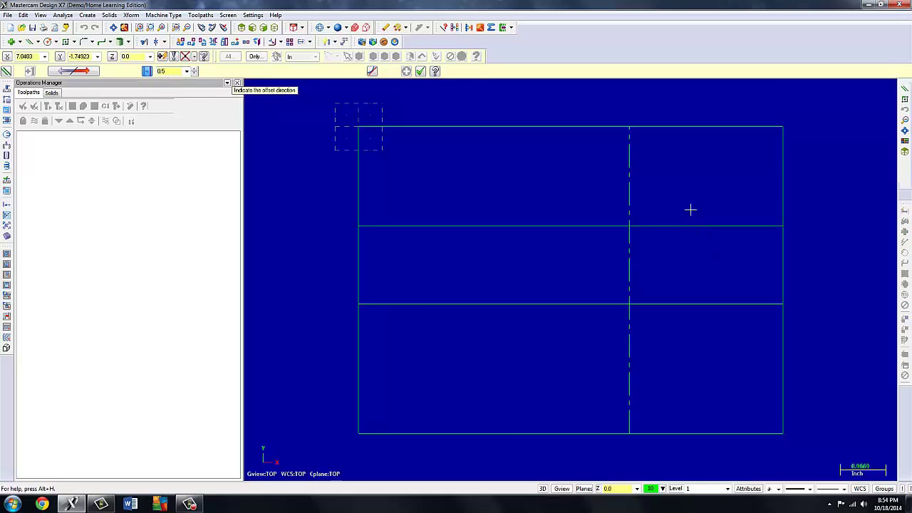
{"action": "left_click", "coordinate": [689, 201]}
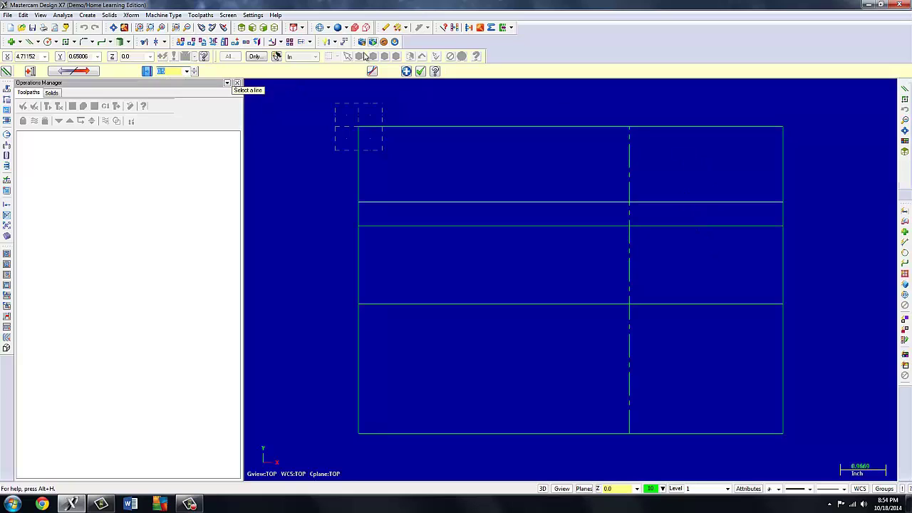
{"action": "left_click", "coordinate": [406, 72]}
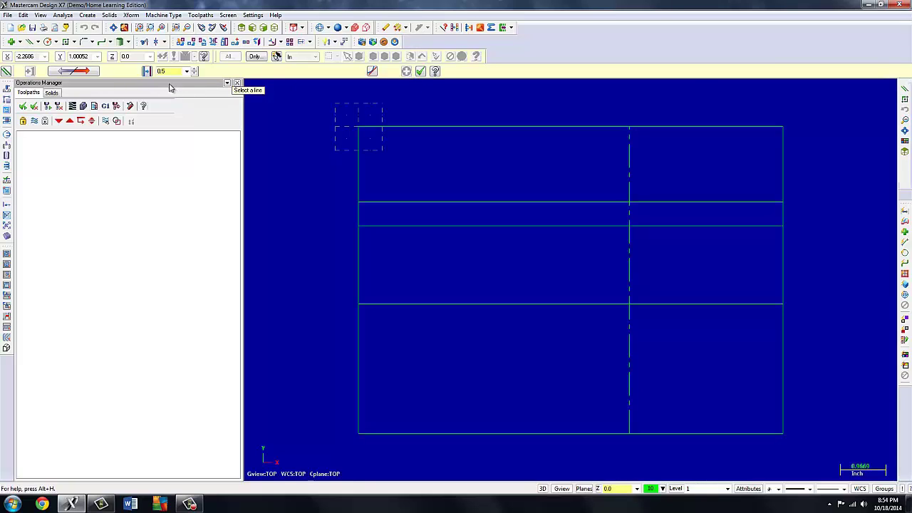
Create a vertical line parallel to the dashed centre line, offset 1.15 inches to its right.
{"action": "type", "text": "1"}
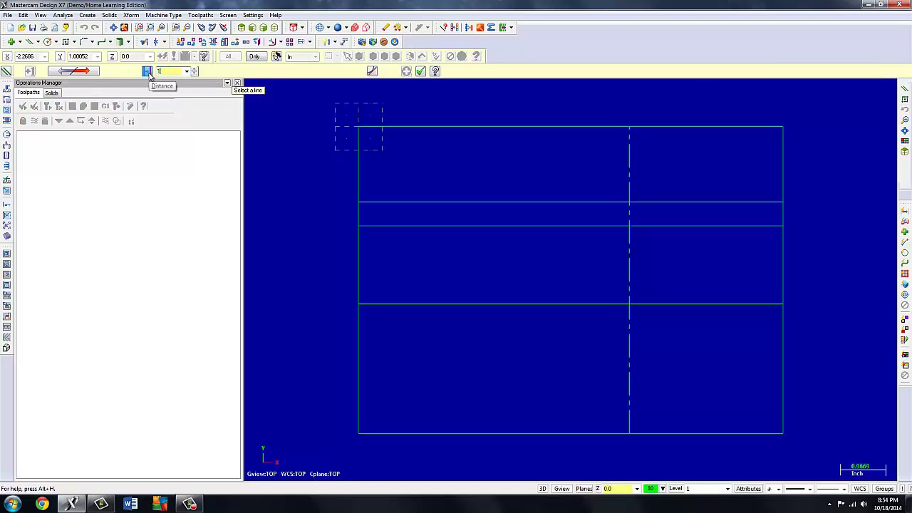
{"action": "type", "text": ".15"}
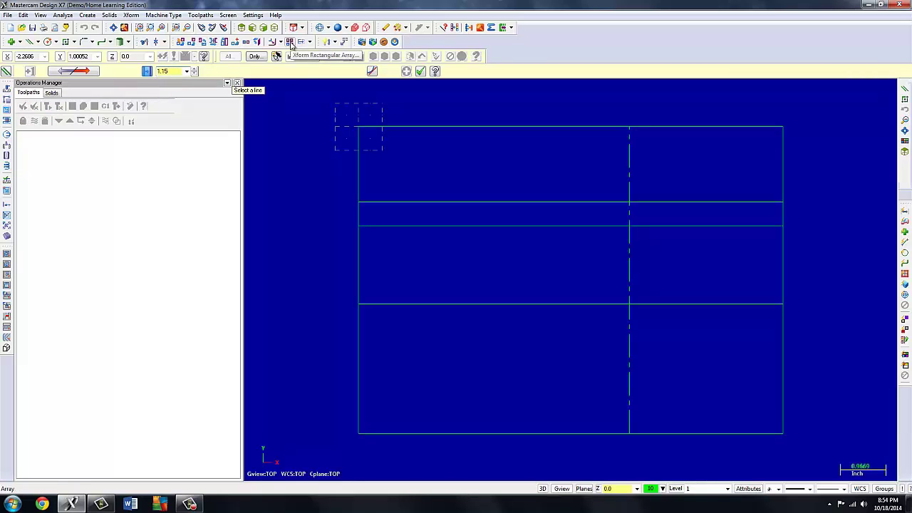
{"action": "left_click", "coordinate": [629, 171]}
{"action": "left_click", "coordinate": [656, 170]}
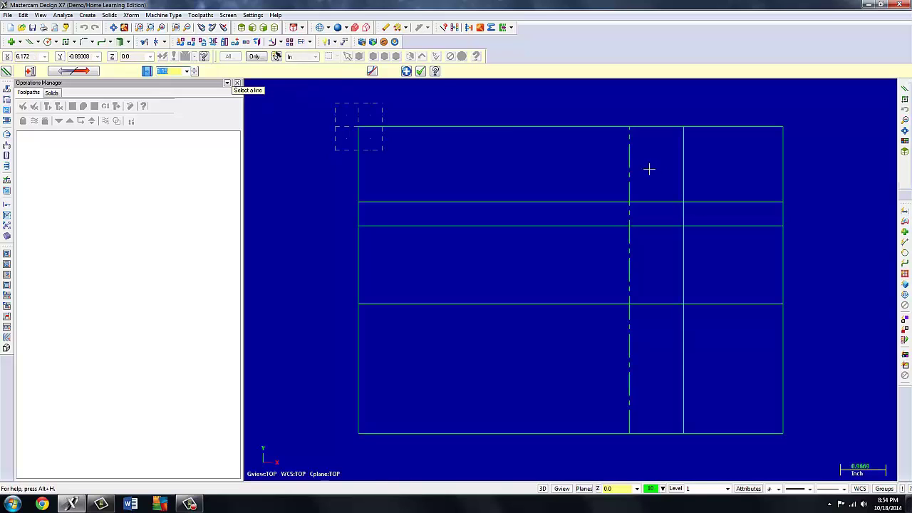
{"action": "left_click", "coordinate": [406, 72]}
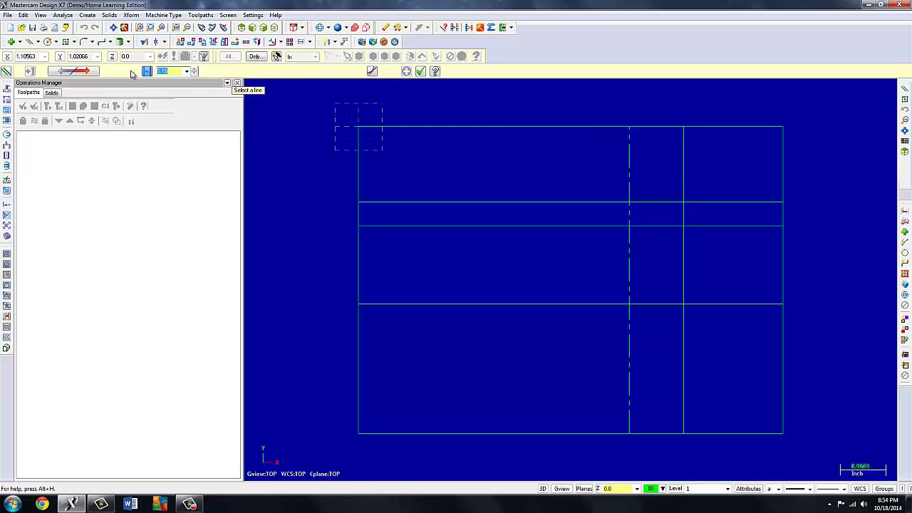
Create a second vertical line parallel to the dashed centre line, offset 1.5 inches to its right, and finish the parallel lines.
{"action": "type", "text": "1"}
{"action": "left_click", "coordinate": [628, 171]}
{"action": "left_click", "coordinate": [677, 178]}
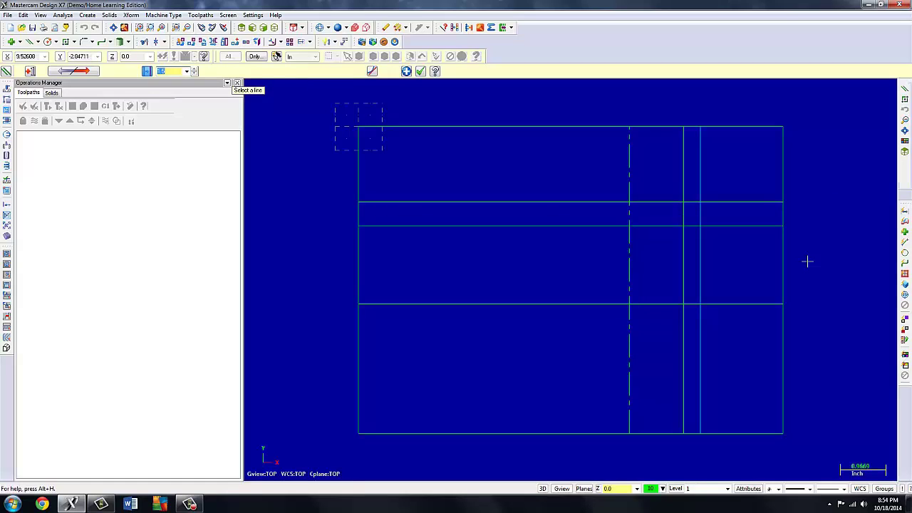
{"action": "left_click", "coordinate": [420, 71]}
Draw a 125-degree line from the right construction vertical's crossing with the middle interior horizontal to the left construction vertical's crossing with the upper horizontal.
{"action": "left_click", "coordinate": [37, 42]}
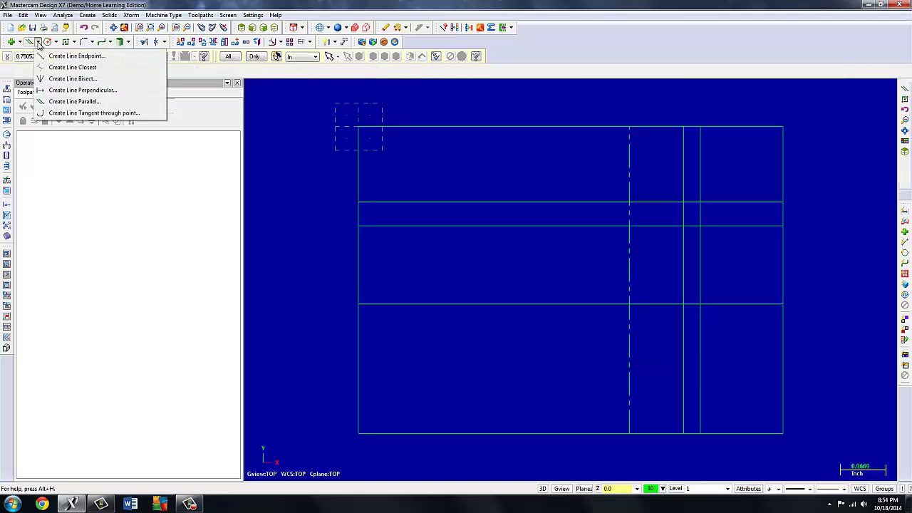
{"action": "left_click", "coordinate": [47, 56]}
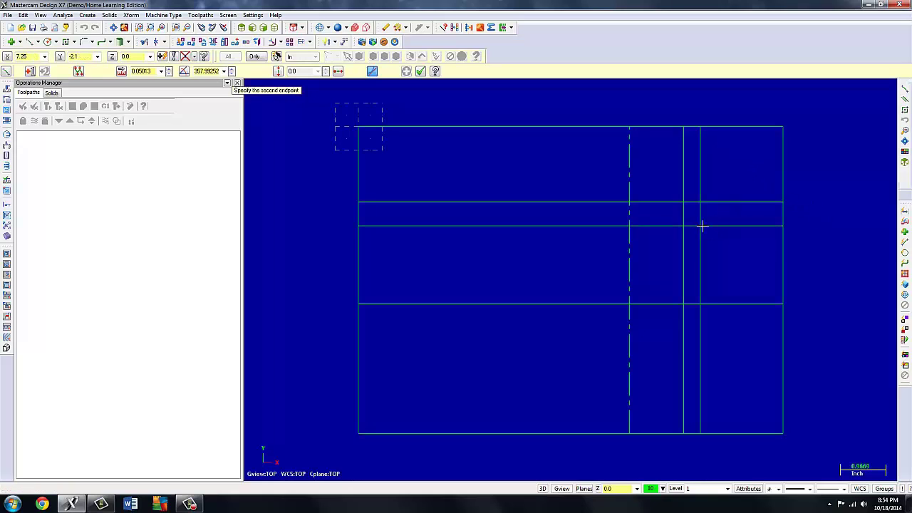
{"action": "left_click", "coordinate": [701, 227]}
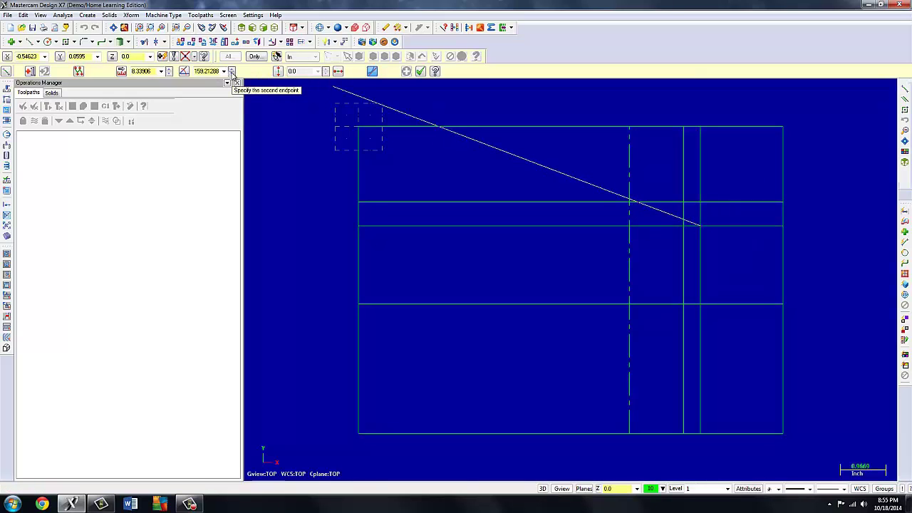
{"action": "left_click", "coordinate": [224, 71]}
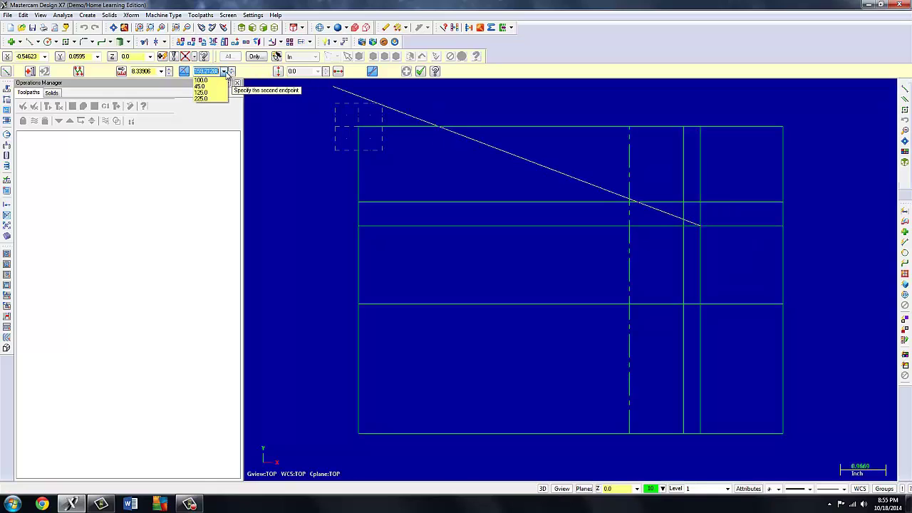
{"action": "left_click", "coordinate": [204, 93]}
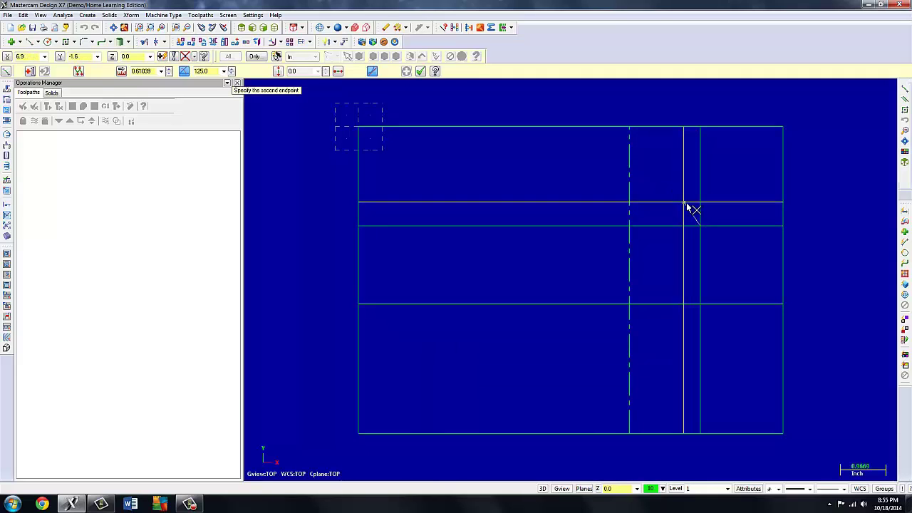
{"action": "left_click", "coordinate": [684, 204]}
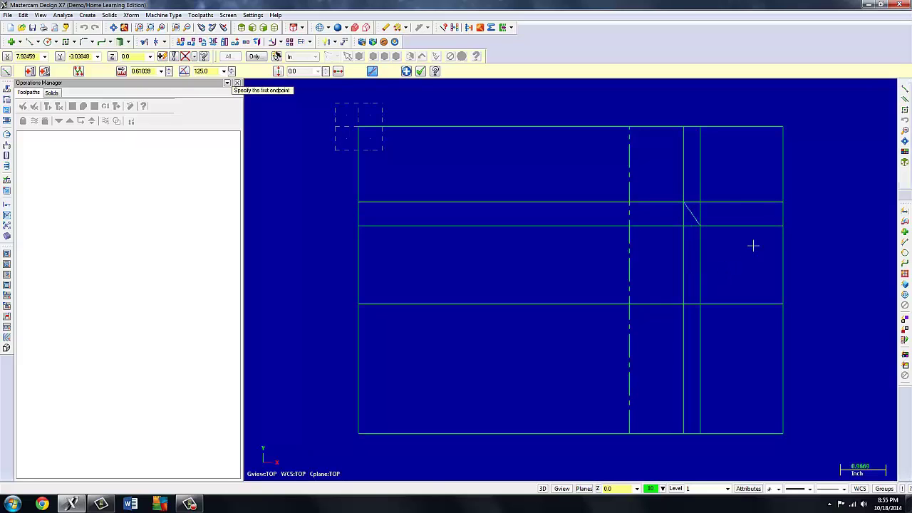
{"action": "left_click", "coordinate": [406, 71]}
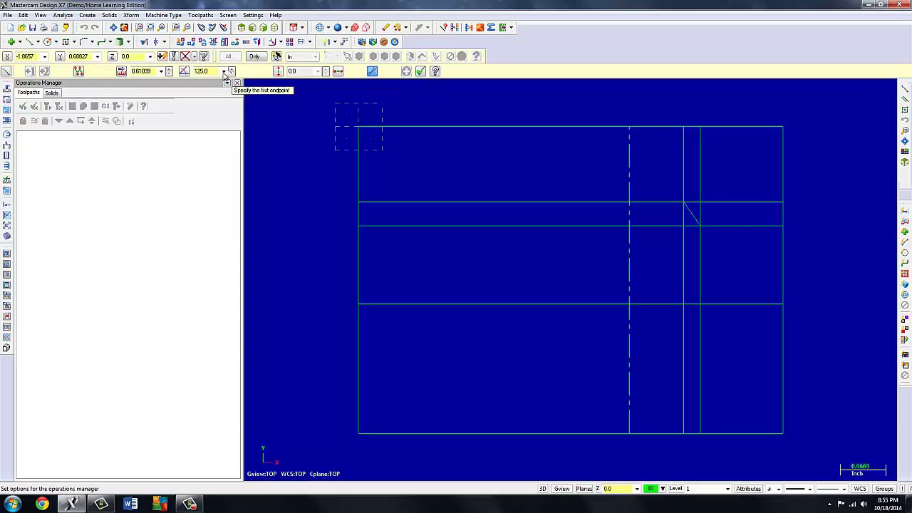
Draw a 45-degree line about 2.16 inches long up and right from the short angled line's upper end, and finish the line command.
{"action": "left_click", "coordinate": [223, 71]}
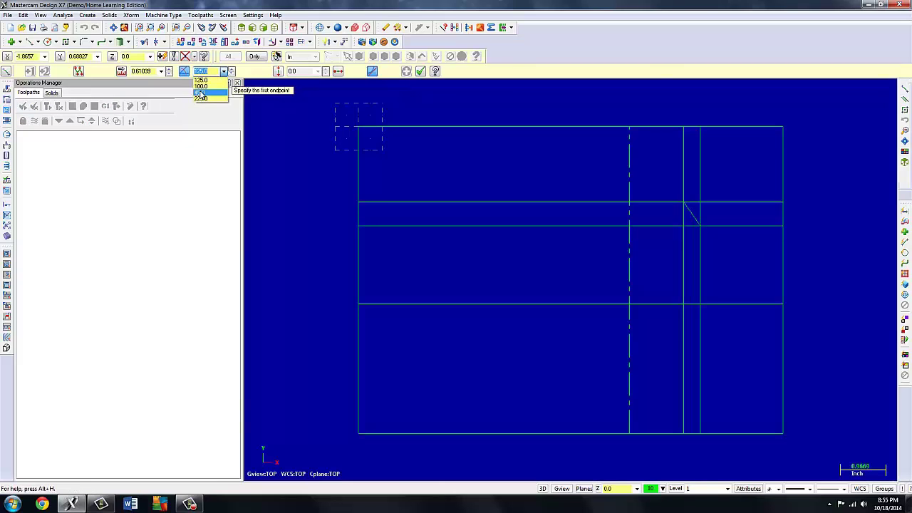
{"action": "left_click", "coordinate": [200, 92]}
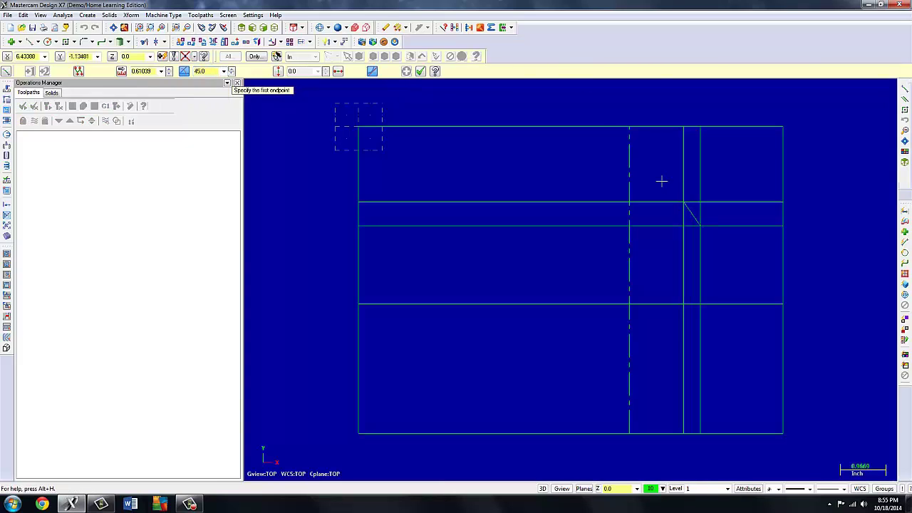
{"action": "left_click", "coordinate": [685, 203]}
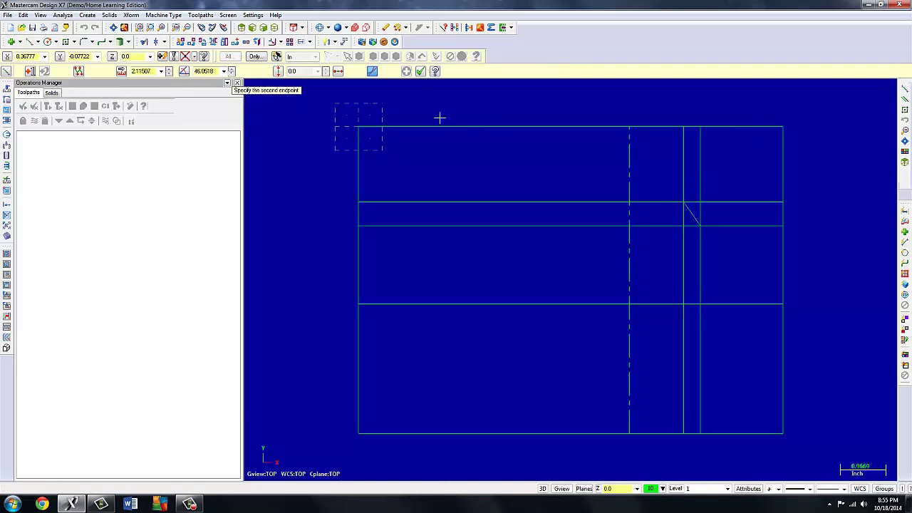
{"action": "left_click", "coordinate": [223, 71]}
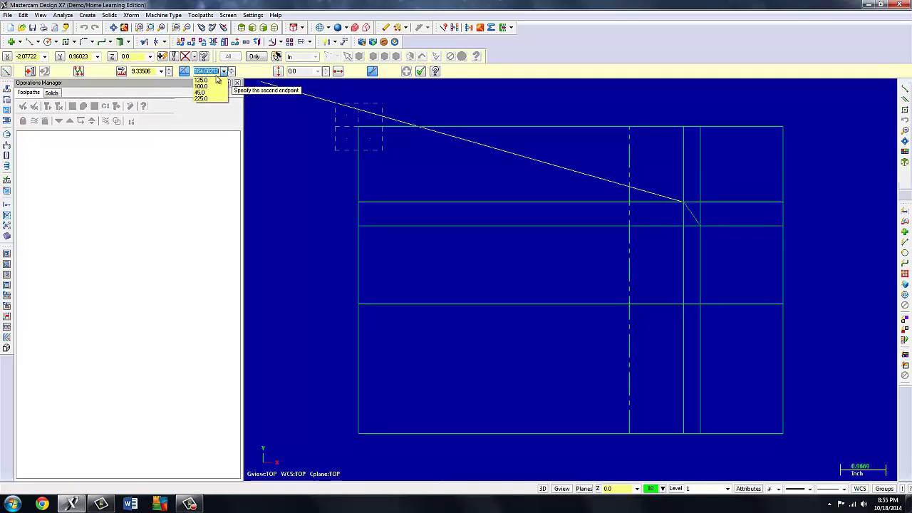
{"action": "left_click", "coordinate": [203, 93]}
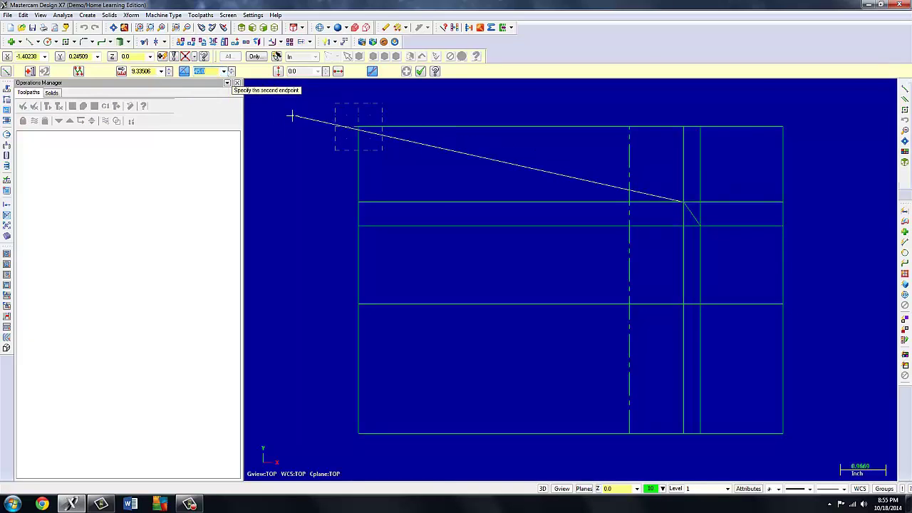
{"action": "left_click", "coordinate": [755, 131]}
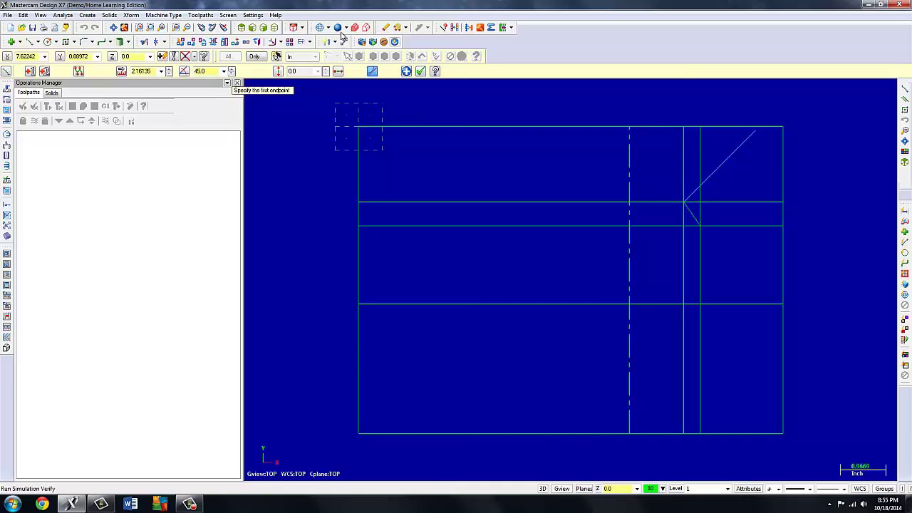
{"action": "left_click", "coordinate": [406, 72]}
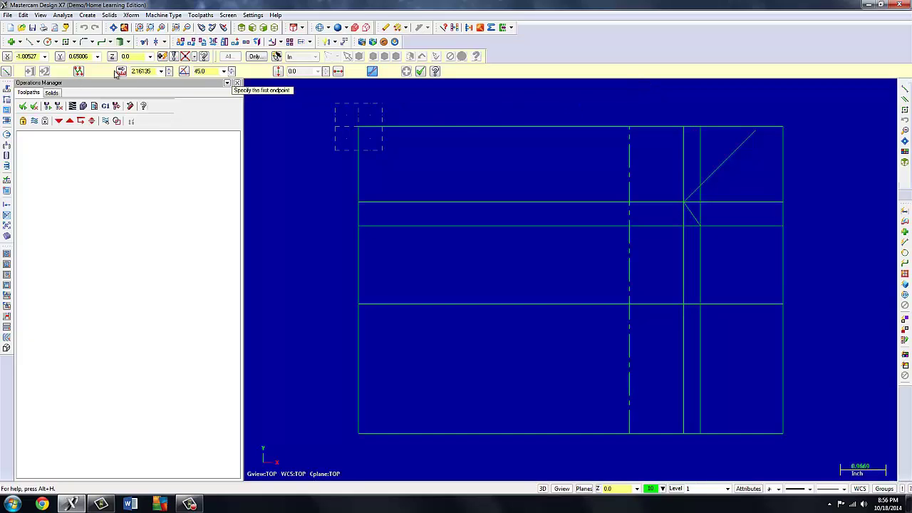
{"action": "left_click", "coordinate": [420, 71]}
Create a parallel line 3.475 inches above the lowest interior horizontal line and finish the command.
{"action": "left_click", "coordinate": [38, 41]}
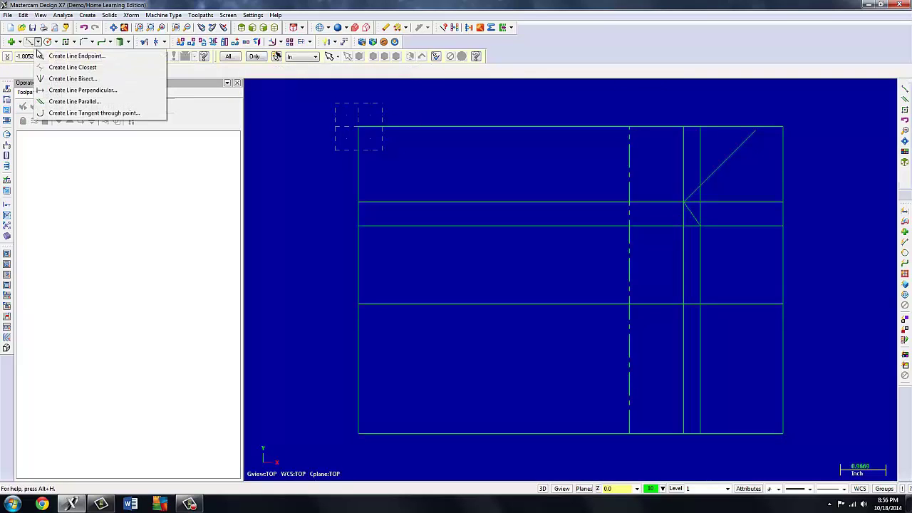
{"action": "left_click", "coordinate": [71, 90]}
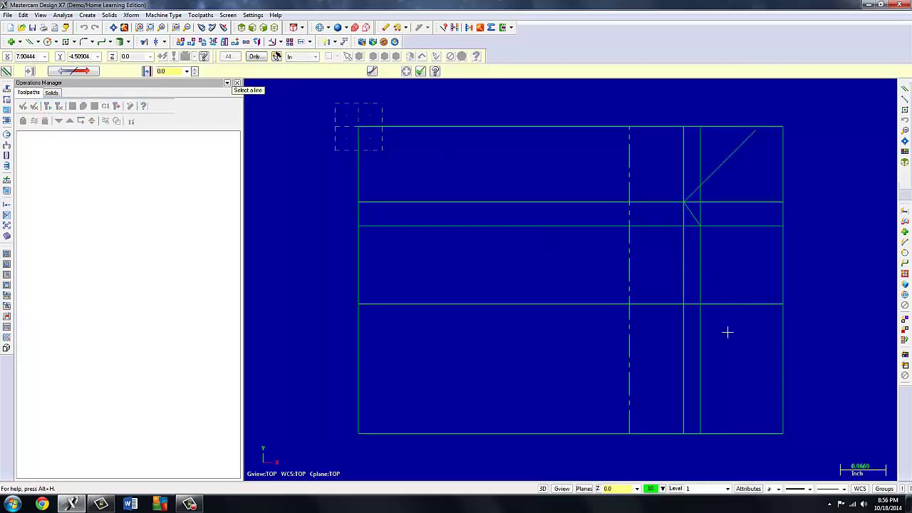
{"action": "left_click", "coordinate": [184, 71]}
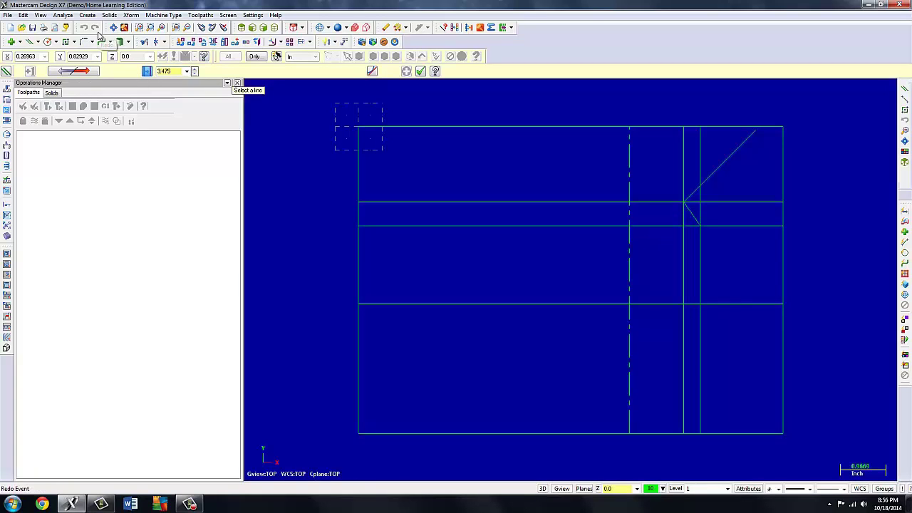
{"action": "left_click", "coordinate": [752, 303]}
{"action": "left_click", "coordinate": [753, 291]}
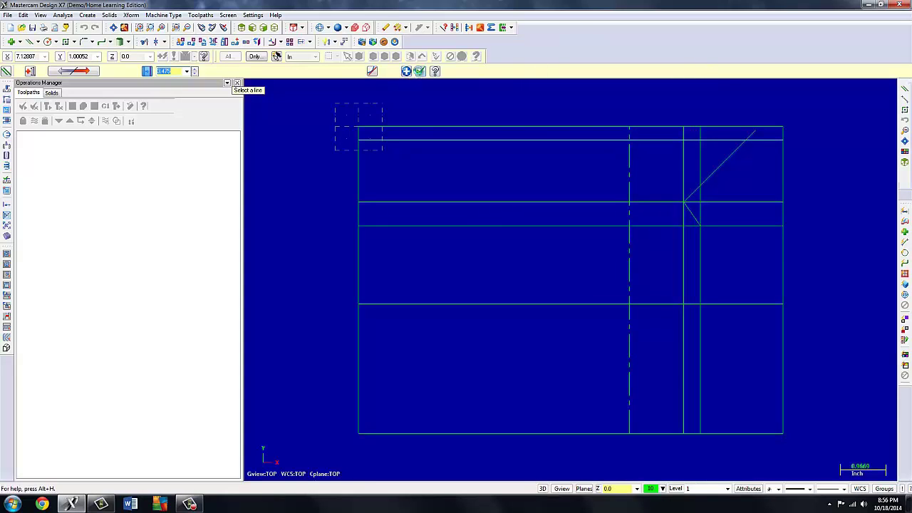
{"action": "left_click", "coordinate": [419, 71]}
Trim the upper end of the 45-degree line to the topmost interior horizontal line using single-entity trim.
{"action": "left_click", "coordinate": [146, 41]}
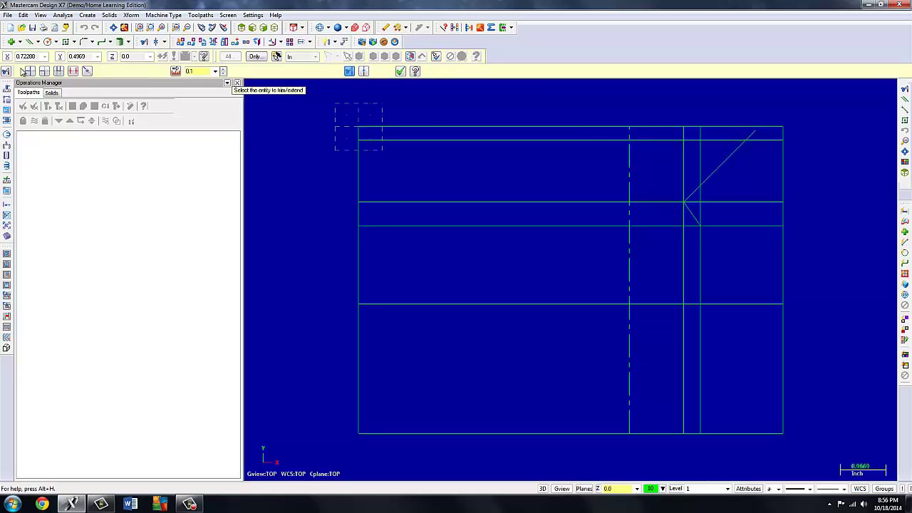
{"action": "left_click", "coordinate": [30, 71]}
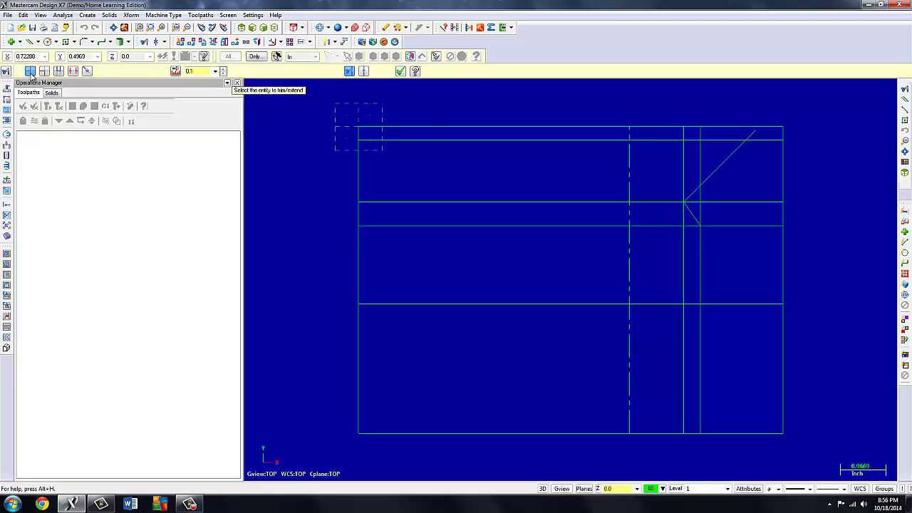
{"action": "left_click", "coordinate": [722, 159]}
{"action": "left_click", "coordinate": [753, 138]}
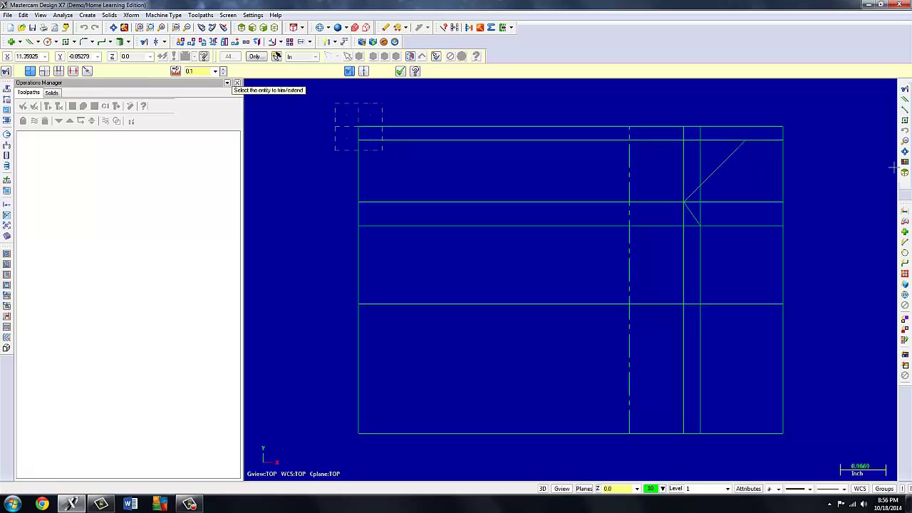
{"action": "left_click", "coordinate": [401, 72]}
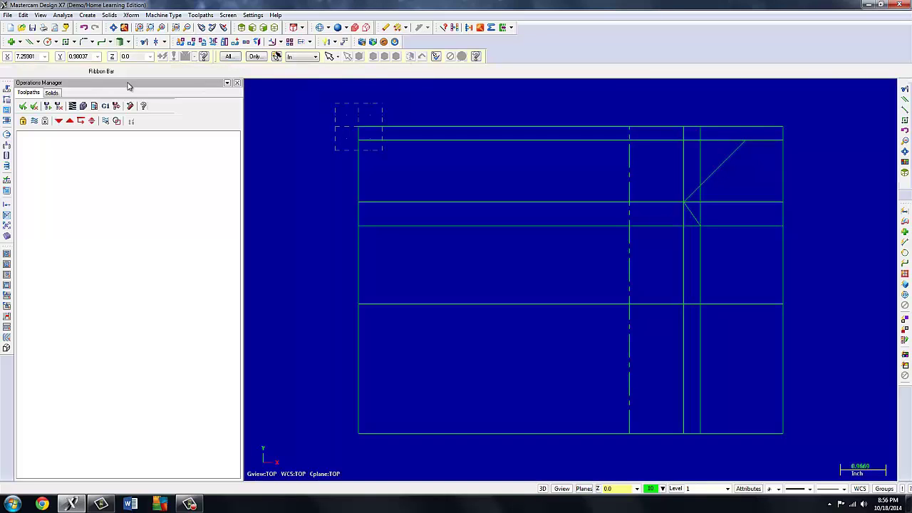
Delete the two upper horizontal construction lines that meet the ends of the 45-degree line.
{"action": "left_click", "coordinate": [562, 140]}
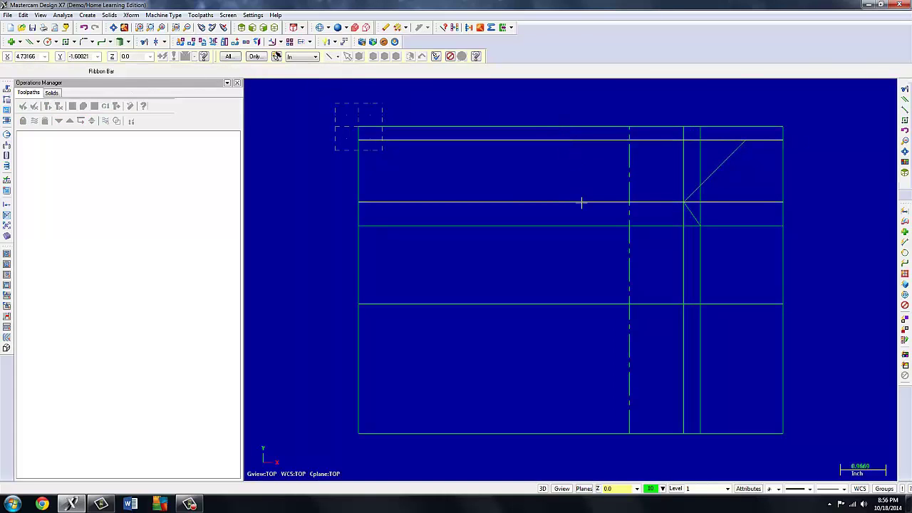
{"action": "left_click", "coordinate": [581, 203]}
{"action": "key", "text": "Delete"}
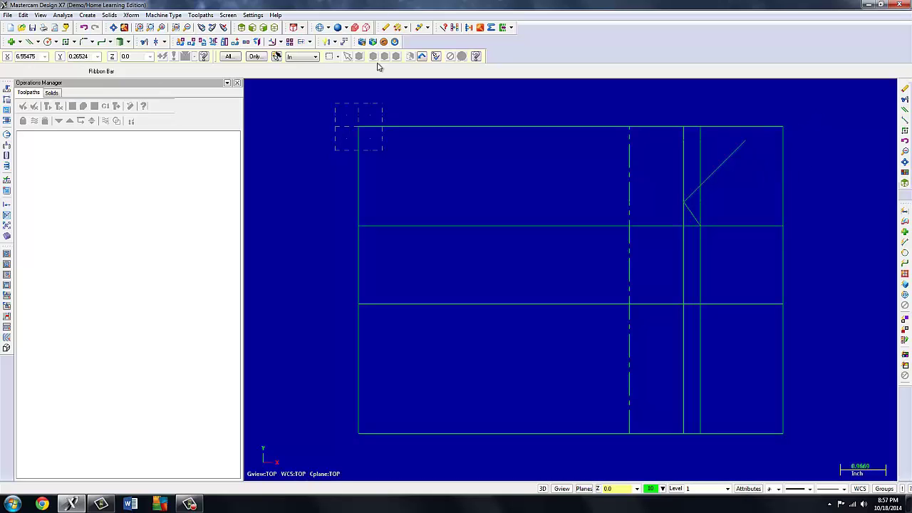
Trim the upper interior horizontal line to the short angled line, keeping its right portion, and delete the two solid vertical construction lines.
{"action": "left_click", "coordinate": [148, 42]}
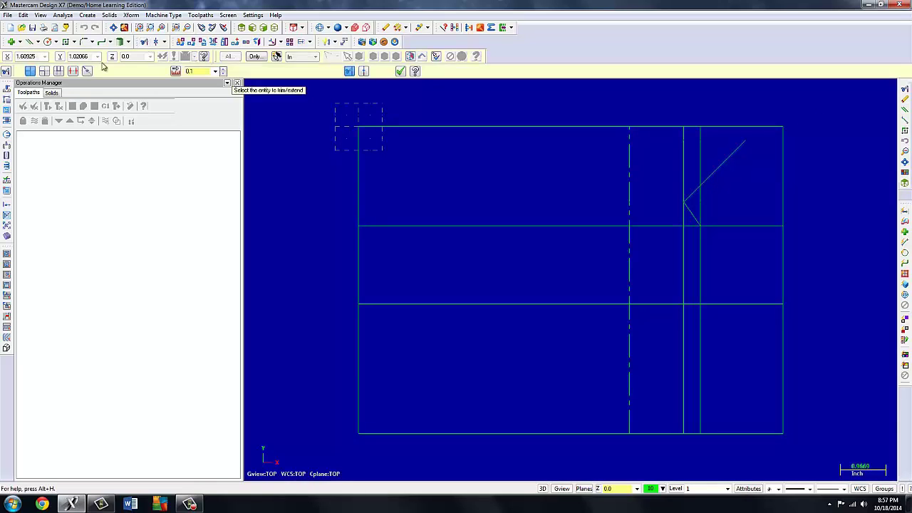
{"action": "left_click", "coordinate": [704, 222]}
{"action": "left_click", "coordinate": [692, 214]}
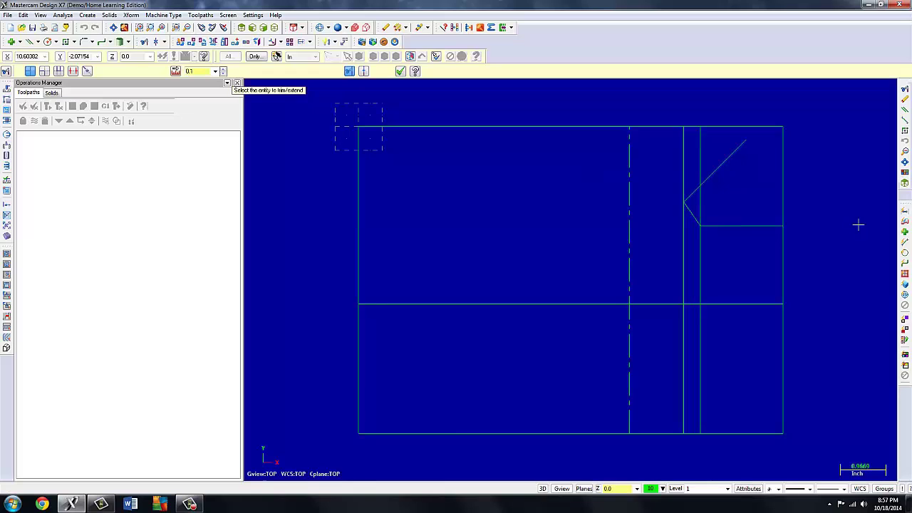
{"action": "key", "text": "Escape"}
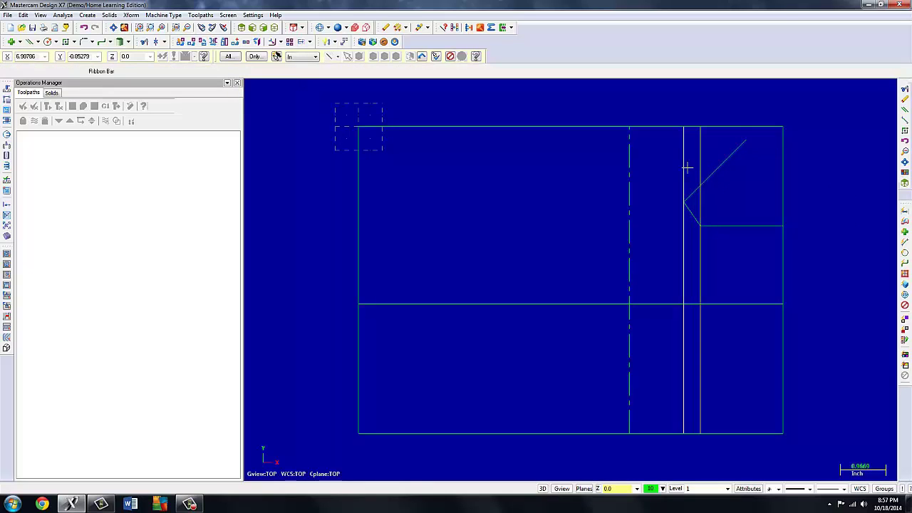
{"action": "key", "text": "Delete"}
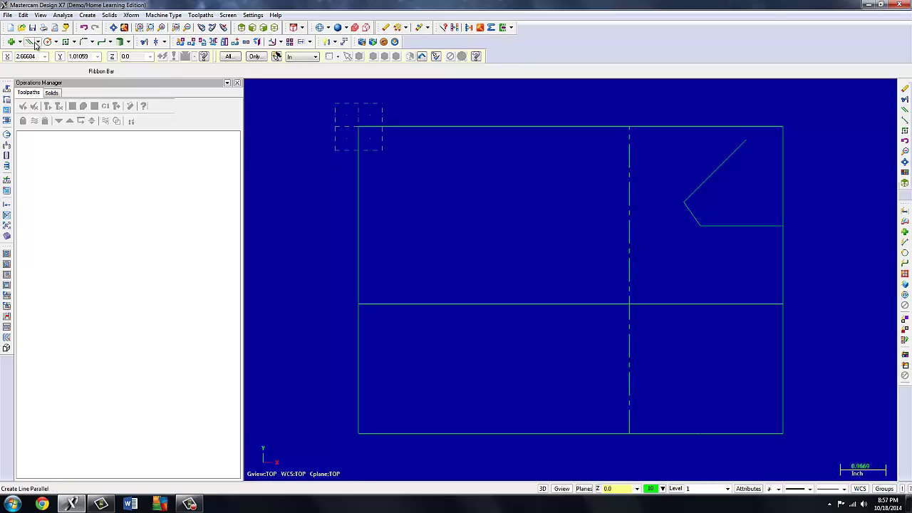
Create a parallel line 0.25 inches above the full-width interior horizontal line.
{"action": "left_click", "coordinate": [32, 43]}
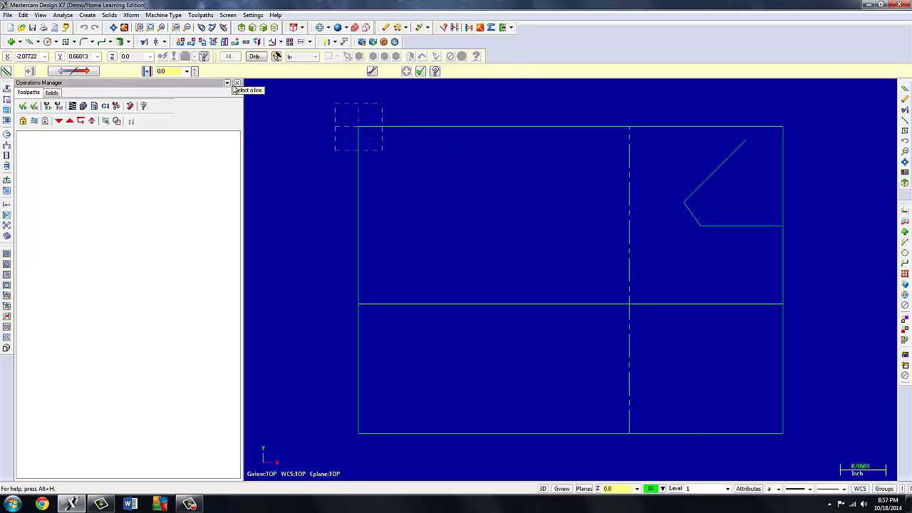
{"action": "left_click", "coordinate": [172, 71]}
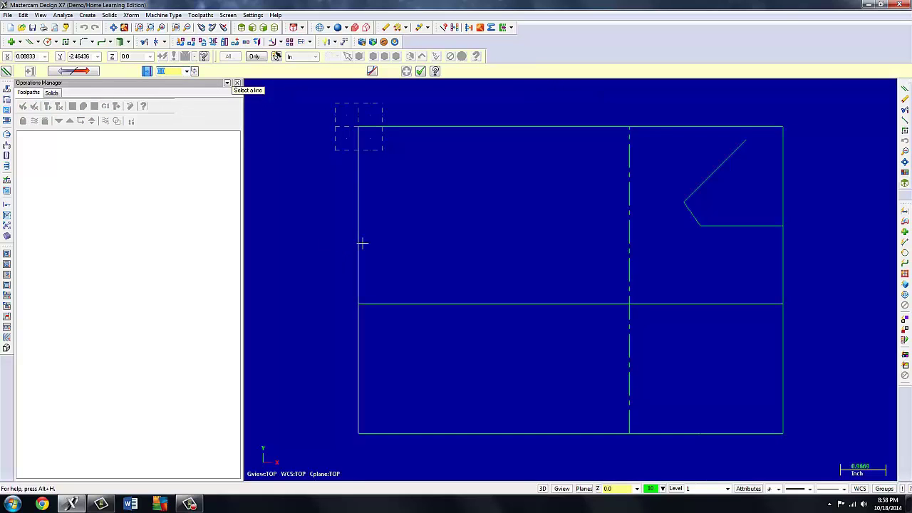
{"action": "key", "text": "Return"}
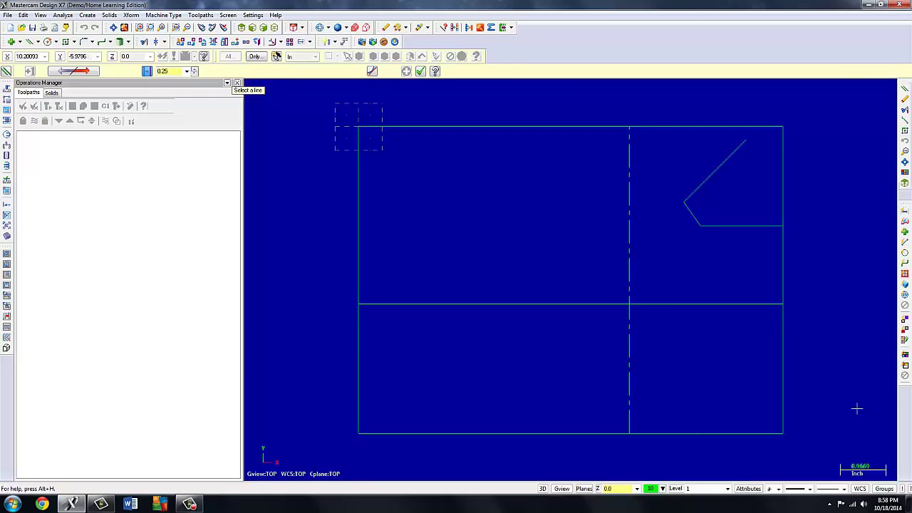
{"action": "left_click", "coordinate": [701, 302]}
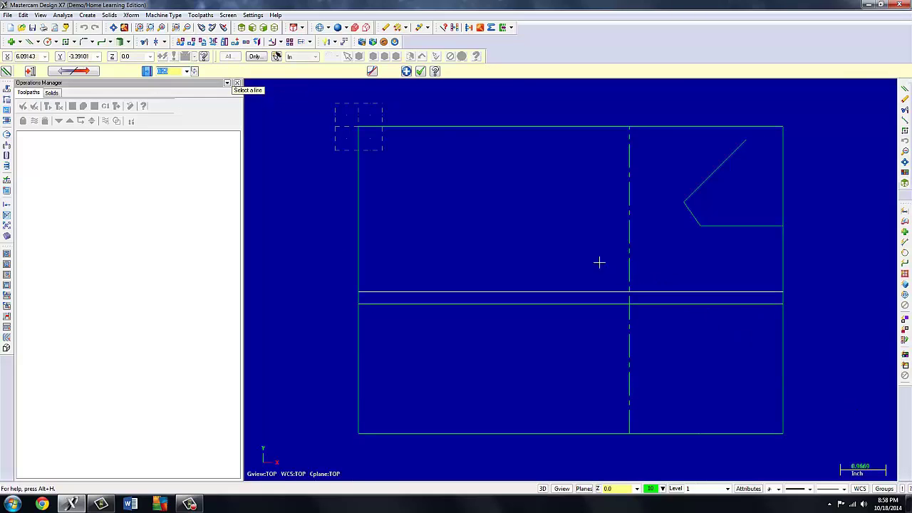
{"action": "left_click", "coordinate": [406, 72]}
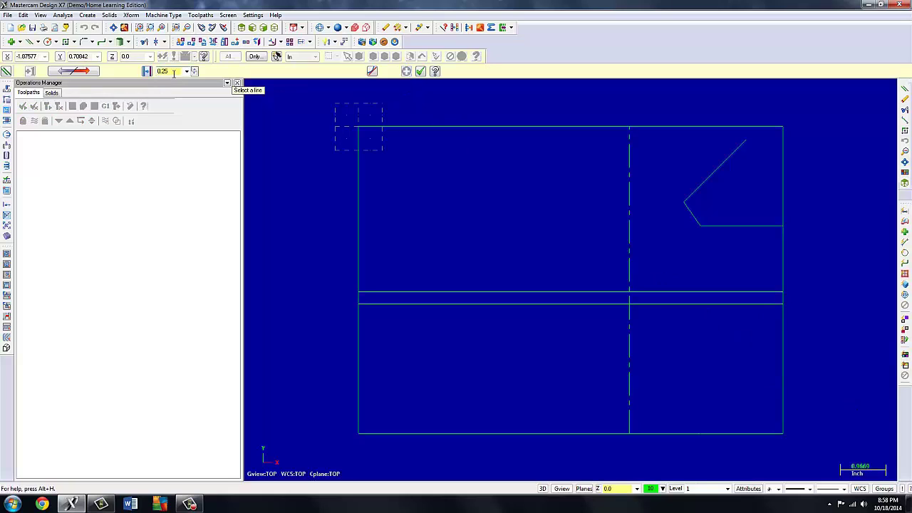
Create a parallel line 0.95 inches above the lower full-width interior horizontal line.
{"action": "left_click", "coordinate": [162, 71]}
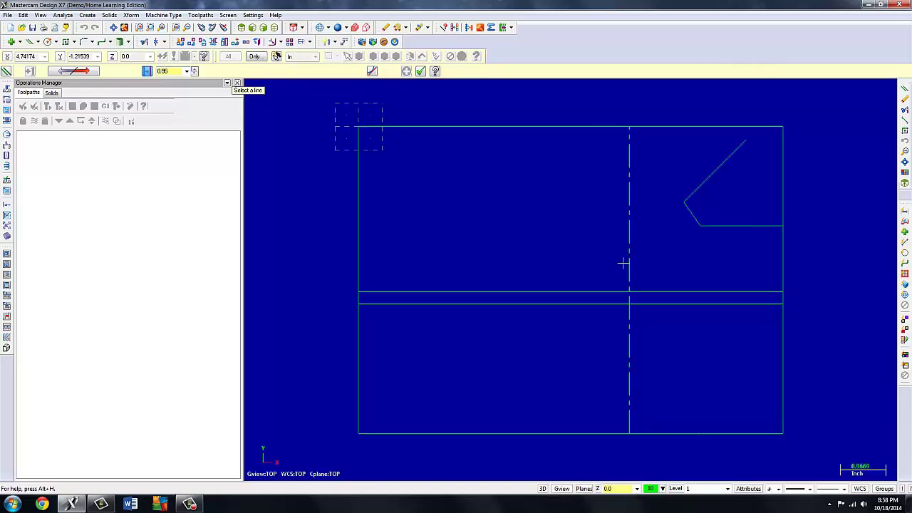
{"action": "left_click", "coordinate": [663, 304]}
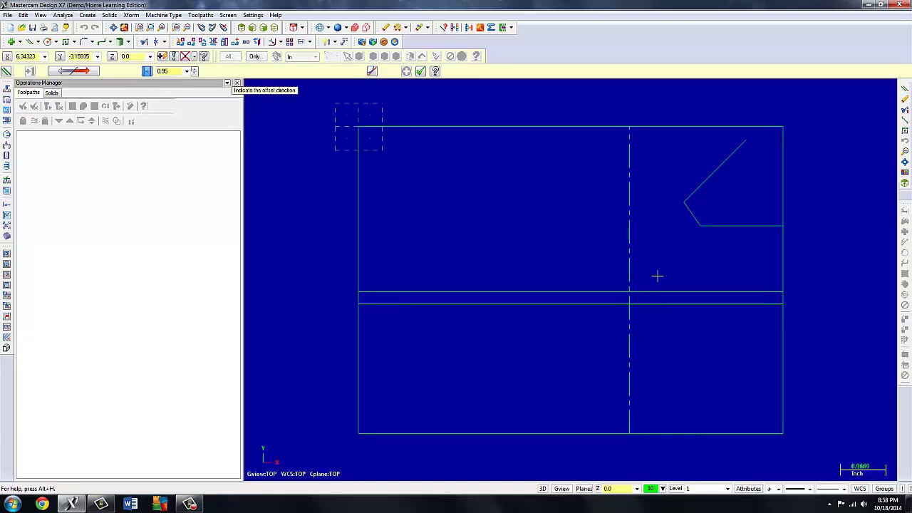
{"action": "left_click", "coordinate": [657, 276]}
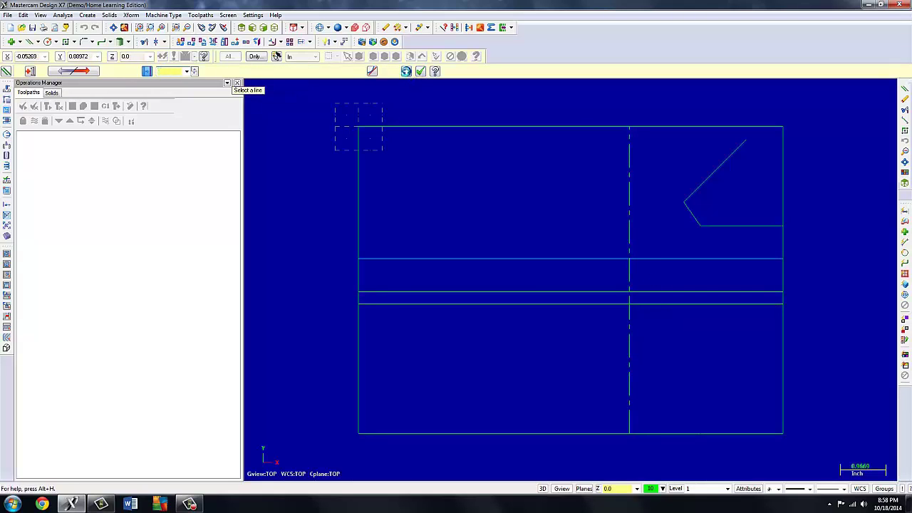
{"action": "left_click", "coordinate": [406, 71]}
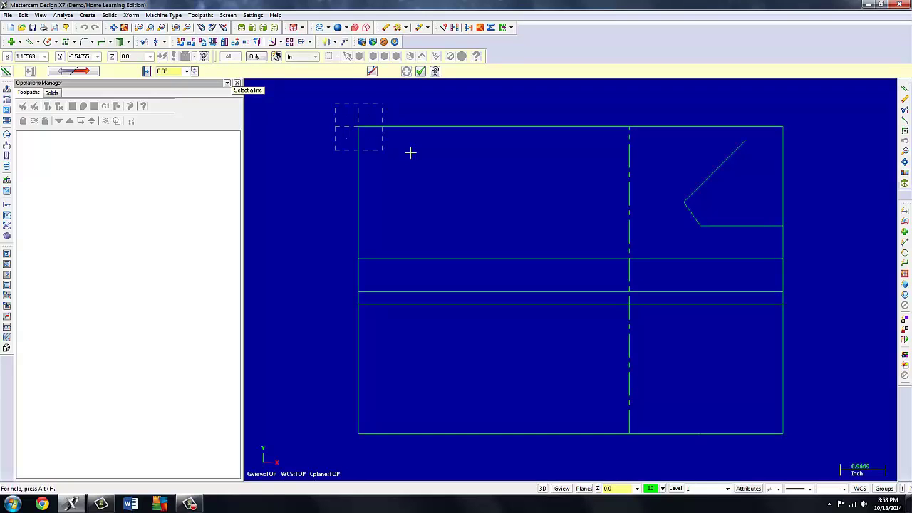
Create a vertical line parallel to the dashed centerline, offset 2.5 inches to its right.
{"action": "double_click", "coordinate": [163, 71]}
{"action": "type", "text": "2.245"}
{"action": "key", "text": "Return"}
{"action": "left_click", "coordinate": [630, 244]}
{"action": "left_click", "coordinate": [636, 243]}
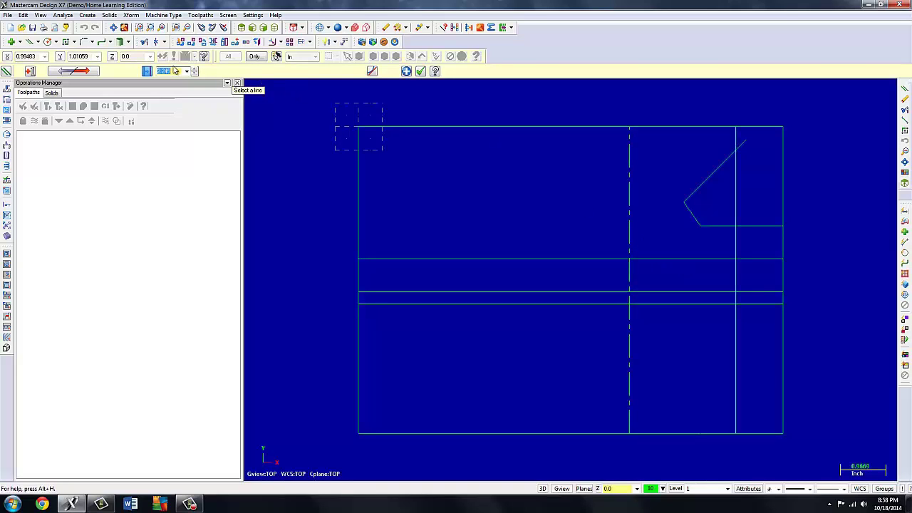
{"action": "type", "text": "2.5"}
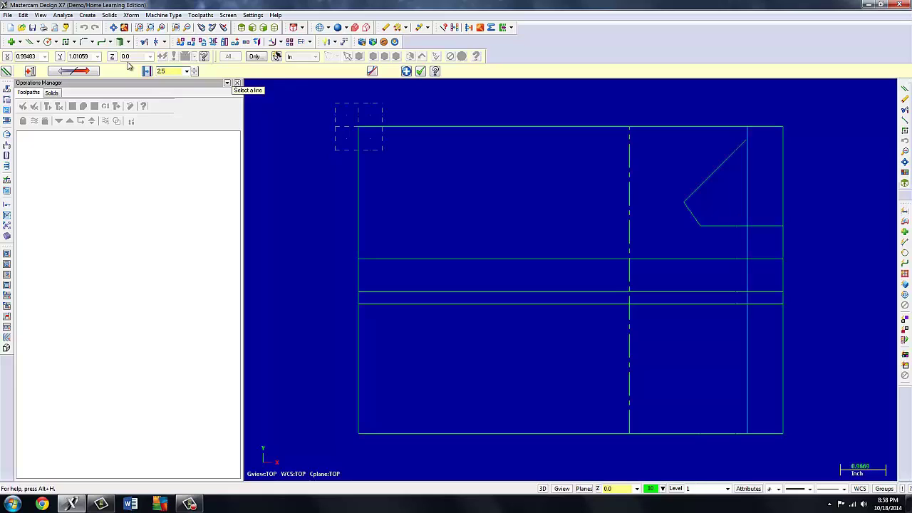
{"action": "left_click", "coordinate": [407, 72]}
Create another parallel line 2.245 inches to the right of the dashed vertical centerline.
{"action": "left_click", "coordinate": [146, 71]}
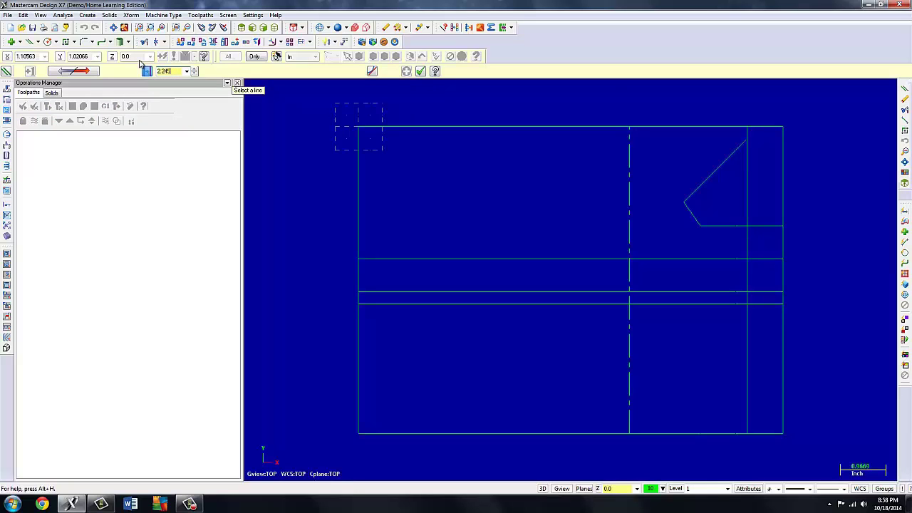
{"action": "left_click", "coordinate": [630, 247]}
{"action": "left_click", "coordinate": [644, 246]}
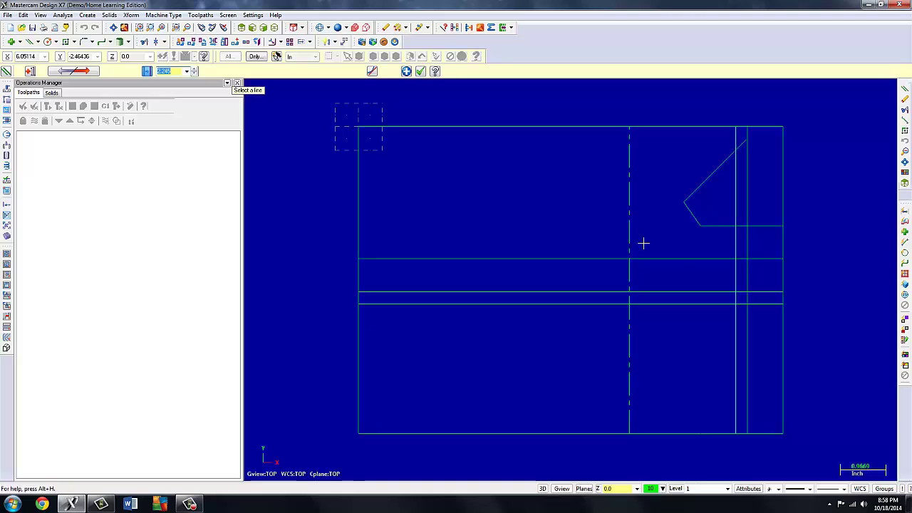
{"action": "left_click", "coordinate": [420, 71]}
Draw a line at 100 degrees, about 3.25 inches long, upward from where the 2.245-inch offset vertical meets the topmost interior full-width horizontal.
{"action": "left_click", "coordinate": [37, 42]}
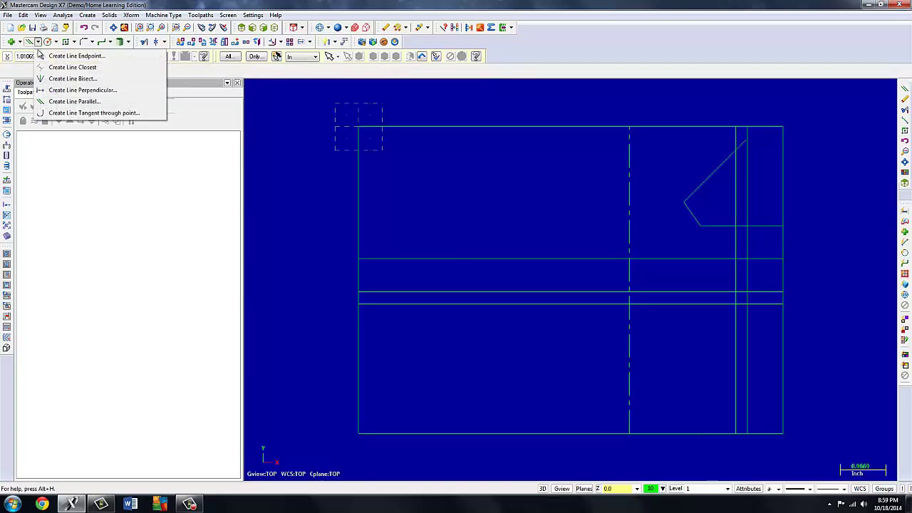
{"action": "left_click", "coordinate": [47, 57]}
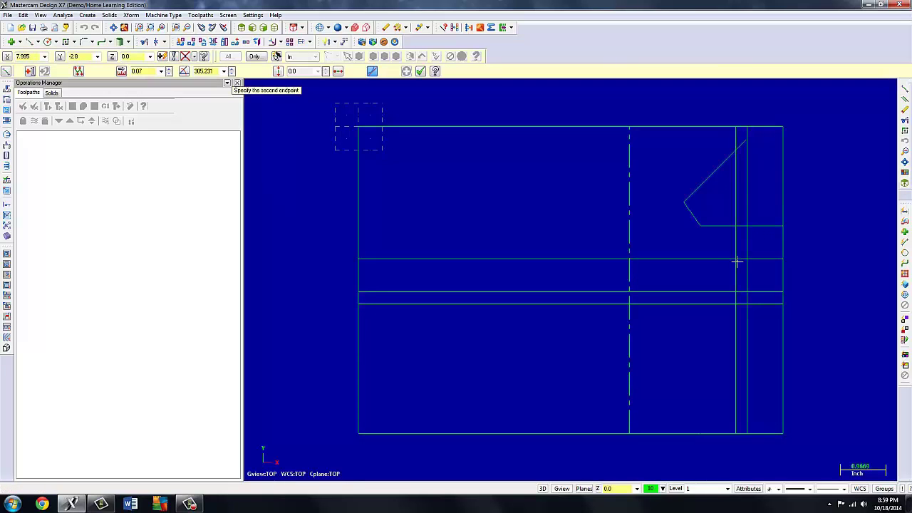
{"action": "left_click", "coordinate": [736, 260]}
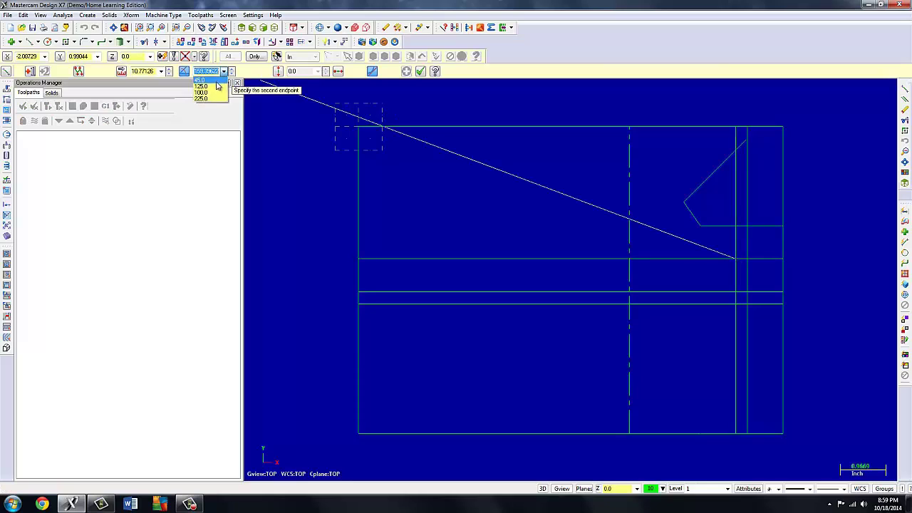
{"action": "left_click", "coordinate": [202, 93]}
{"action": "key", "text": "Return"}
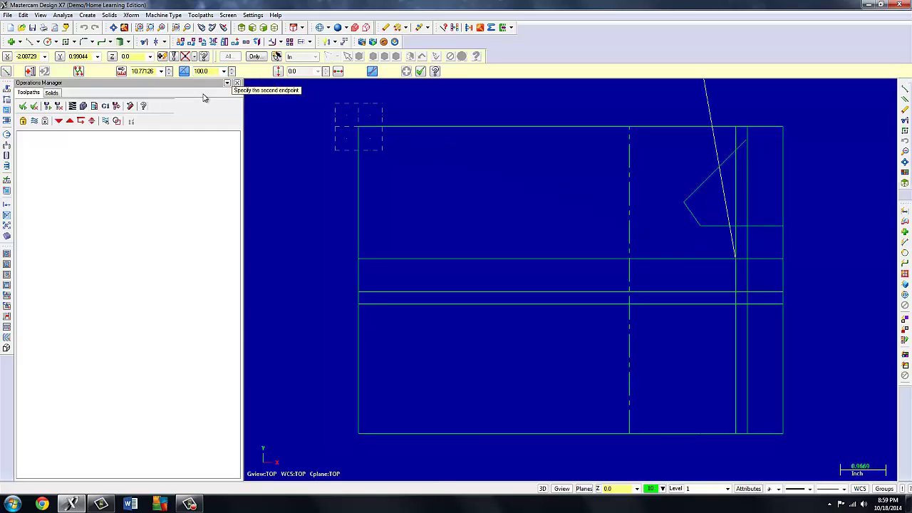
{"action": "left_click", "coordinate": [708, 149]}
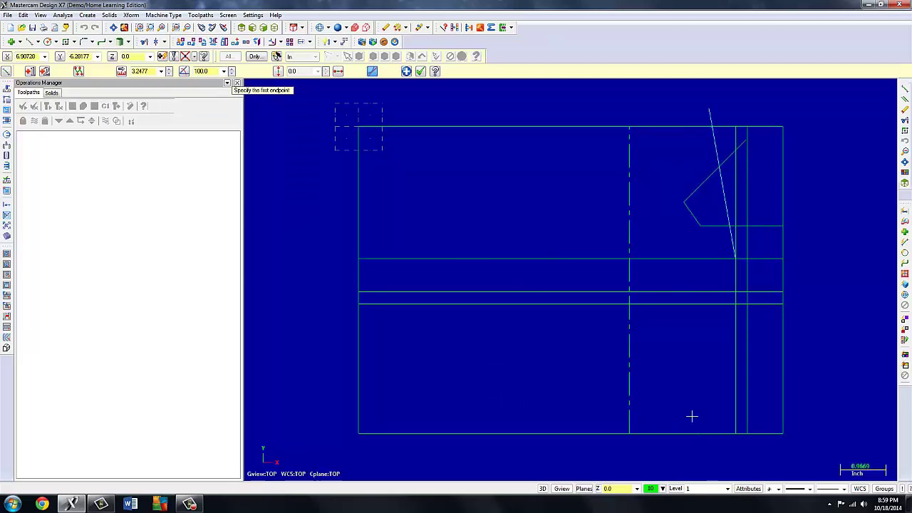
{"action": "left_click", "coordinate": [406, 72]}
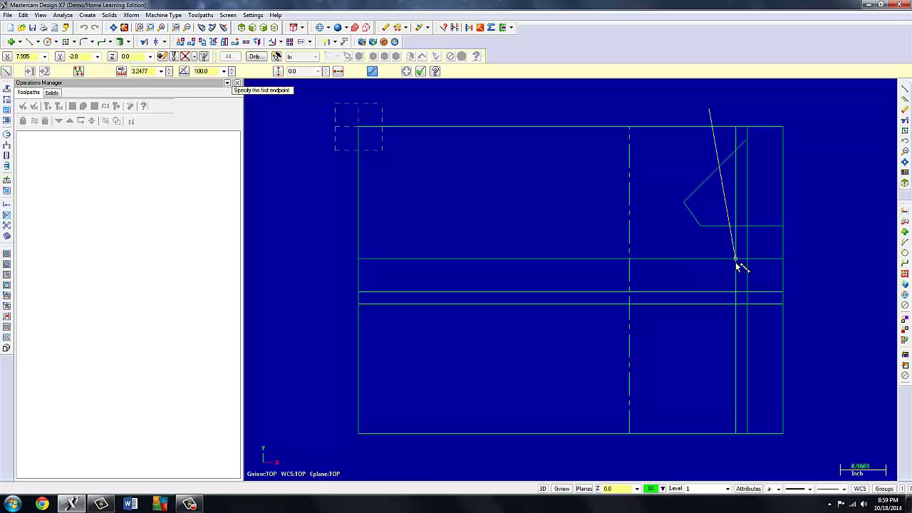
Draw a line from the 100-degree line's lower end to where the 2.5-inch offset vertical meets the middle full-width interior horizontal.
{"action": "left_click", "coordinate": [736, 262]}
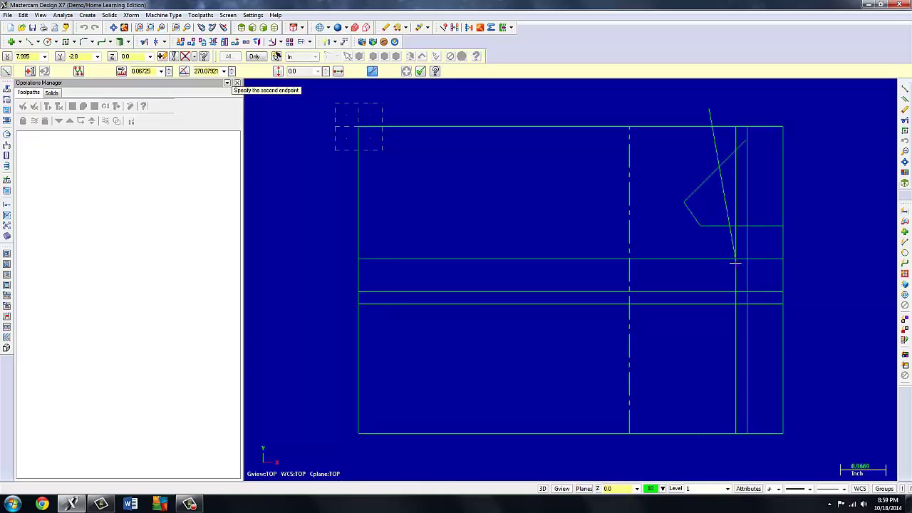
{"action": "left_click", "coordinate": [746, 292]}
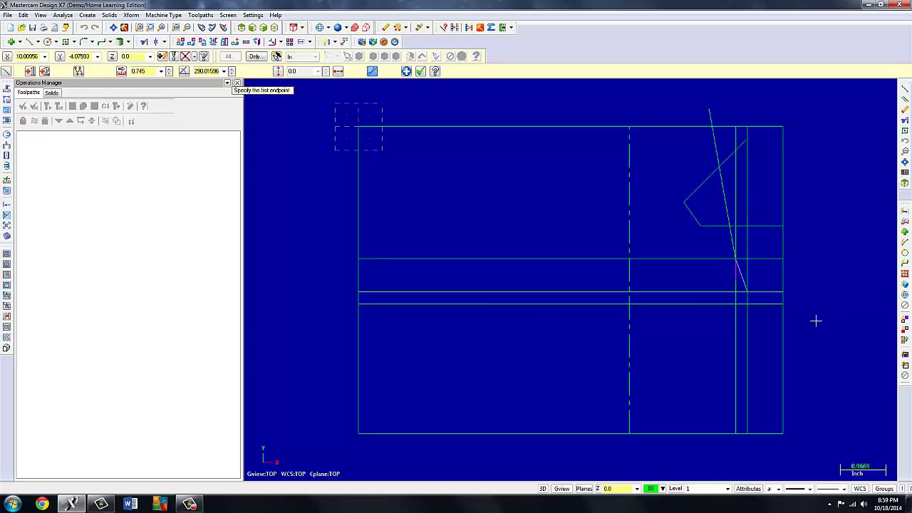
{"action": "left_click", "coordinate": [419, 72]}
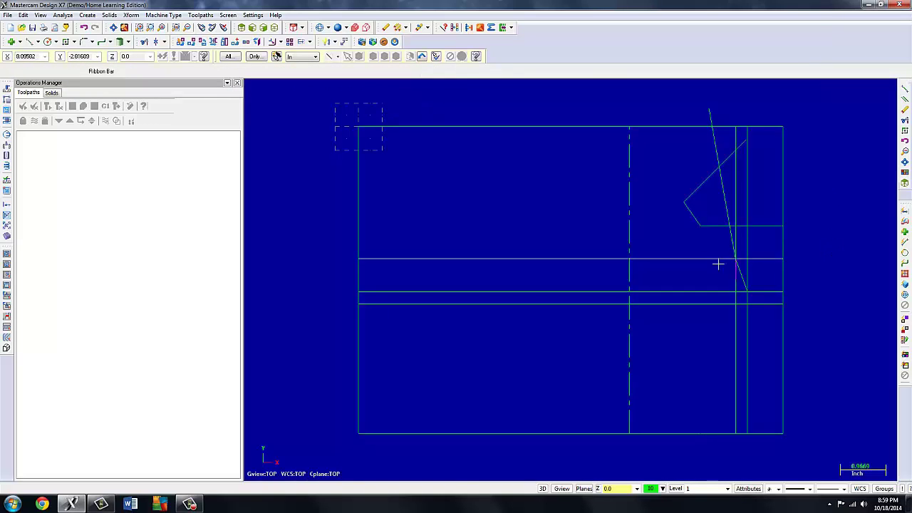
Delete the two upper full-width interior horizontal lines and the 2.245-inch offset vertical construction line.
{"action": "left_click", "coordinate": [637, 260]}
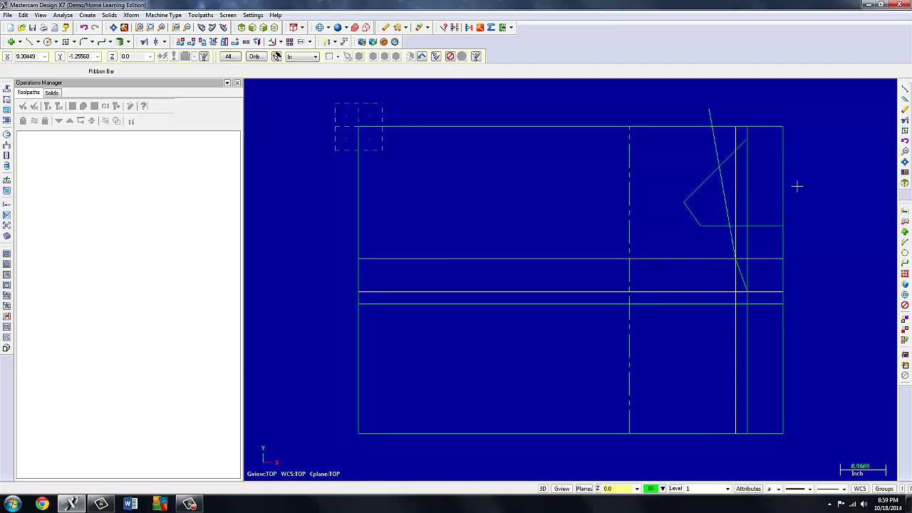
{"action": "key", "text": "Delete"}
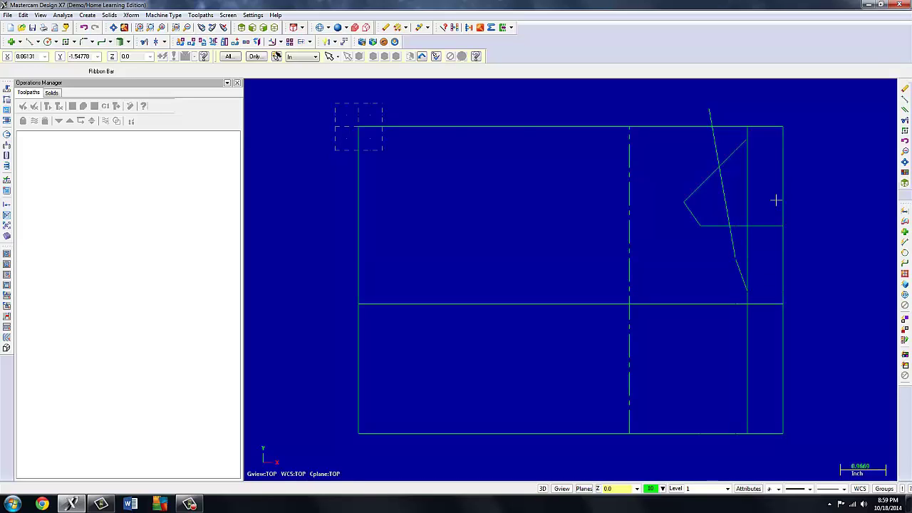
{"action": "scroll", "coordinate": [737, 376], "scroll_direction": "up", "scroll_amount": 1}
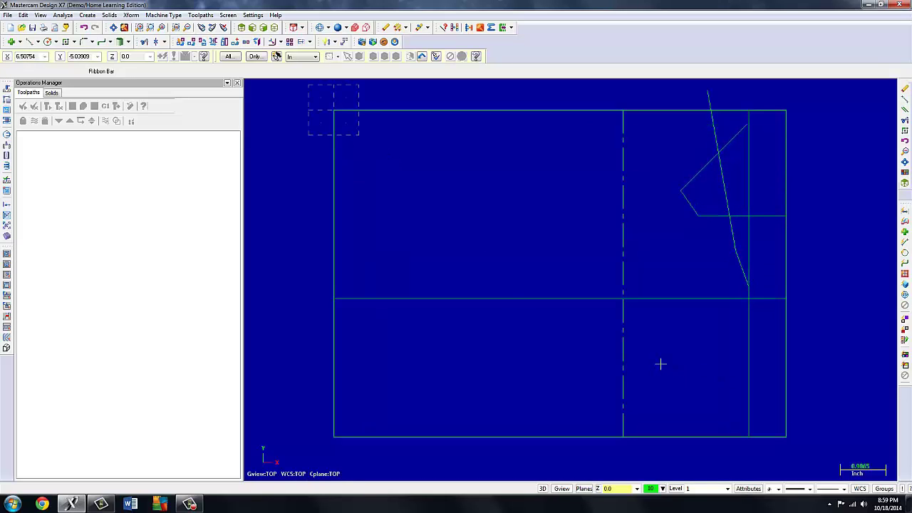
{"action": "scroll", "coordinate": [661, 371], "scroll_direction": "down", "scroll_amount": 1}
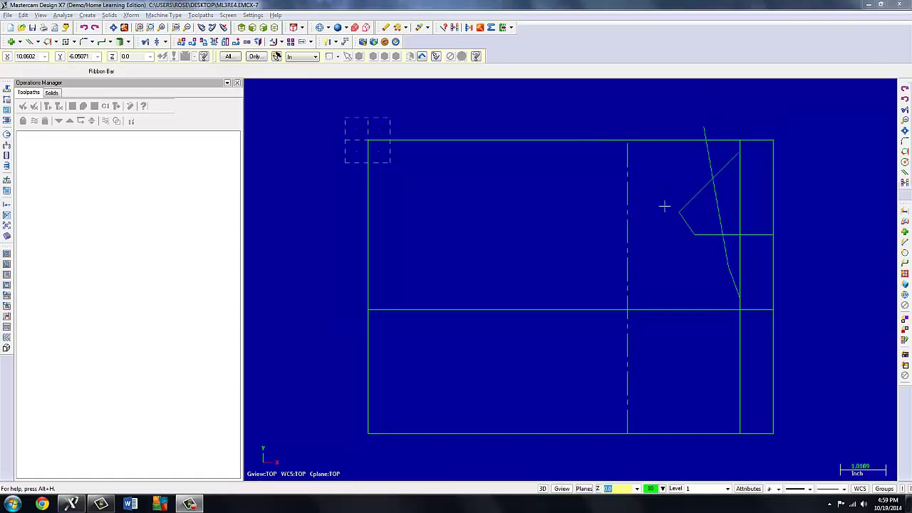
Trim the short horizontal line and the 100-degree line to each other at their intersection.
{"action": "left_click", "coordinate": [145, 42]}
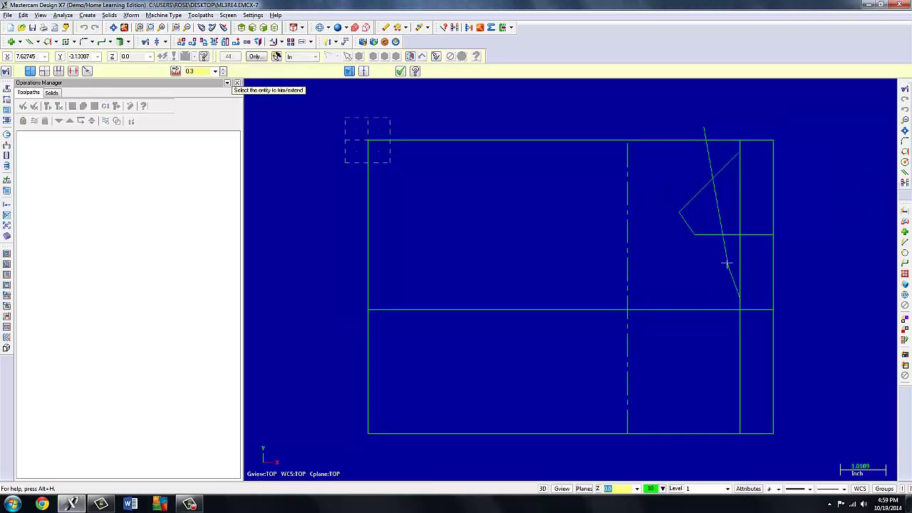
{"action": "left_click", "coordinate": [708, 235]}
{"action": "left_click", "coordinate": [722, 243]}
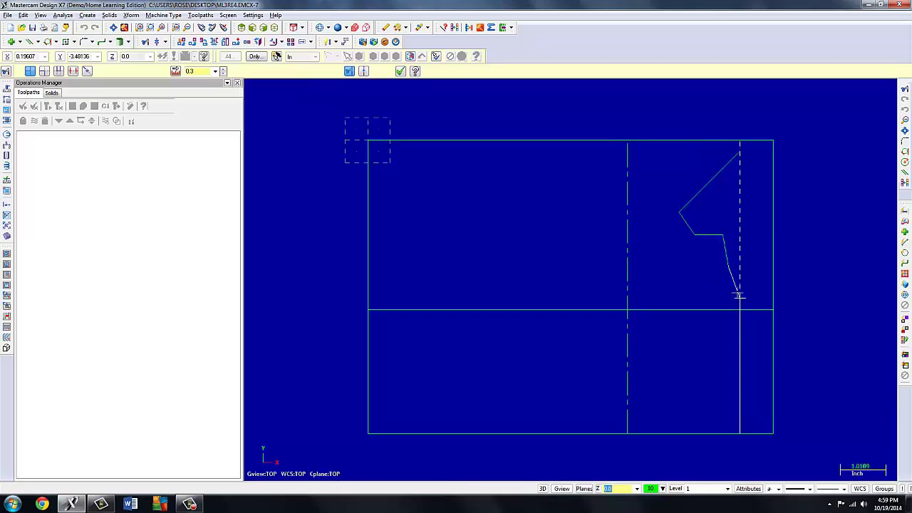
Trim the remaining construction vertical between the lower angled line's end and the interior horizontal line, and delete that horizontal line.
{"action": "left_click", "coordinate": [738, 292]}
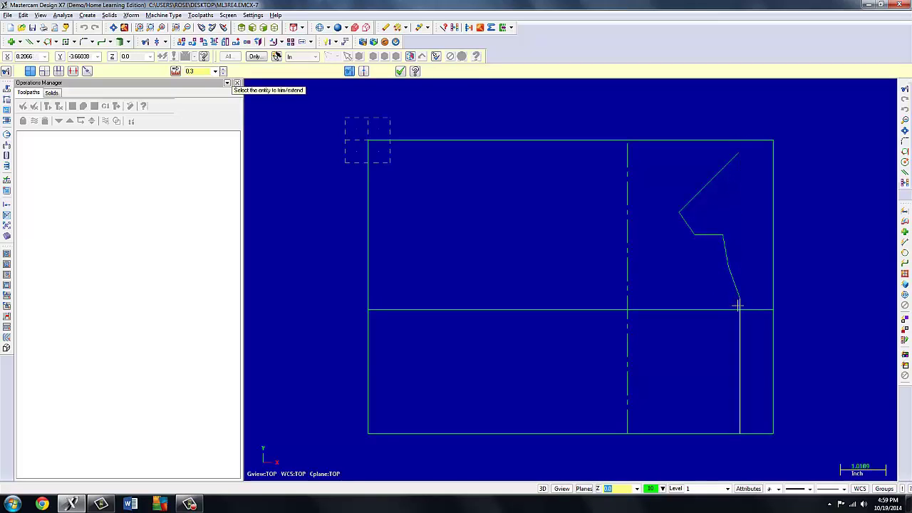
{"action": "left_click", "coordinate": [740, 308]}
{"action": "left_click", "coordinate": [400, 72]}
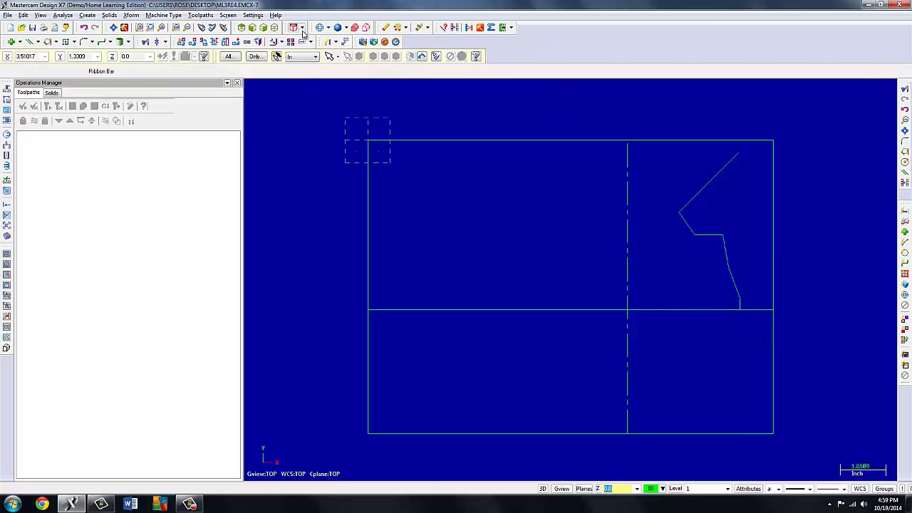
{"action": "left_click", "coordinate": [698, 310]}
{"action": "key", "text": "Delete"}
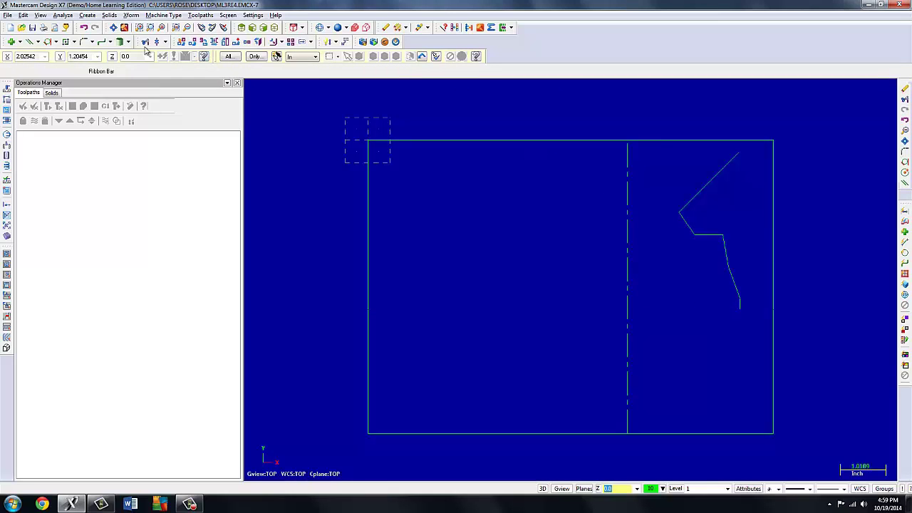
Fillet the profile's leftmost corner and the corner just below it with a 0.125-inch radius.
{"action": "left_click", "coordinate": [85, 42]}
{"action": "left_click", "coordinate": [158, 71]}
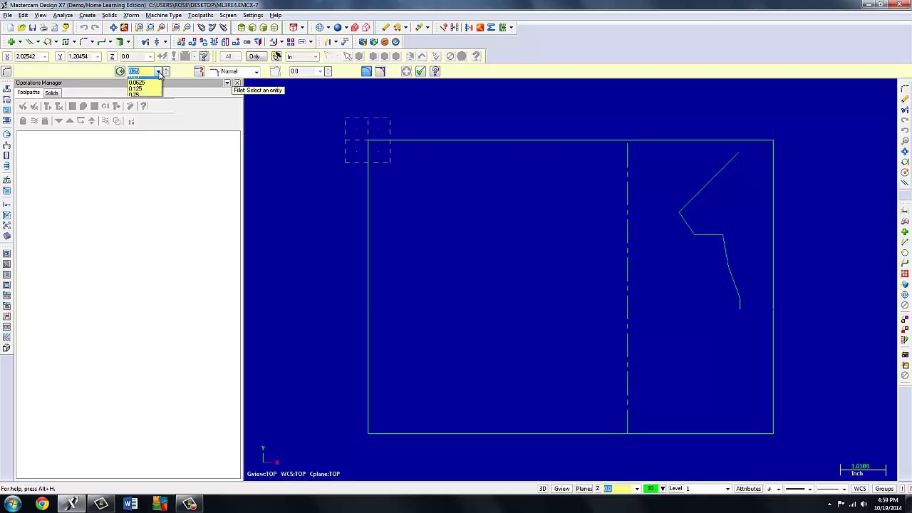
{"action": "left_click", "coordinate": [139, 93]}
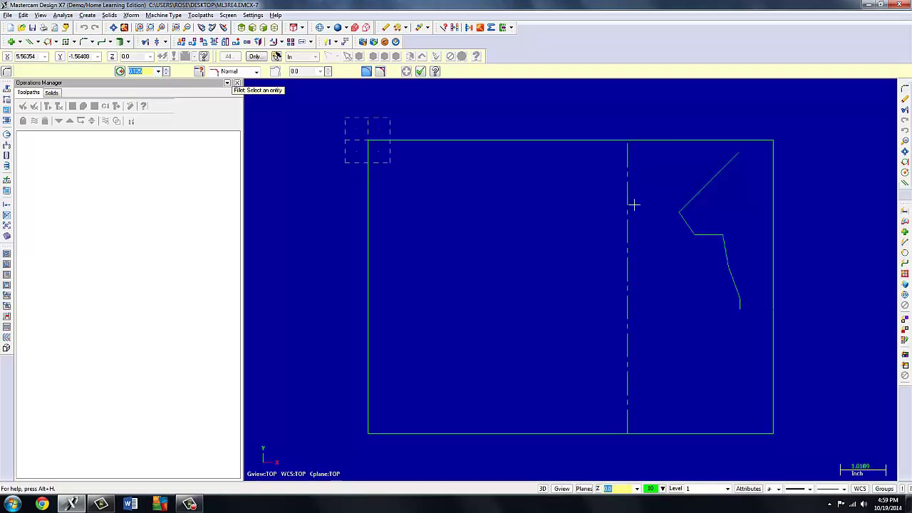
{"action": "left_click", "coordinate": [683, 204]}
{"action": "left_click", "coordinate": [684, 228]}
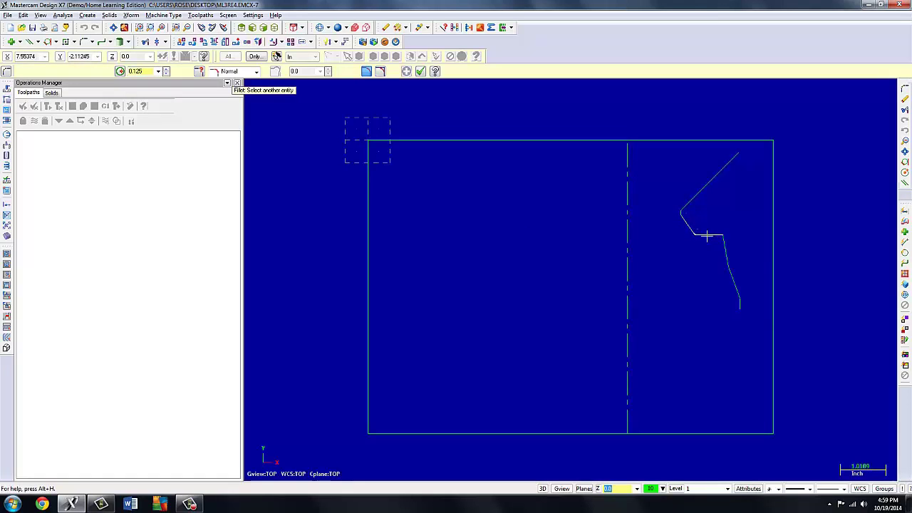
Fillet the corner between the short horizontal line and the 100-degree line with a 0.0625-inch radius.
{"action": "left_click", "coordinate": [157, 72]}
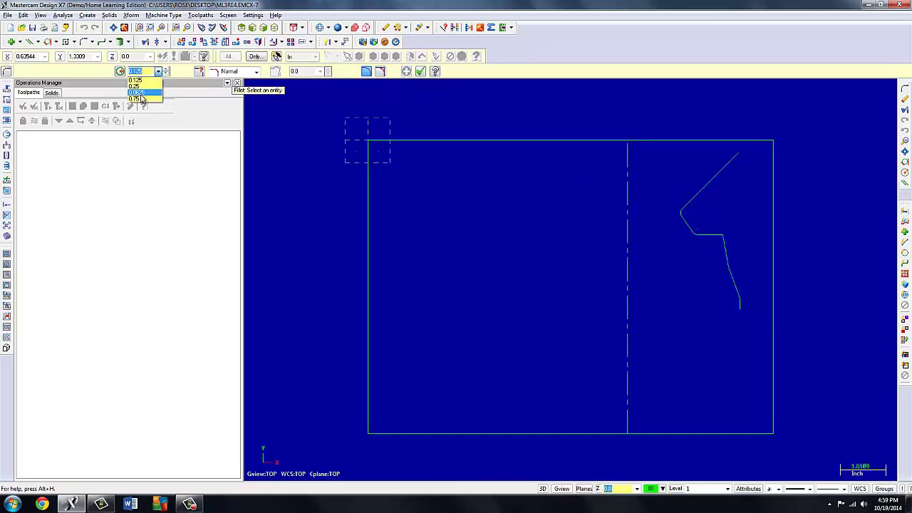
{"action": "left_click", "coordinate": [136, 92]}
{"action": "left_click", "coordinate": [710, 234]}
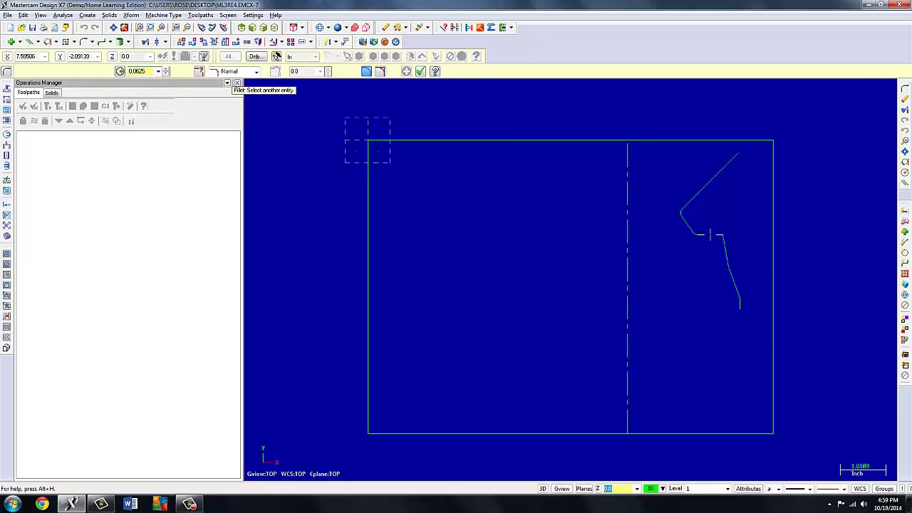
{"action": "left_click", "coordinate": [723, 242]}
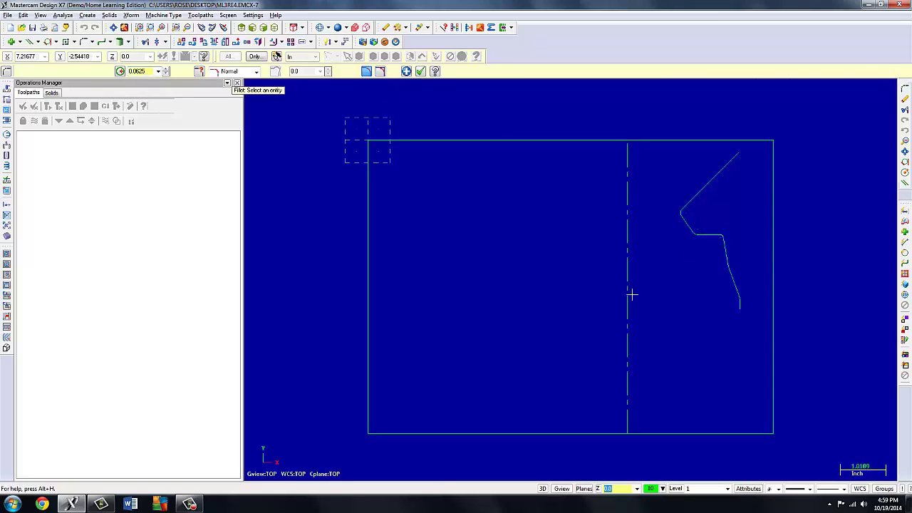
{"action": "left_click", "coordinate": [420, 72]}
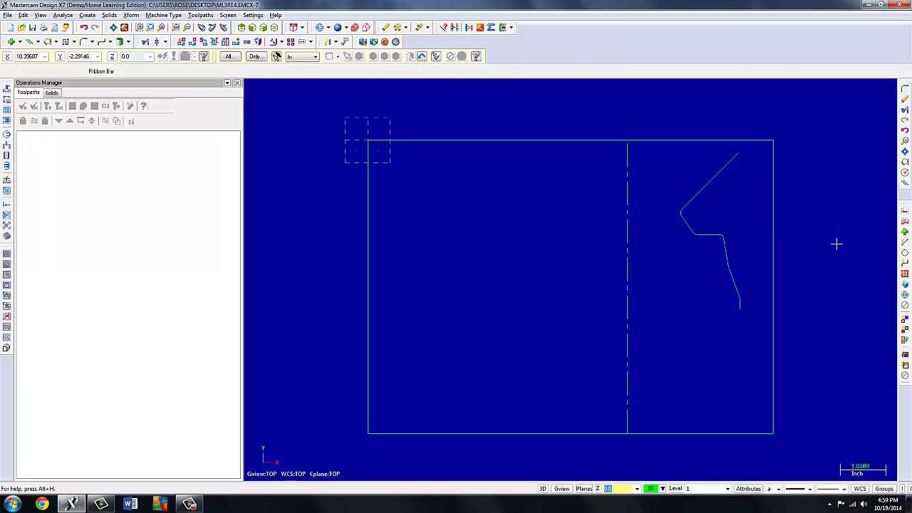
Mirror a copy of the filleted half profile about the vertical centerline, then clear the result colors.
{"action": "left_click", "coordinate": [131, 15]}
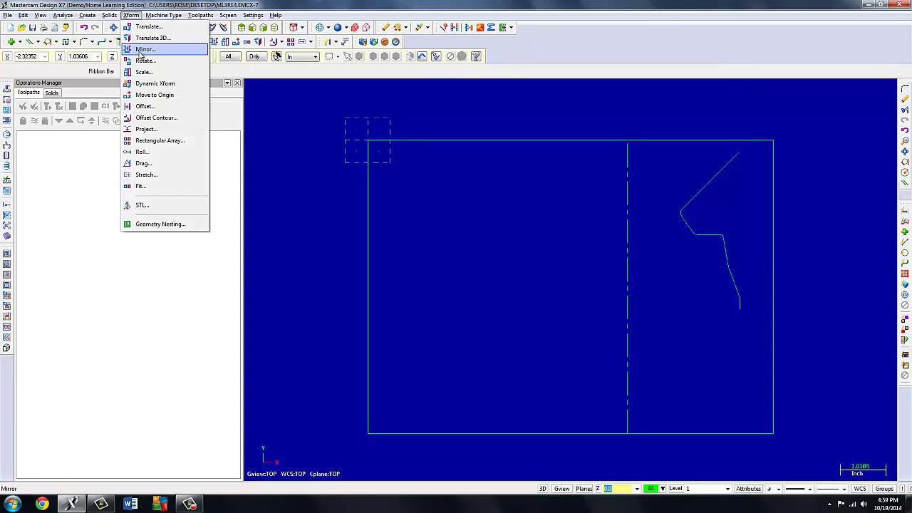
{"action": "left_click", "coordinate": [146, 49]}
{"action": "left_click_drag", "start_coordinate": [651, 325], "coordinate": [764, 145]}
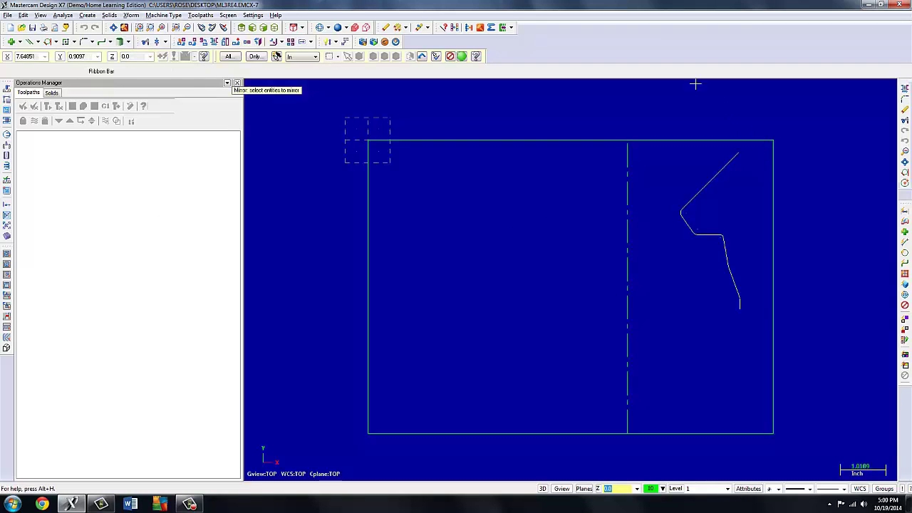
{"action": "left_click", "coordinate": [462, 57]}
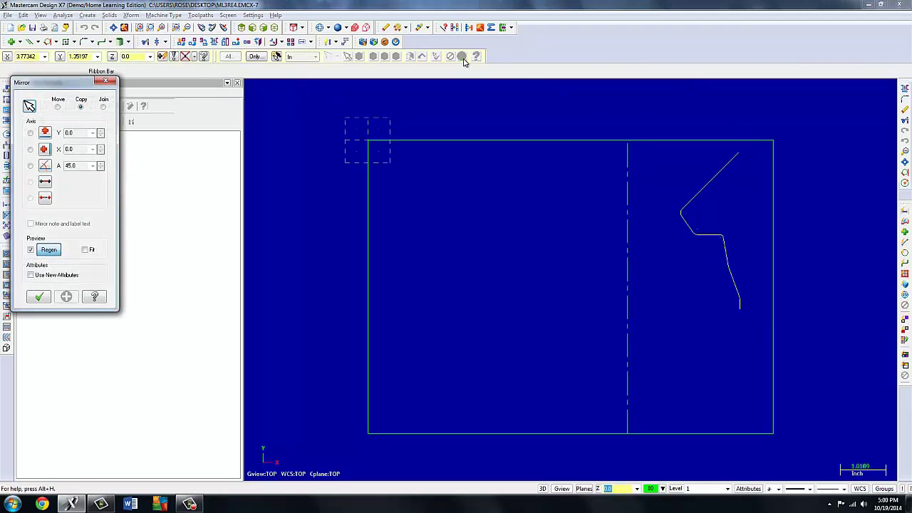
{"action": "left_click", "coordinate": [45, 184]}
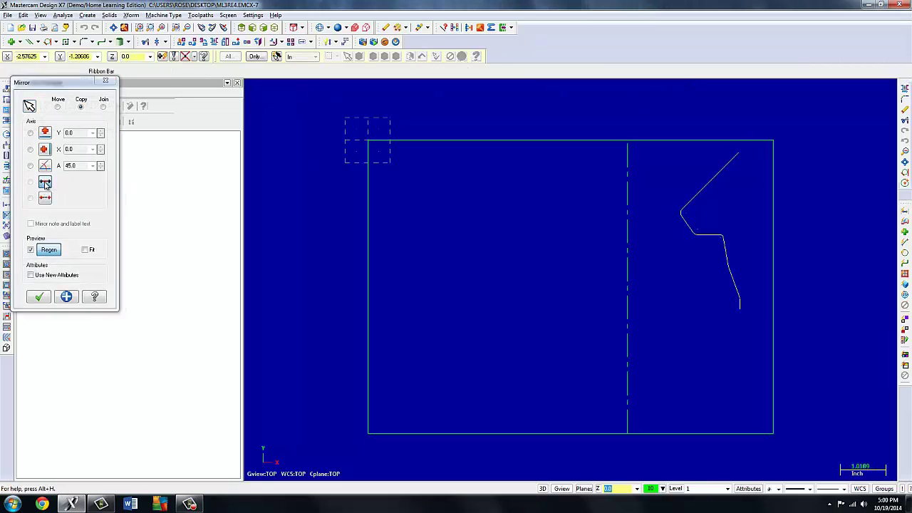
{"action": "left_click", "coordinate": [625, 209]}
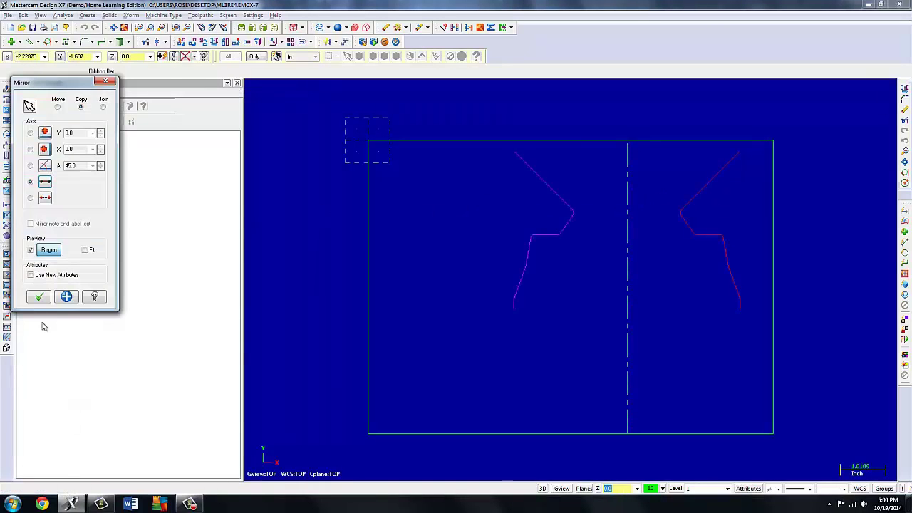
{"action": "left_click", "coordinate": [39, 298]}
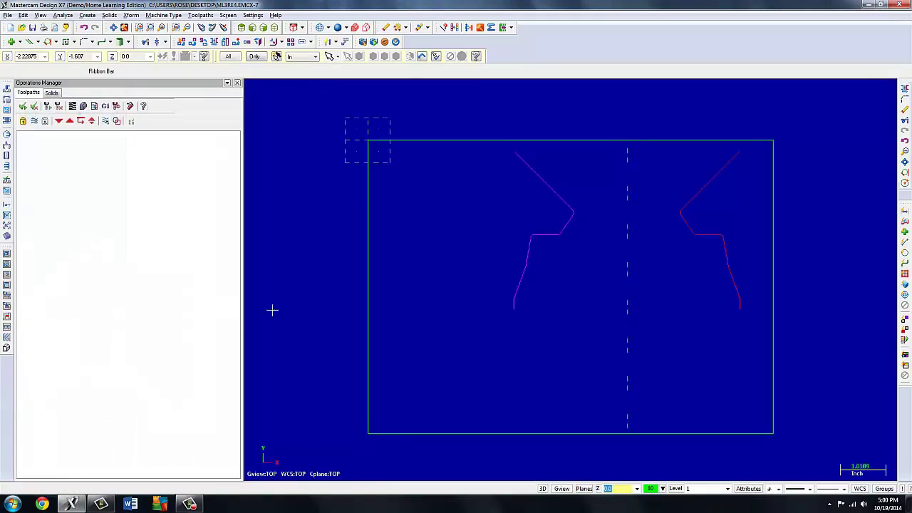
{"action": "left_click", "coordinate": [453, 28]}
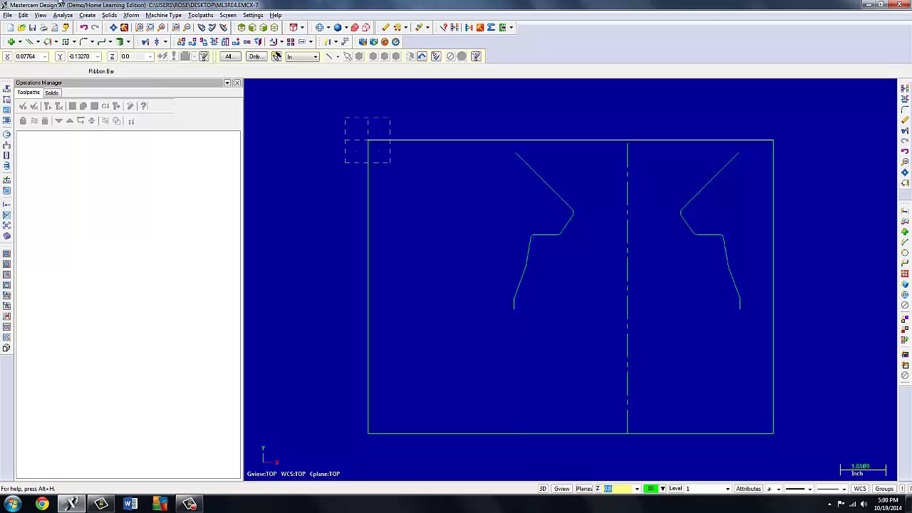
Create a parallel line 1.35 inches below the rectangle's top edge.
{"action": "left_click", "coordinate": [29, 43]}
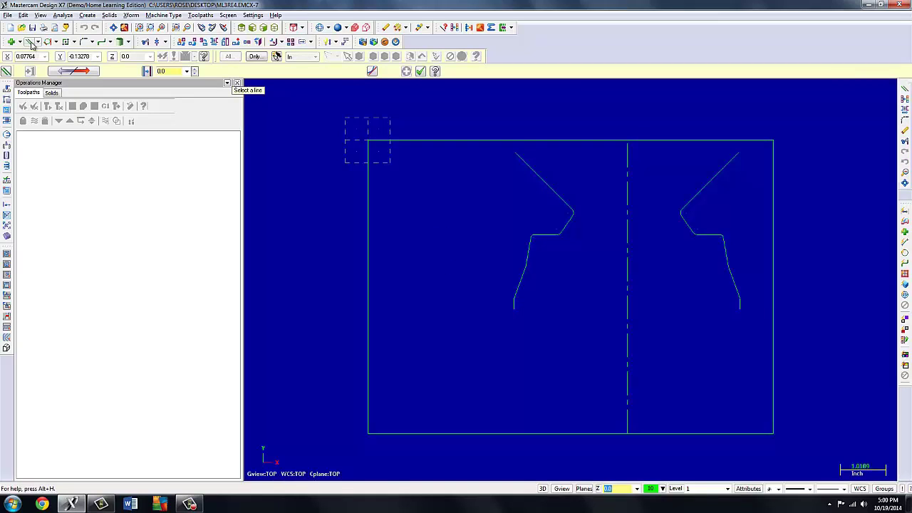
{"action": "left_click", "coordinate": [186, 71]}
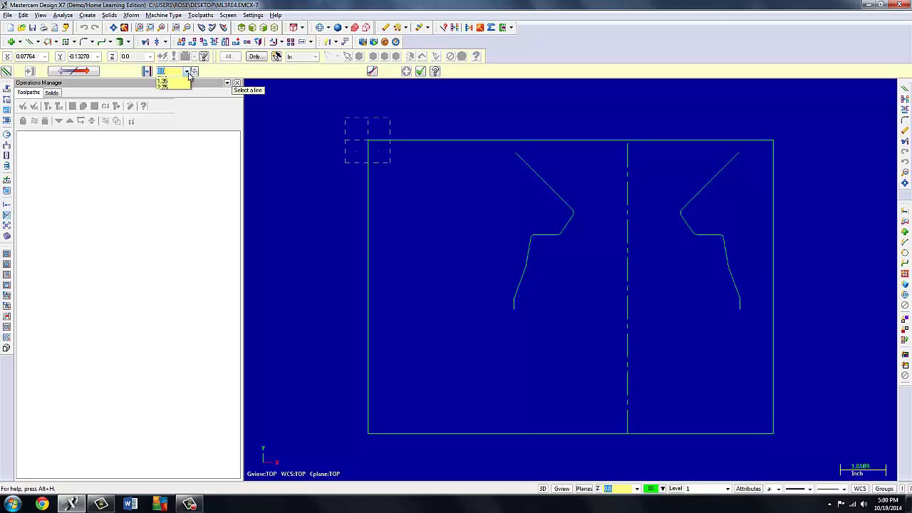
{"action": "left_click", "coordinate": [164, 92]}
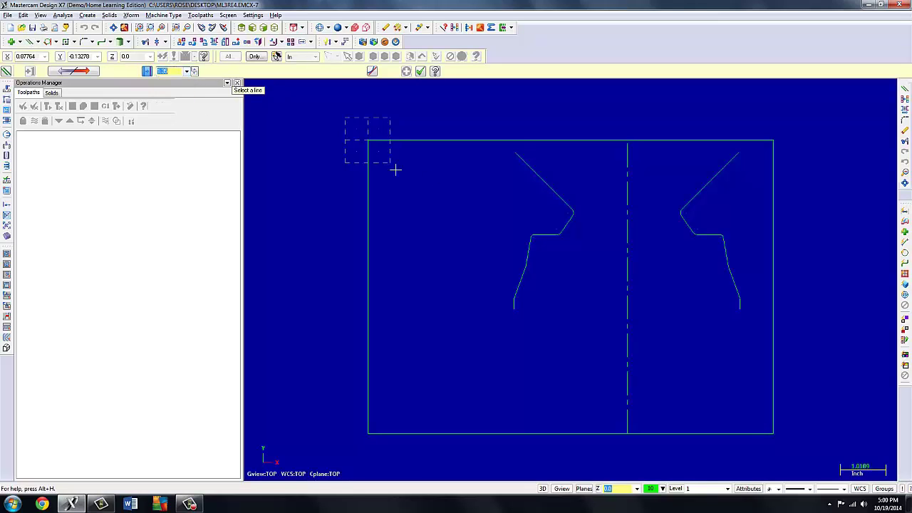
{"action": "left_click", "coordinate": [446, 141]}
{"action": "left_click", "coordinate": [451, 197]}
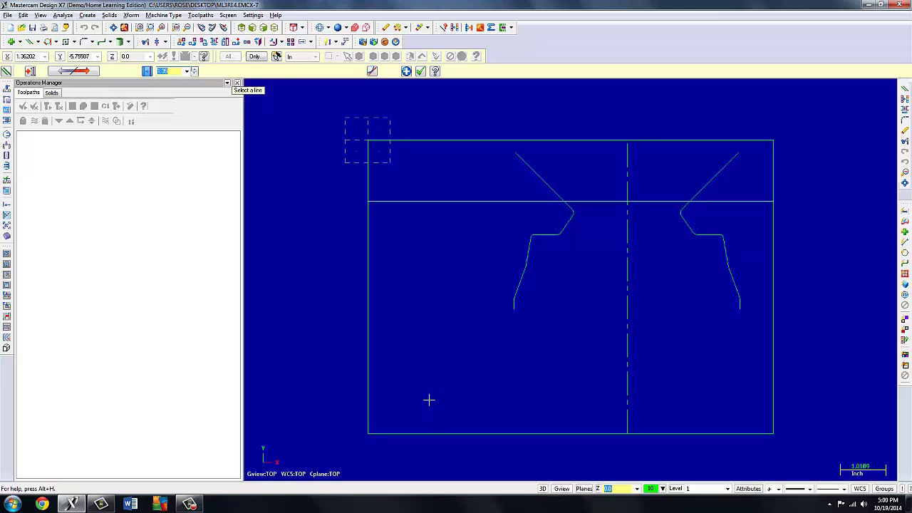
{"action": "left_click", "coordinate": [406, 71]}
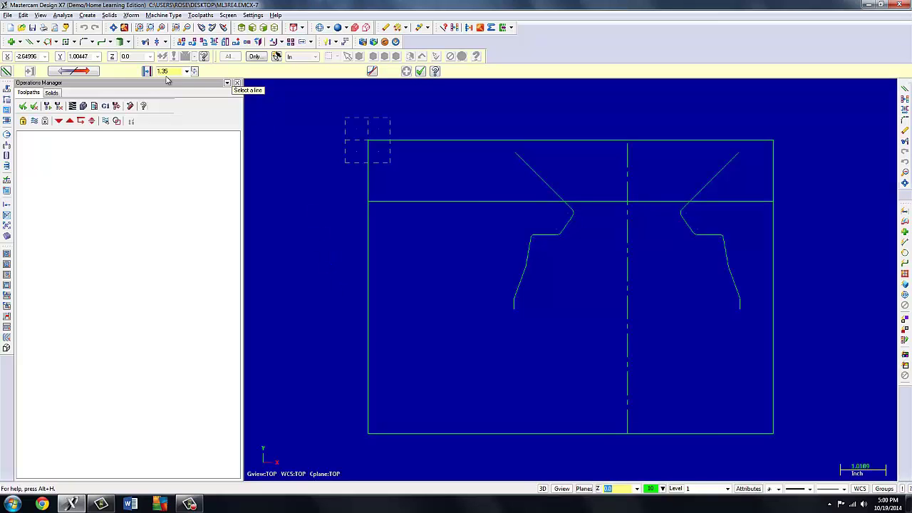
Create a parallel line 0.75 inch inside the rectangle's left edge.
{"action": "left_click", "coordinate": [187, 71]}
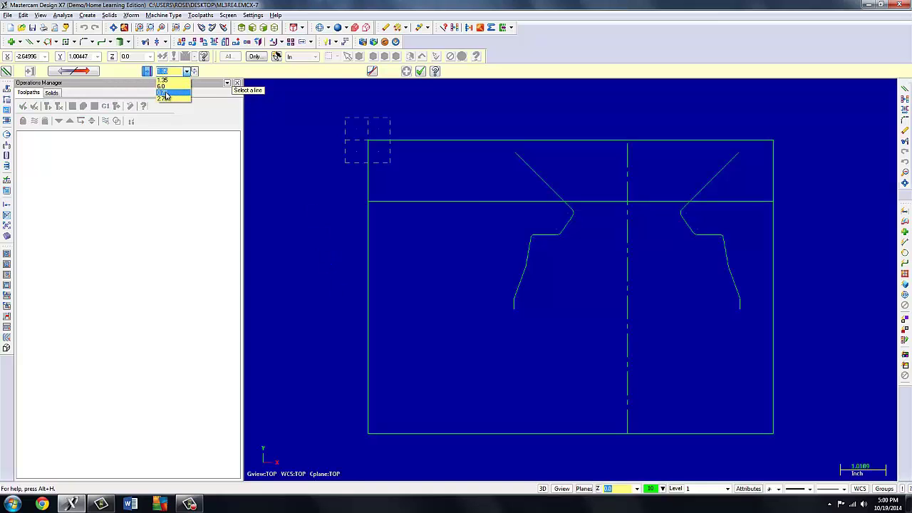
{"action": "left_click", "coordinate": [166, 93]}
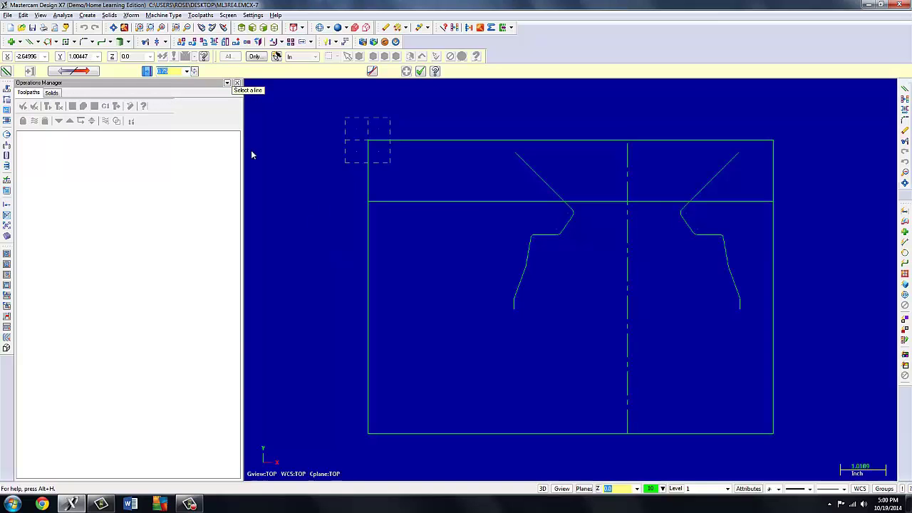
{"action": "left_click", "coordinate": [369, 379]}
{"action": "left_click", "coordinate": [399, 389]}
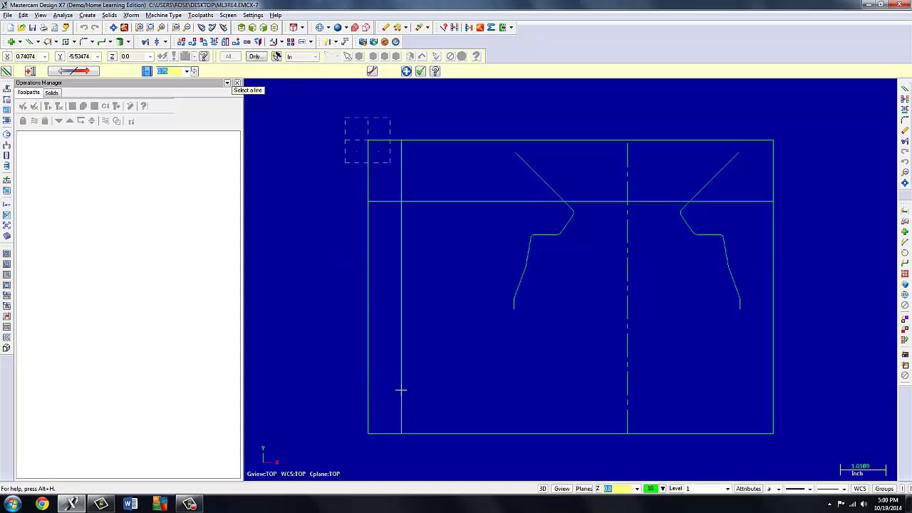
Create a parallel line 6.0 inches below the rectangle's top edge and finish the parallel line command.
{"action": "left_click", "coordinate": [188, 73]}
{"action": "type", "text": "3.0"}
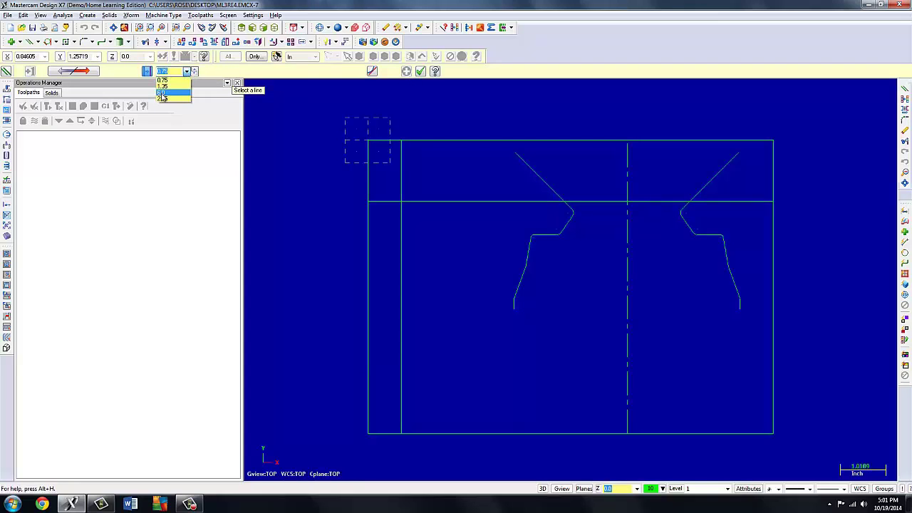
{"action": "key", "text": "Return"}
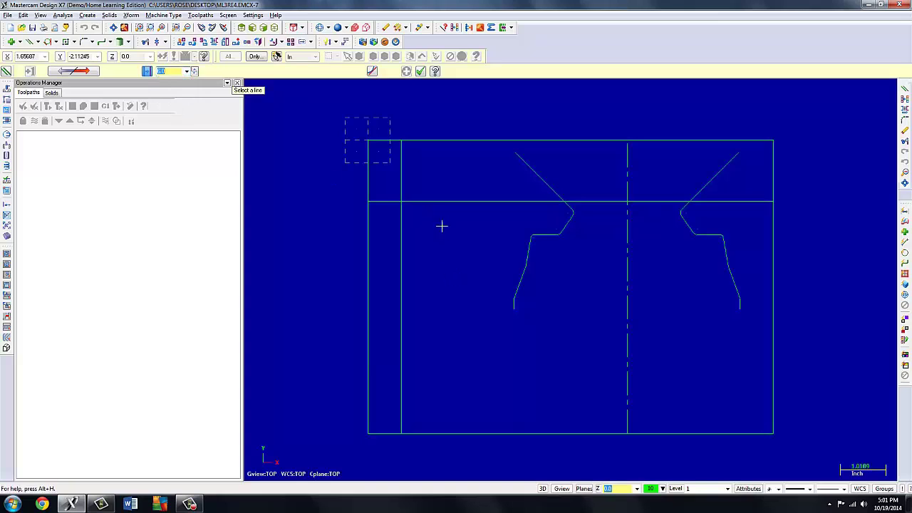
{"action": "left_click", "coordinate": [425, 145]}
{"action": "left_click", "coordinate": [441, 367]}
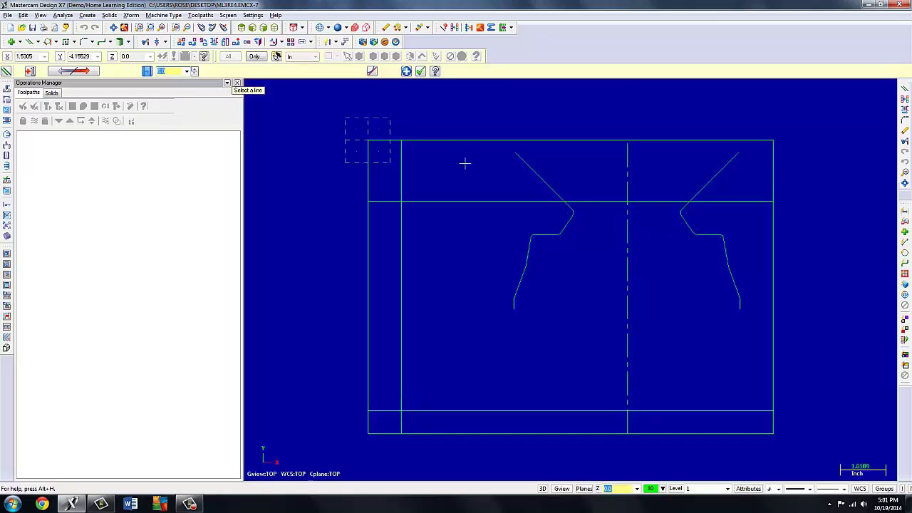
{"action": "left_click", "coordinate": [421, 72]}
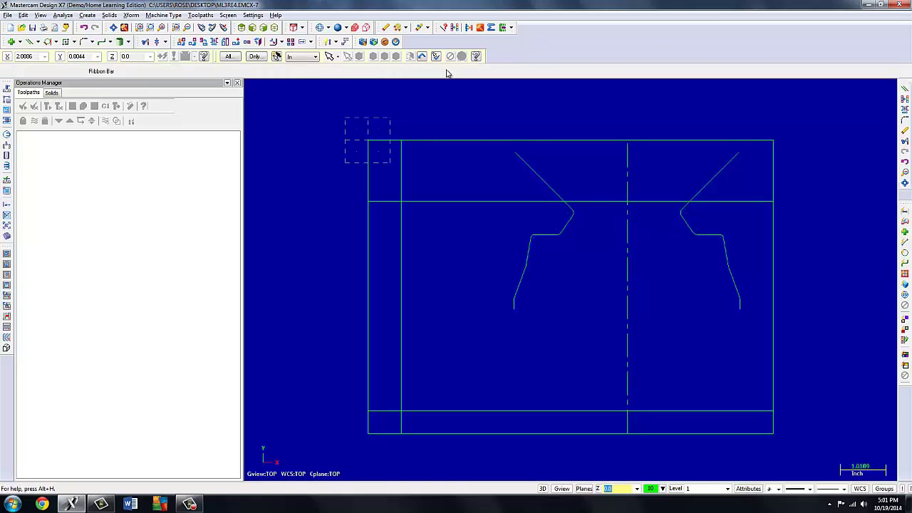
Draw a circle of radius 2.5 inches centered at X 4.5, Y 0.625.
{"action": "left_click", "coordinate": [56, 41]}
{"action": "left_click", "coordinate": [100, 56]}
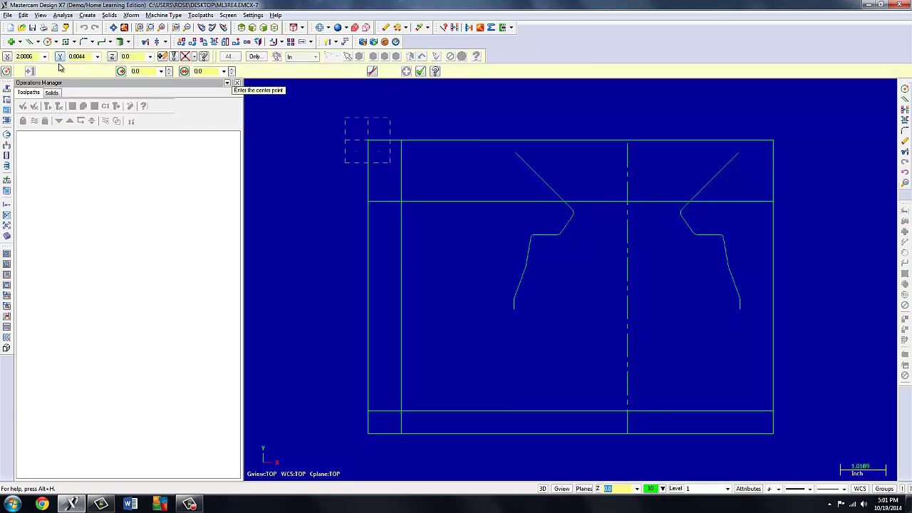
{"action": "left_click", "coordinate": [161, 72]}
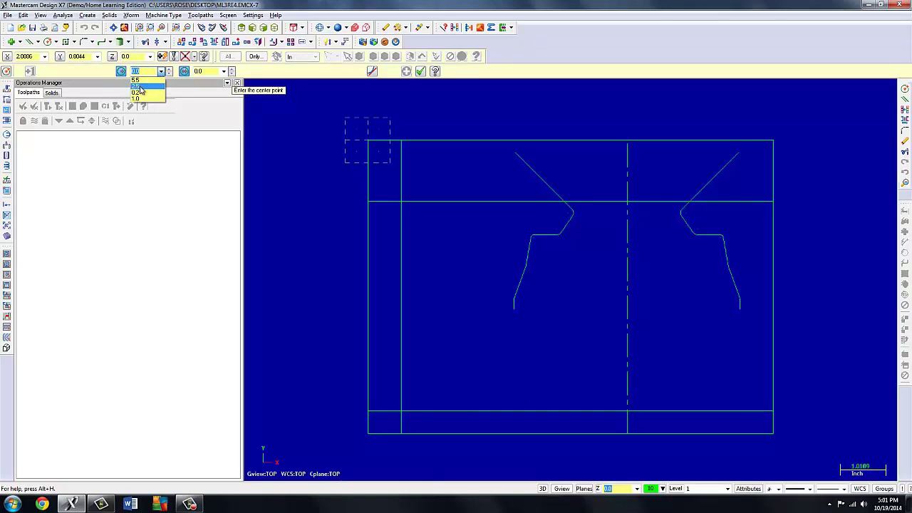
{"action": "left_click", "coordinate": [139, 86]}
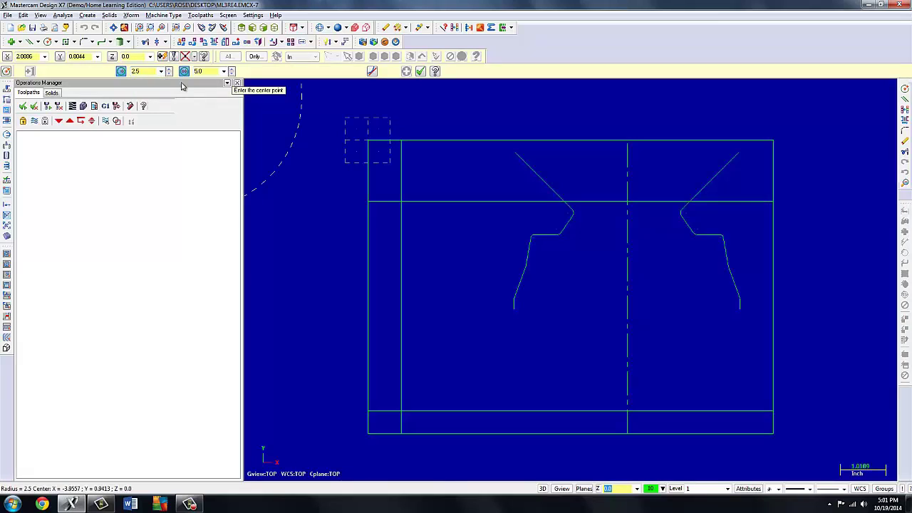
{"action": "left_click", "coordinate": [162, 57]}
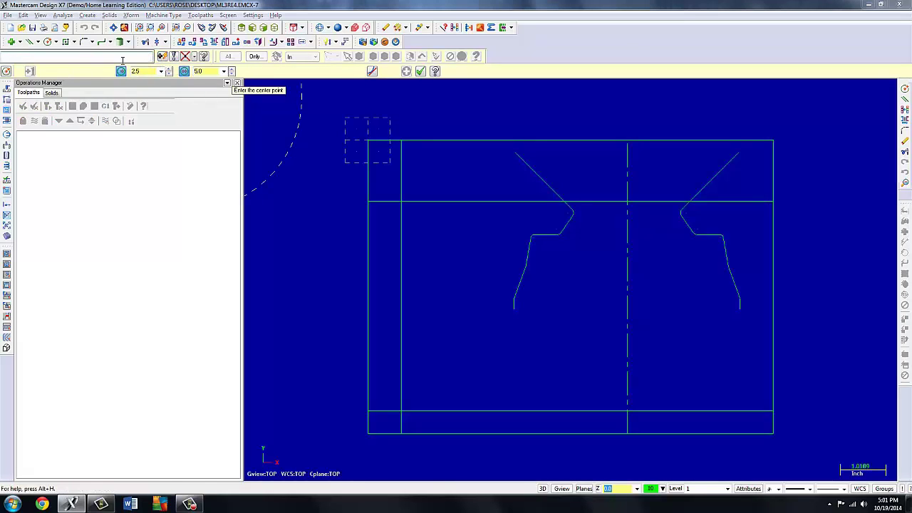
{"action": "type", "text": "4.5,.625"}
{"action": "key", "text": "Return"}
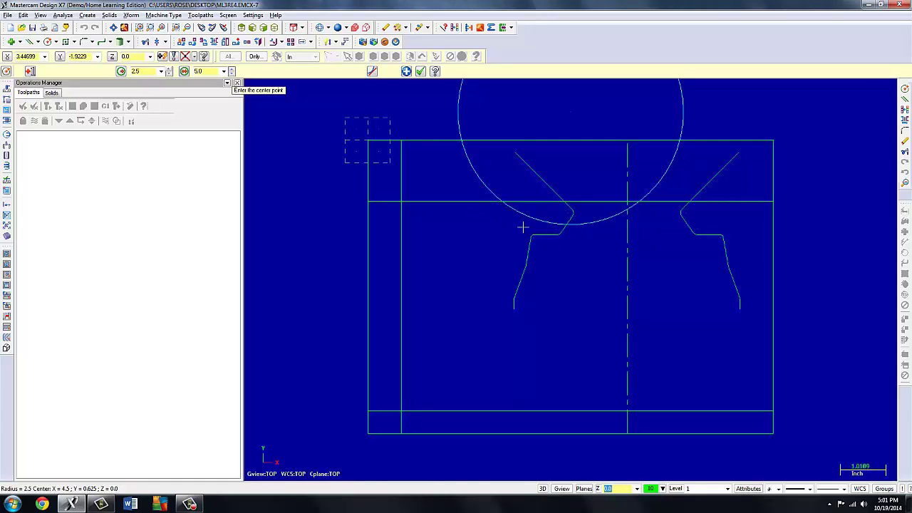
{"action": "left_click", "coordinate": [406, 70]}
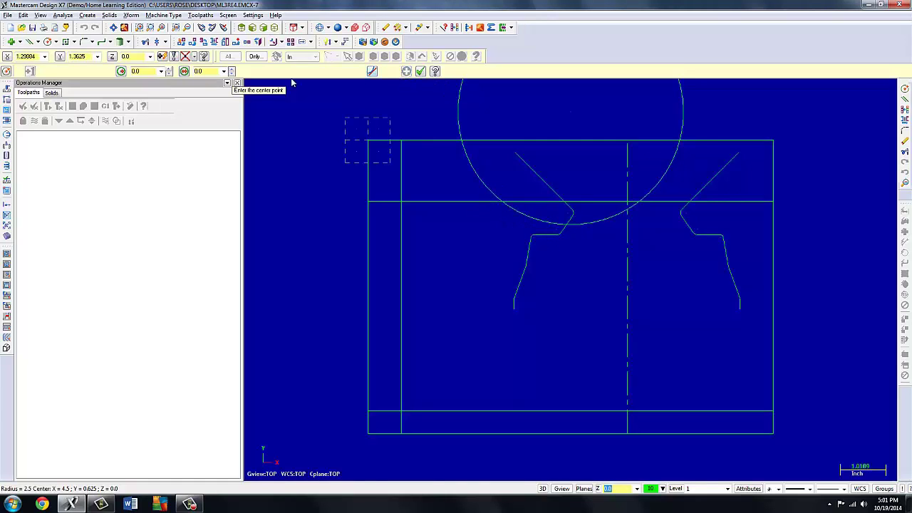
Draw a circle of radius 5.5 inches centered at X 6.75, Y -4.375.
{"action": "left_click", "coordinate": [161, 72]}
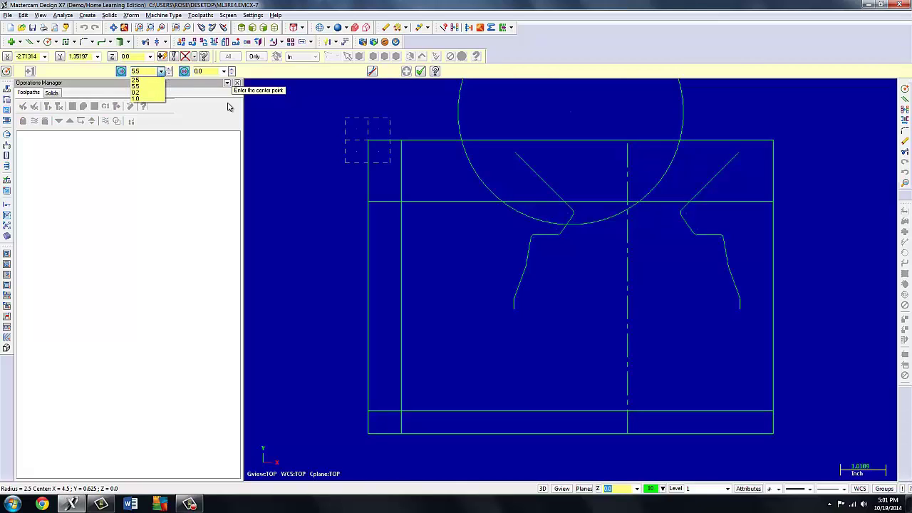
{"action": "left_click", "coordinate": [135, 80]}
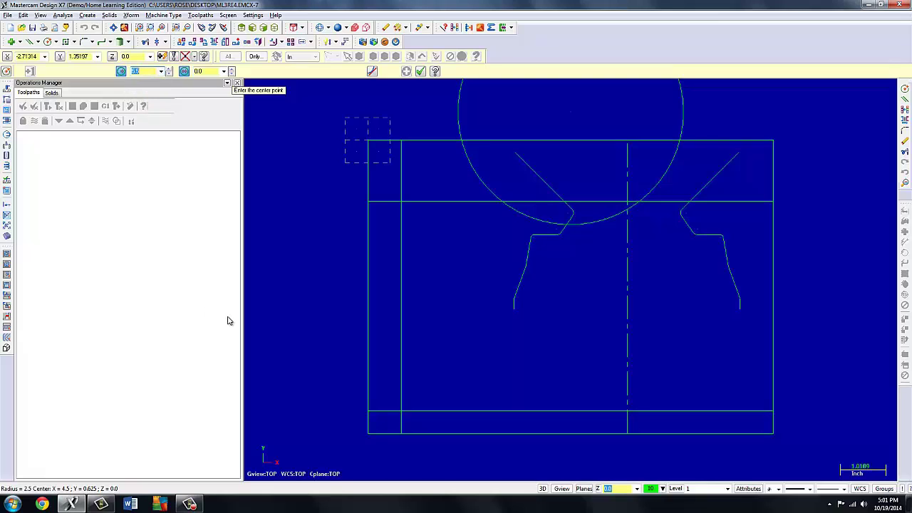
{"action": "left_click", "coordinate": [164, 56]}
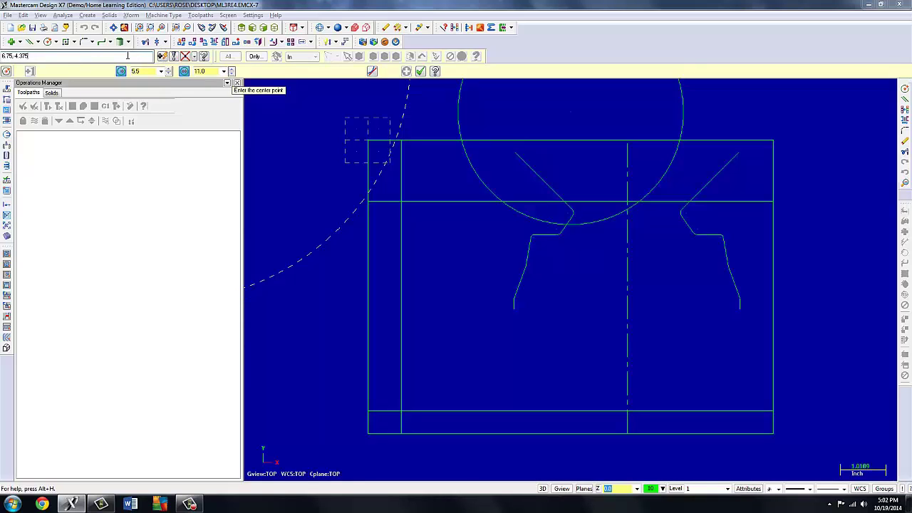
{"action": "key", "text": "Return"}
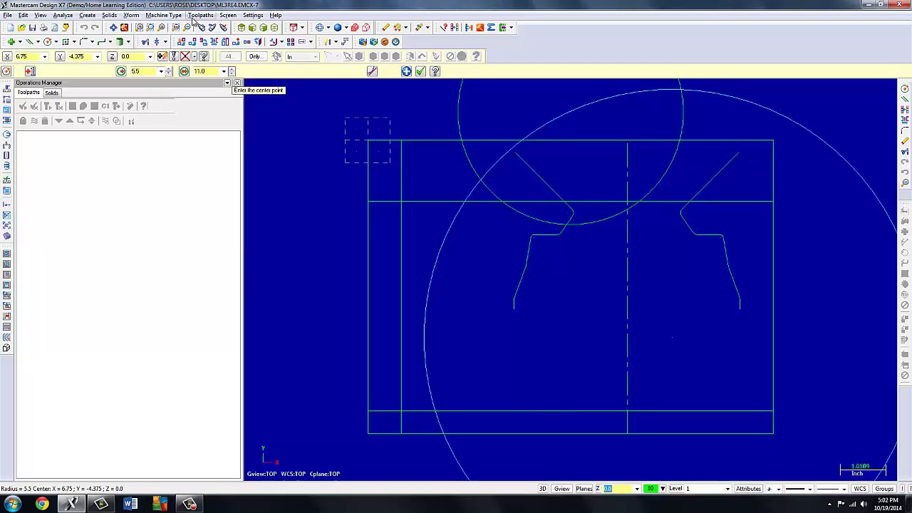
{"action": "left_click", "coordinate": [420, 72]}
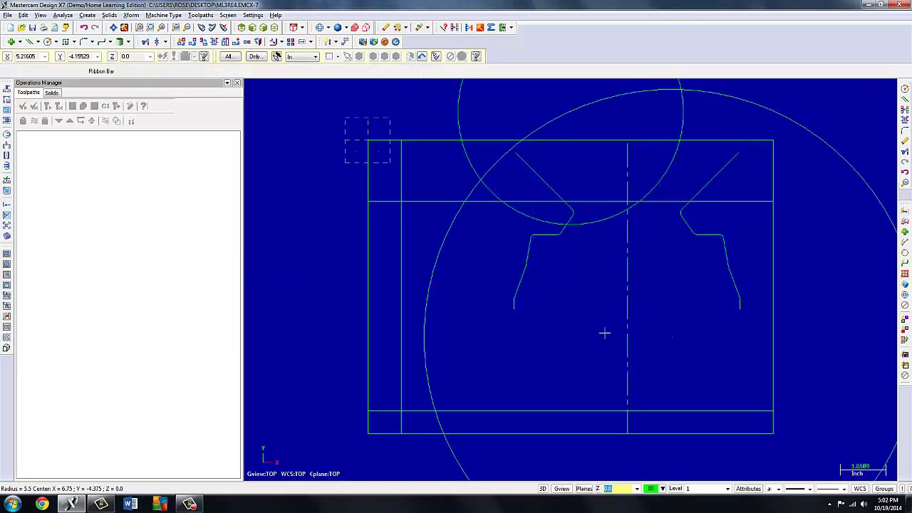
Trim the 2.5-inch-radius circle with Divide / Delete, keeping only the arc between the upper parallel line and the left half profile.
{"action": "scroll", "coordinate": [604, 333], "scroll_direction": "down", "scroll_amount": 3}
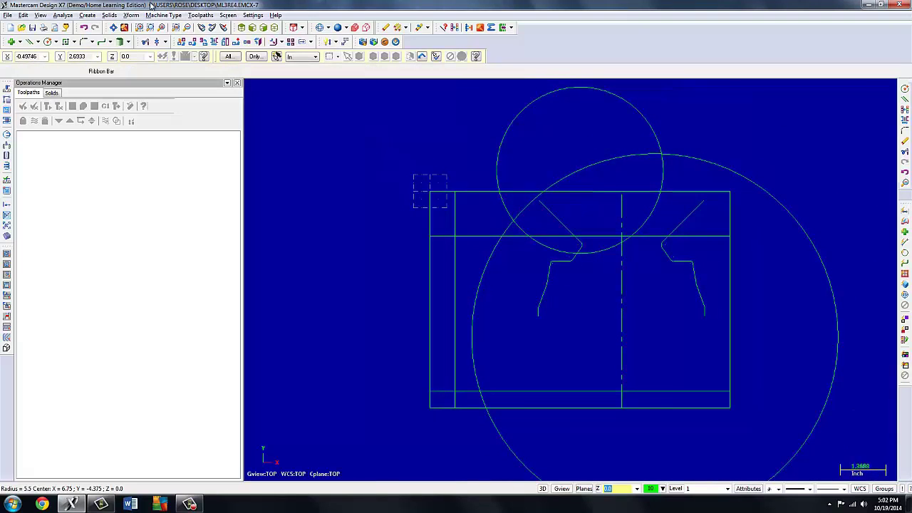
{"action": "left_click", "coordinate": [146, 43]}
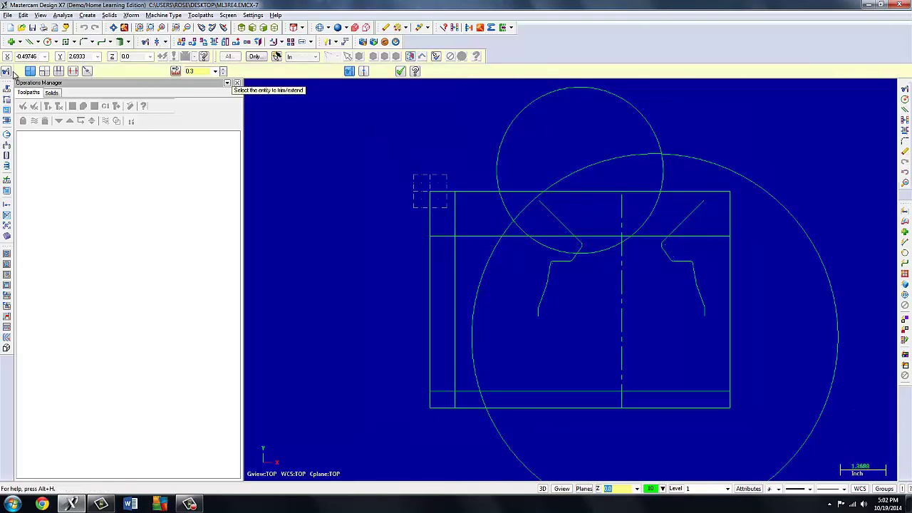
{"action": "left_click", "coordinate": [74, 72]}
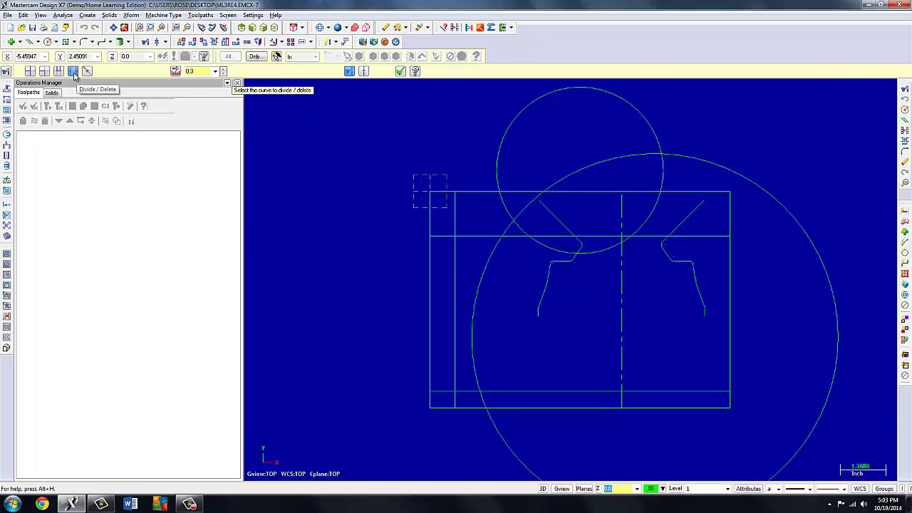
{"action": "left_click", "coordinate": [512, 122]}
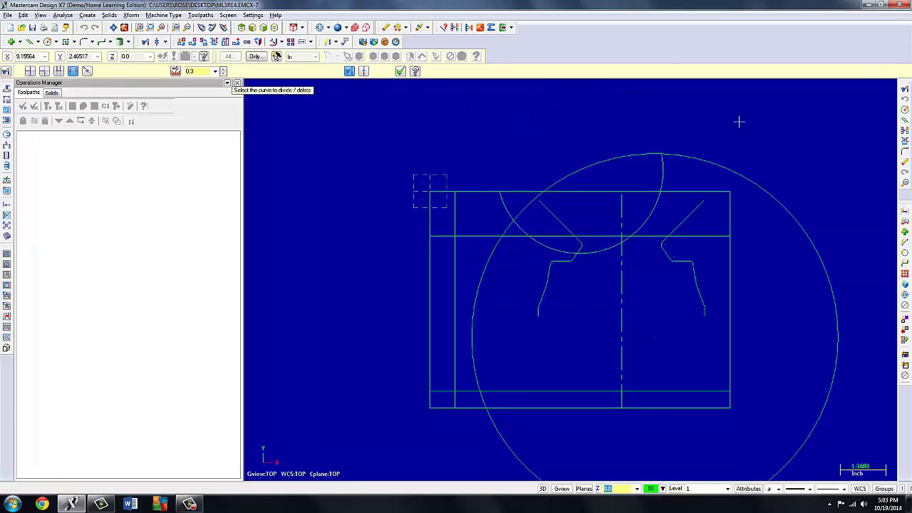
{"action": "left_click", "coordinate": [658, 200]}
{"action": "left_click", "coordinate": [605, 249]}
{"action": "left_click", "coordinate": [506, 205]}
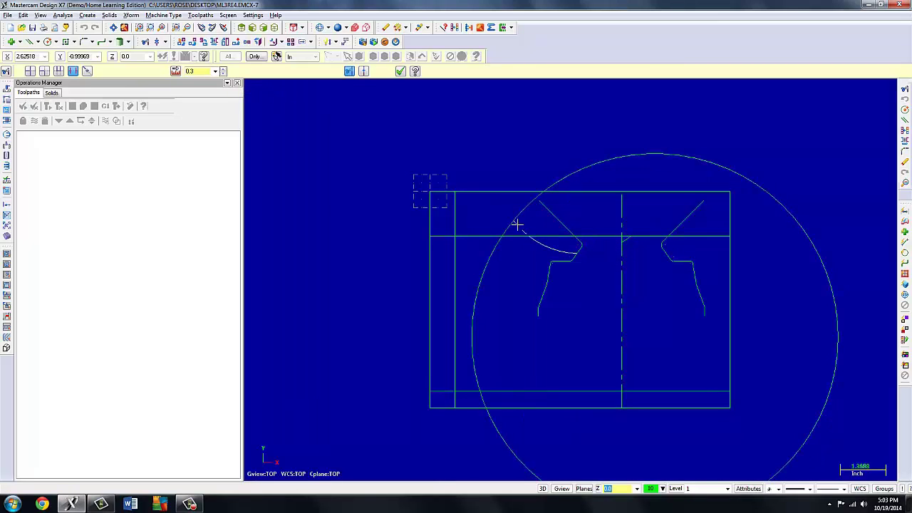
{"action": "left_click", "coordinate": [517, 225]}
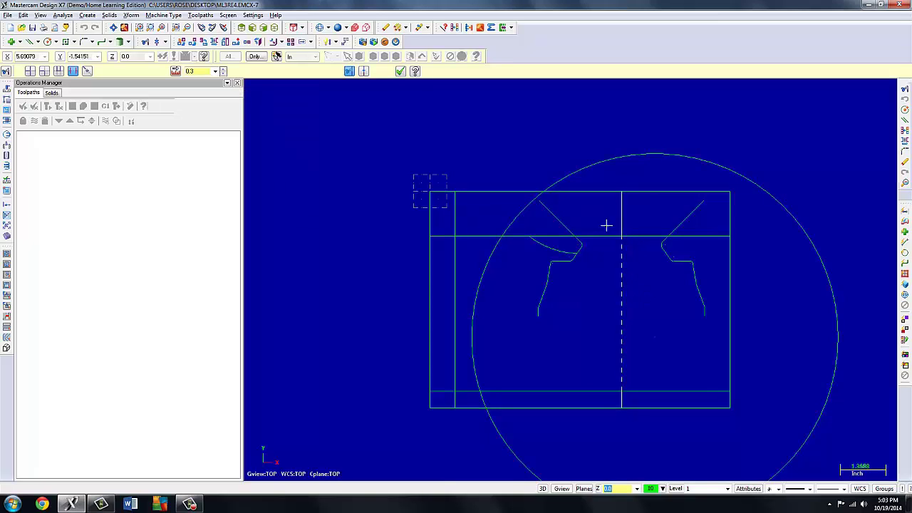
Divide the 5.5-inch-radius circle down to its left arc between the parallel lines, and trim the upper parallel line to the segment joining both arcs.
{"action": "left_click", "coordinate": [513, 221]}
{"action": "left_click", "coordinate": [589, 164]}
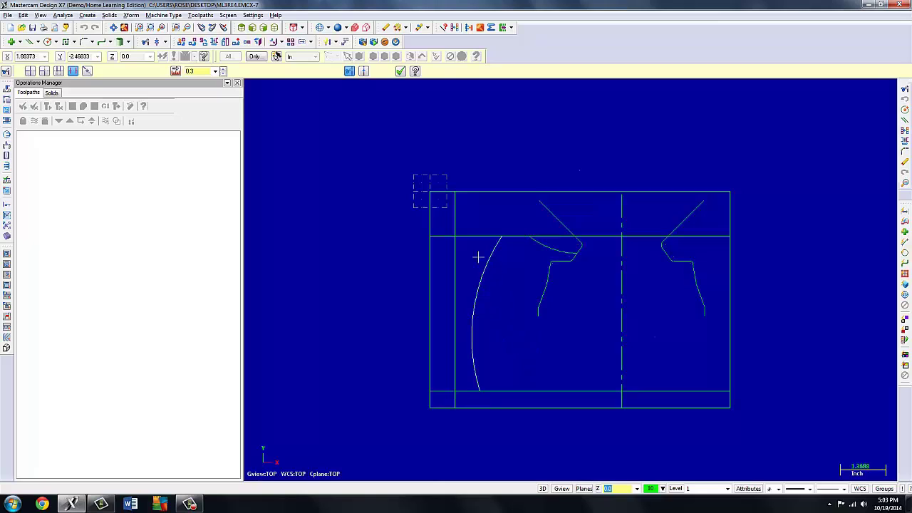
{"action": "left_click", "coordinate": [546, 232]}
{"action": "left_click", "coordinate": [590, 232]}
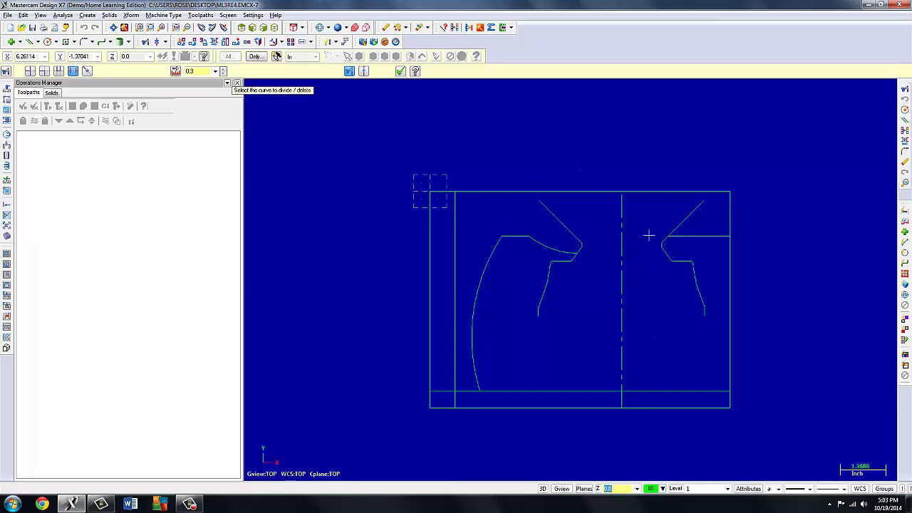
{"action": "left_click", "coordinate": [721, 235]}
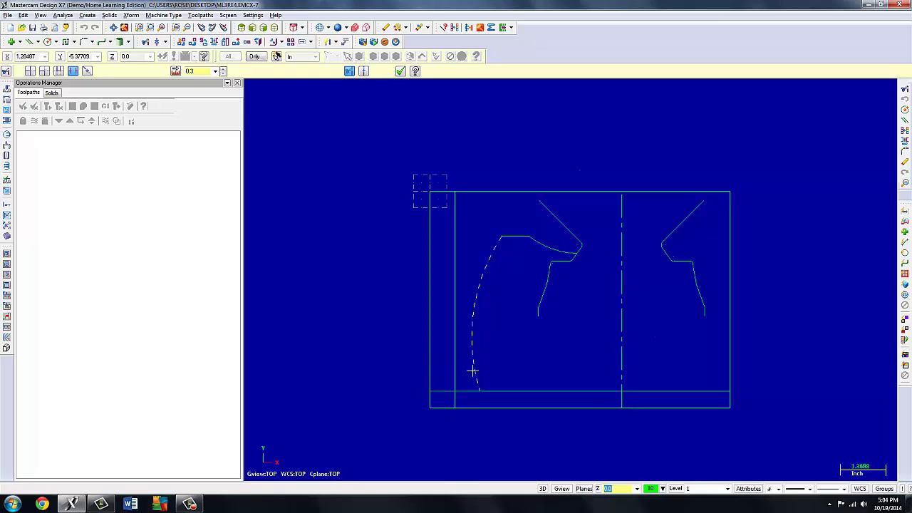
Create a 9.675-inch-radius arc tangent to the 5.5-inch-radius arc, passing through the lower-left intersection of the parallel lines.
{"action": "left_click", "coordinate": [56, 41]}
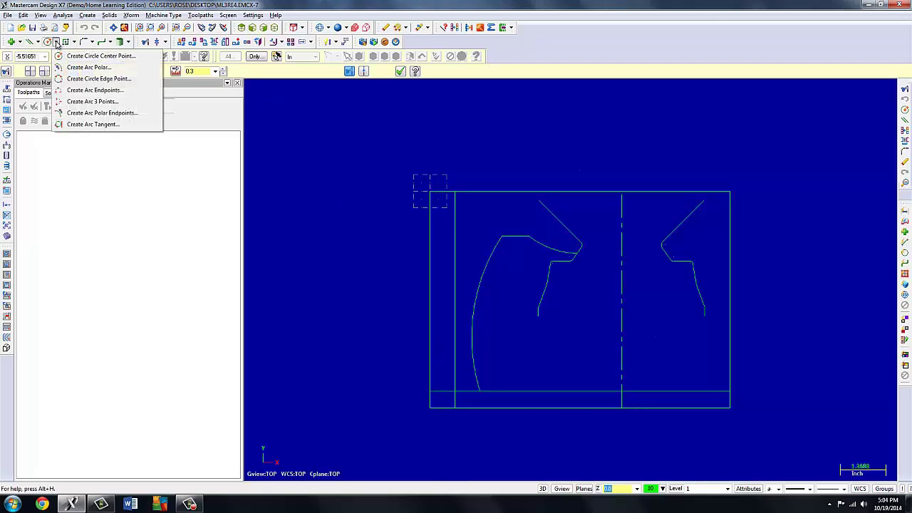
{"action": "left_click", "coordinate": [89, 125]}
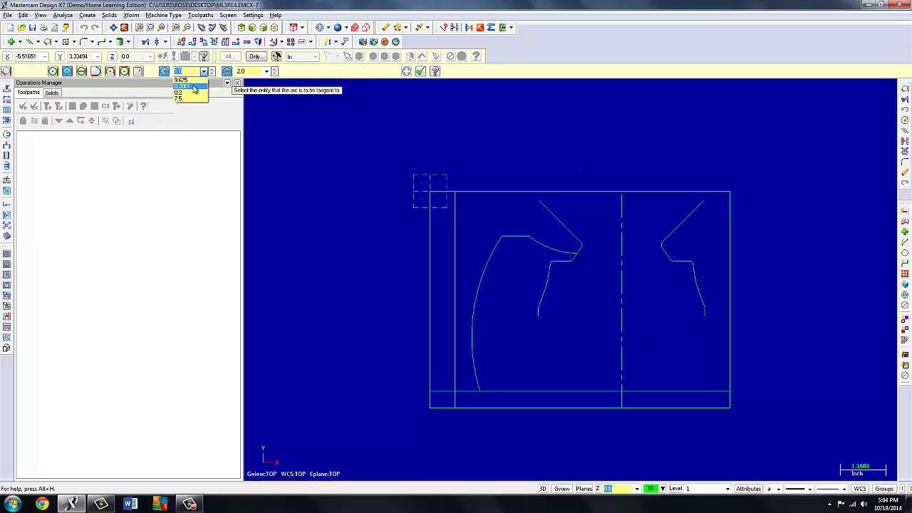
{"action": "left_click", "coordinate": [177, 82]}
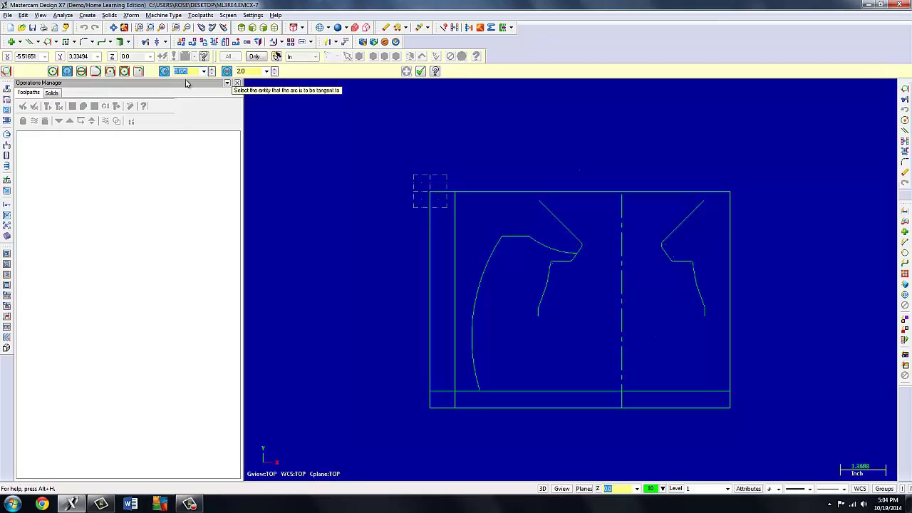
{"action": "left_click", "coordinate": [193, 85]}
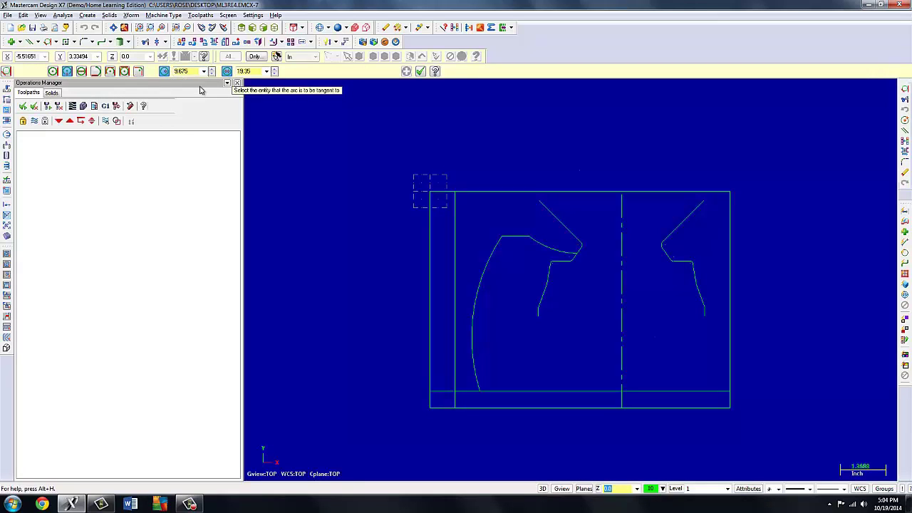
{"action": "left_click", "coordinate": [473, 312]}
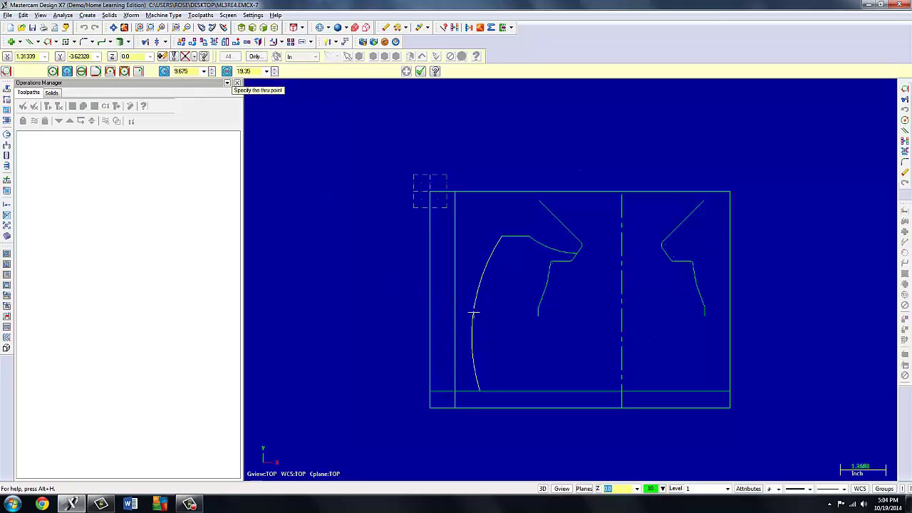
{"action": "left_click", "coordinate": [456, 392]}
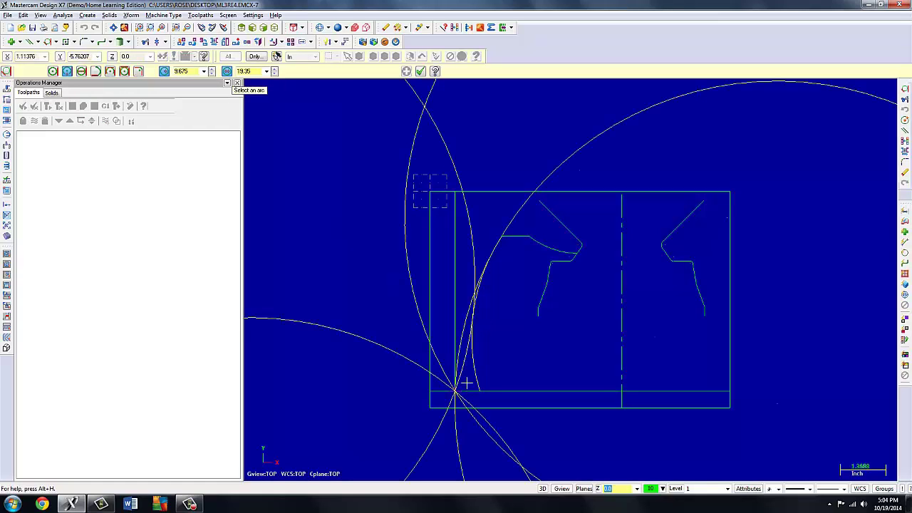
{"action": "left_click", "coordinate": [464, 365]}
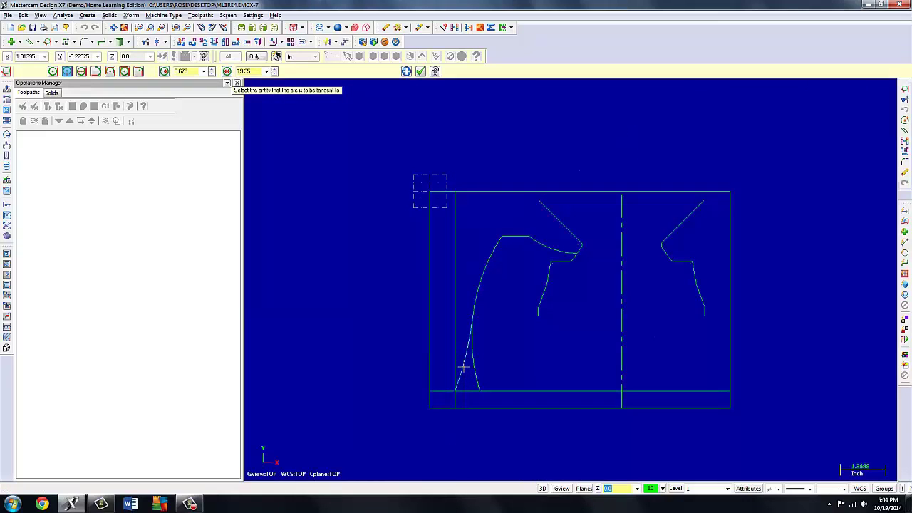
{"action": "left_click", "coordinate": [421, 71]}
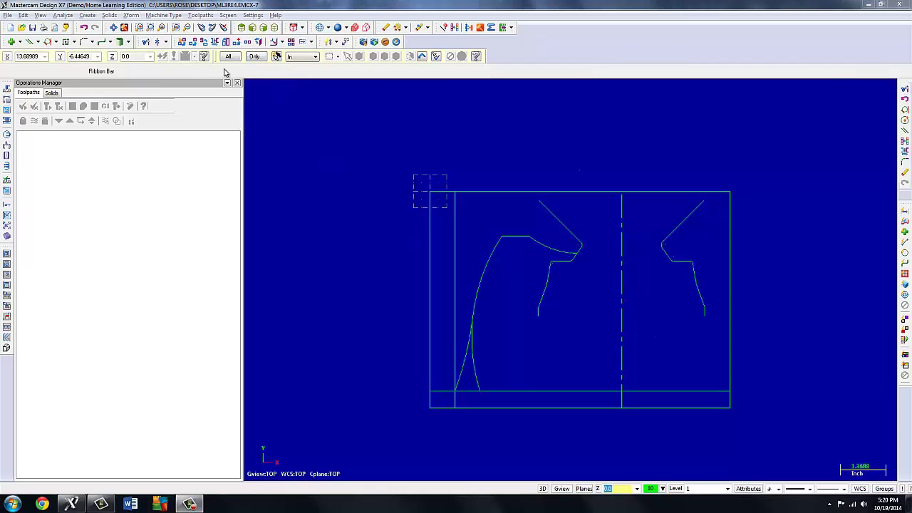
Trim the 5.5-inch-radius arc where it meets the tangent arc, and delete the left vertical and lower horizontal construction lines.
{"action": "left_click", "coordinate": [145, 42]}
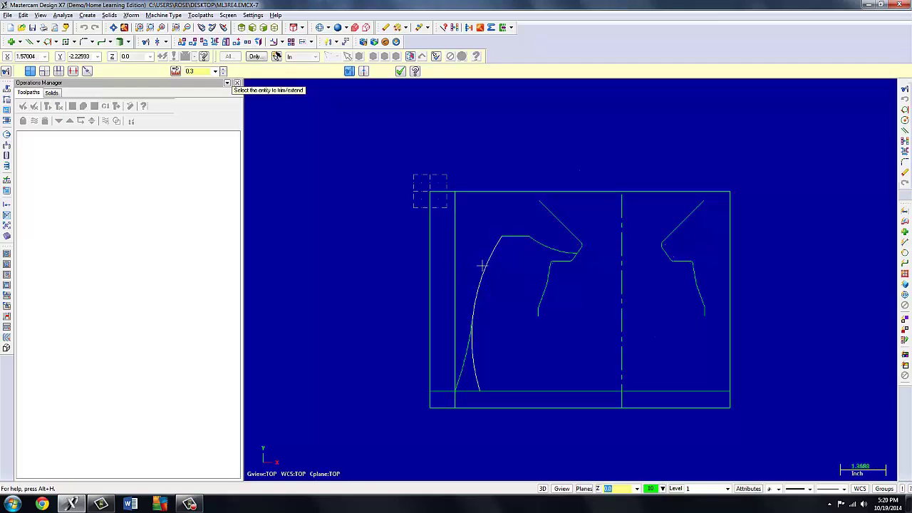
{"action": "left_click", "coordinate": [455, 356]}
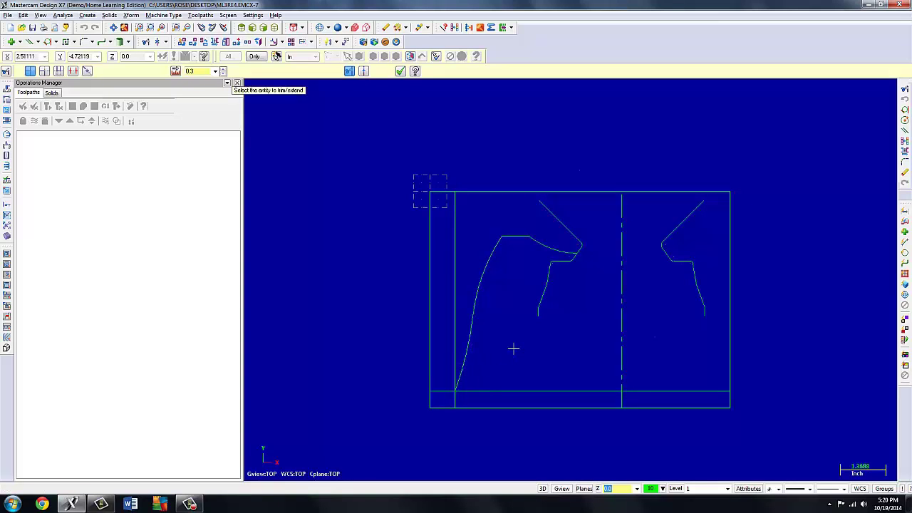
{"action": "left_click", "coordinate": [401, 72]}
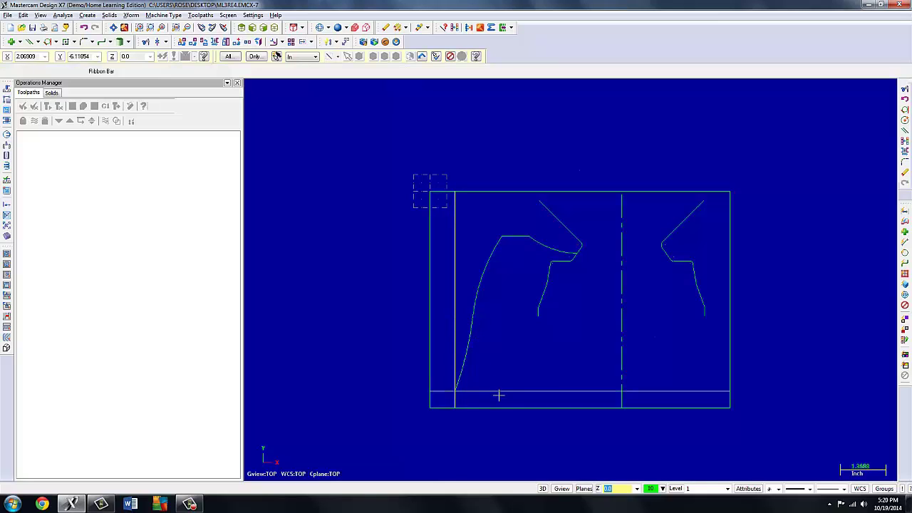
{"action": "key", "text": "Delete"}
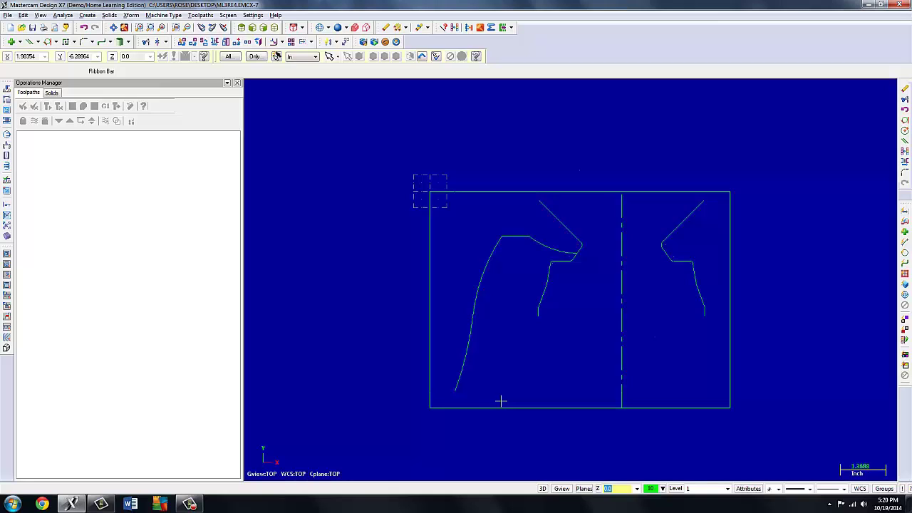
Fillet both ends of the short upper horizontal line with a 0.25-inch radius.
{"action": "left_click", "coordinate": [83, 42]}
{"action": "left_click", "coordinate": [158, 71]}
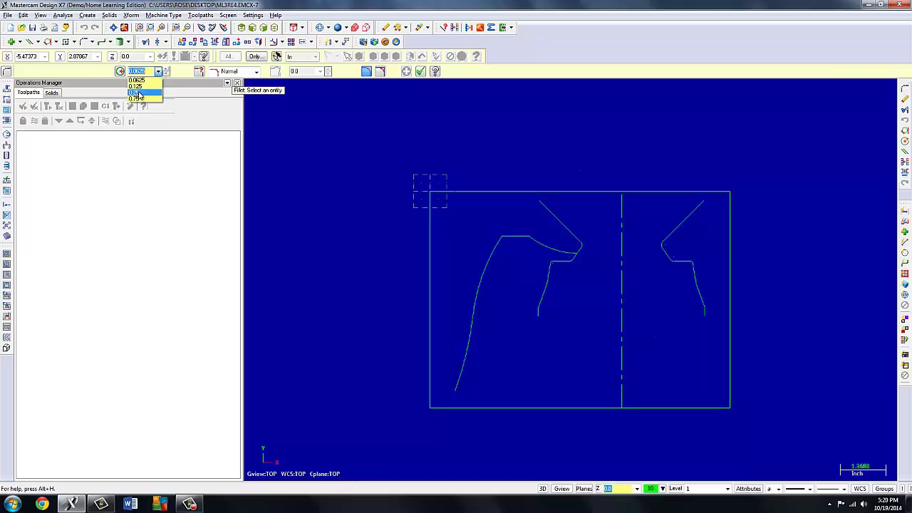
{"action": "left_click", "coordinate": [137, 95]}
{"action": "left_click", "coordinate": [490, 244]}
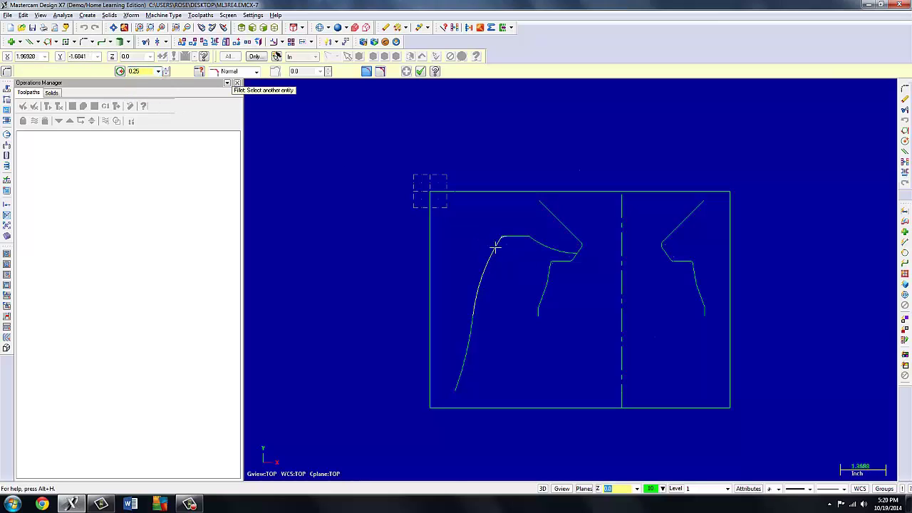
{"action": "left_click", "coordinate": [531, 241]}
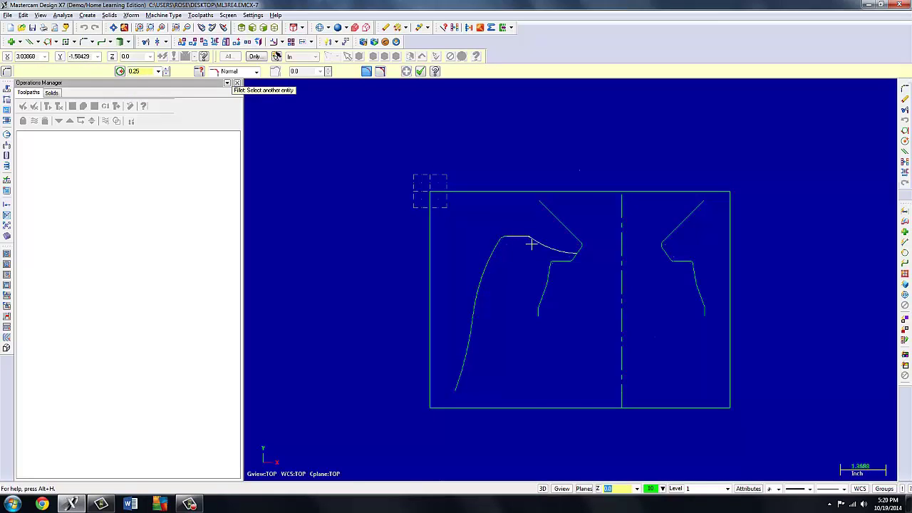
{"action": "left_click", "coordinate": [420, 72]}
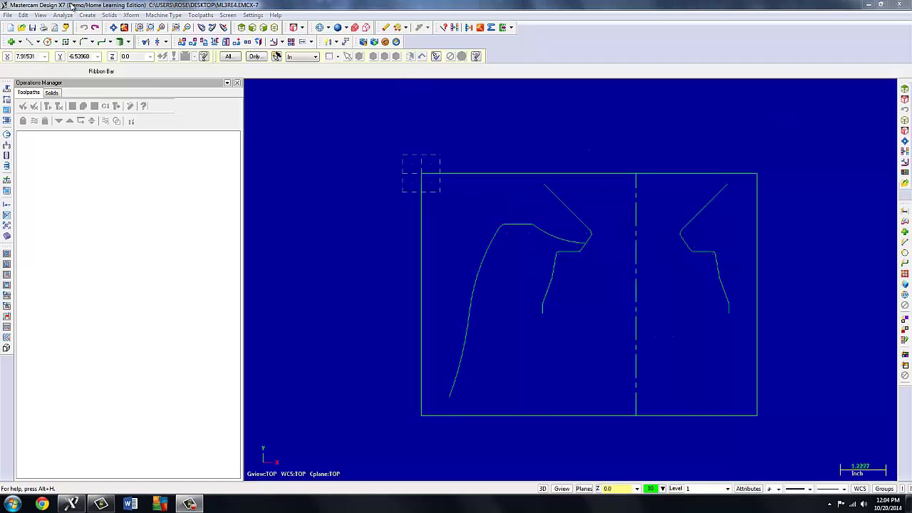
Offset a copy of the left curved chain 0.4 inch toward the inside of the part.
{"action": "left_click", "coordinate": [131, 15]}
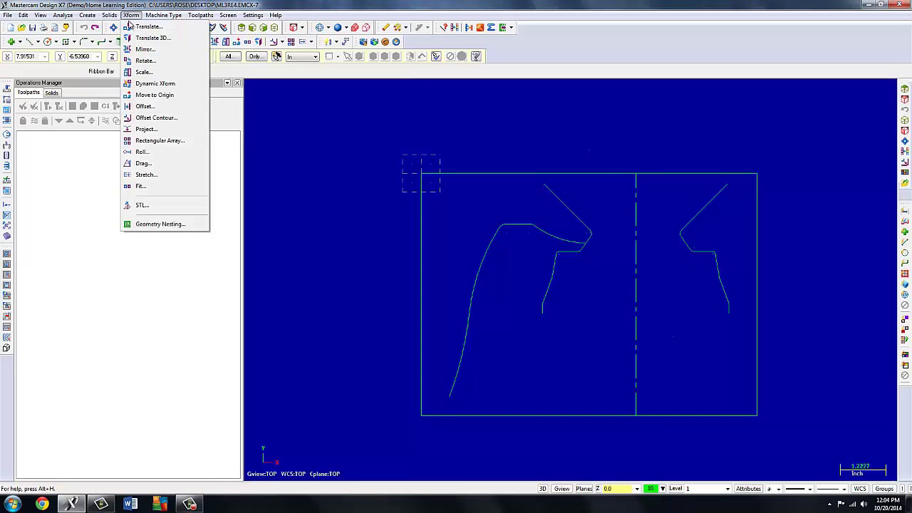
{"action": "left_click", "coordinate": [156, 117]}
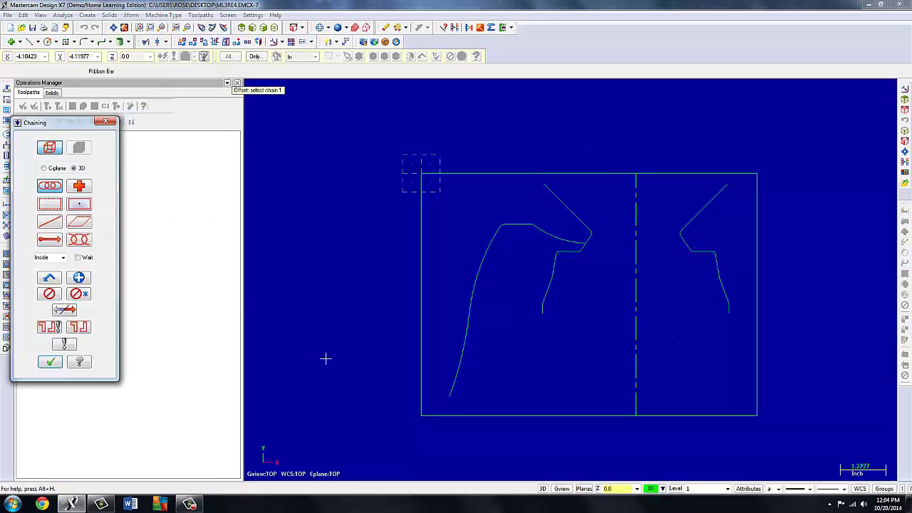
{"action": "left_click", "coordinate": [448, 394]}
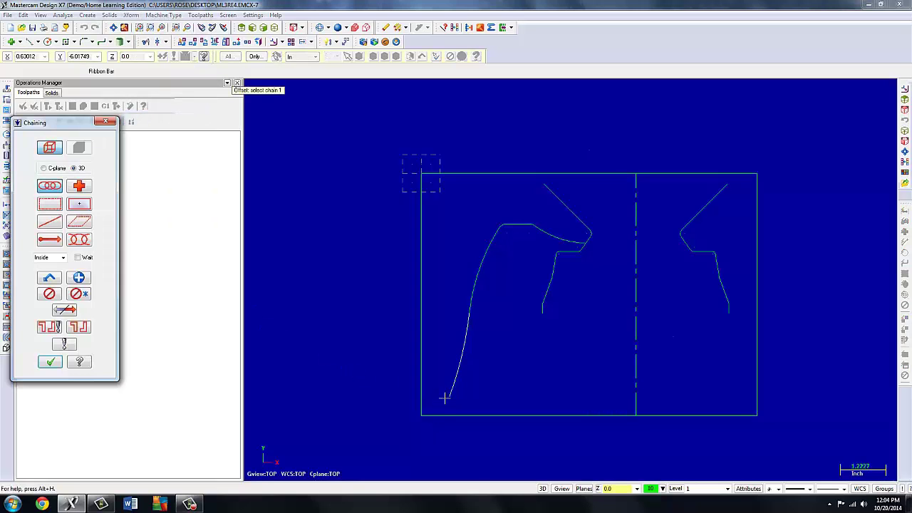
{"action": "left_click", "coordinate": [48, 364]}
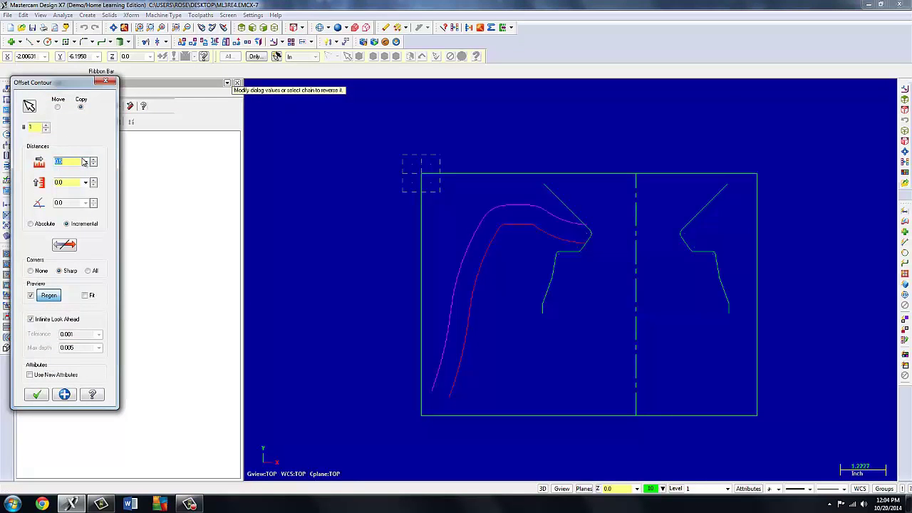
{"action": "type", "text": "0.4"}
{"action": "key", "text": "Return"}
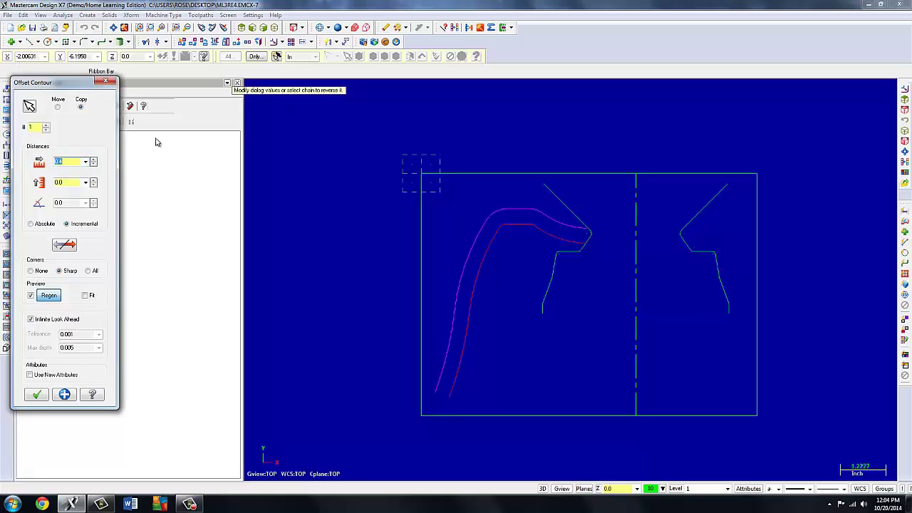
{"action": "left_click", "coordinate": [64, 244]}
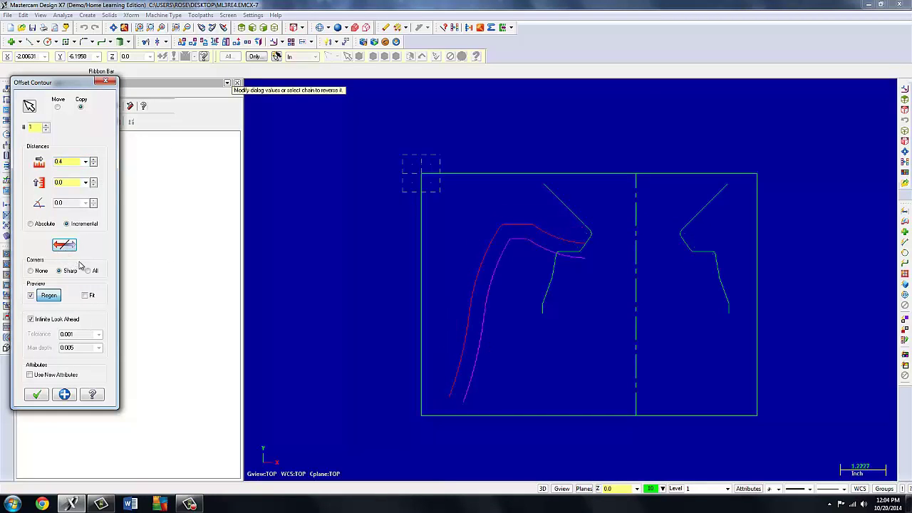
{"action": "left_click", "coordinate": [36, 396]}
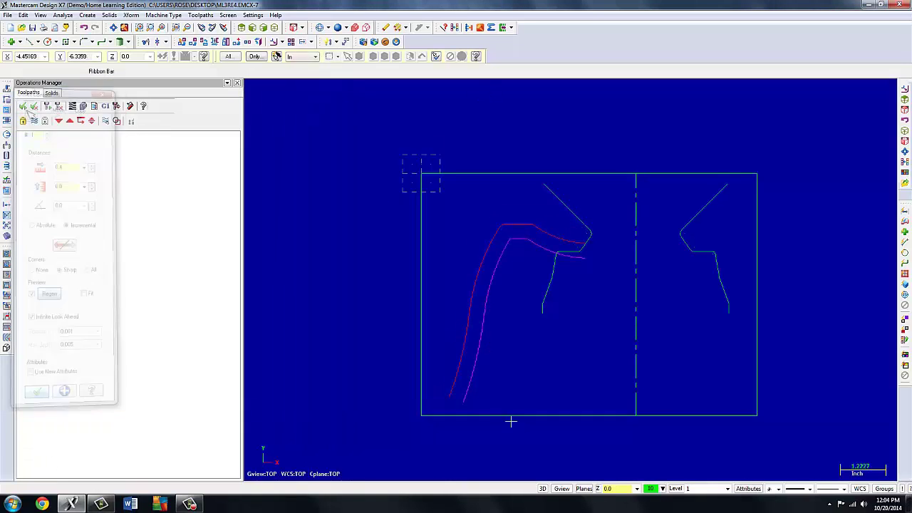
Clear the result colors from the offset contour and set the construction plane to Front (WCS).
{"action": "left_click", "coordinate": [456, 27]}
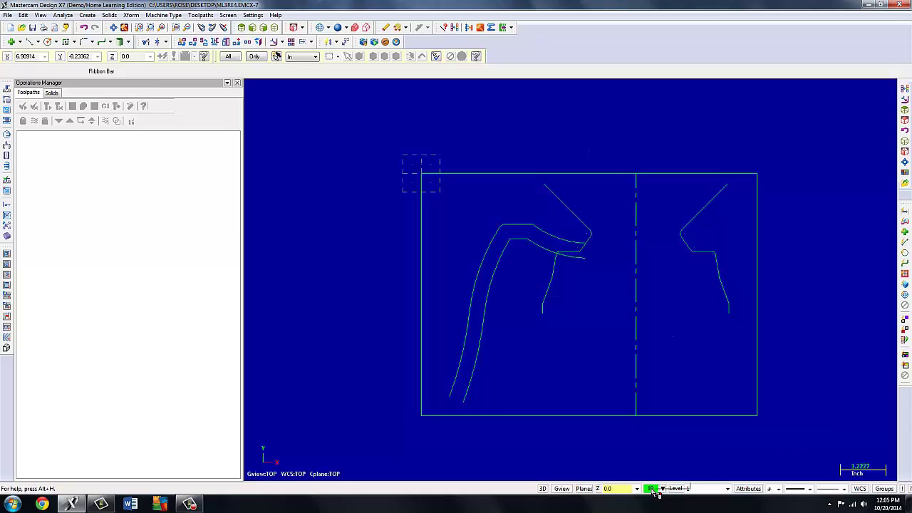
{"action": "left_click", "coordinate": [584, 488]}
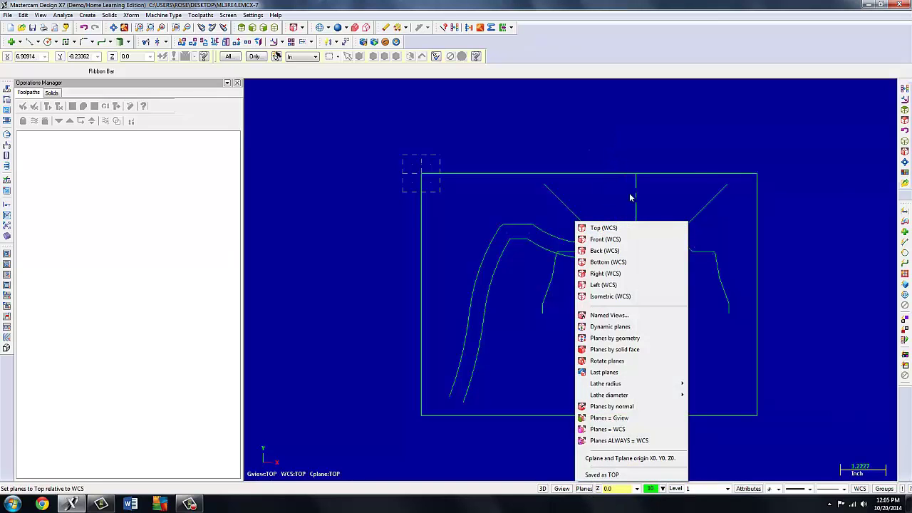
{"action": "left_click", "coordinate": [591, 240]}
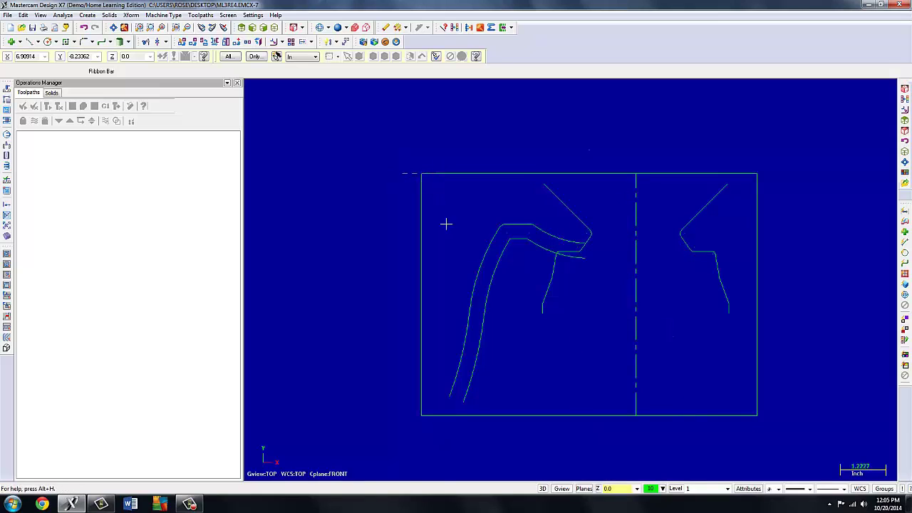
Draw a line connecting the open lower ends of the left curved chain and its offset copy.
{"action": "middle_click_drag", "start_coordinate": [446, 222], "coordinate": [470, 340]}
{"action": "scroll", "coordinate": [393, 353], "scroll_direction": "up", "scroll_amount": 6}
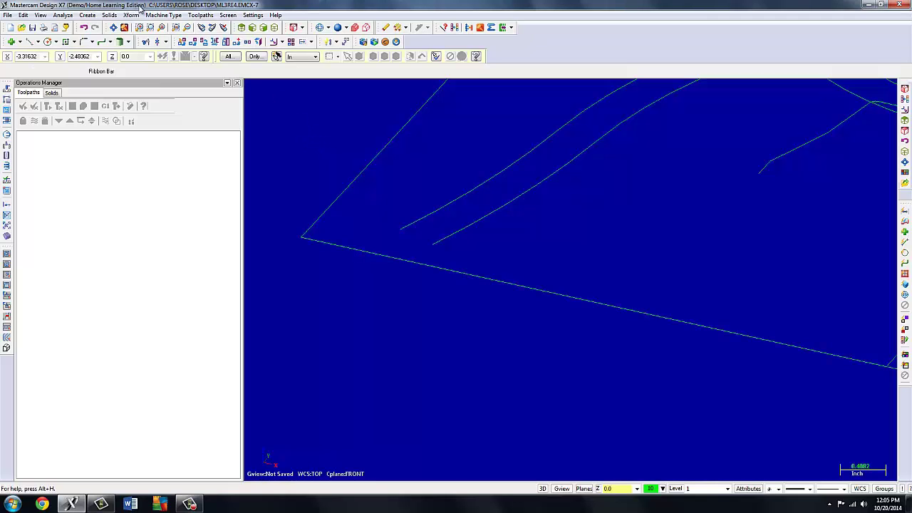
{"action": "left_click", "coordinate": [29, 42]}
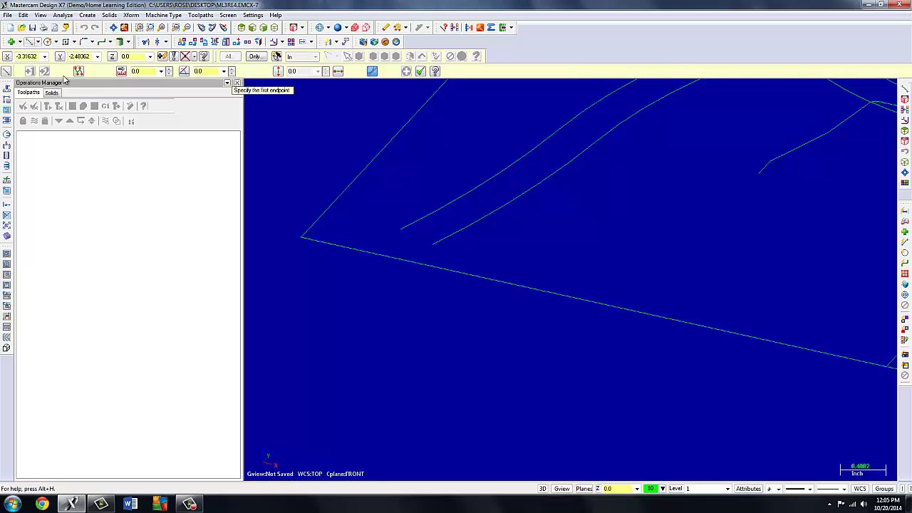
{"action": "left_click", "coordinate": [401, 231]}
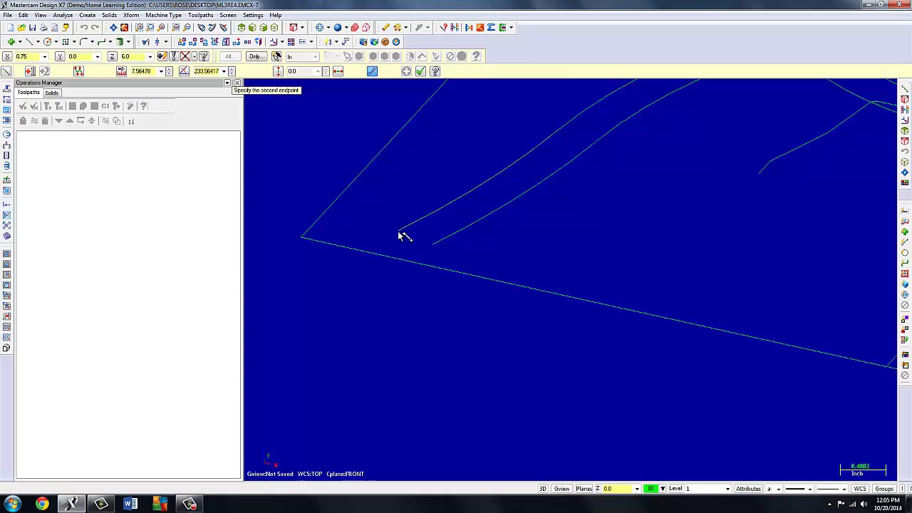
{"action": "left_click", "coordinate": [432, 244]}
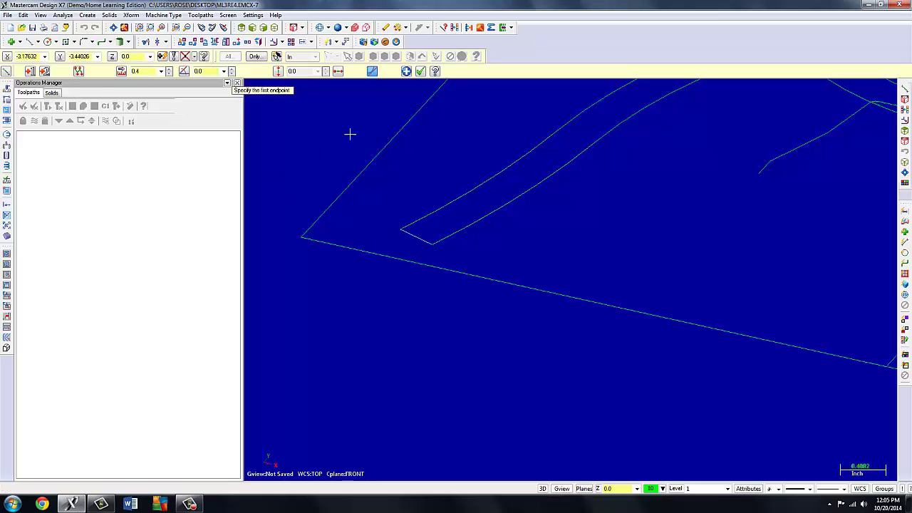
{"action": "left_click", "coordinate": [420, 71]}
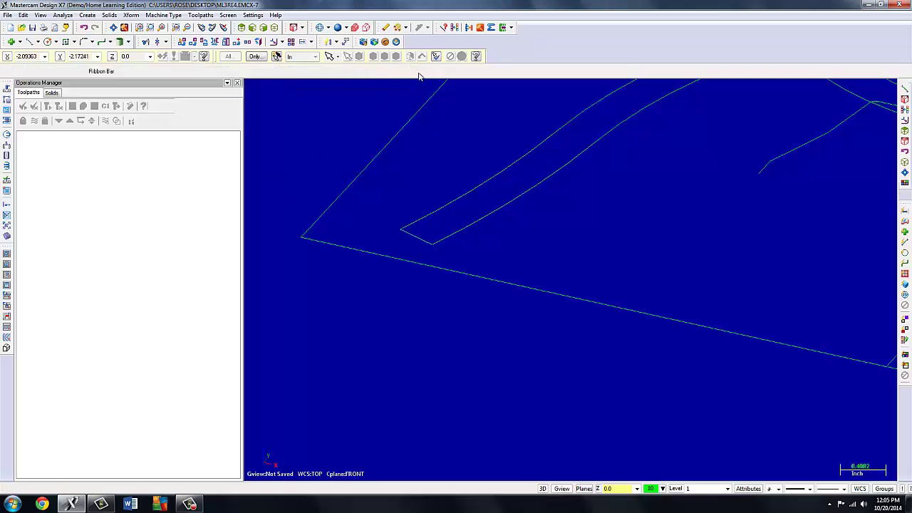
Create a parallel line 0.2 inch below the line that connects the two curve ends.
{"action": "left_click", "coordinate": [37, 42]}
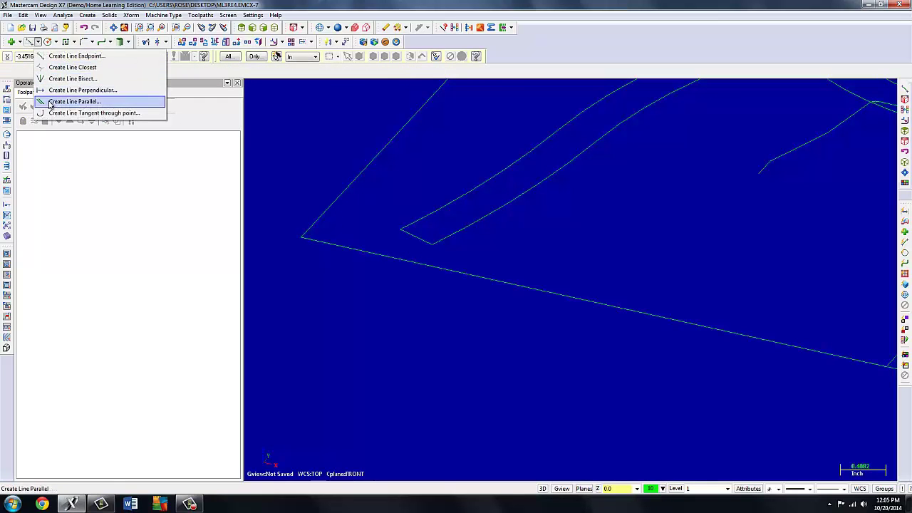
{"action": "left_click", "coordinate": [74, 101]}
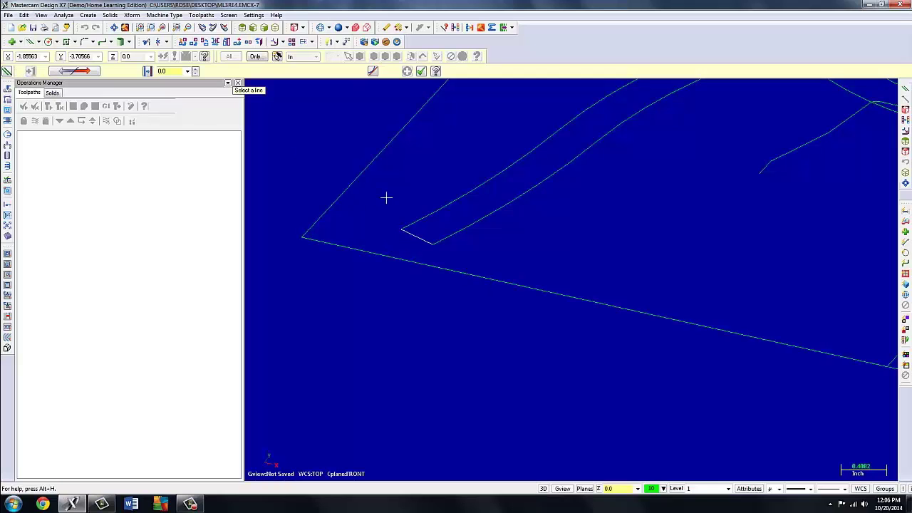
{"action": "left_click", "coordinate": [187, 71]}
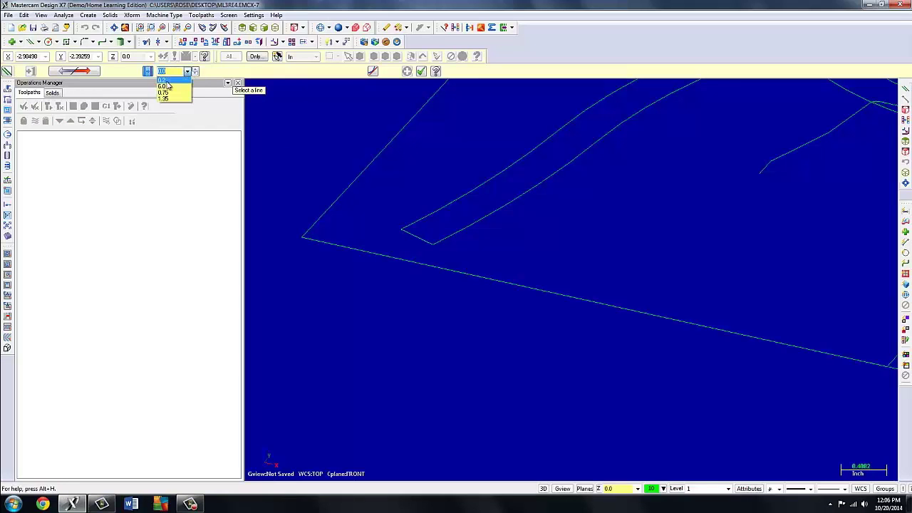
{"action": "left_click", "coordinate": [163, 80]}
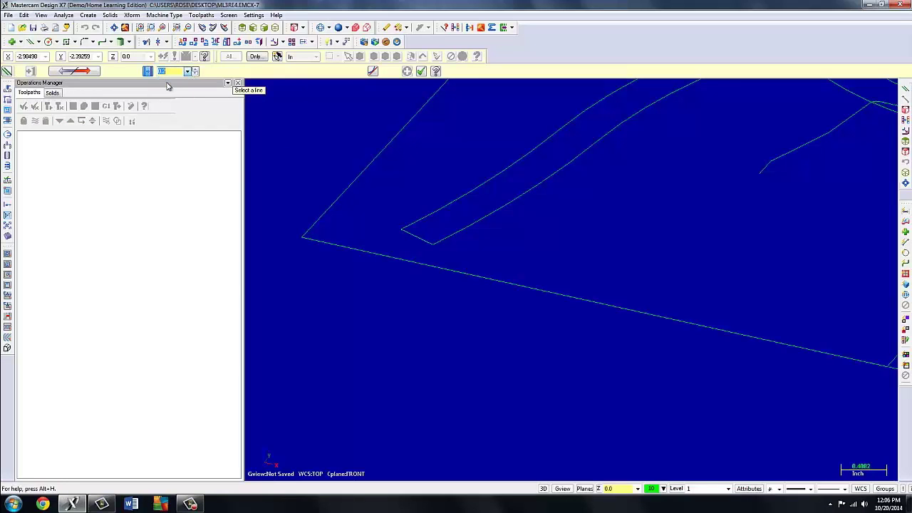
{"action": "left_click", "coordinate": [406, 234]}
{"action": "left_click", "coordinate": [406, 245]}
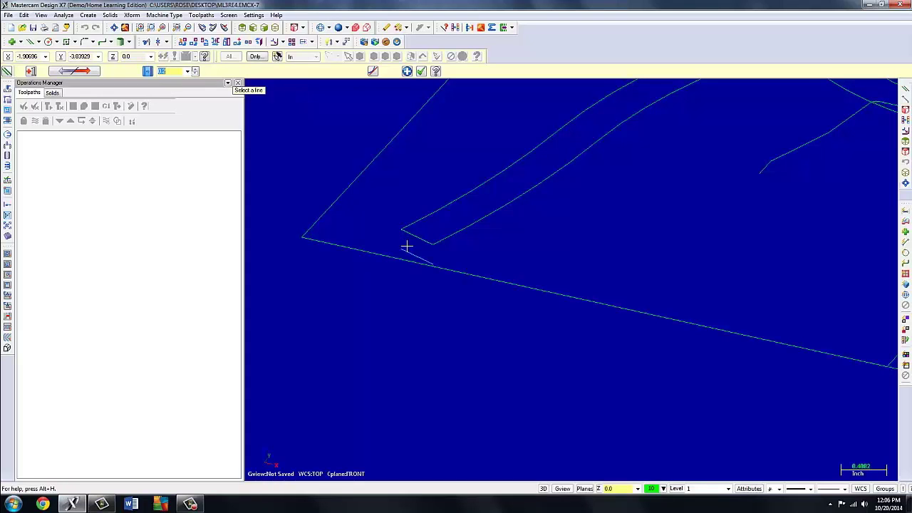
{"action": "left_click", "coordinate": [421, 72]}
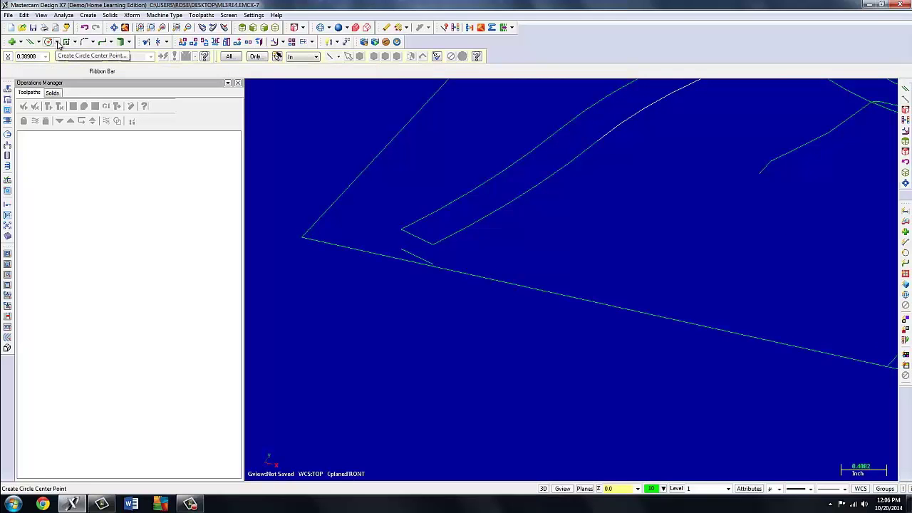
Draw a three-point arc from one curve end through the midpoint of the parallel line to the other curve end.
{"action": "left_click", "coordinate": [58, 43]}
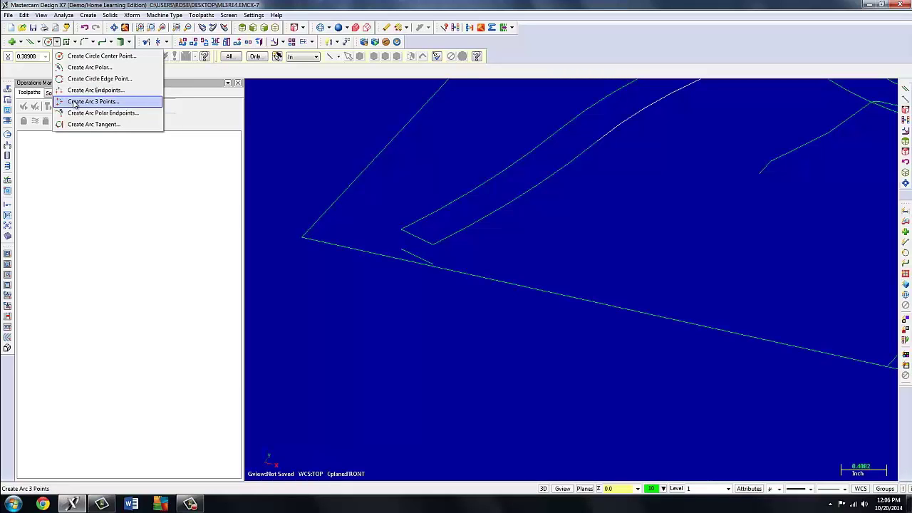
{"action": "left_click", "coordinate": [74, 103]}
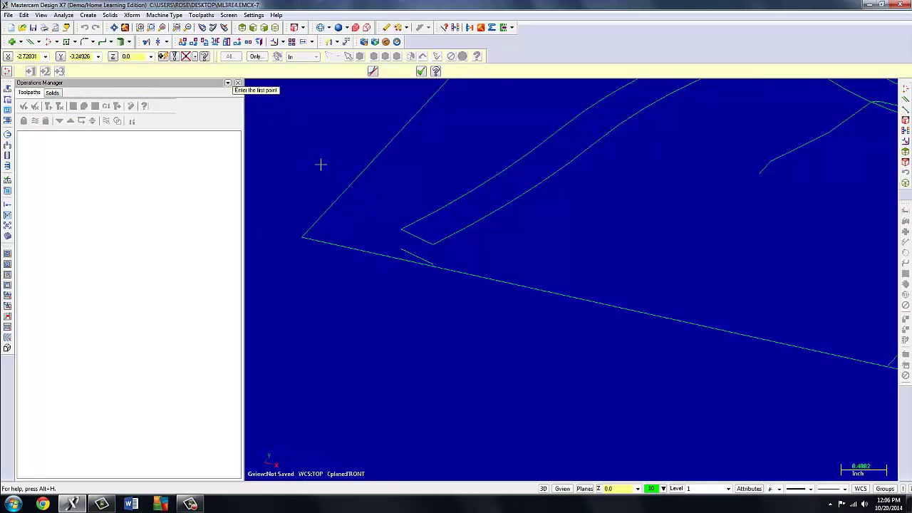
{"action": "left_click", "coordinate": [401, 230]}
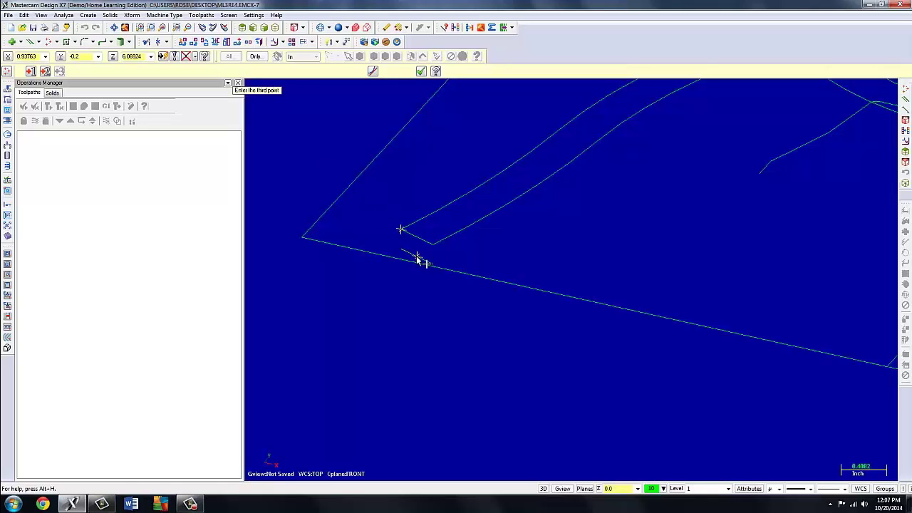
{"action": "left_click", "coordinate": [418, 256]}
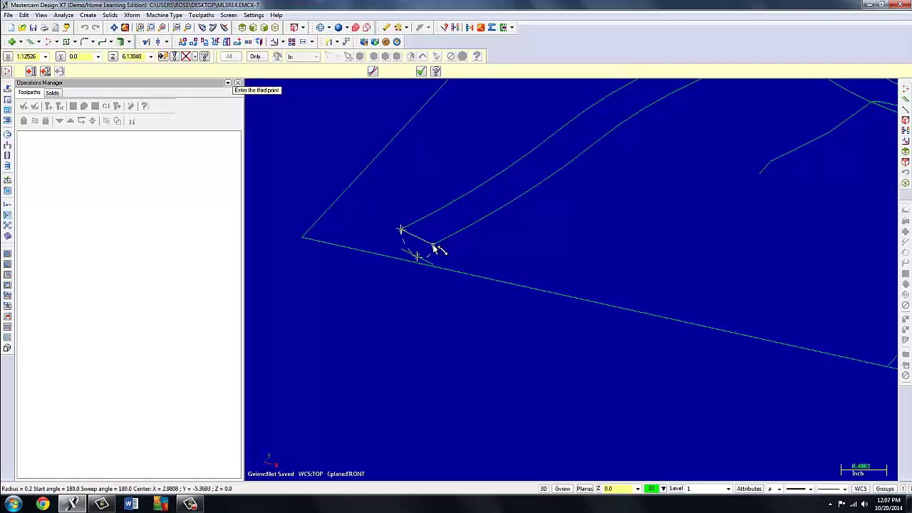
{"action": "left_click", "coordinate": [433, 247]}
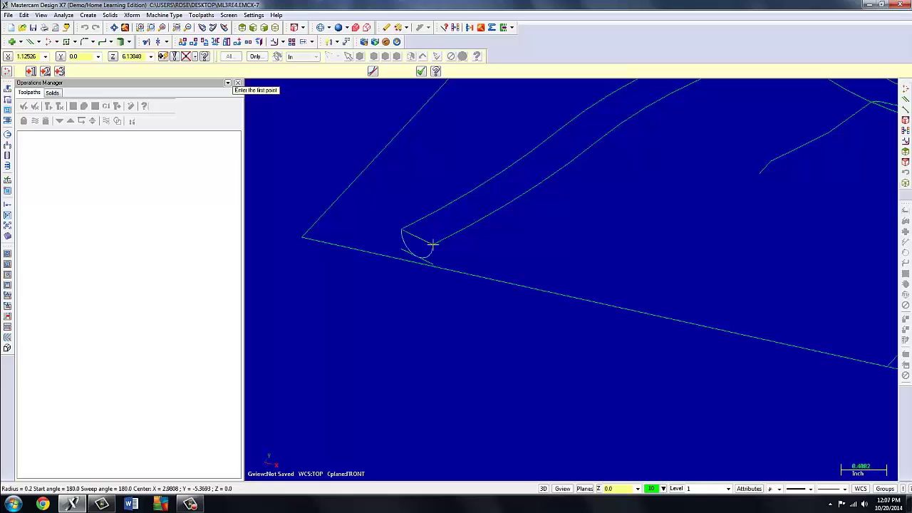
{"action": "left_click", "coordinate": [421, 71]}
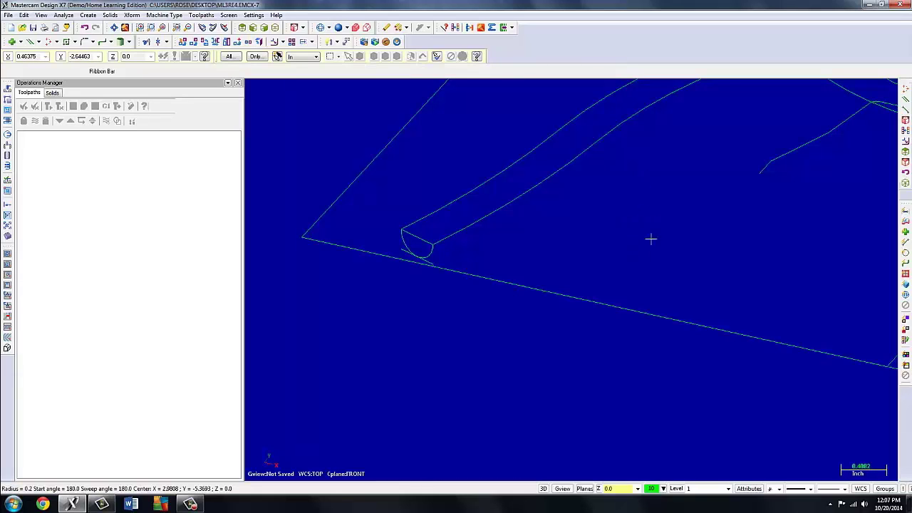
Delete the connecting line and its parallel construction line around the end arc, and fit the part in isometric view.
{"action": "left_click", "coordinate": [427, 241]}
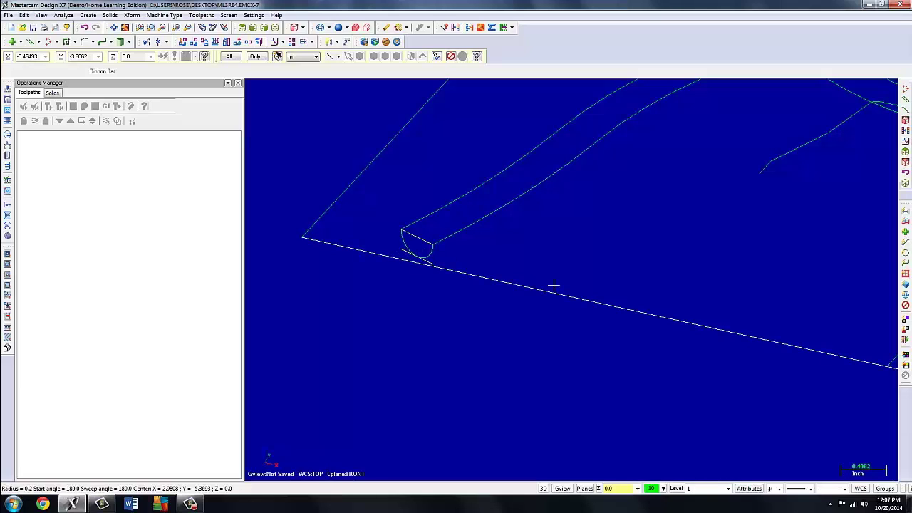
{"action": "key", "text": "Delete"}
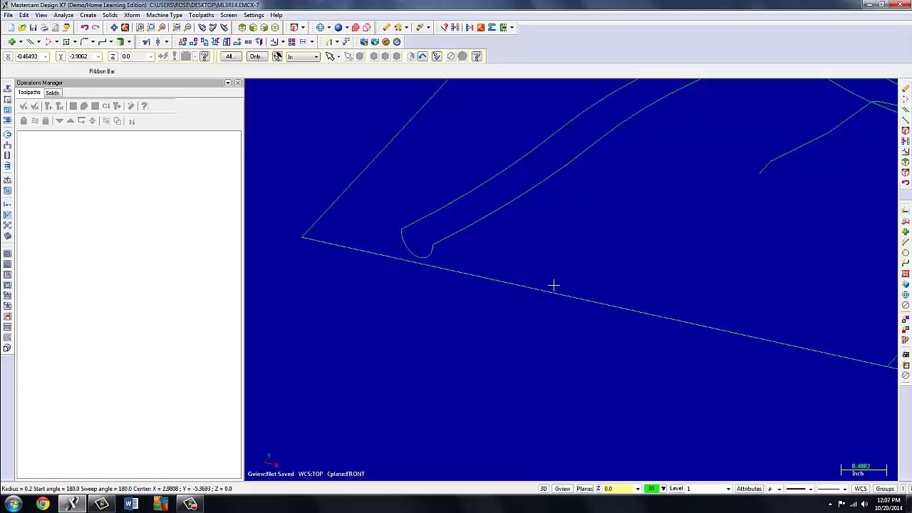
{"action": "left_click", "coordinate": [264, 27]}
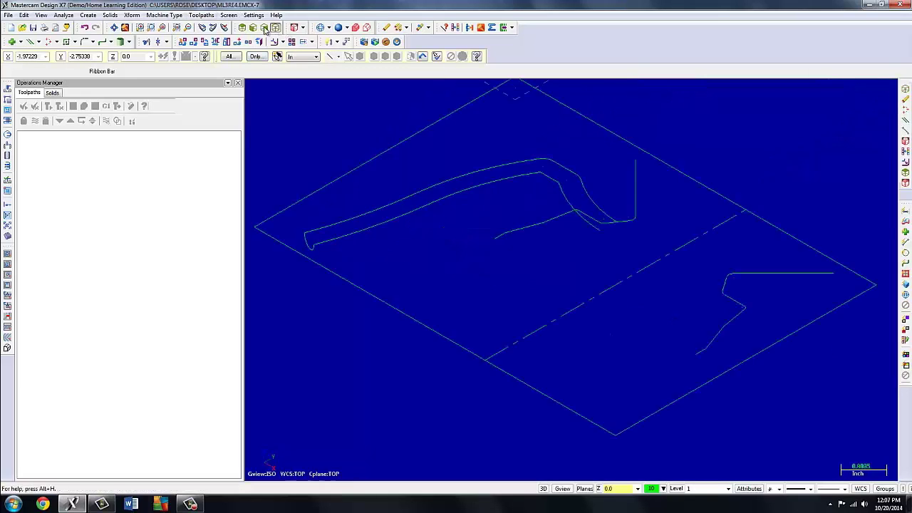
{"action": "left_click", "coordinate": [114, 28]}
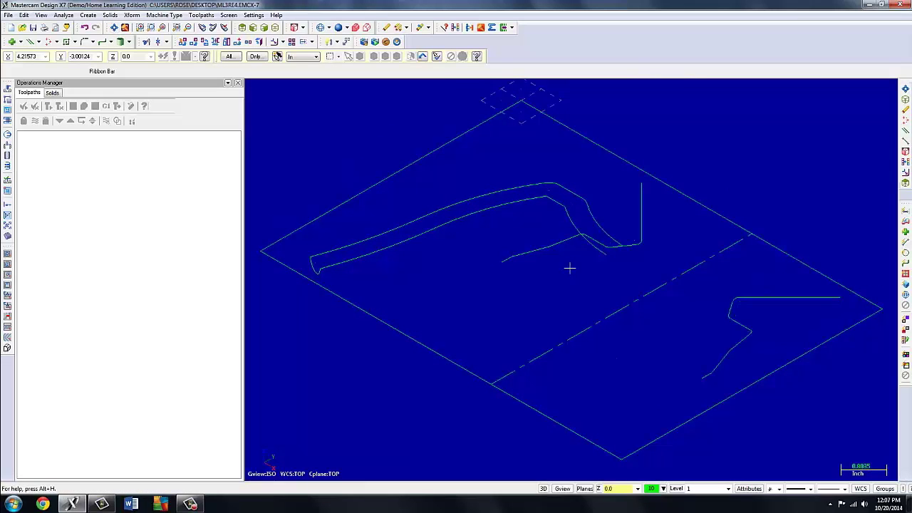
Set the current drawing color to brown, color 6.
{"action": "left_click", "coordinate": [661, 488]}
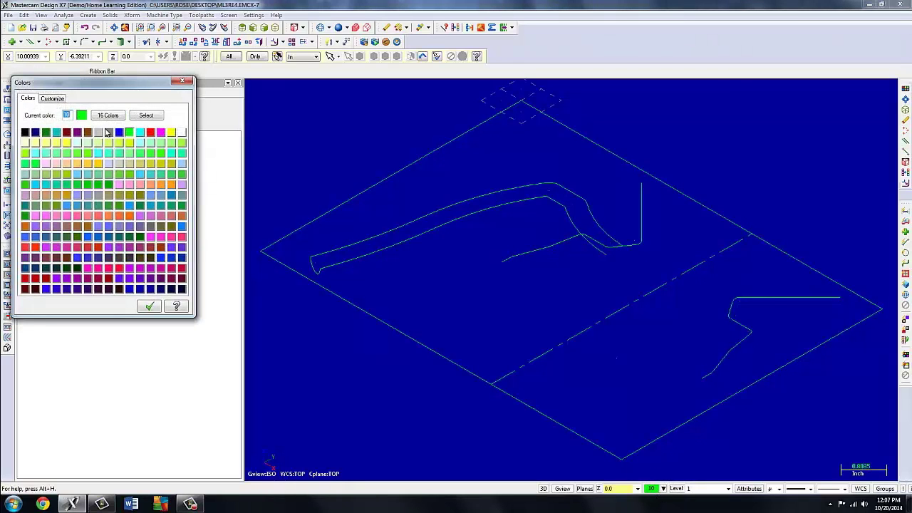
{"action": "left_click", "coordinate": [87, 133]}
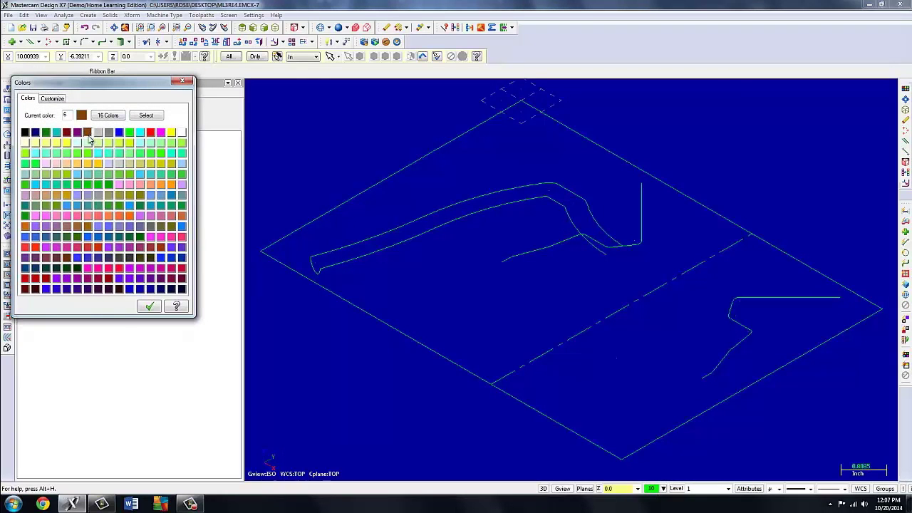
{"action": "left_click", "coordinate": [150, 308]}
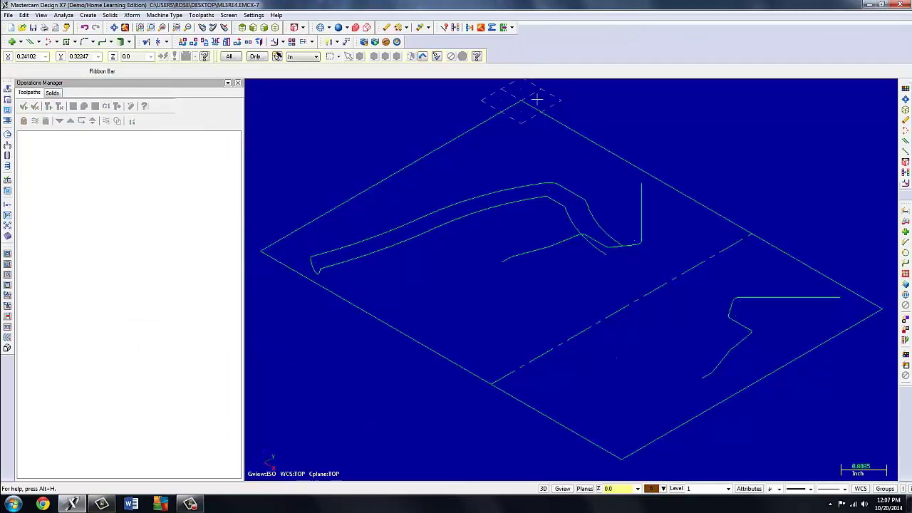
Set the construction plane to Top (WCS) and fit the geometry in isometric view.
{"action": "scroll", "coordinate": [517, 143], "scroll_direction": "down", "scroll_amount": 2}
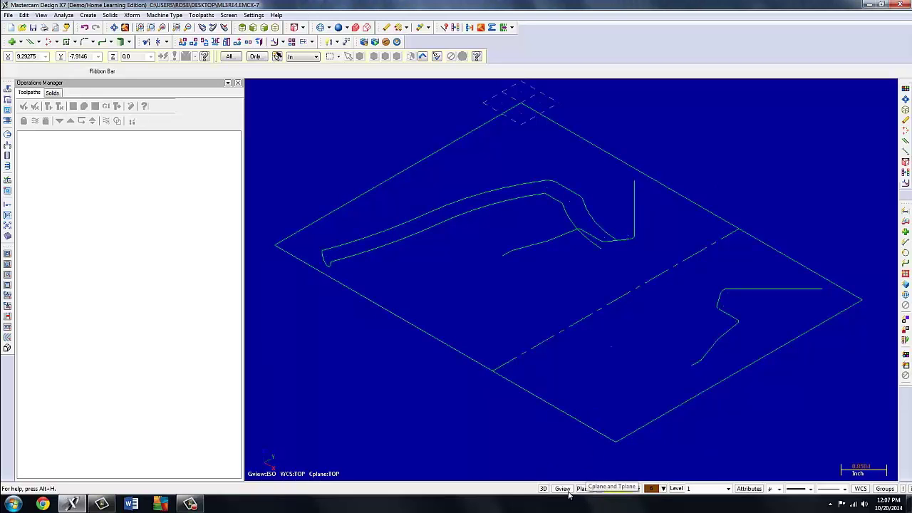
{"action": "left_click", "coordinate": [583, 489]}
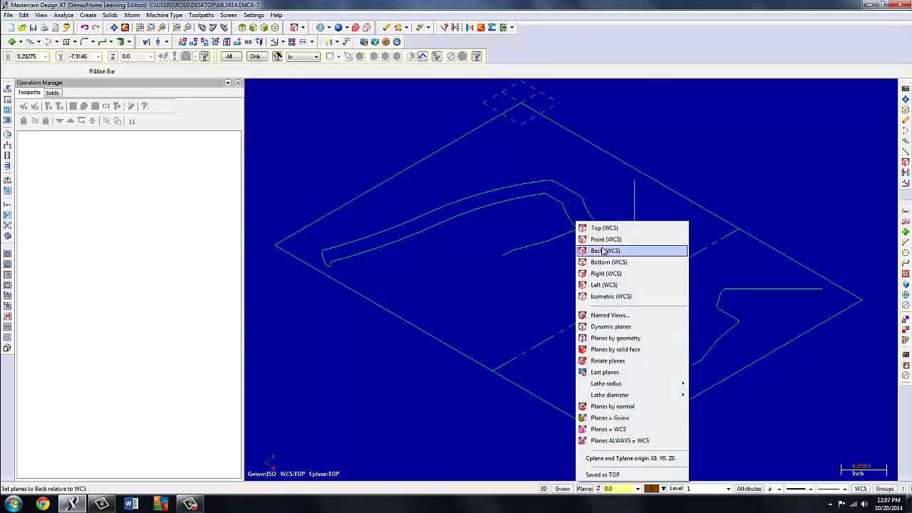
{"action": "left_click", "coordinate": [590, 229]}
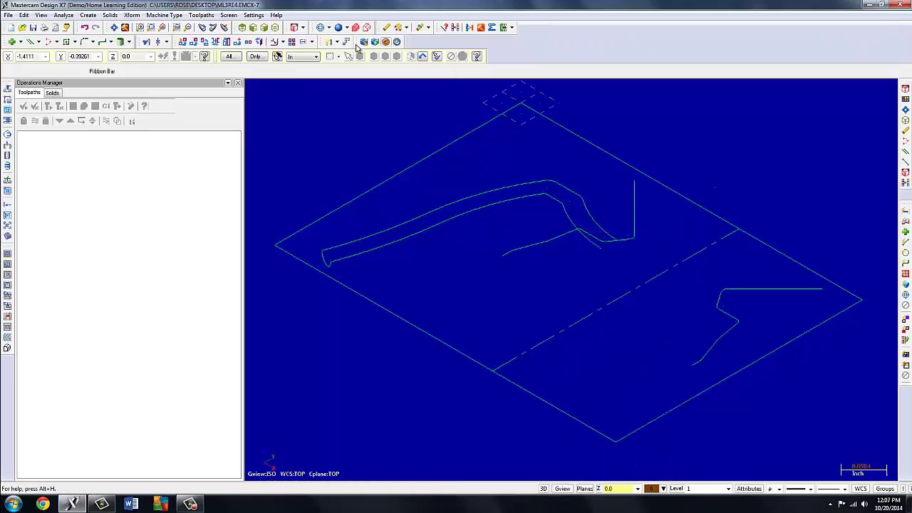
{"action": "left_click", "coordinate": [304, 28]}
{"action": "left_click", "coordinate": [327, 41]}
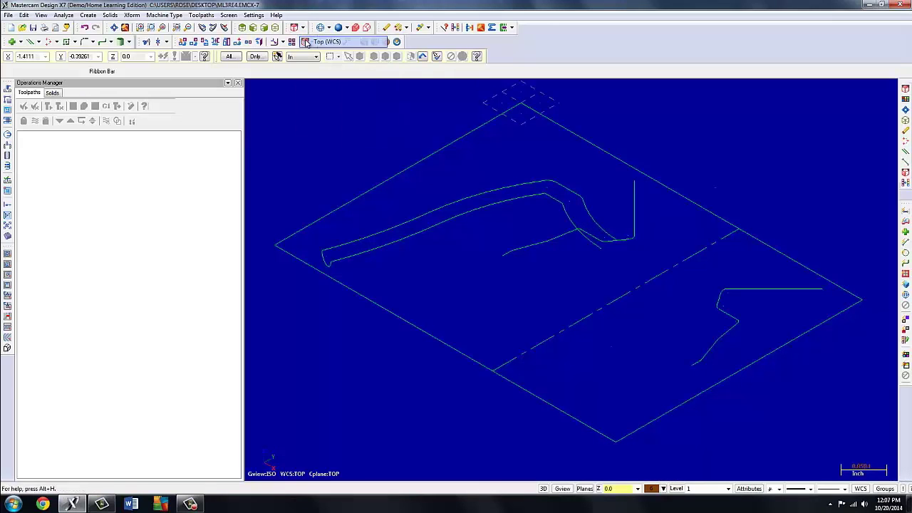
{"action": "mouse_move", "coordinate": [596, 147]}
{"action": "middle_mouse_down"}
{"action": "mouse_move", "coordinate": [603, 138]}
{"action": "mouse_move", "coordinate": [591, 134]}
{"action": "middle_mouse_up"}
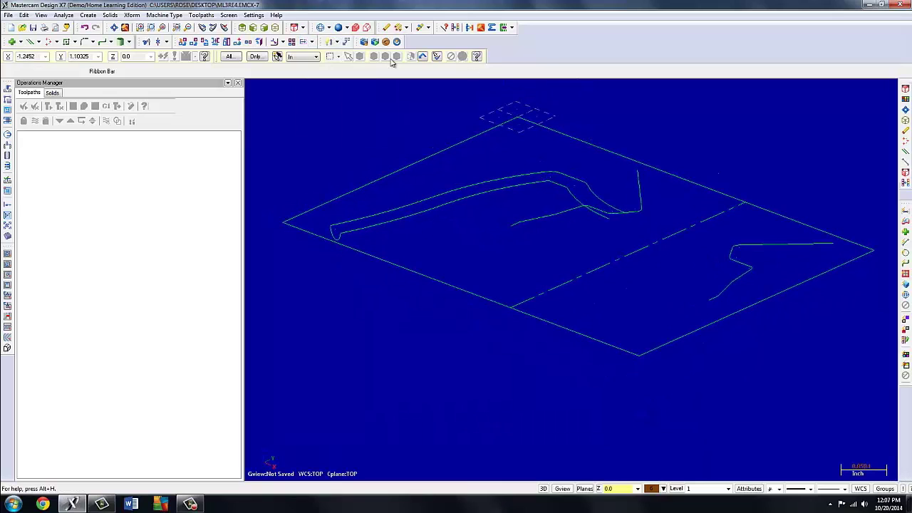
{"action": "left_click", "coordinate": [275, 27]}
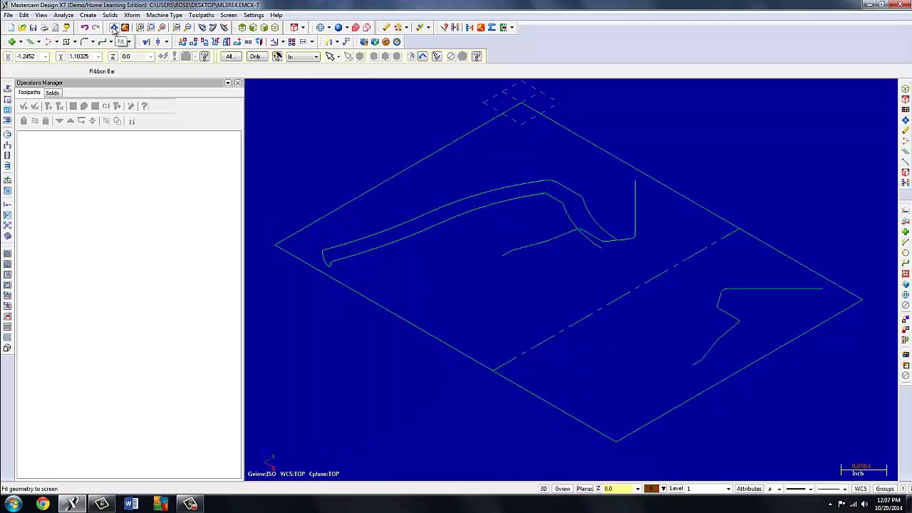
{"action": "left_click", "coordinate": [114, 28]}
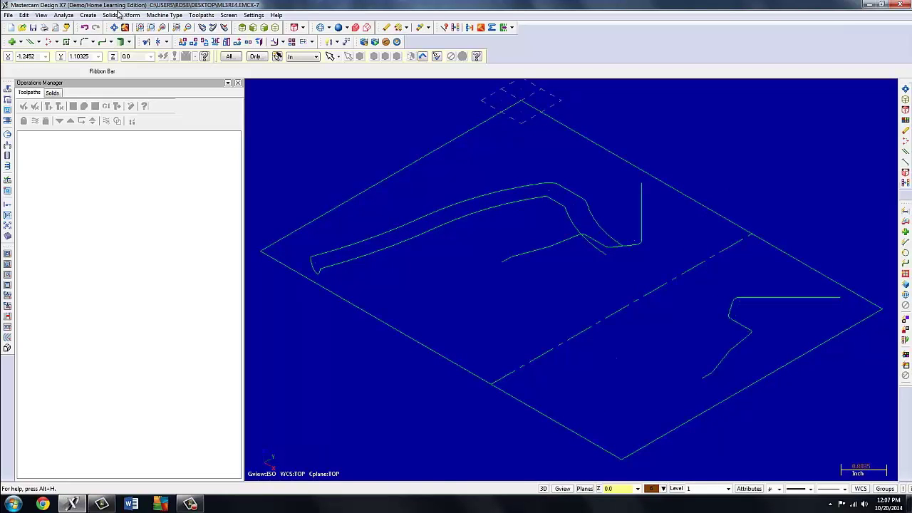
Start a two-rail swept surface and choose the small end arc as its single across contour.
{"action": "left_click", "coordinate": [88, 15]}
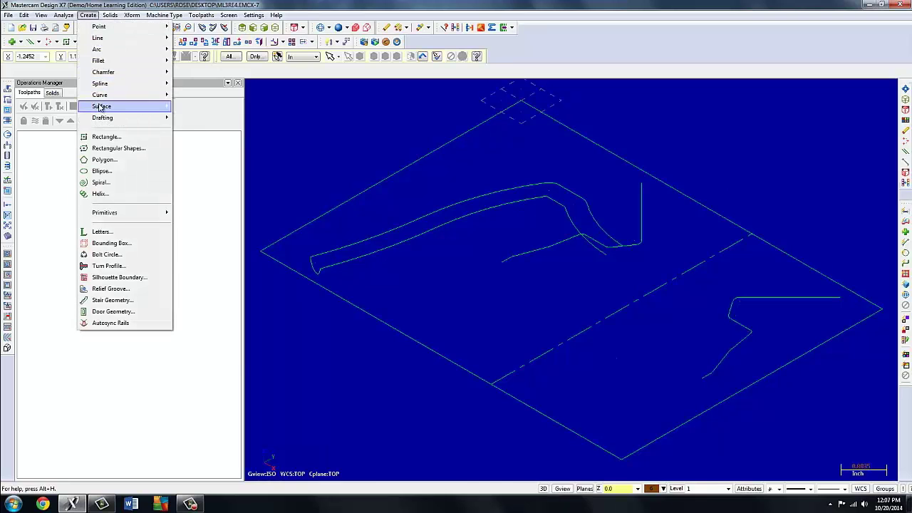
{"action": "mouse_move", "coordinate": [101, 107]}
{"action": "left_click", "coordinate": [194, 140]}
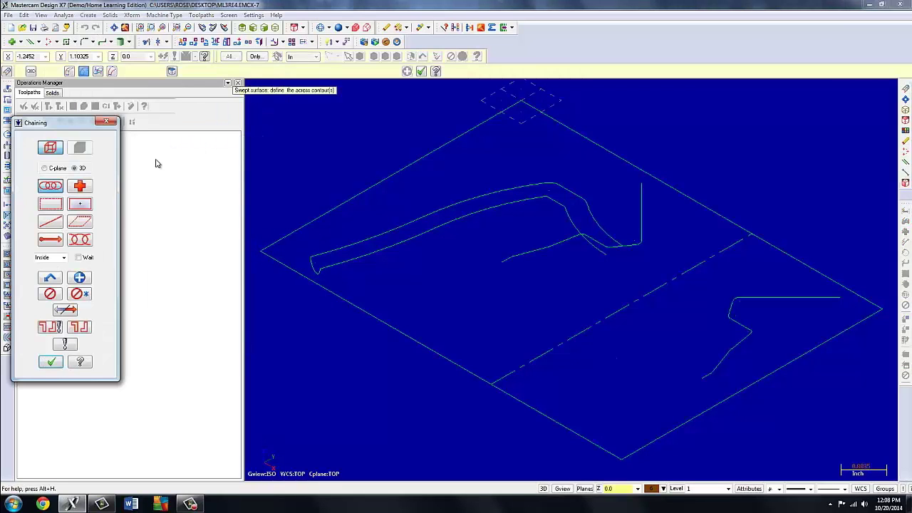
{"action": "left_click", "coordinate": [112, 71]}
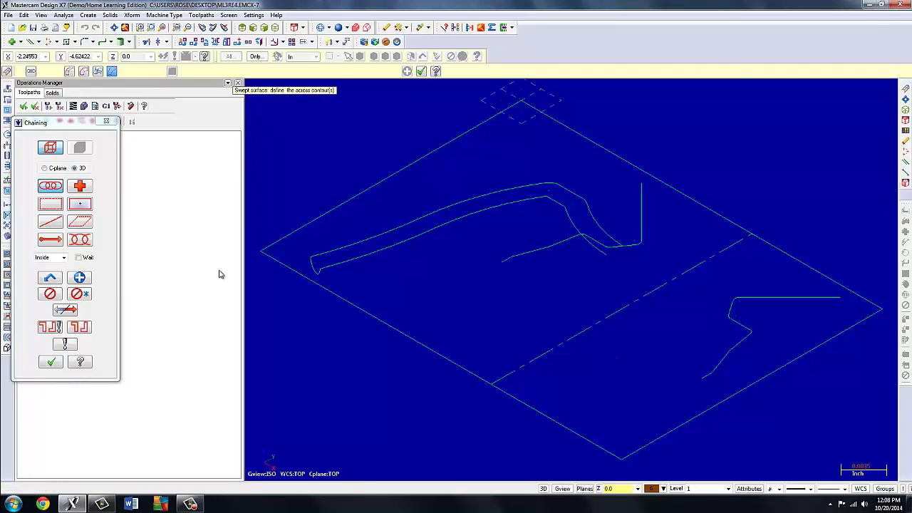
{"action": "left_click", "coordinate": [51, 222]}
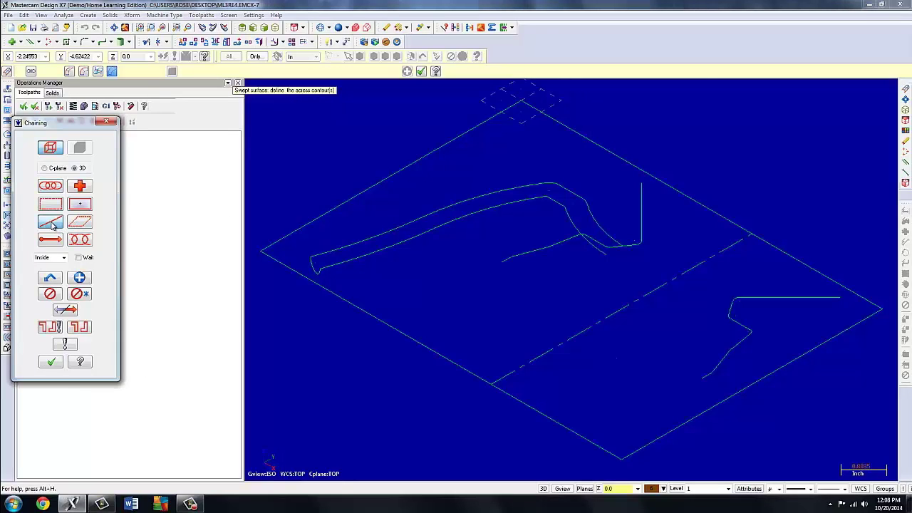
{"action": "left_click", "coordinate": [310, 266]}
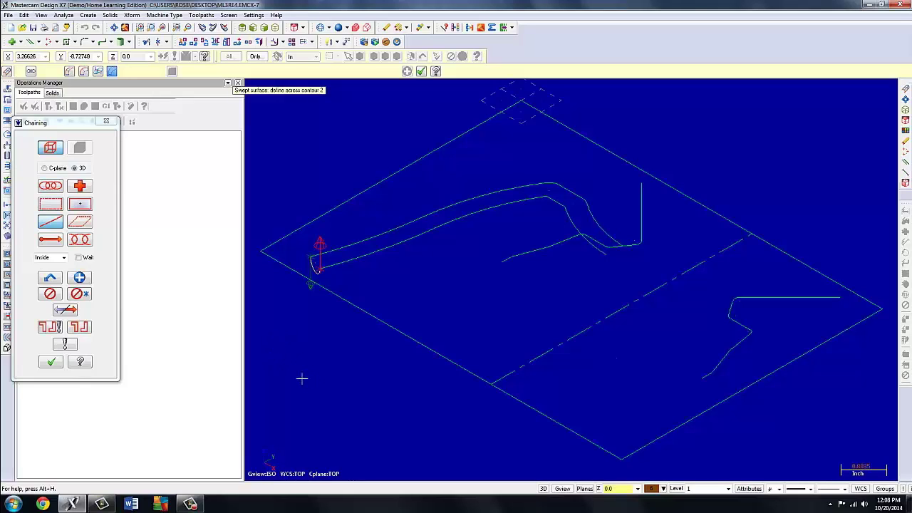
{"action": "left_click", "coordinate": [51, 363]}
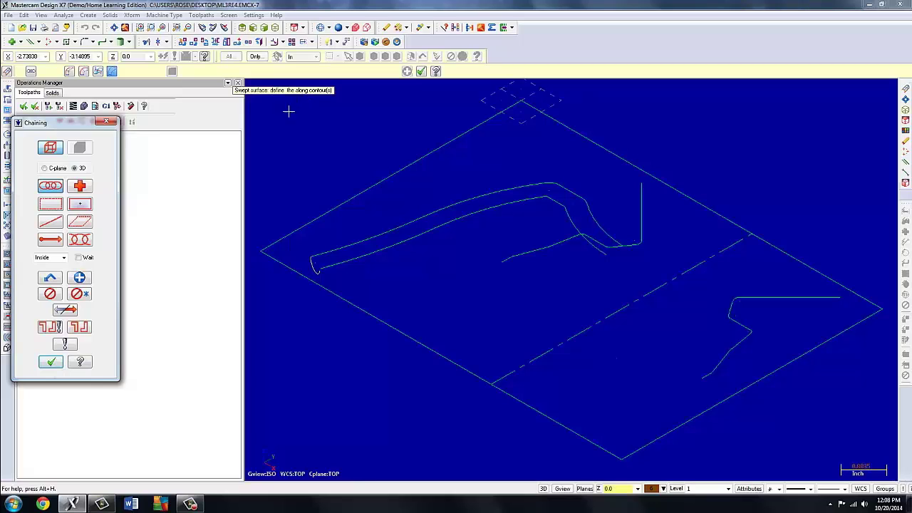
Partially chain the two long parallel curves as the sweep's along contours and create the swept surface.
{"action": "left_click", "coordinate": [80, 239]}
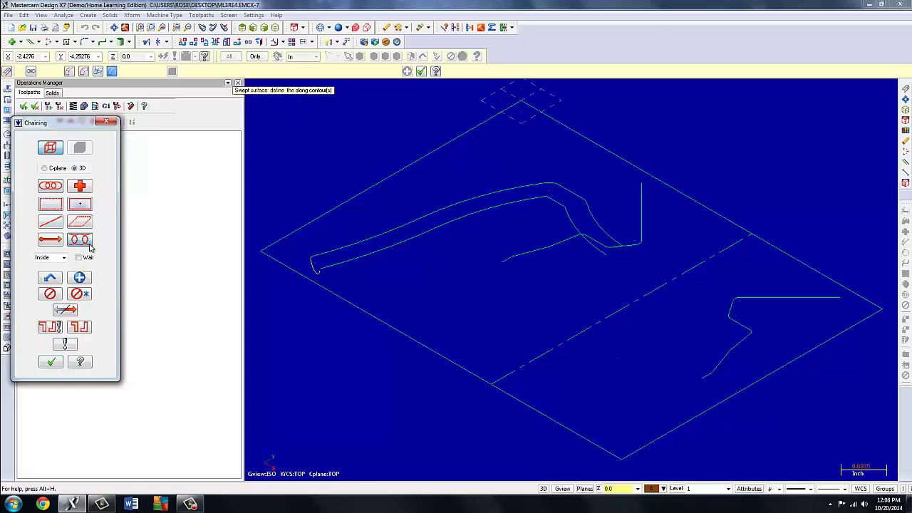
{"action": "left_click", "coordinate": [312, 257]}
{"action": "left_click", "coordinate": [608, 235]}
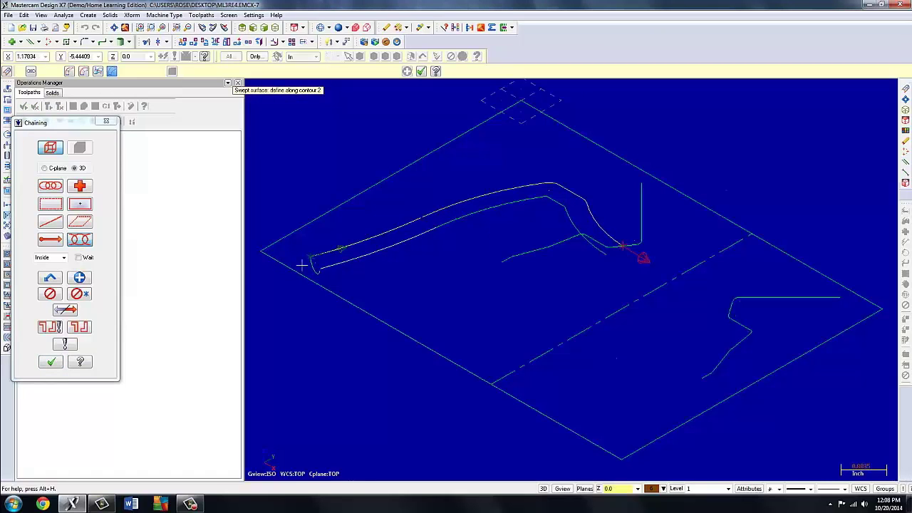
{"action": "left_click", "coordinate": [321, 262]}
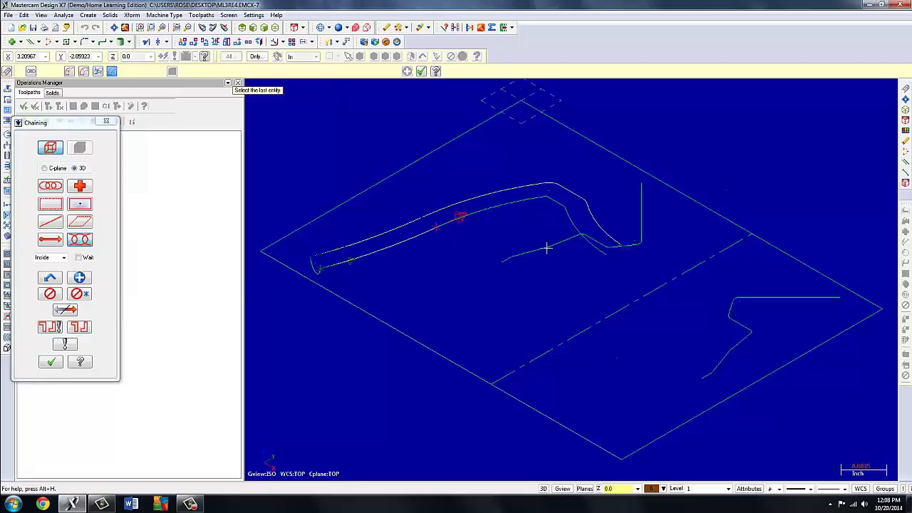
{"action": "left_click", "coordinate": [593, 248]}
{"action": "left_click", "coordinate": [51, 363]}
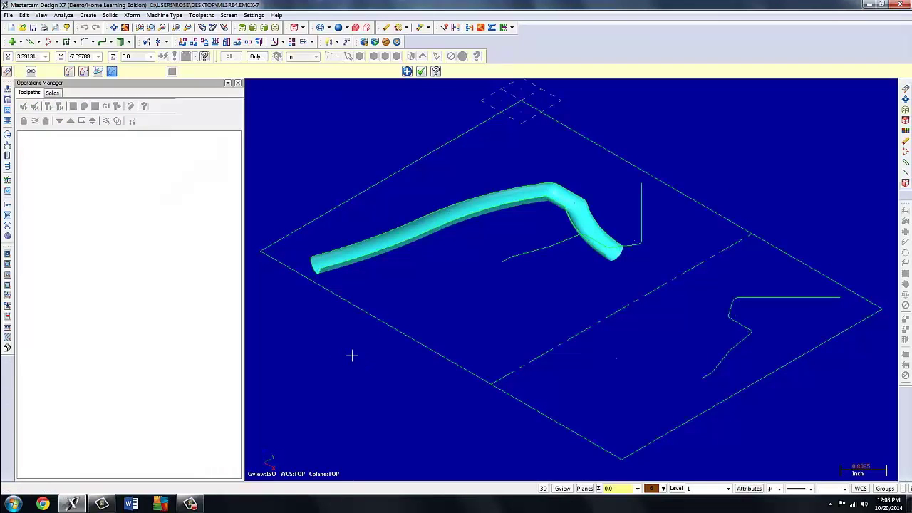
{"action": "left_click", "coordinate": [407, 72]}
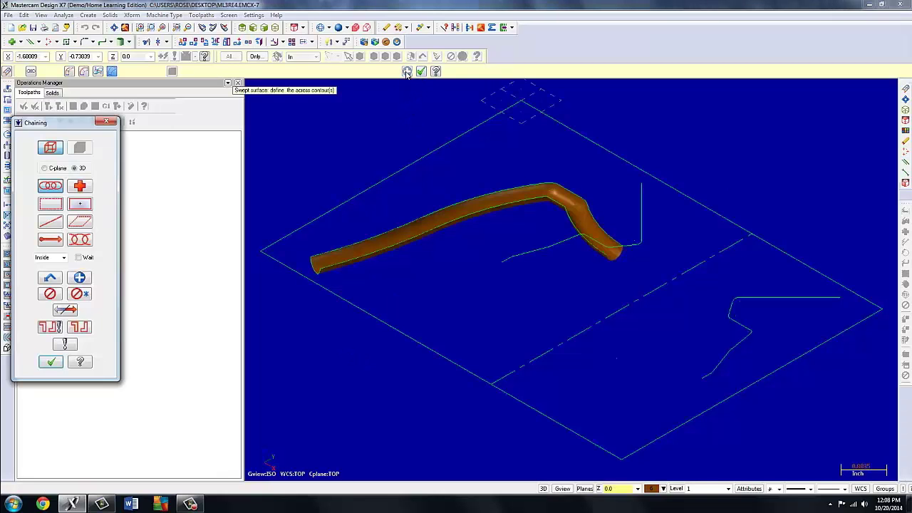
{"action": "left_click", "coordinate": [61, 364]}
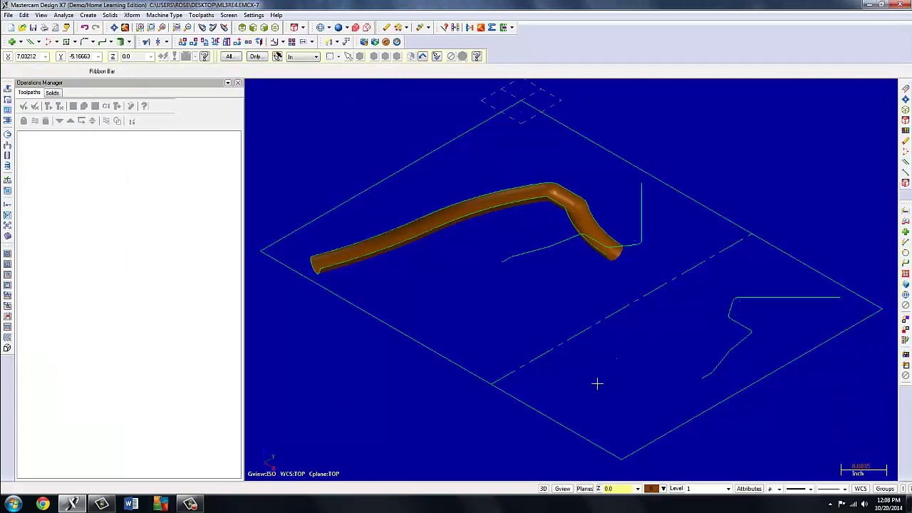
Set the current drawing color to magenta, color 13.
{"action": "mouse_move", "coordinate": [597, 384]}
{"action": "middle_mouse_down"}
{"action": "mouse_move", "coordinate": [647, 377]}
{"action": "mouse_move", "coordinate": [558, 361]}
{"action": "mouse_move", "coordinate": [546, 434]}
{"action": "mouse_move", "coordinate": [537, 394]}
{"action": "mouse_move", "coordinate": [575, 407]}
{"action": "middle_mouse_up"}
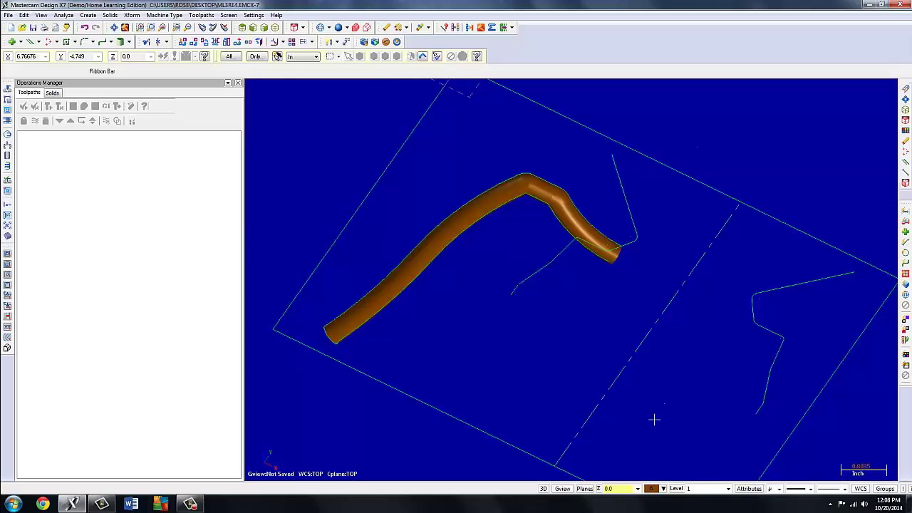
{"action": "left_click", "coordinate": [652, 489]}
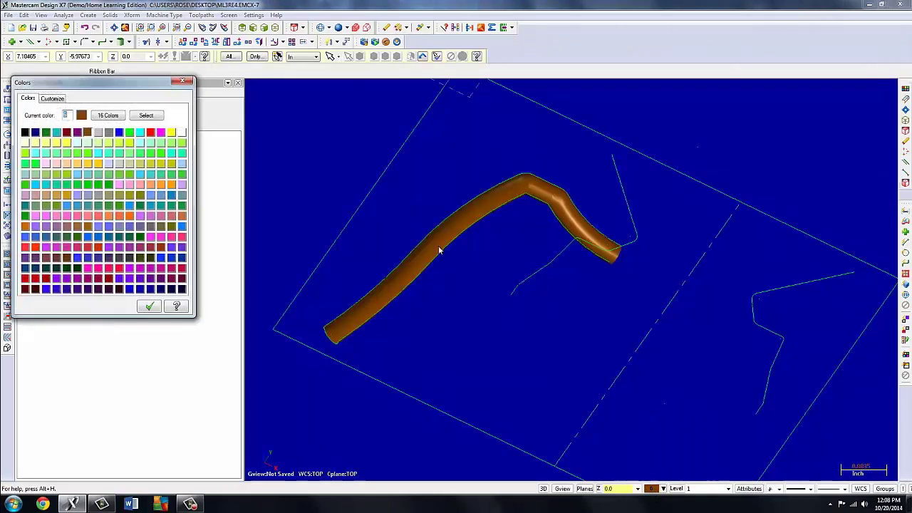
{"action": "left_click", "coordinate": [161, 134]}
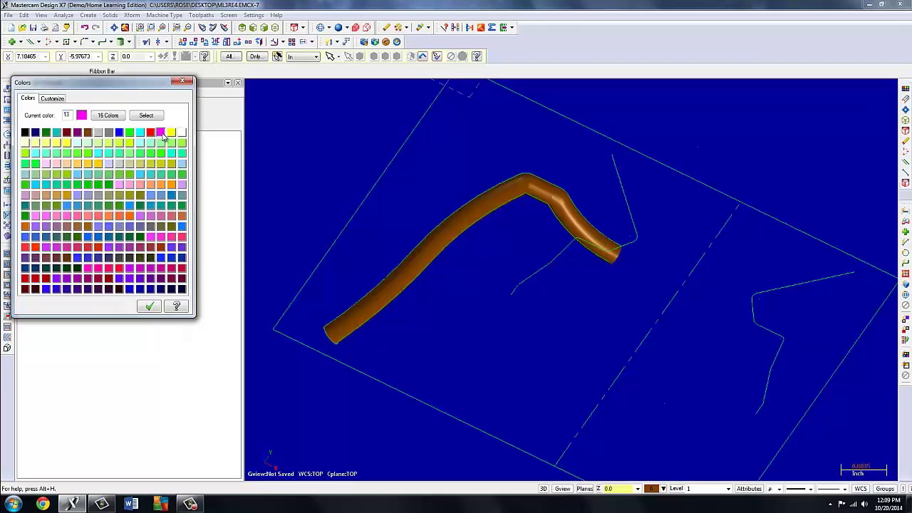
{"action": "left_click", "coordinate": [150, 308]}
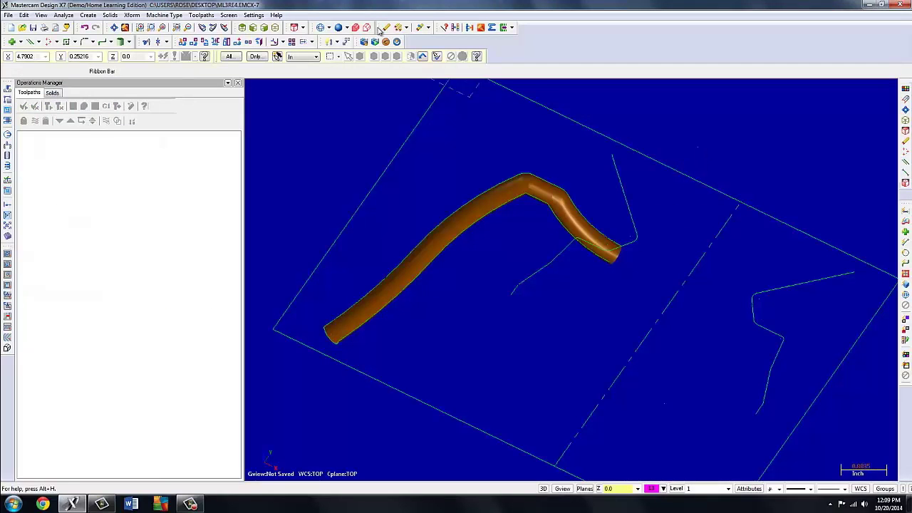
Create a revolved surface from the stepped profile near the rectangle's far end, using the dashed centerline as the rotation axis.
{"action": "left_click", "coordinate": [89, 16]}
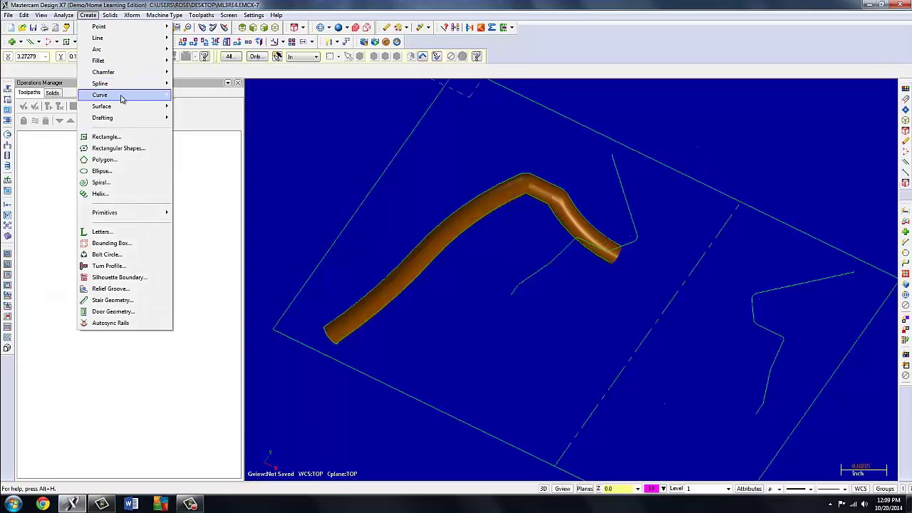
{"action": "mouse_move", "coordinate": [116, 106]}
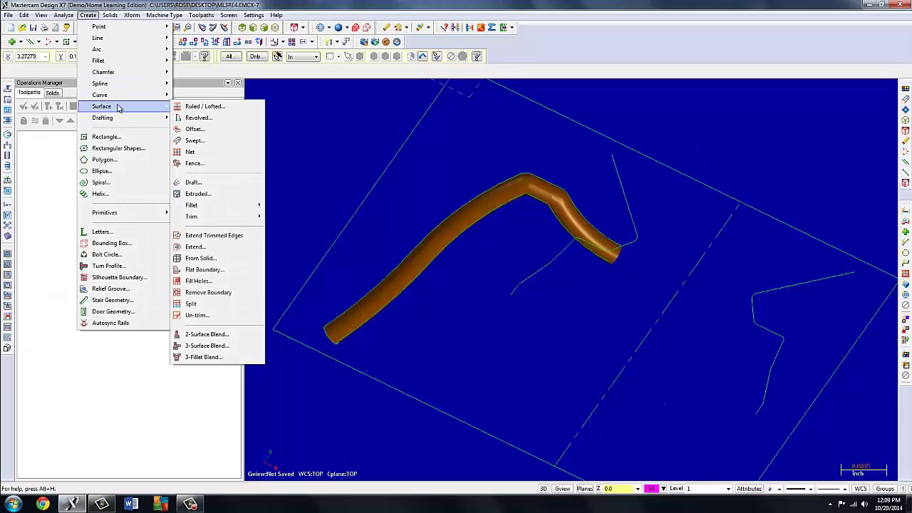
{"action": "left_click", "coordinate": [203, 119]}
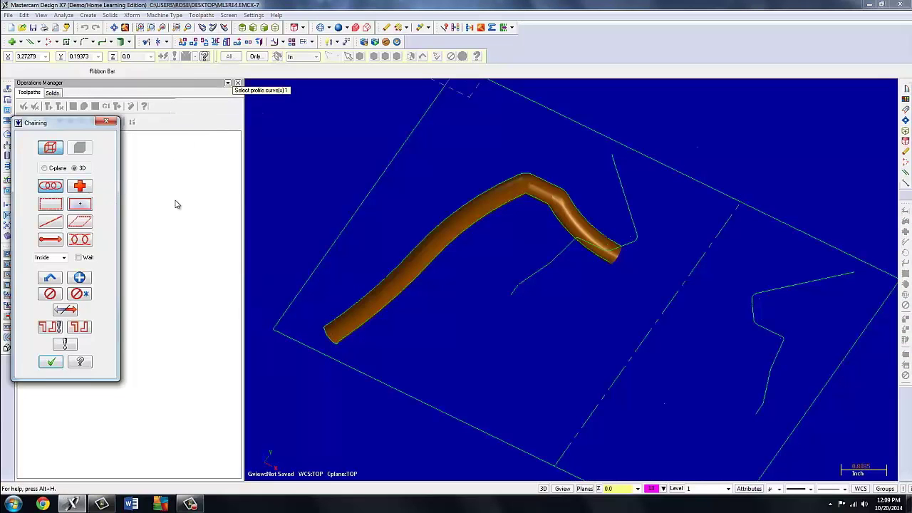
{"action": "left_click", "coordinate": [756, 414]}
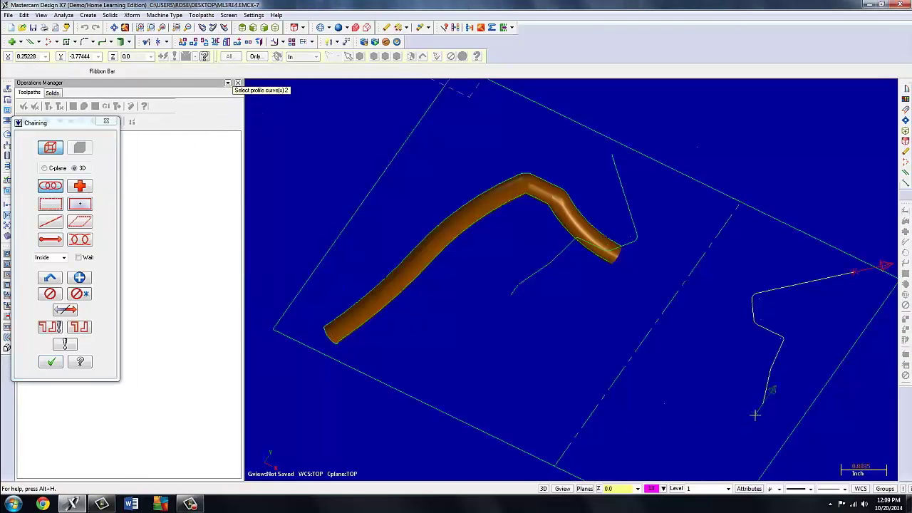
{"action": "left_click", "coordinate": [50, 362]}
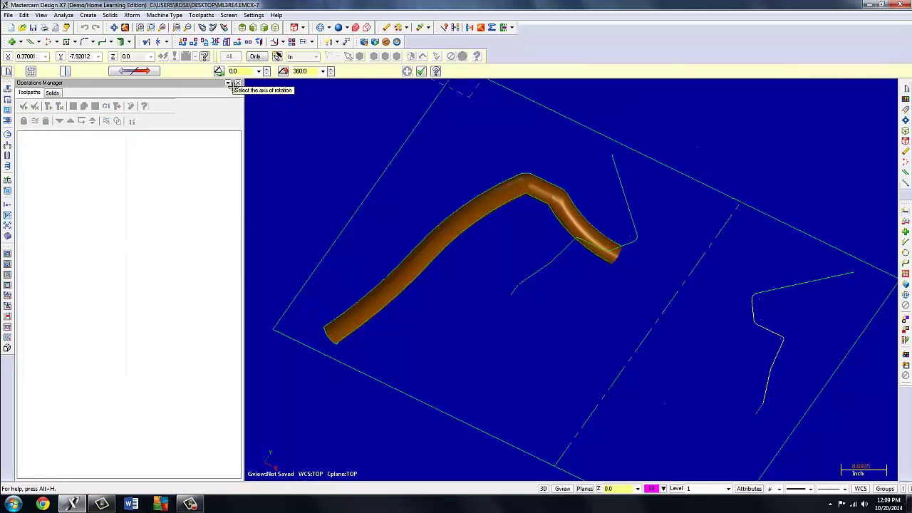
{"action": "left_click", "coordinate": [720, 224]}
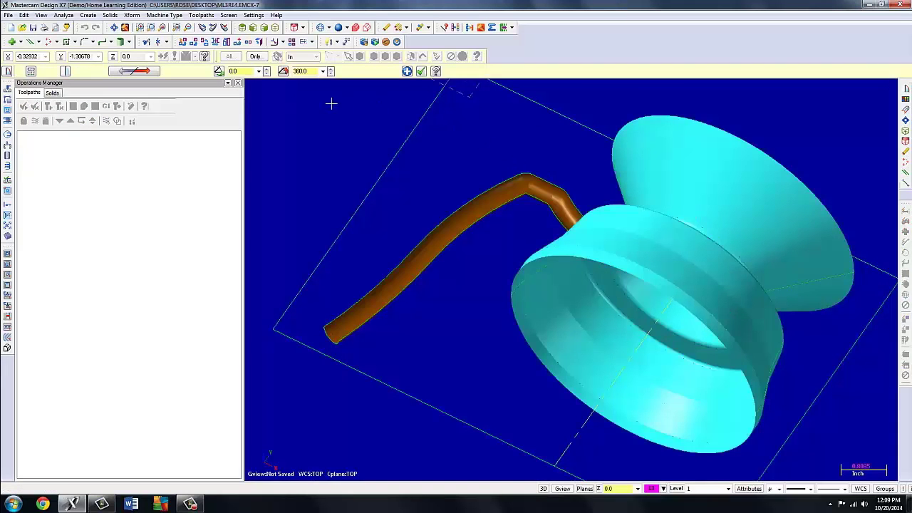
Set the revolve's end angle to 180 degrees, reverse it to sweep below the rectangle, and fit the part in isometric view.
{"action": "left_click", "coordinate": [323, 72]}
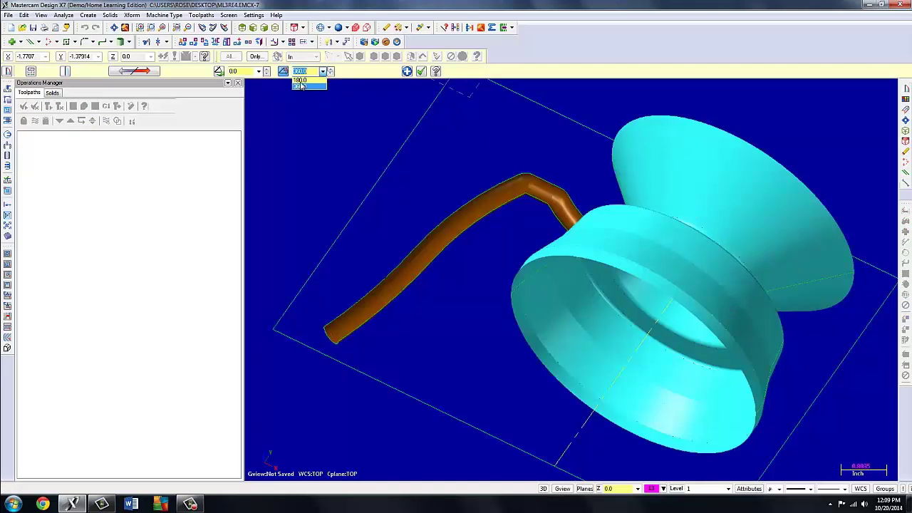
{"action": "left_click", "coordinate": [300, 80]}
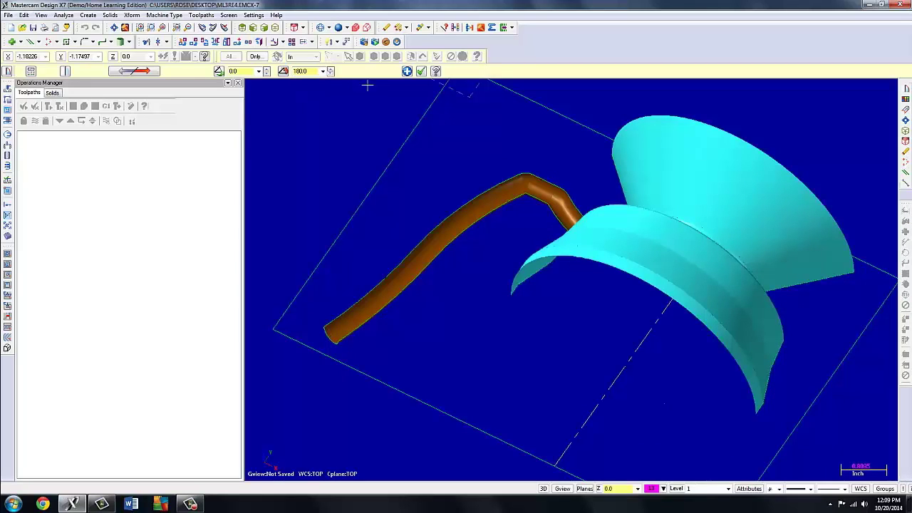
{"action": "left_click", "coordinate": [140, 71]}
{"action": "left_click", "coordinate": [139, 72]}
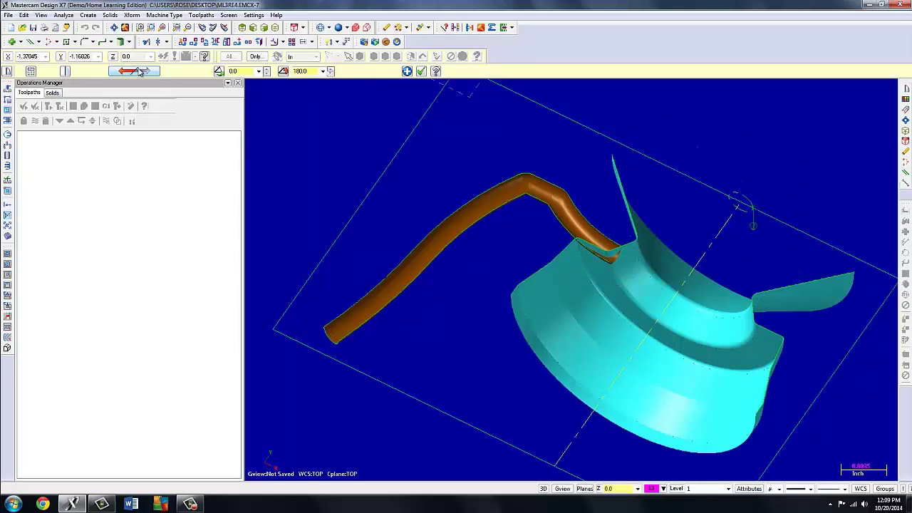
{"action": "left_click", "coordinate": [421, 72]}
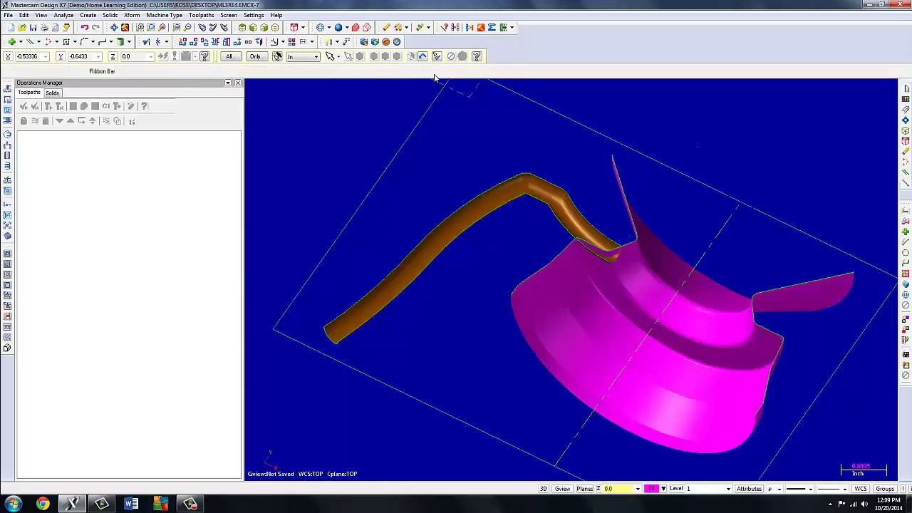
{"action": "left_click", "coordinate": [275, 27]}
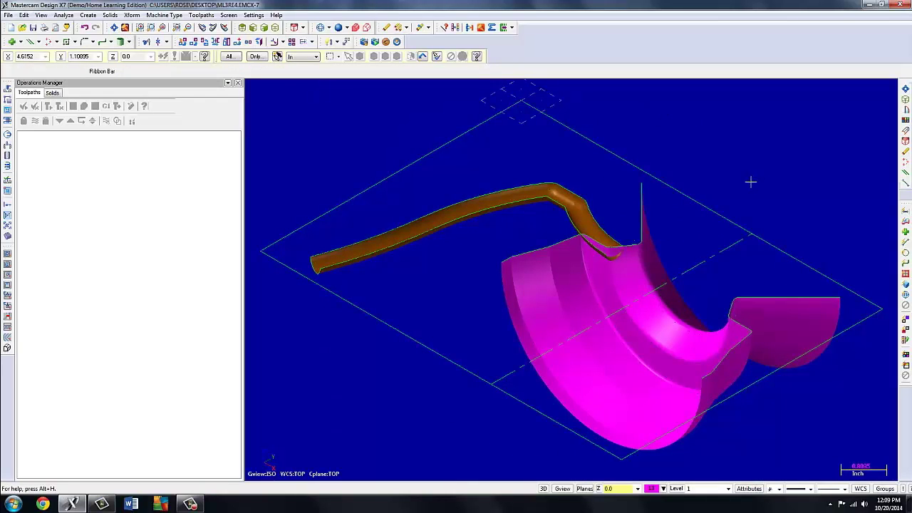
Set the current drawing color to green, color 10.
{"action": "left_click", "coordinate": [651, 489]}
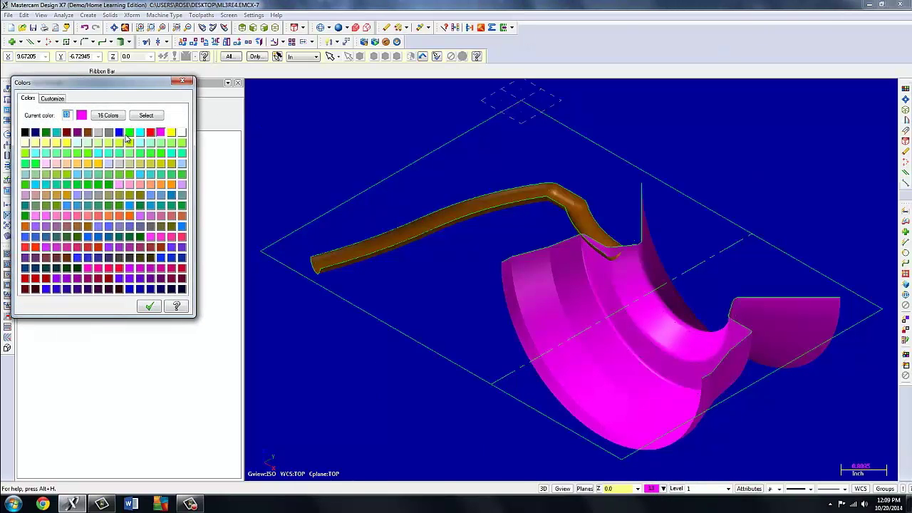
{"action": "left_click", "coordinate": [130, 133]}
{"action": "left_click", "coordinate": [158, 308]}
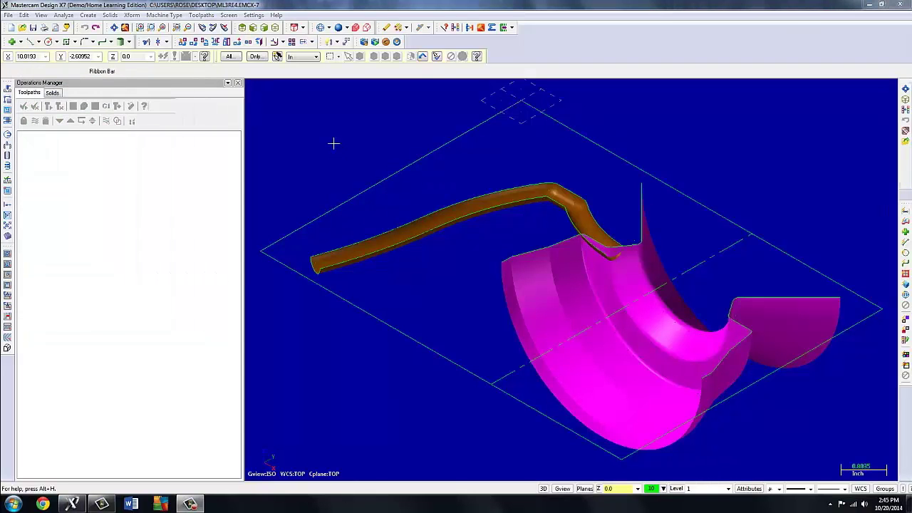
Start a surface-to-surface fillet using the revolved surfaces around the tube's end as first set and the adjoining swept surface as second set.
{"action": "left_click", "coordinate": [89, 16]}
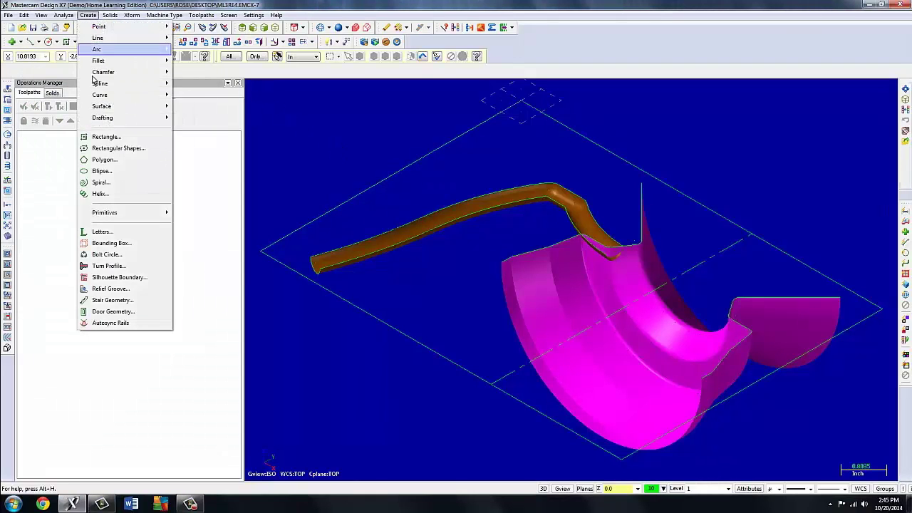
{"action": "mouse_move", "coordinate": [114, 106]}
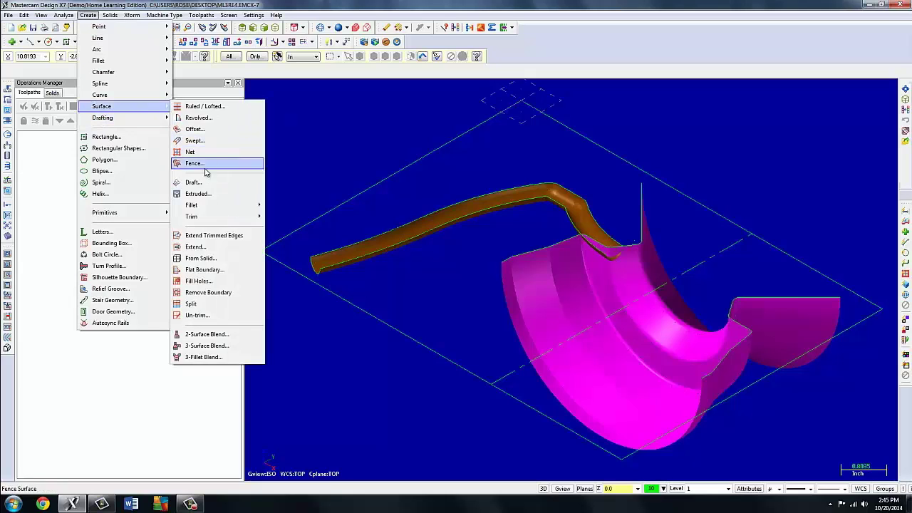
{"action": "mouse_move", "coordinate": [258, 208]}
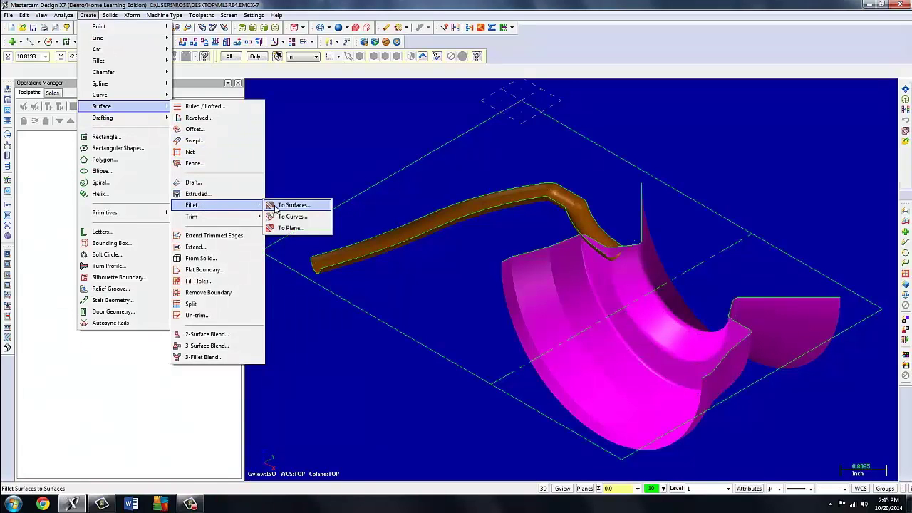
{"action": "left_click", "coordinate": [285, 206]}
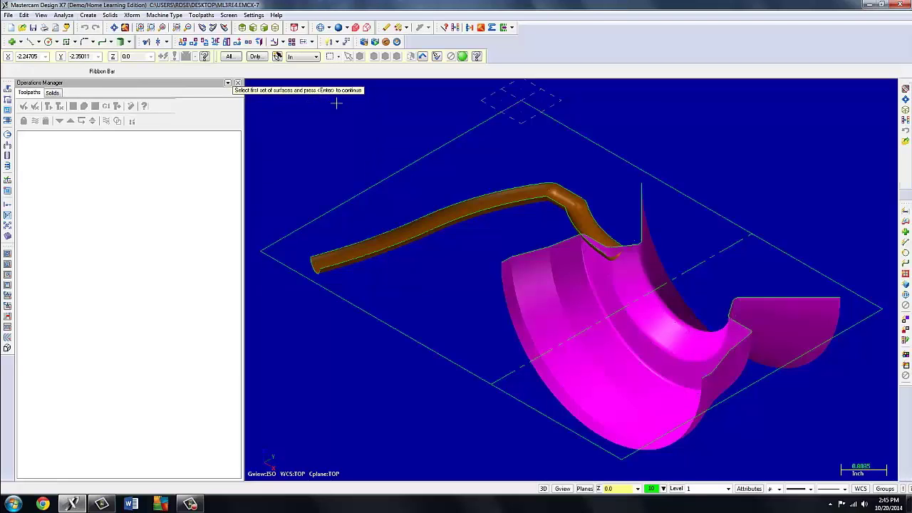
{"action": "left_click", "coordinate": [627, 278]}
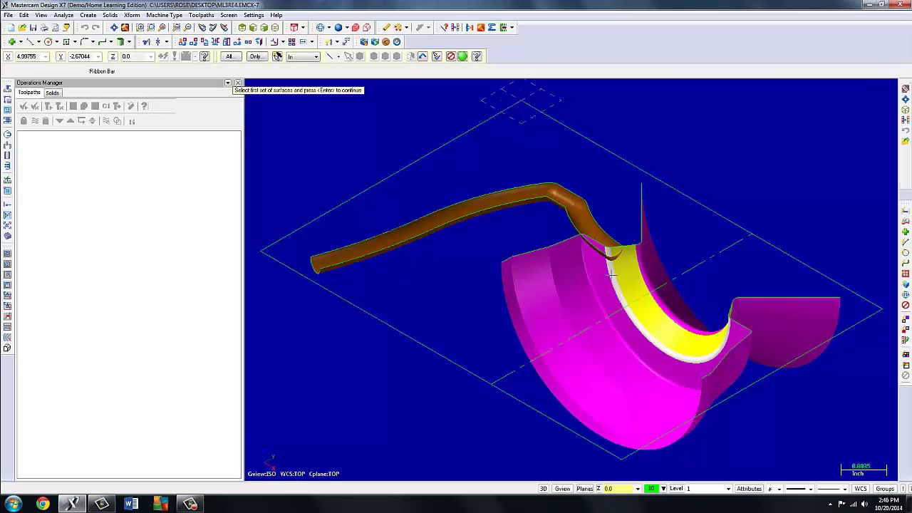
{"action": "left_click", "coordinate": [602, 281]}
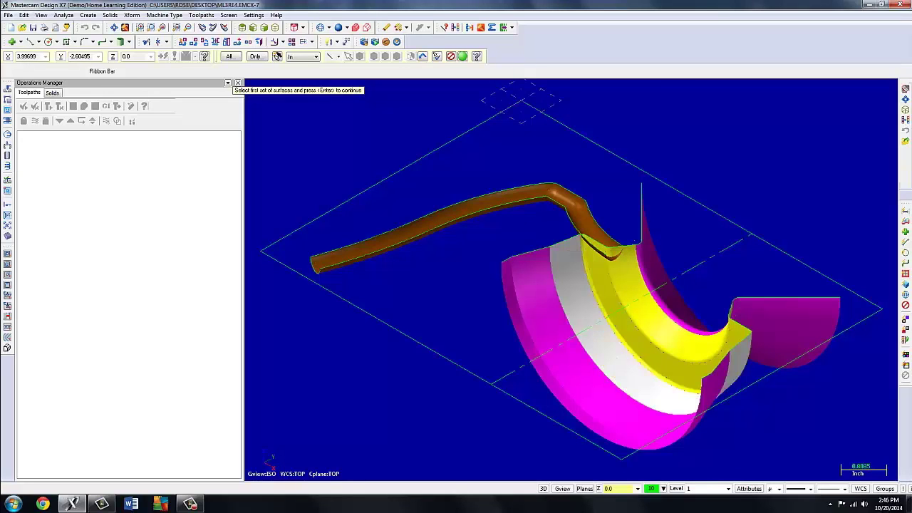
{"action": "left_click", "coordinate": [570, 249]}
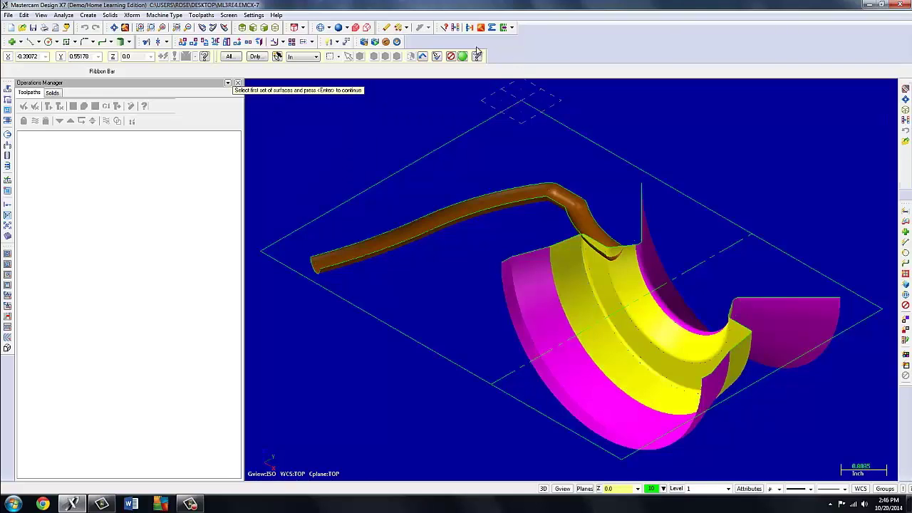
{"action": "left_click", "coordinate": [463, 57]}
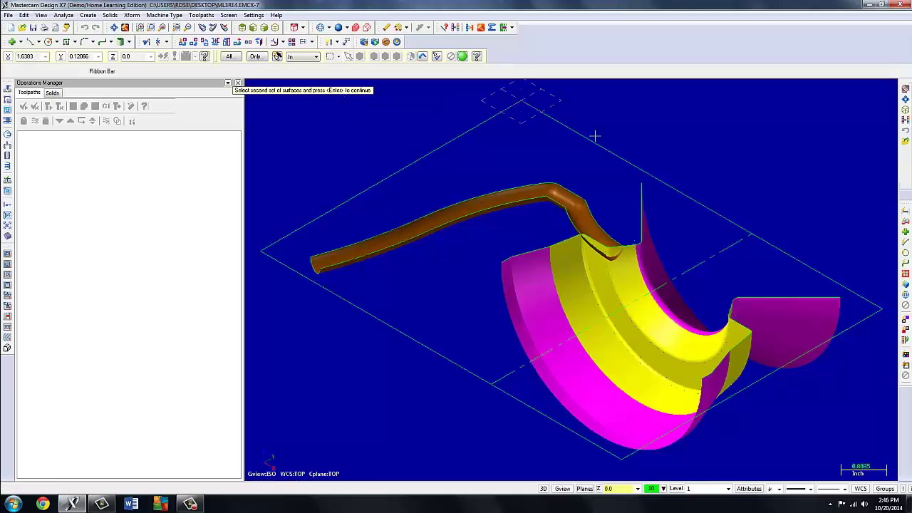
{"action": "left_click", "coordinate": [591, 222]}
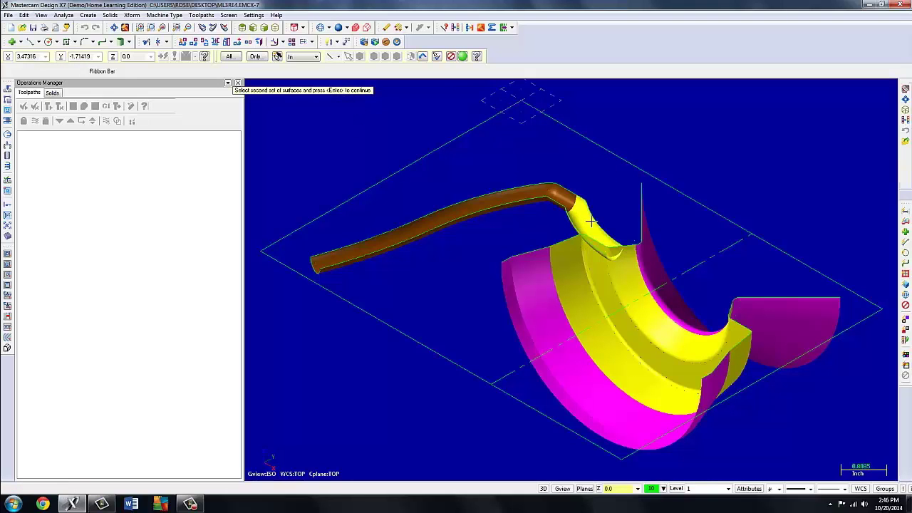
{"action": "left_click", "coordinate": [462, 56]}
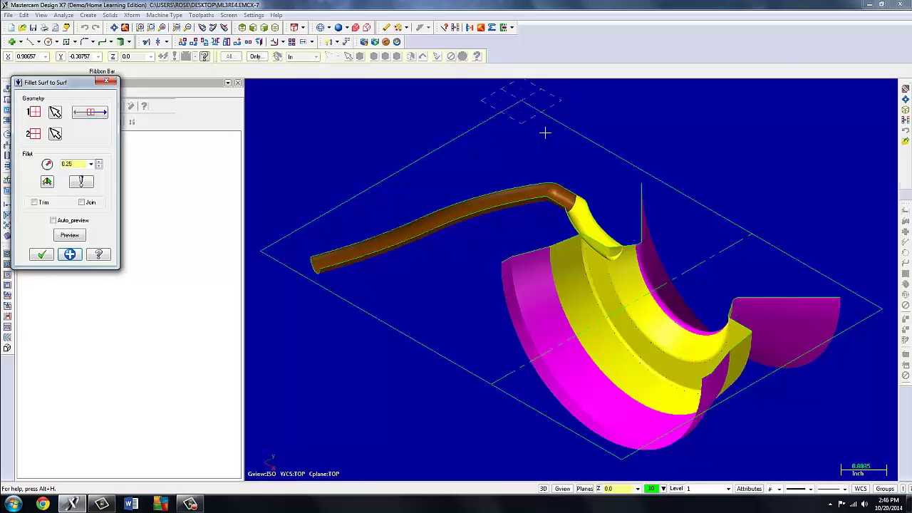
Set the surface fillet radius to 0.1, enable surface trimming, review the fillet options, and turn on automatic preview.
{"action": "left_click", "coordinate": [91, 164]}
{"action": "left_click", "coordinate": [68, 185]}
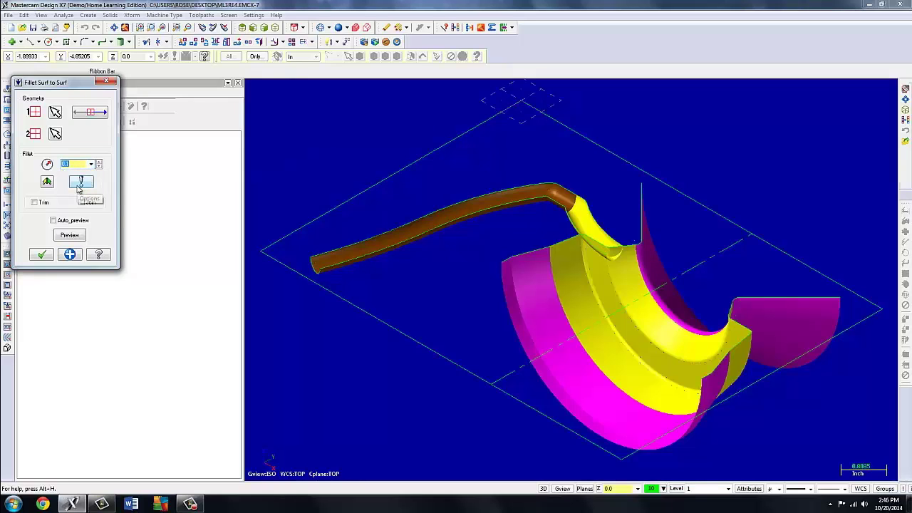
{"action": "left_click", "coordinate": [34, 203]}
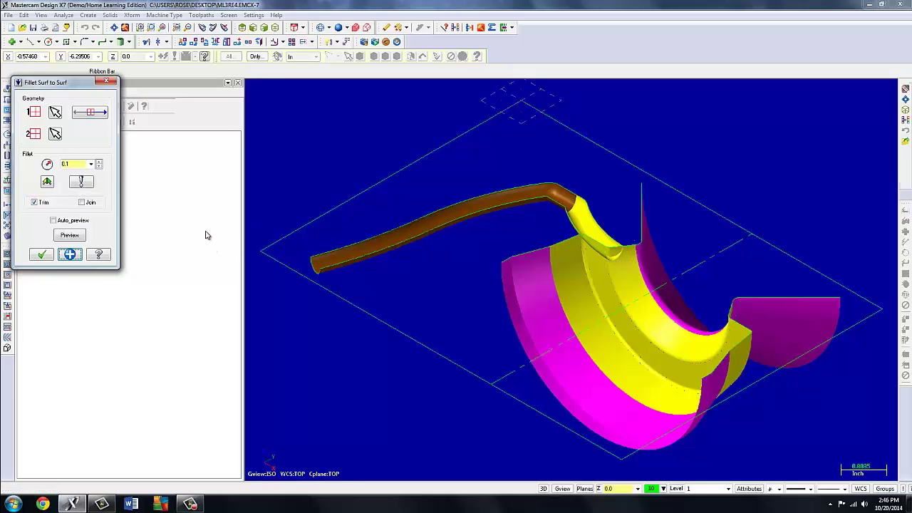
{"action": "left_click", "coordinate": [81, 182]}
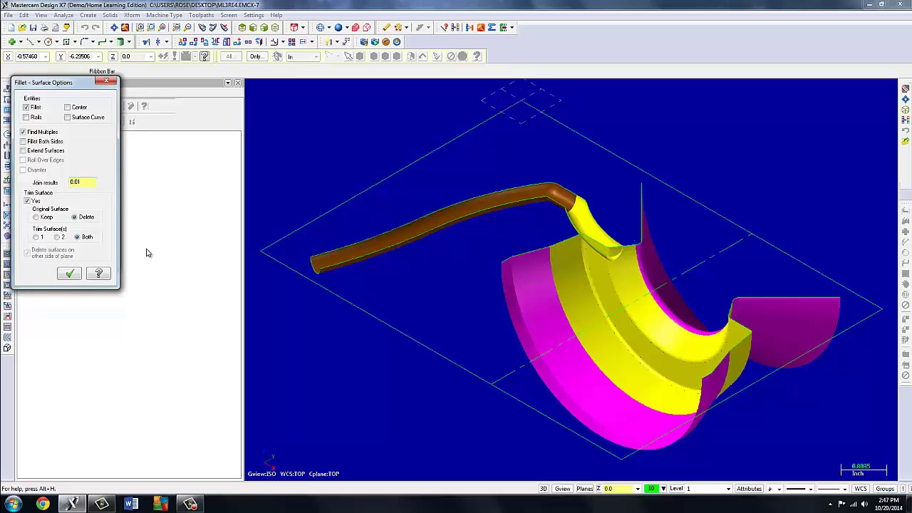
{"action": "left_click", "coordinate": [70, 275]}
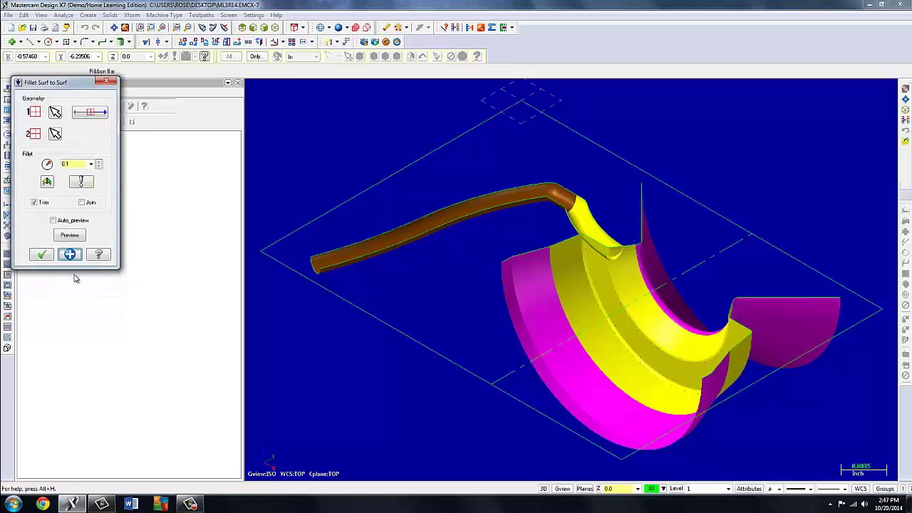
{"action": "left_click", "coordinate": [54, 221]}
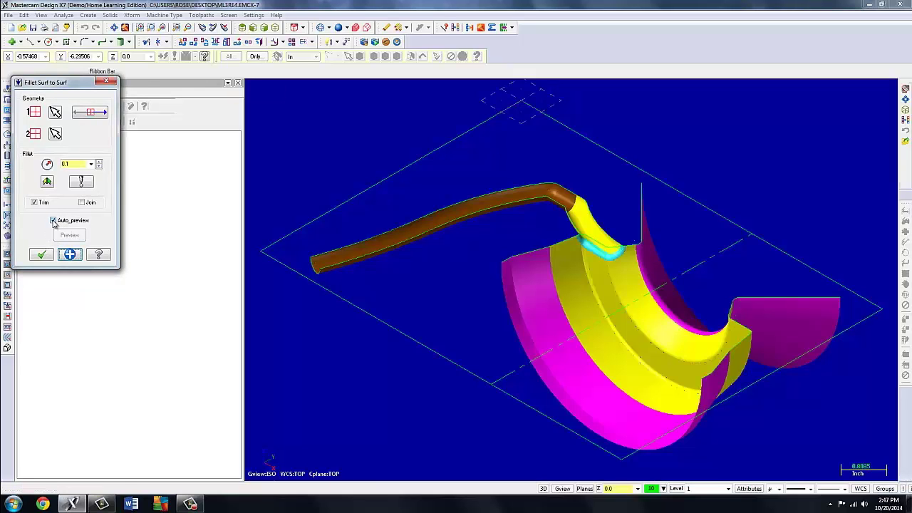
Check the surface normals in wireframe and shaded display, and create the fillet between the swept and revolved surfaces.
{"action": "middle_click_drag", "start_coordinate": [594, 214], "coordinate": [576, 221]}
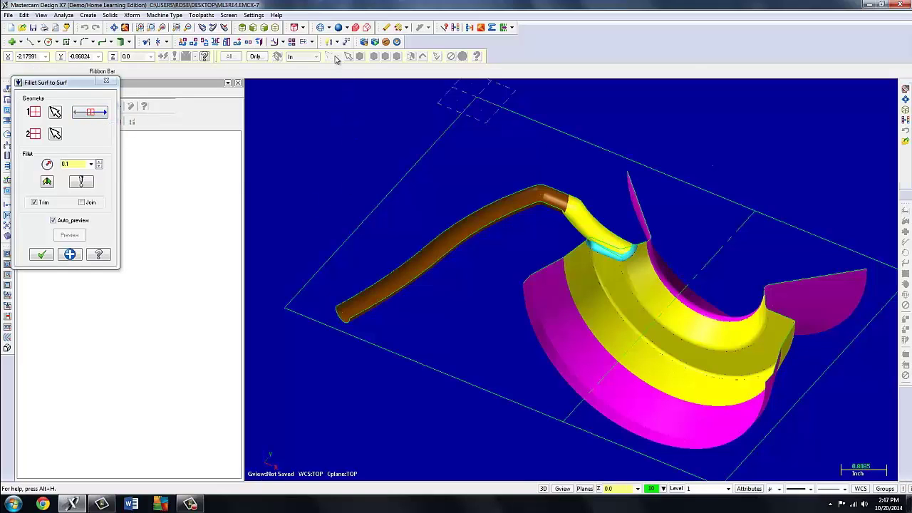
{"action": "left_click", "coordinate": [320, 27]}
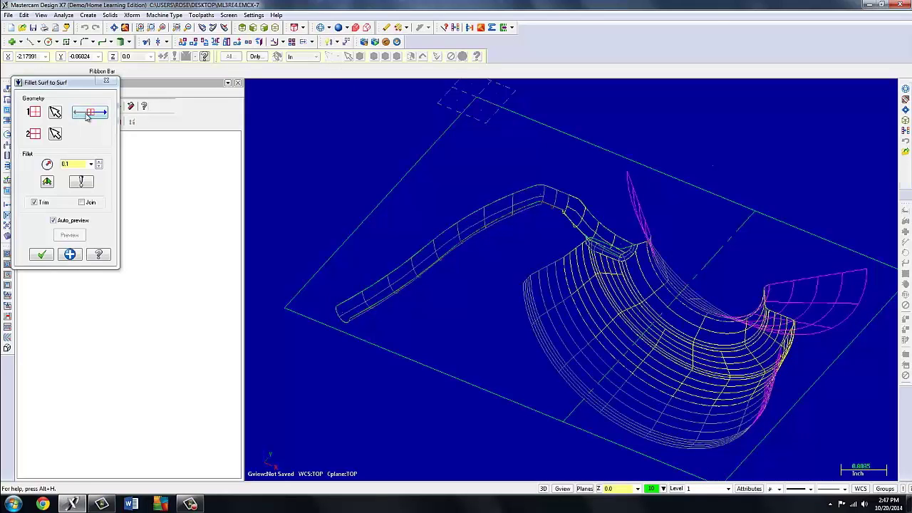
{"action": "left_click", "coordinate": [87, 114]}
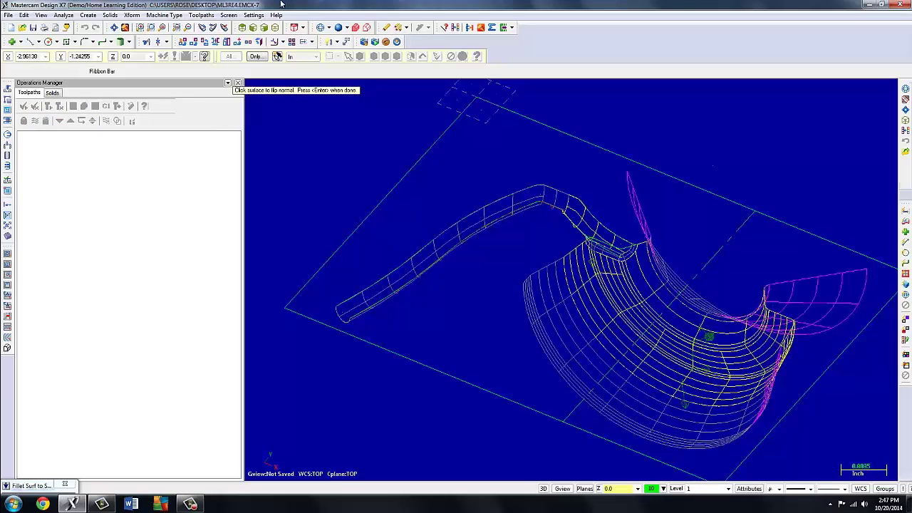
{"action": "left_click", "coordinate": [340, 28]}
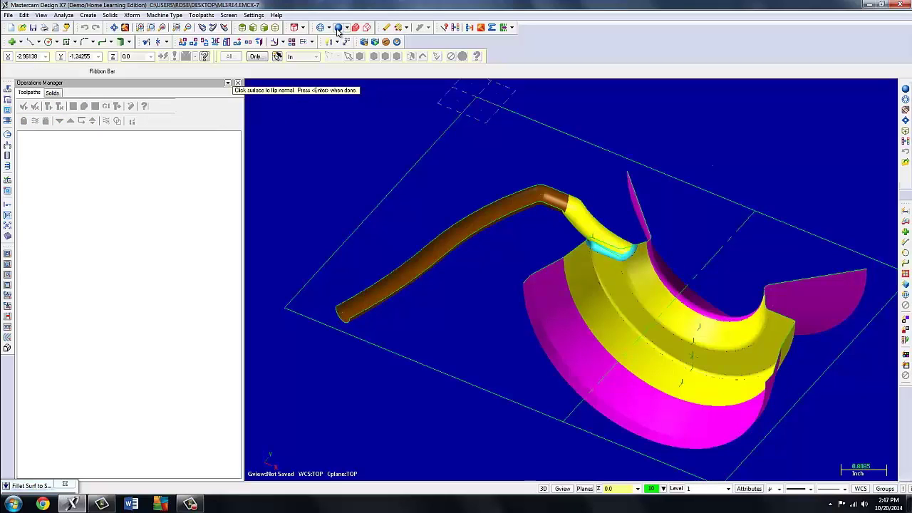
{"action": "key", "text": "Return"}
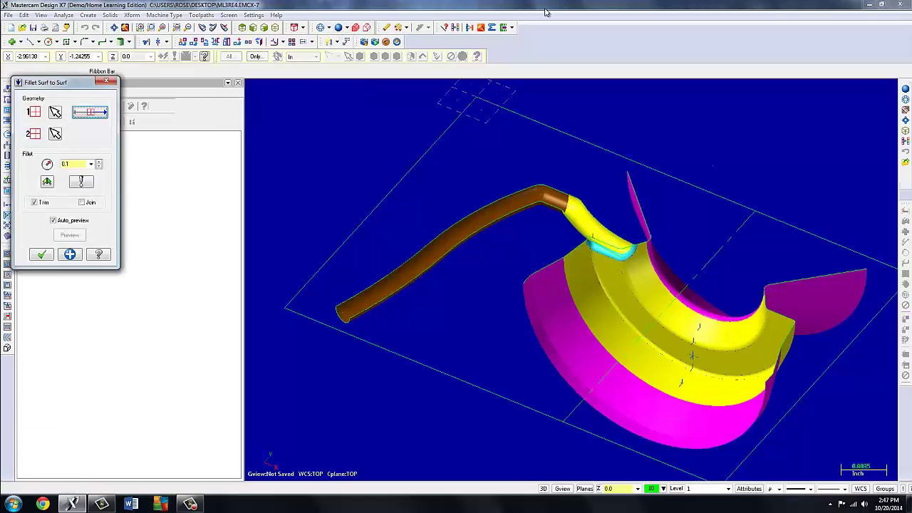
{"action": "left_click", "coordinate": [42, 258]}
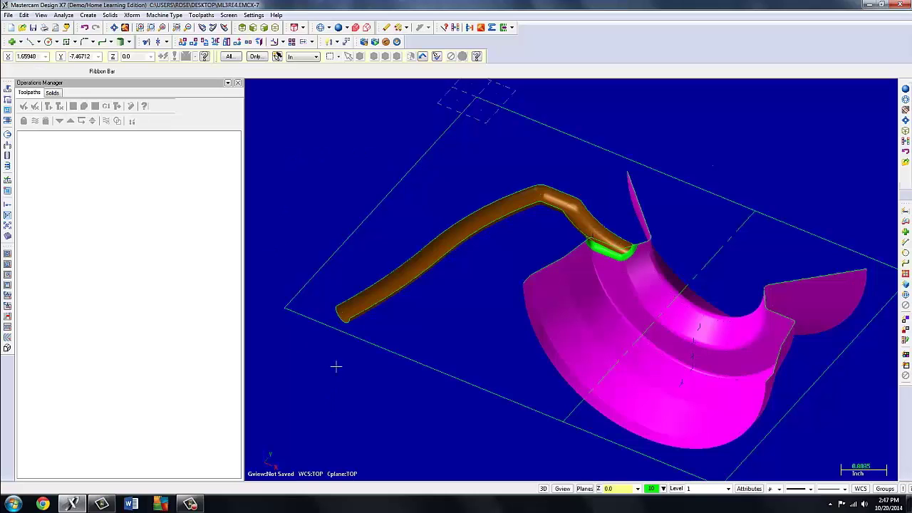
Set the current drawing color to red, color 12.
{"action": "left_click", "coordinate": [652, 488]}
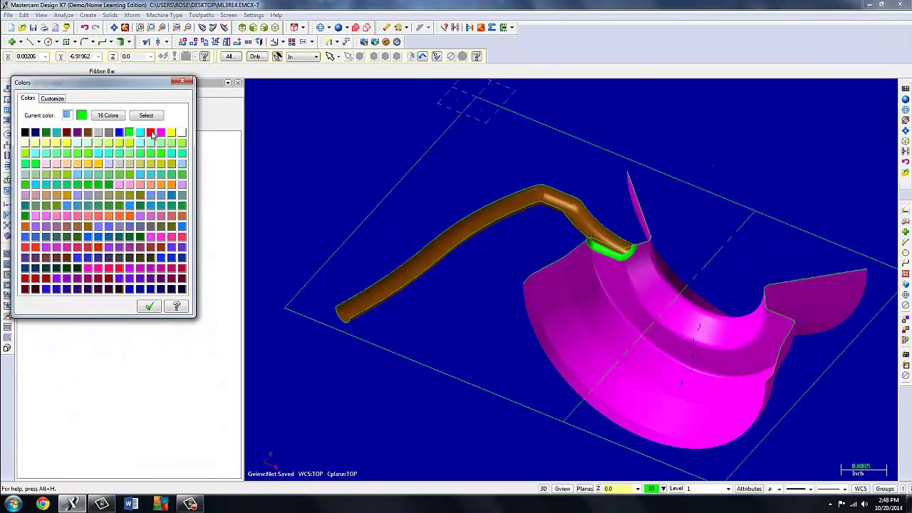
{"action": "left_click", "coordinate": [151, 132]}
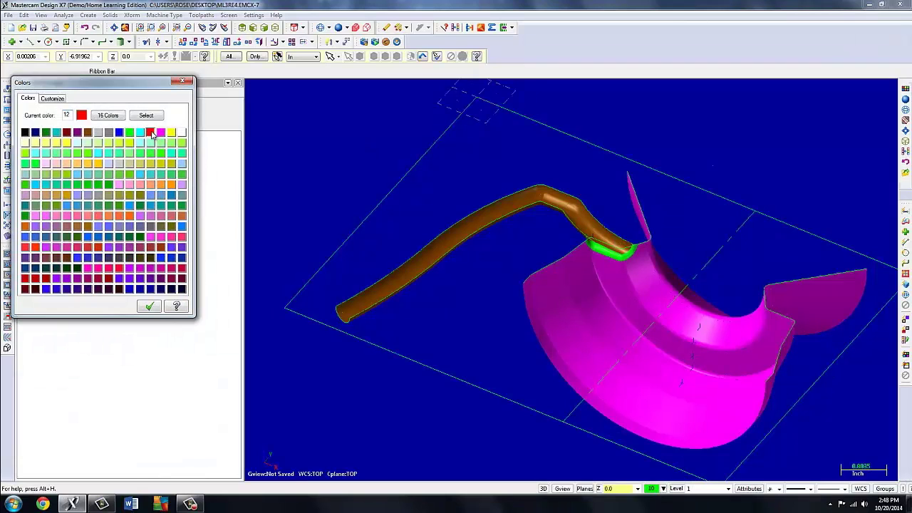
{"action": "left_click", "coordinate": [148, 307]}
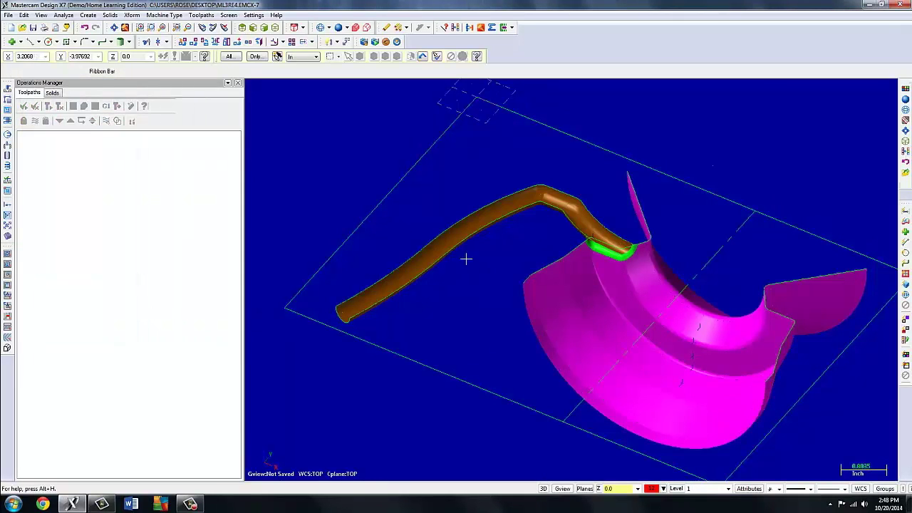
Draw a line across the open end of the swept tube, joining the endpoints of its semicircular arc.
{"action": "scroll", "coordinate": [314, 228], "scroll_direction": "up", "scroll_amount": 2}
{"action": "scroll", "coordinate": [314, 228], "scroll_direction": "up", "scroll_amount": 1}
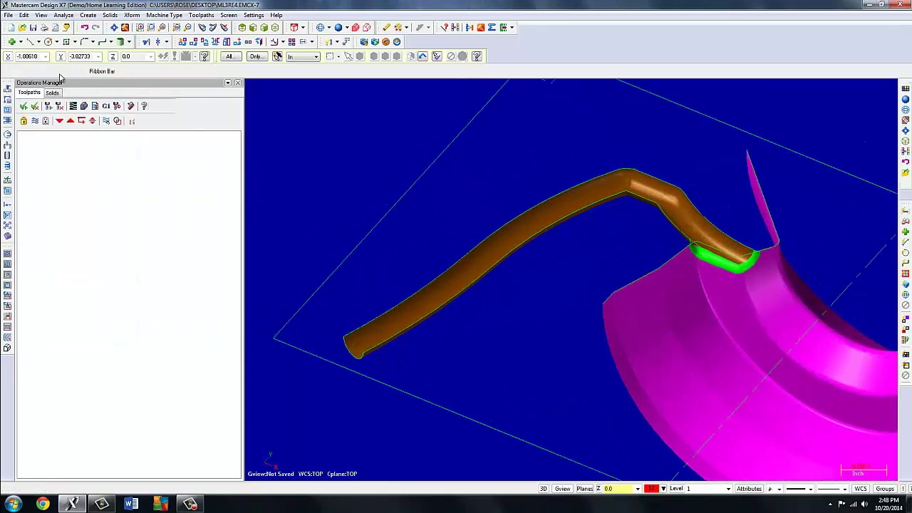
{"action": "left_click", "coordinate": [31, 42]}
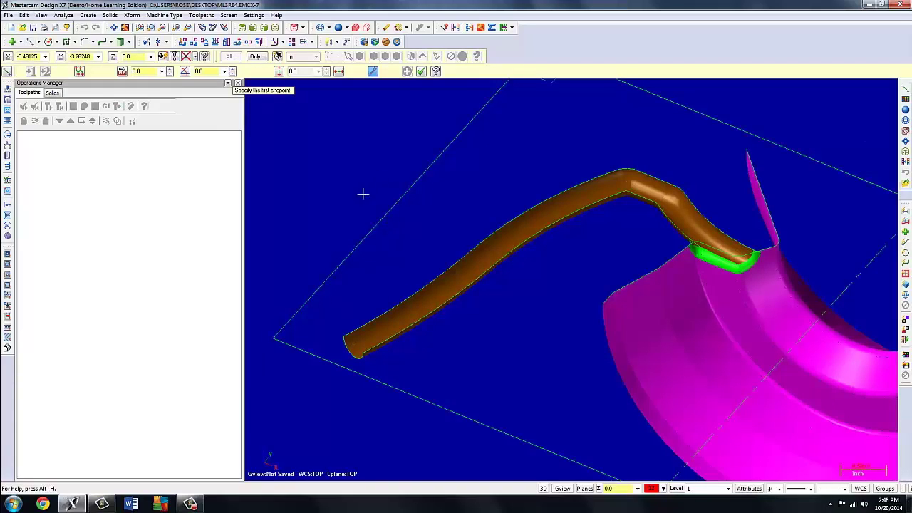
{"action": "left_click", "coordinate": [344, 340]}
{"action": "left_click", "coordinate": [364, 357]}
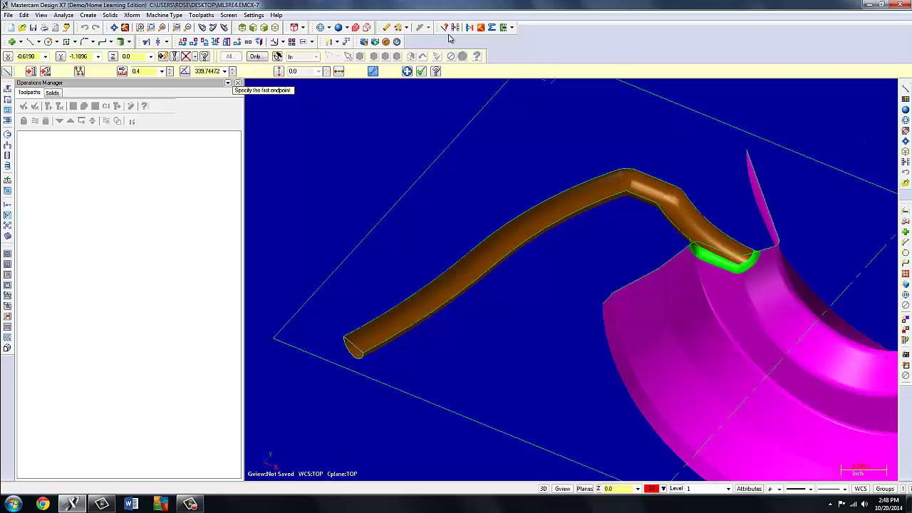
{"action": "left_click", "coordinate": [421, 72]}
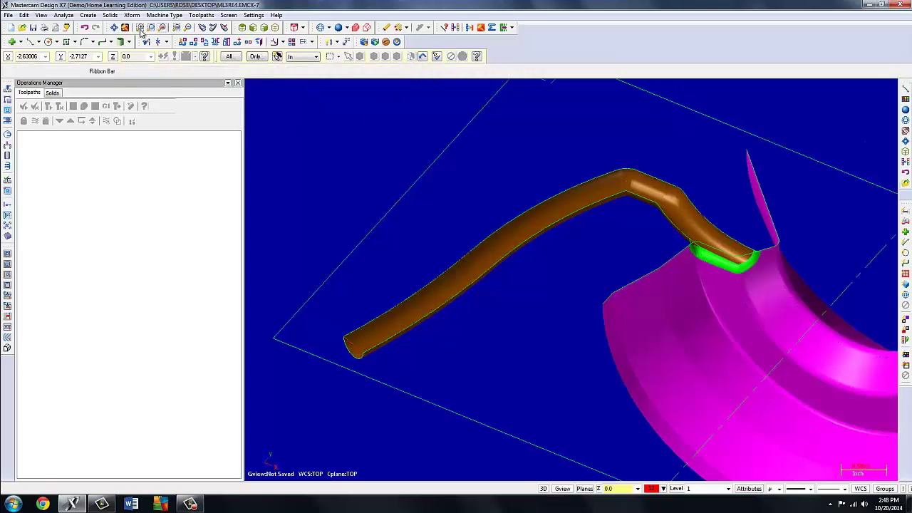
Create a flat boundary surface over the tube's open end, chaining the closing line and the semicircular arc.
{"action": "left_click", "coordinate": [88, 15]}
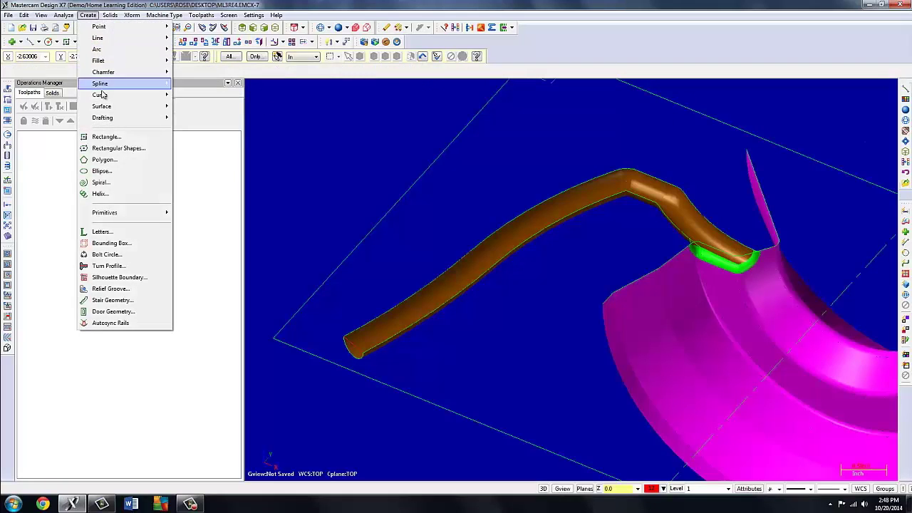
{"action": "mouse_move", "coordinate": [101, 109]}
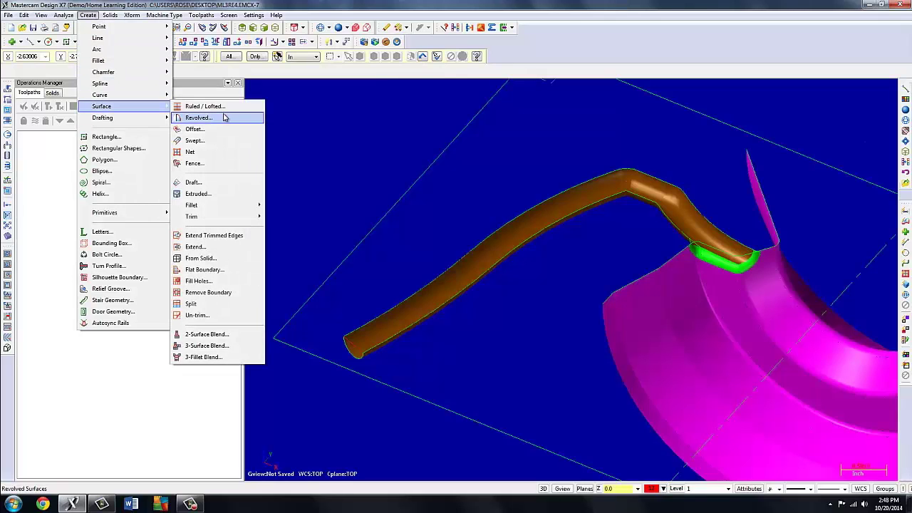
{"action": "left_click", "coordinate": [202, 270]}
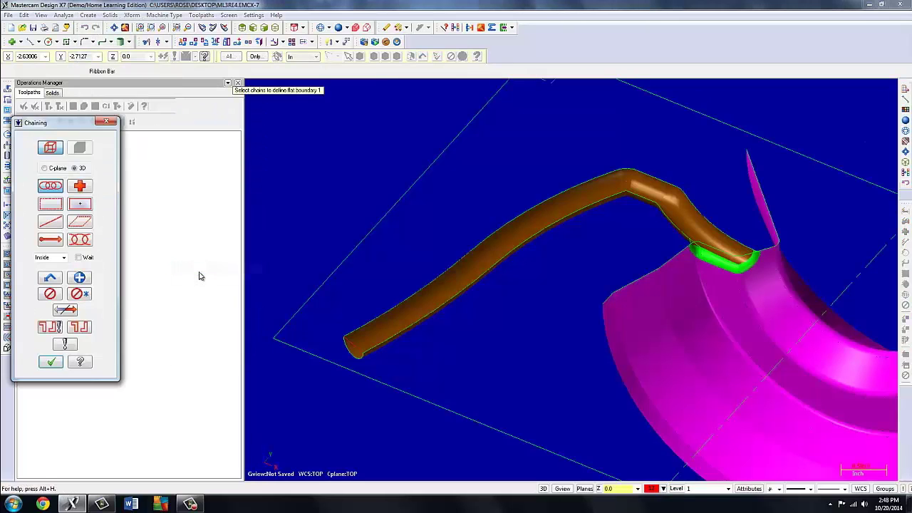
{"action": "left_click", "coordinate": [349, 341]}
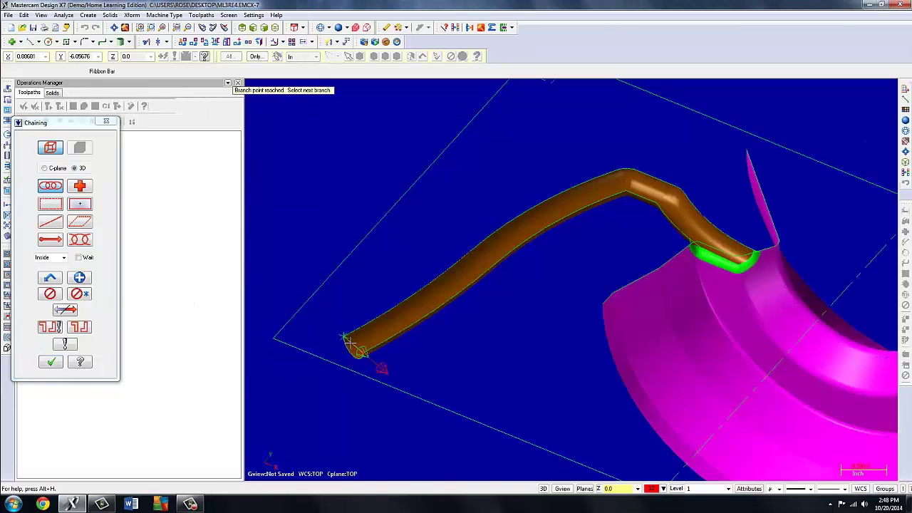
{"action": "left_click", "coordinate": [67, 313]}
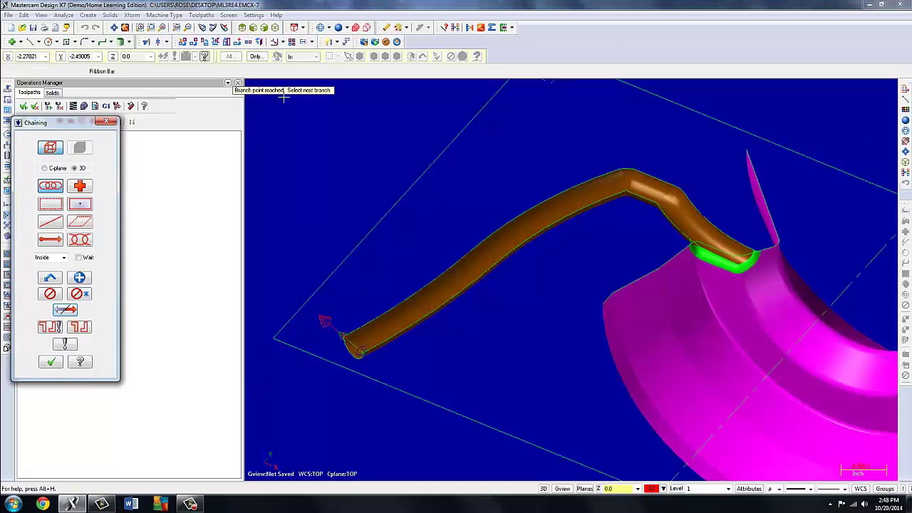
{"action": "scroll", "coordinate": [371, 256], "scroll_direction": "up", "scroll_amount": 2}
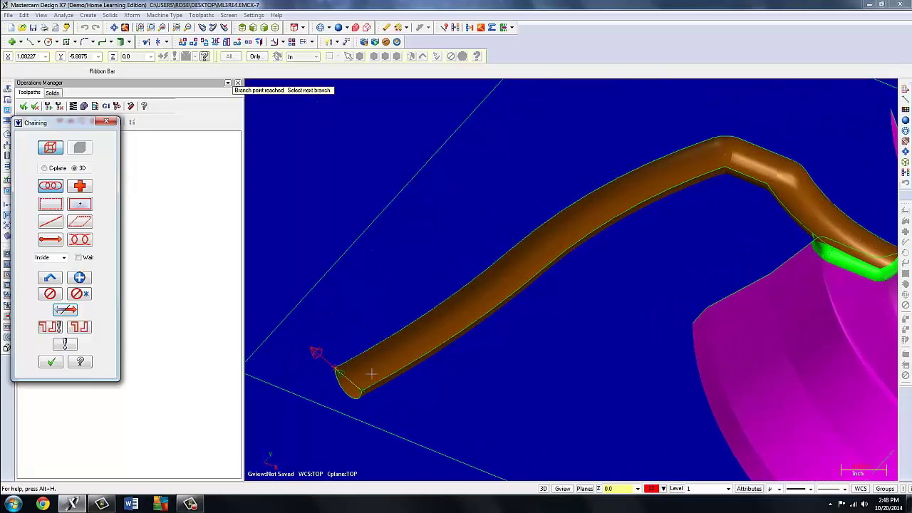
{"action": "middle_click_drag", "start_coordinate": [370, 371], "coordinate": [482, 209]}
{"action": "scroll", "coordinate": [478, 200], "scroll_direction": "up", "scroll_amount": 1}
{"action": "scroll", "coordinate": [478, 200], "scroll_direction": "up", "scroll_amount": 1}
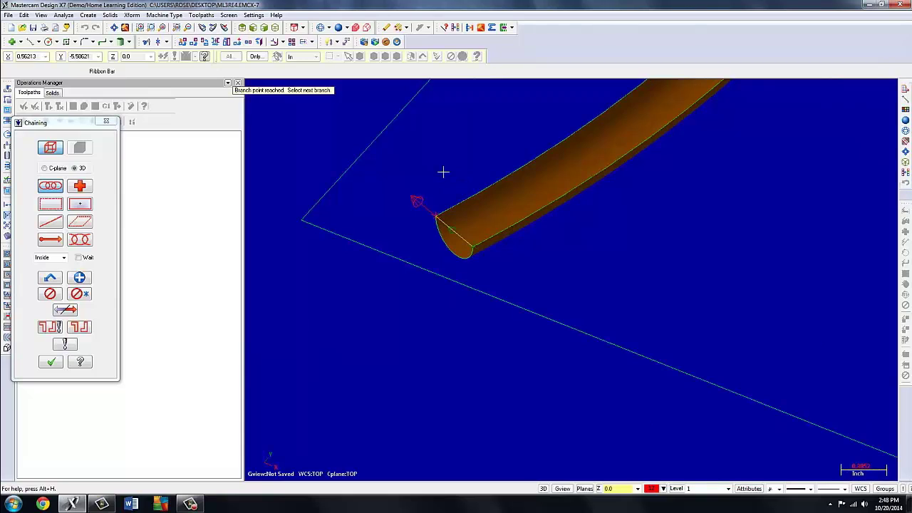
{"action": "left_click", "coordinate": [437, 233]}
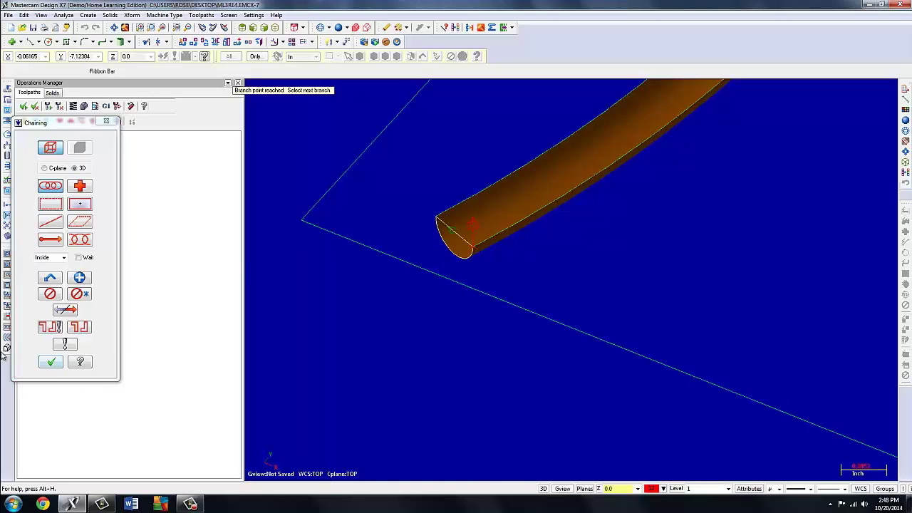
{"action": "left_click", "coordinate": [52, 364]}
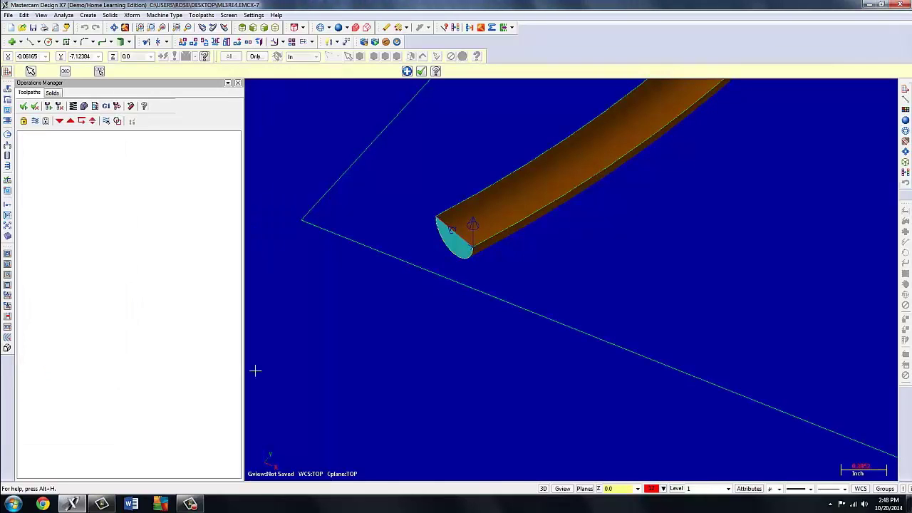
{"action": "left_click", "coordinate": [421, 71]}
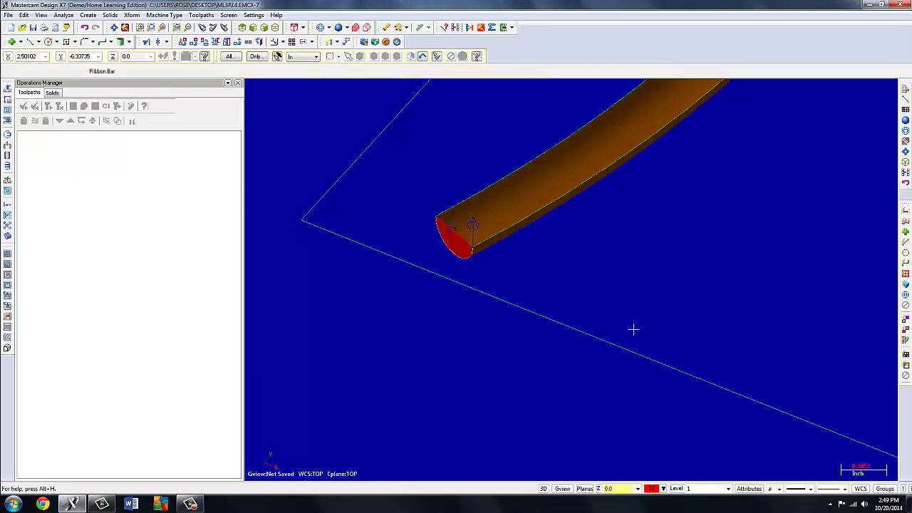
Set the current drawing color to green, color 10.
{"action": "scroll", "coordinate": [556, 316], "scroll_direction": "up", "scroll_amount": 1}
{"action": "mouse_move", "coordinate": [554, 321]}
{"action": "middle_mouse_down"}
{"action": "mouse_move", "coordinate": [527, 375]}
{"action": "mouse_move", "coordinate": [560, 308]}
{"action": "middle_mouse_up"}
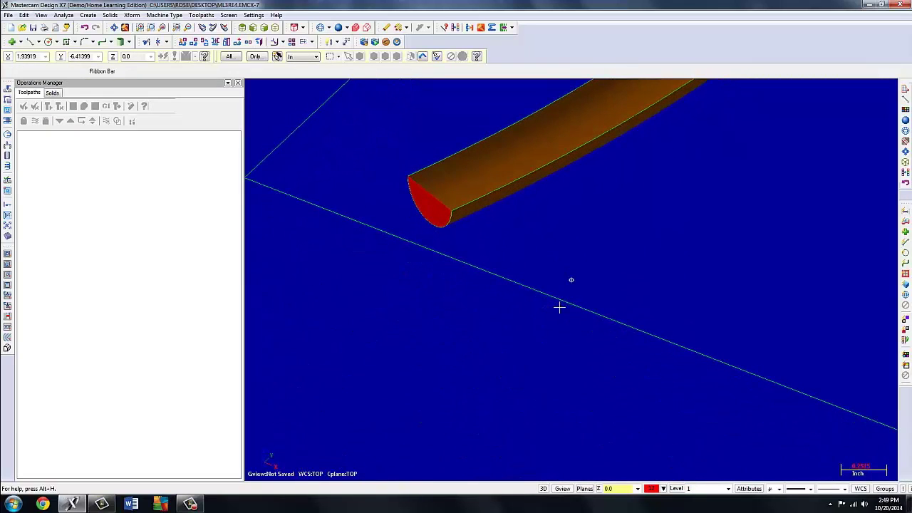
{"action": "left_click", "coordinate": [652, 488]}
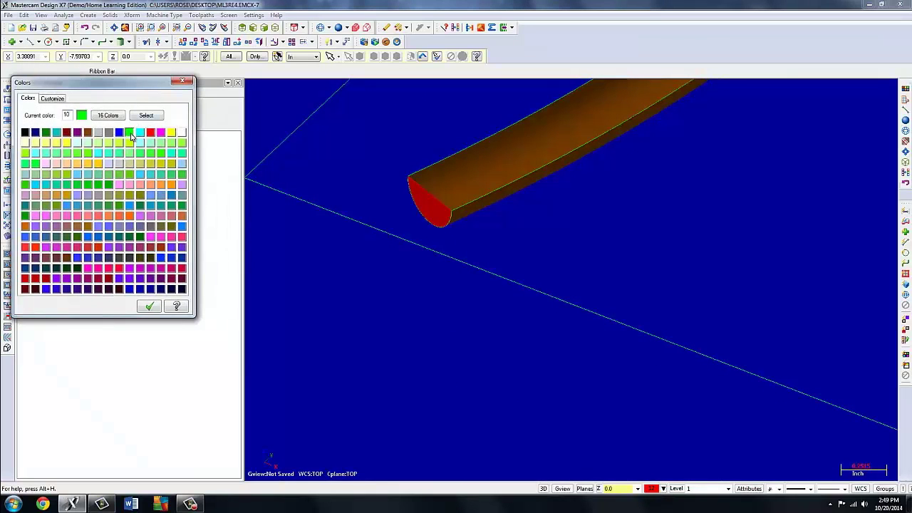
{"action": "left_click", "coordinate": [129, 133]}
{"action": "left_click", "coordinate": [148, 307]}
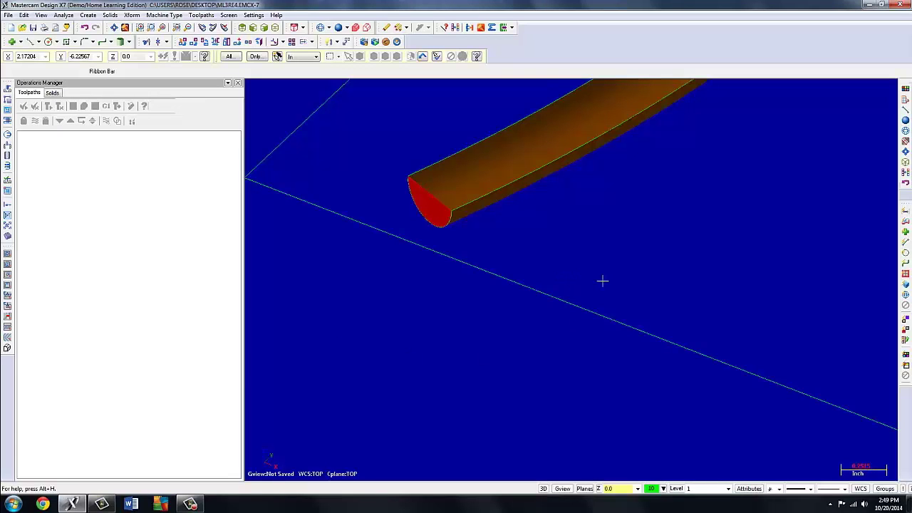
Start a surface-to-surface fillet with the swept tube as the first set and the flat end cap as the second set.
{"action": "left_click", "coordinate": [86, 15]}
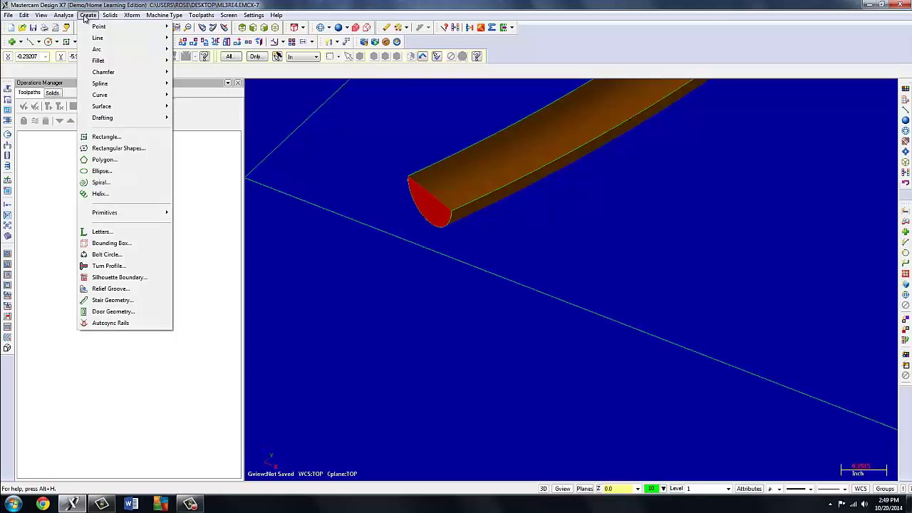
{"action": "mouse_move", "coordinate": [109, 107]}
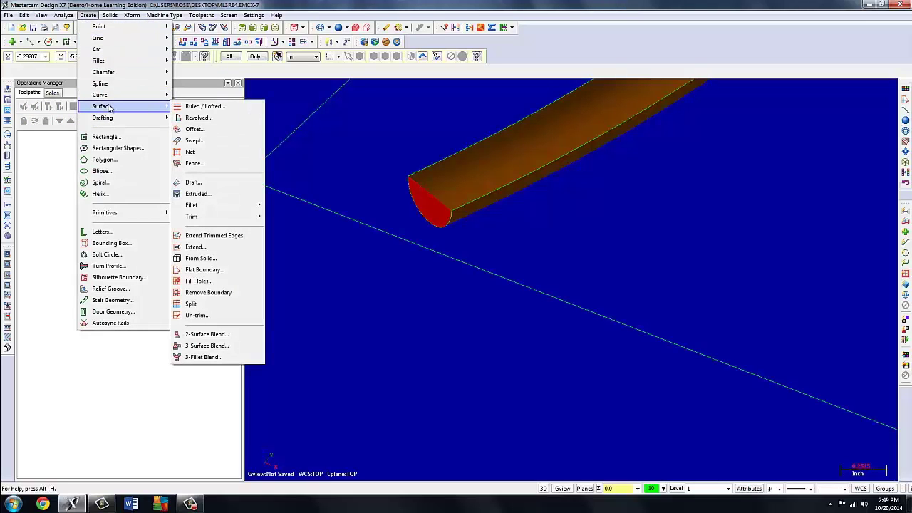
{"action": "mouse_move", "coordinate": [192, 206]}
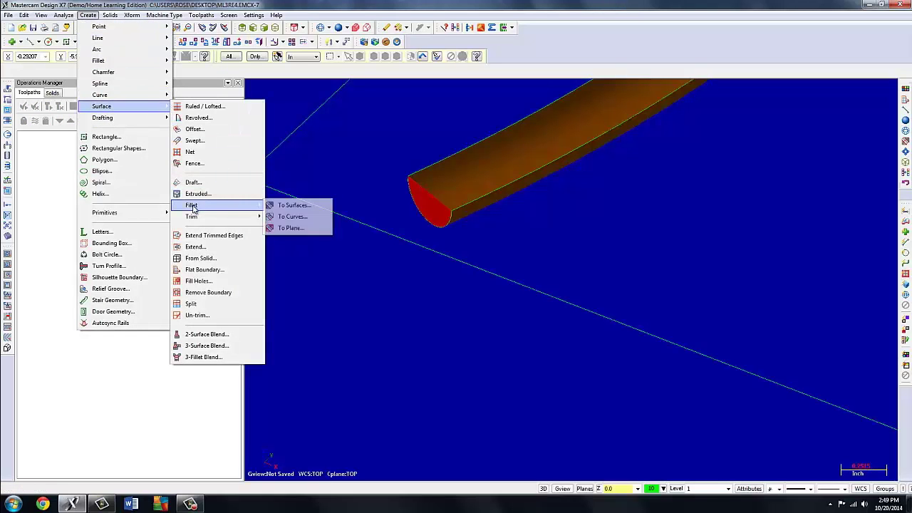
{"action": "left_click", "coordinate": [302, 205]}
{"action": "middle_click_drag", "start_coordinate": [520, 224], "coordinate": [509, 313]}
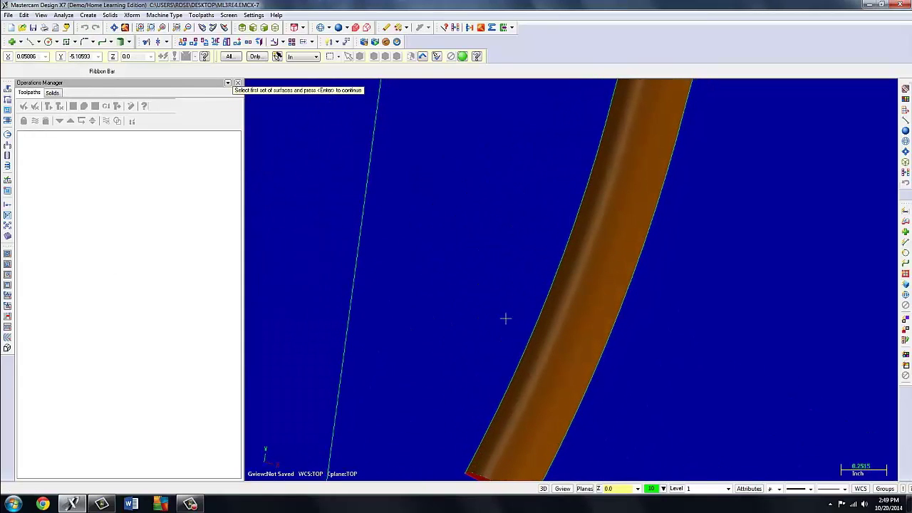
{"action": "middle_click_drag", "start_coordinate": [540, 346], "coordinate": [590, 226]}
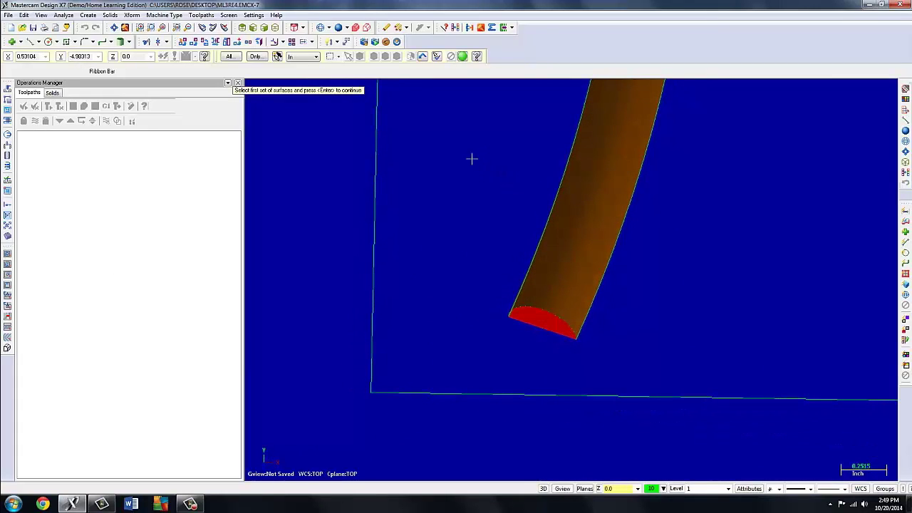
{"action": "left_click", "coordinate": [554, 279]}
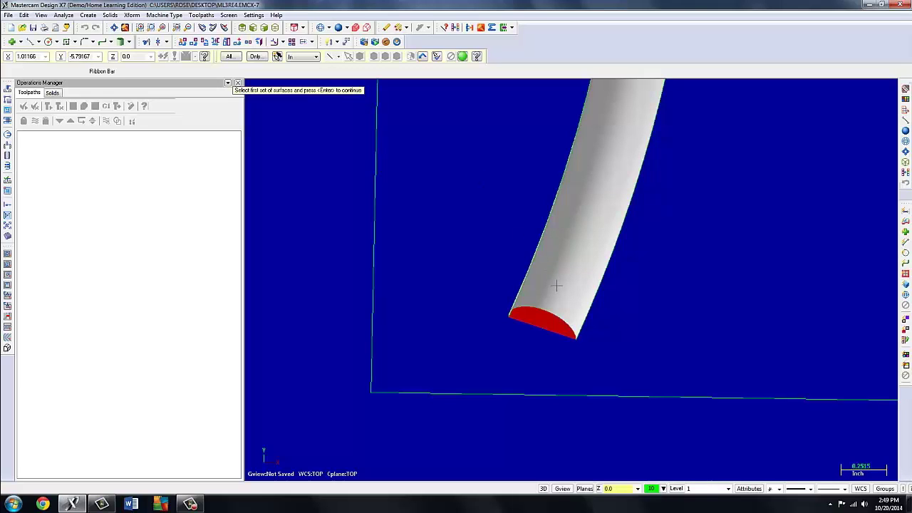
{"action": "left_click", "coordinate": [557, 286]}
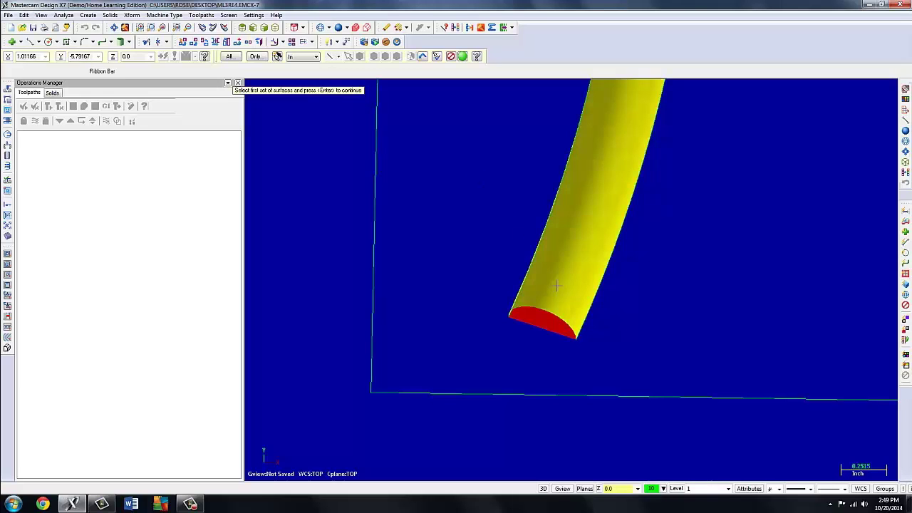
{"action": "left_click", "coordinate": [461, 57]}
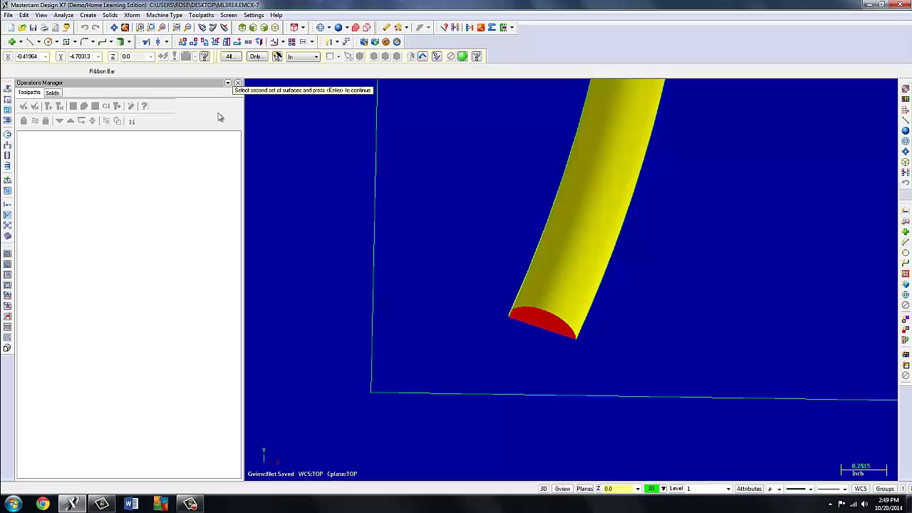
{"action": "left_click", "coordinate": [536, 320]}
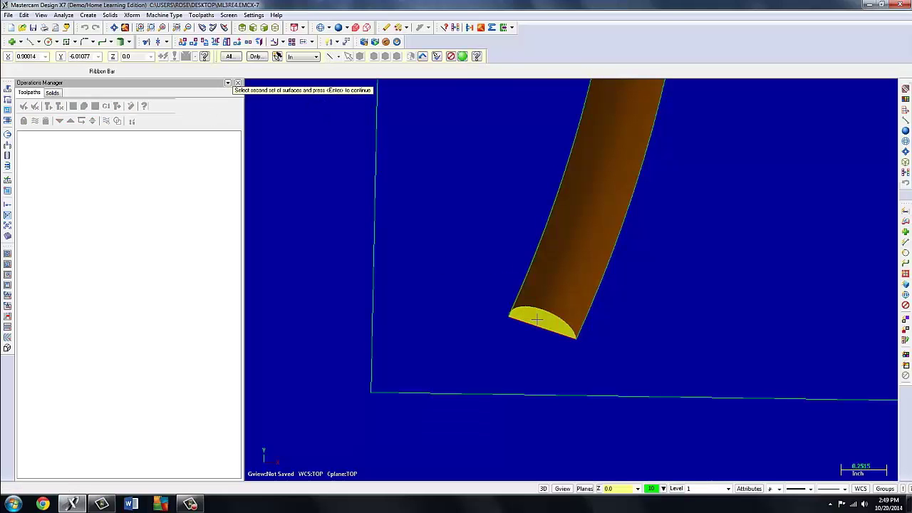
{"action": "left_click", "coordinate": [462, 56]}
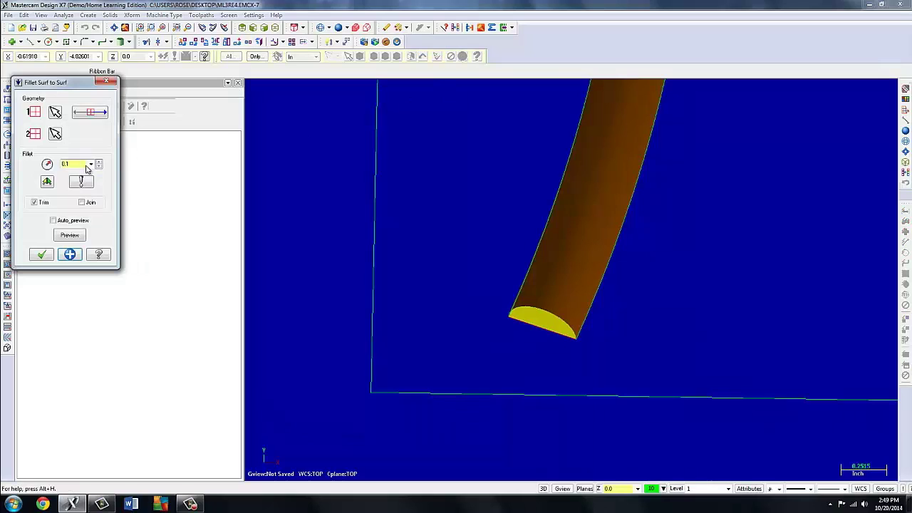
Set the radius of the fillet between the tube and its end cap to 0.0325.
{"action": "left_click", "coordinate": [92, 165]}
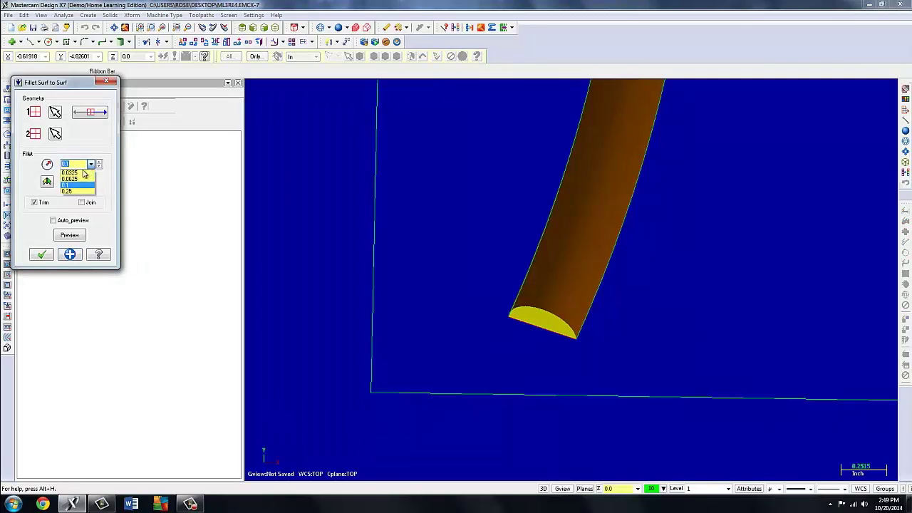
{"action": "left_click", "coordinate": [84, 173]}
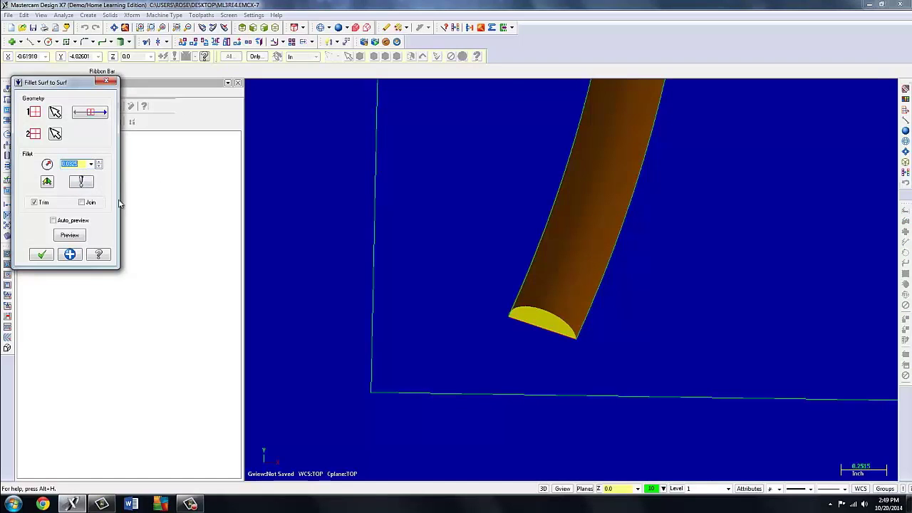
Turn on automatic preview for the fillet between the handle tube and its end surface.
{"action": "left_click", "coordinate": [55, 223]}
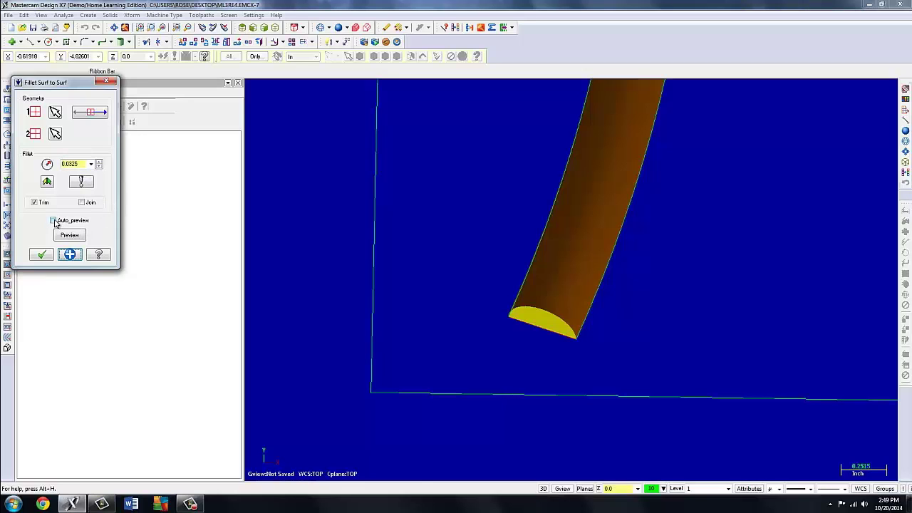
{"action": "left_click", "coordinate": [54, 221]}
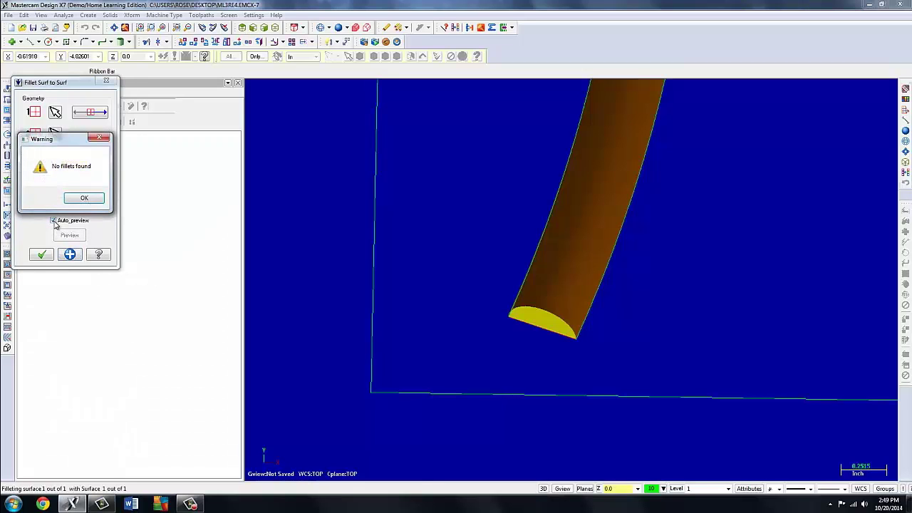
{"action": "left_click", "coordinate": [84, 199]}
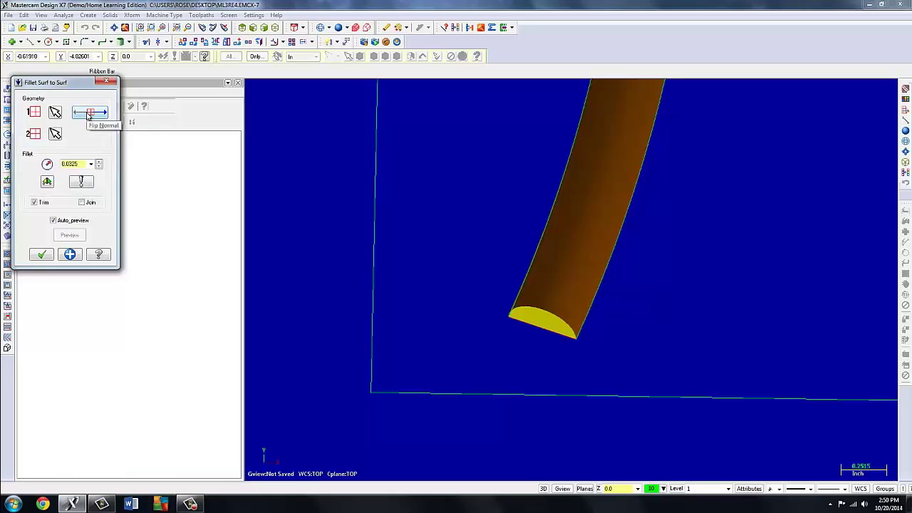
Flip the handle tube surface's normal and create the 0.0325 trimmed fillet between the tube and its end face.
{"action": "left_click", "coordinate": [89, 114]}
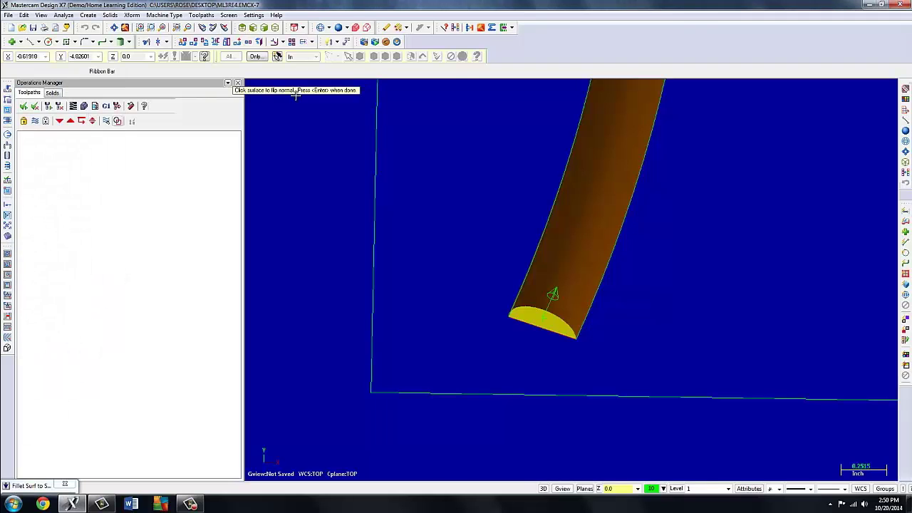
{"action": "left_click", "coordinate": [320, 27]}
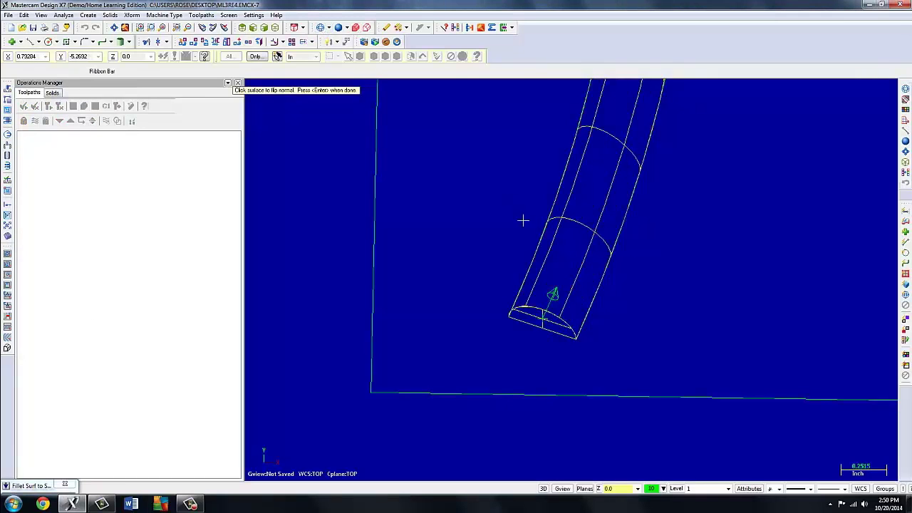
{"action": "middle_click_drag", "start_coordinate": [517, 209], "coordinate": [680, 159]}
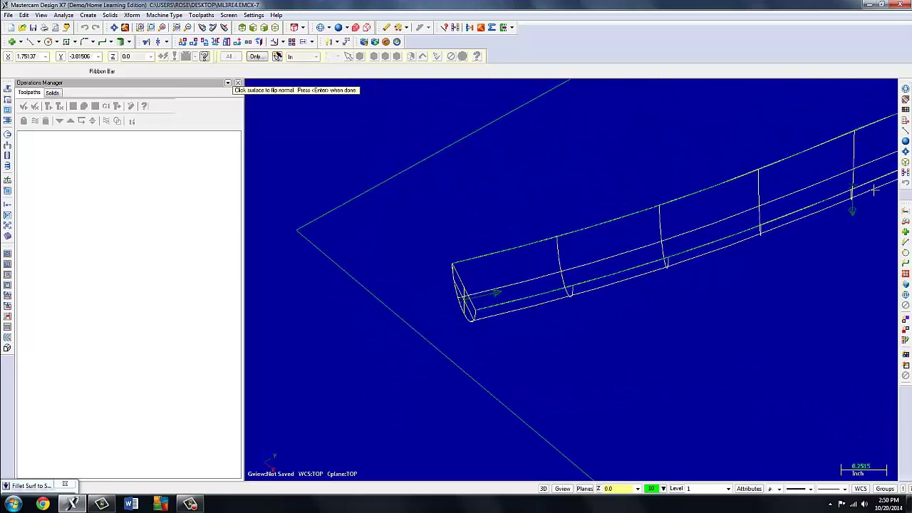
{"action": "left_click", "coordinate": [855, 189]}
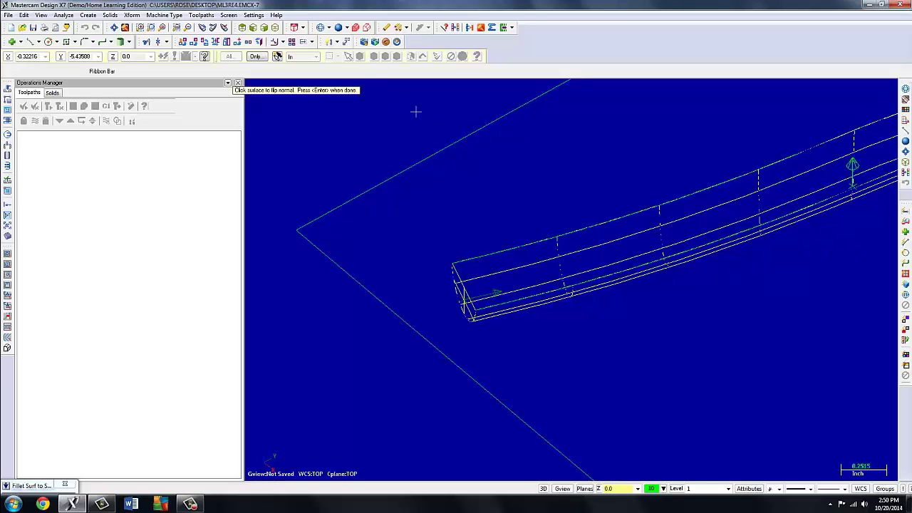
{"action": "key", "text": "Return"}
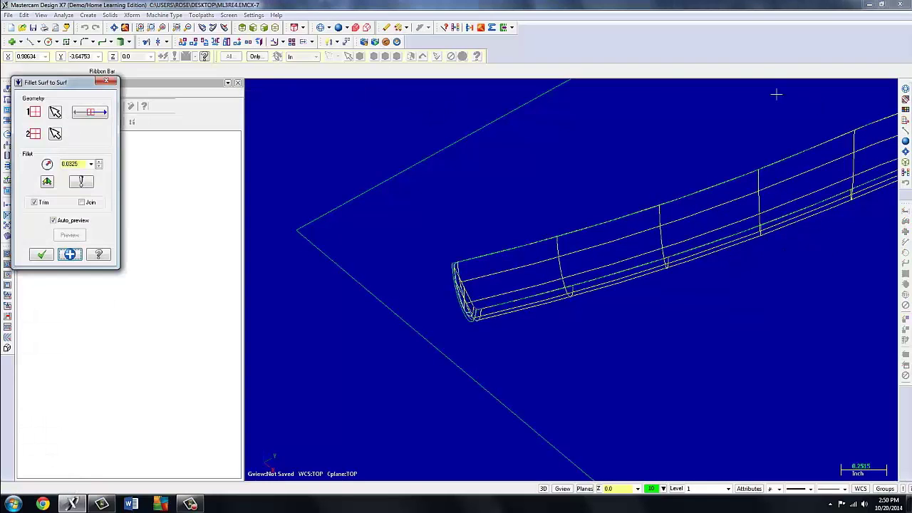
{"action": "left_click", "coordinate": [339, 27]}
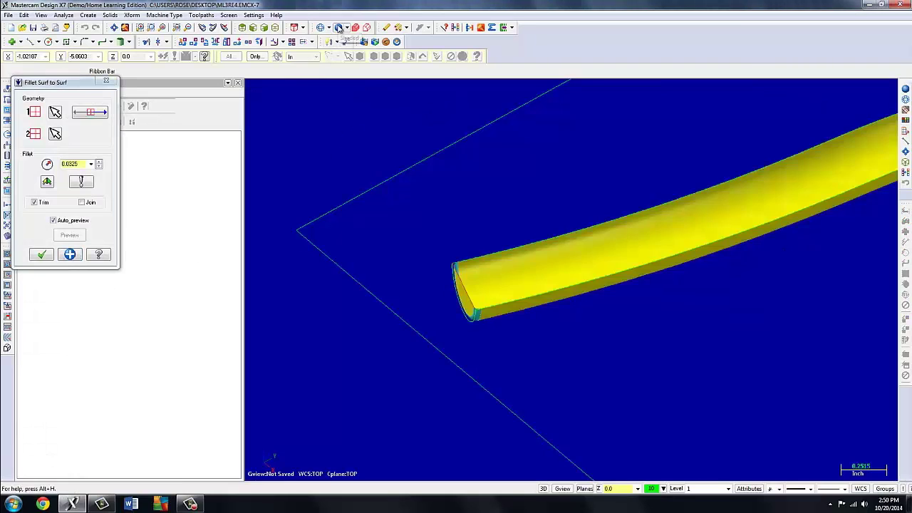
{"action": "left_click", "coordinate": [42, 255]}
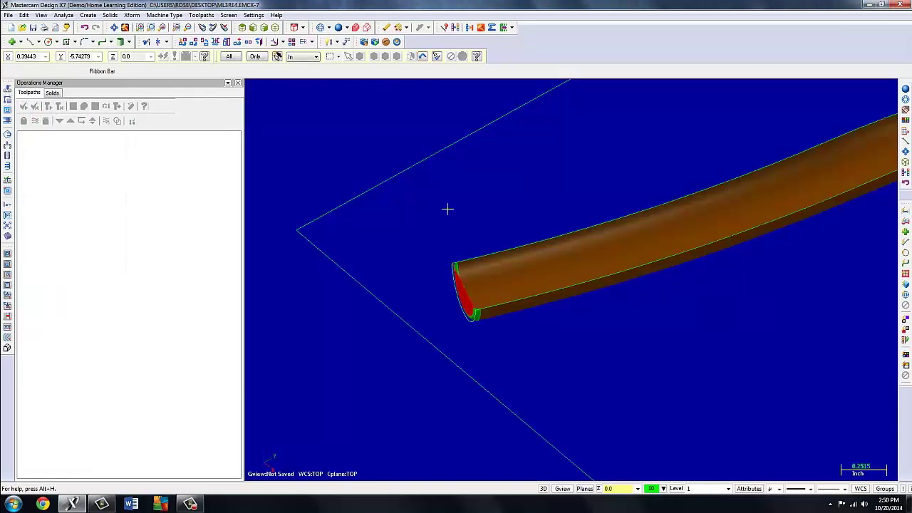
Set the current drawing colour to cyan, number 11.
{"action": "left_click", "coordinate": [243, 27]}
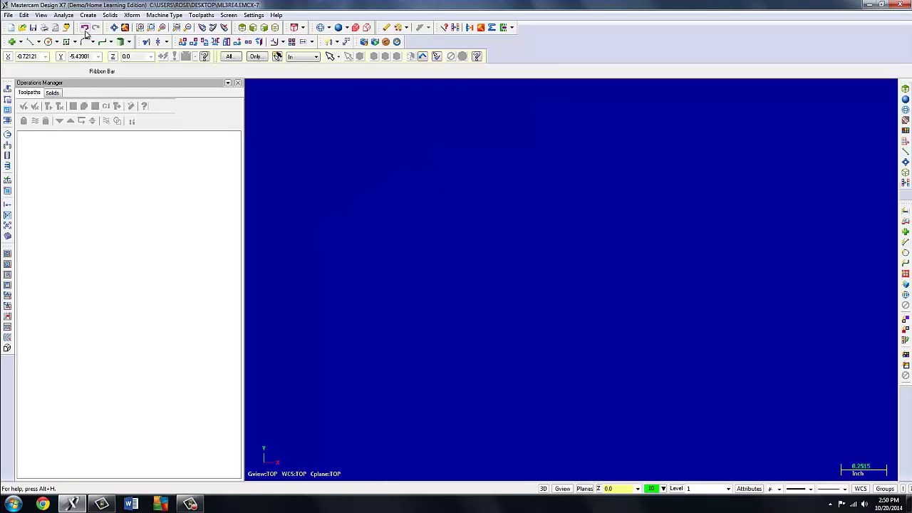
{"action": "left_click", "coordinate": [114, 28]}
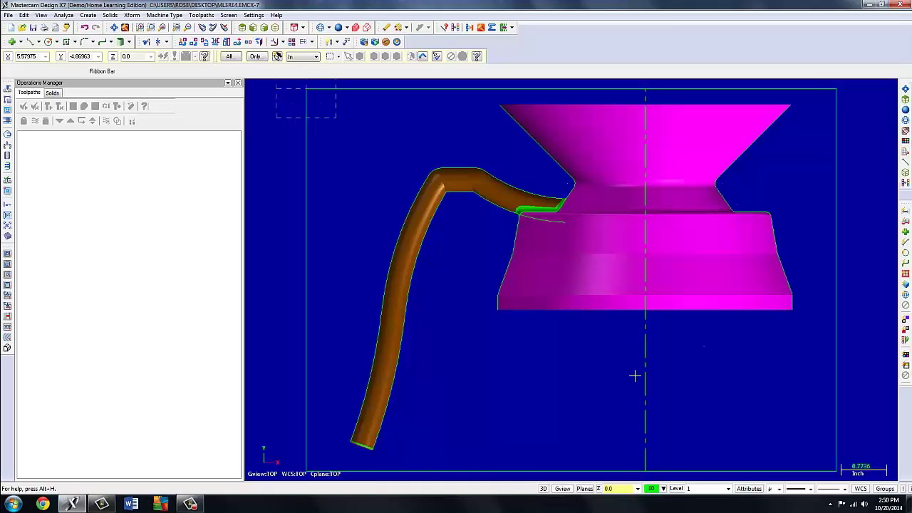
{"action": "left_click", "coordinate": [651, 488]}
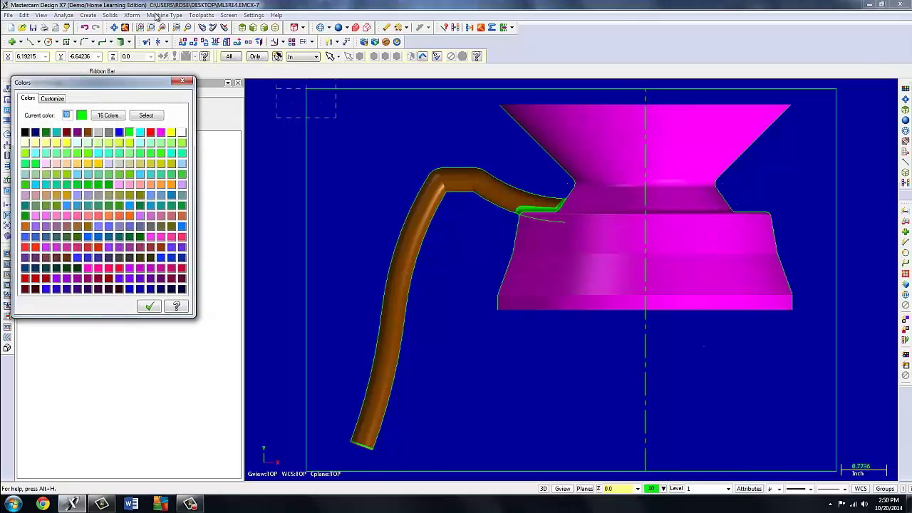
{"action": "left_click", "coordinate": [139, 132]}
{"action": "left_click", "coordinate": [149, 306]}
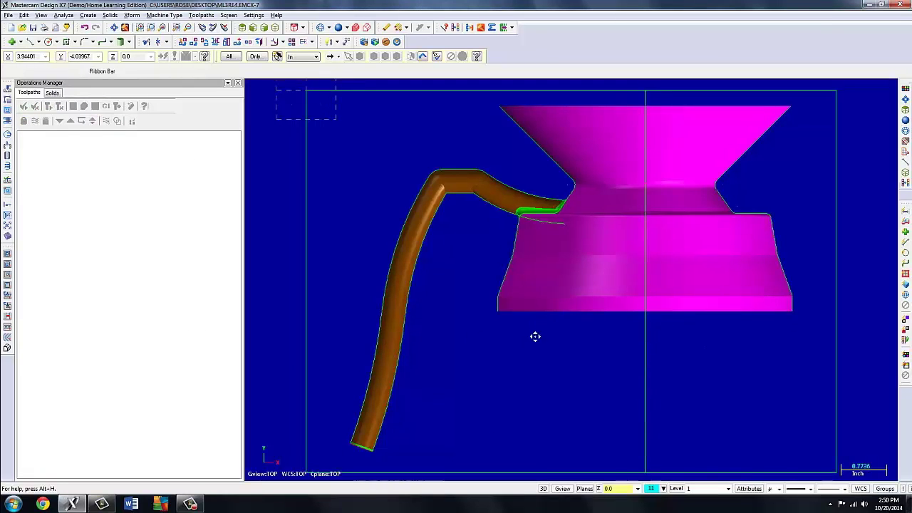
Draw a line from the upper cone's top right corner toward the left across the cone, with length 5.
{"action": "middle_click_drag", "start_coordinate": [534, 336], "coordinate": [503, 372]}
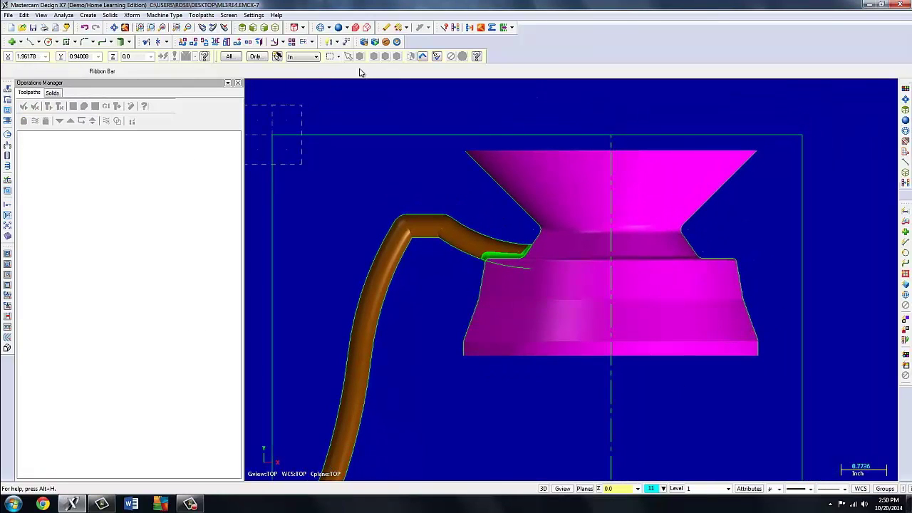
{"action": "left_click", "coordinate": [31, 42]}
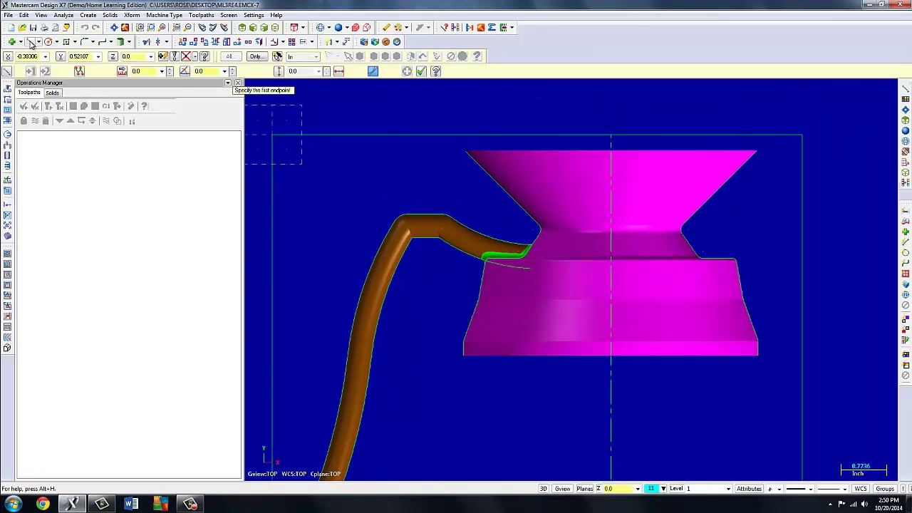
{"action": "left_click", "coordinate": [759, 151]}
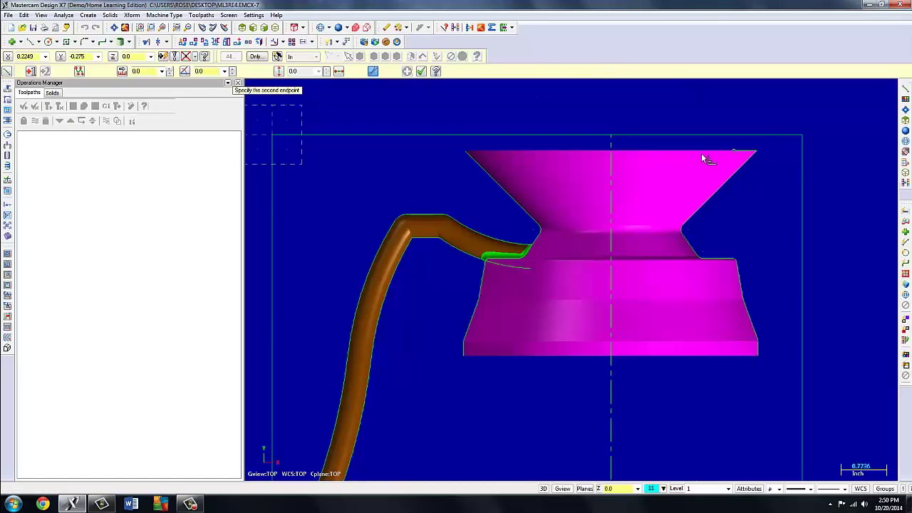
{"action": "left_click", "coordinate": [446, 170]}
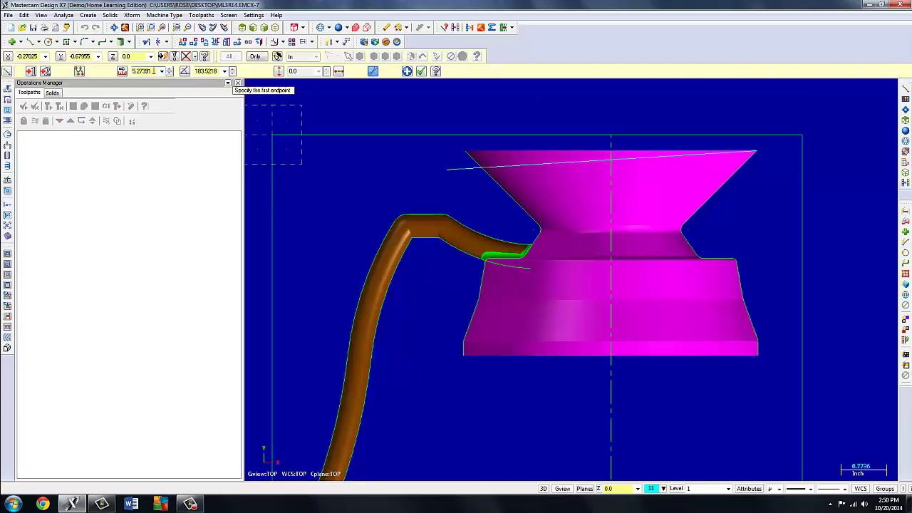
{"action": "left_click", "coordinate": [121, 72]}
{"action": "type", "text": "5"}
{"action": "key", "text": "Return"}
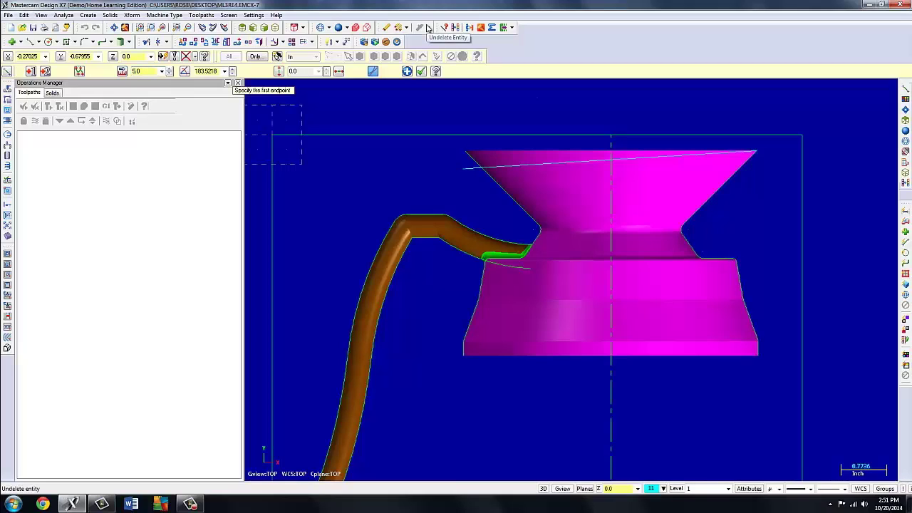
Set the angle of the line across the cone to 188 degrees.
{"action": "left_click", "coordinate": [225, 72]}
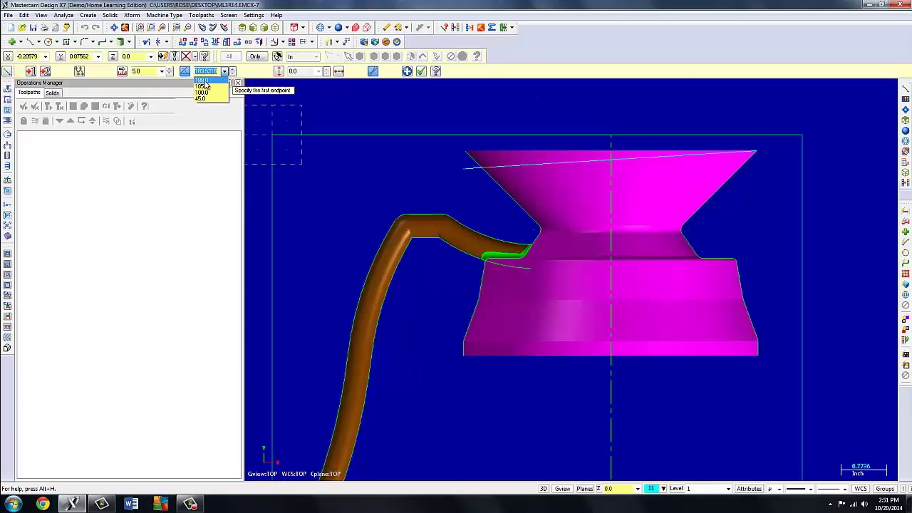
{"action": "left_click", "coordinate": [204, 82]}
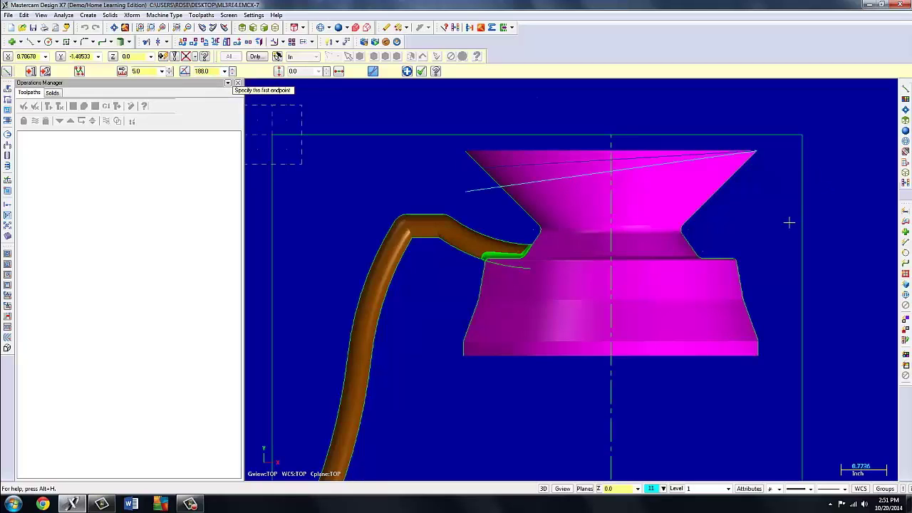
{"action": "scroll", "coordinate": [784, 225], "scroll_direction": "down", "scroll_amount": 1}
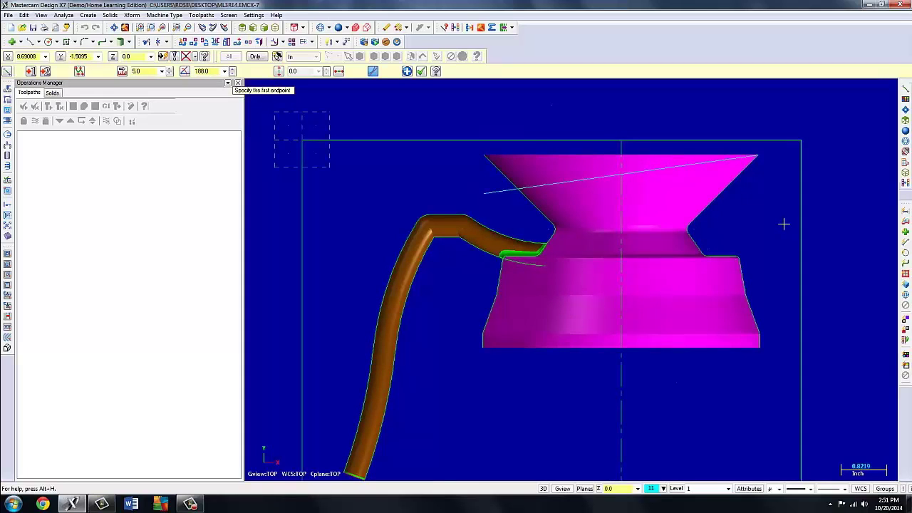
{"action": "scroll", "coordinate": [784, 225], "scroll_direction": "up", "scroll_amount": 1}
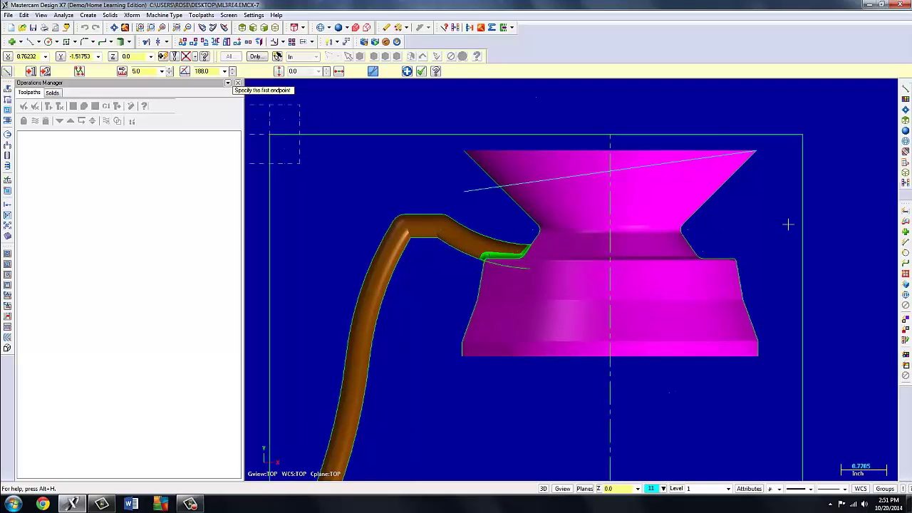
{"action": "left_click", "coordinate": [406, 72]}
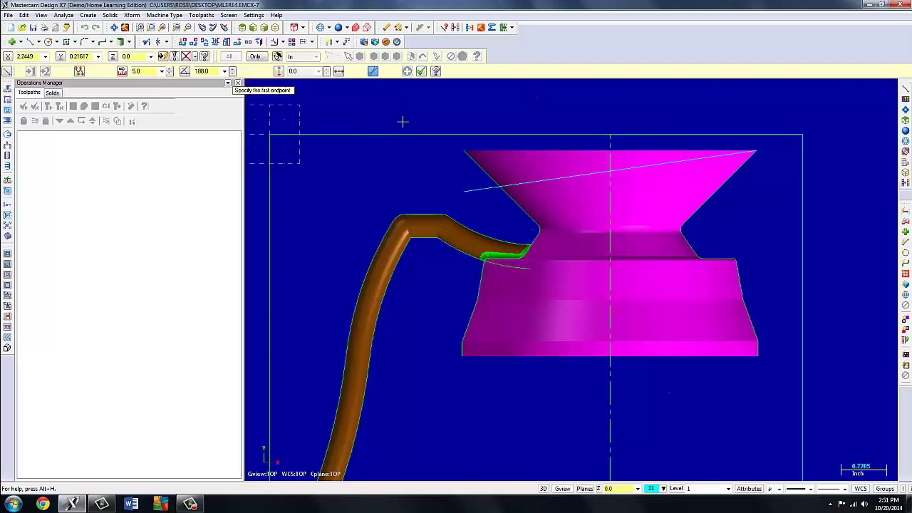
Draw a horizontal line about 5.33 inches long across the bottom edge of the magenta base at Y -3.75.
{"action": "left_click", "coordinate": [339, 72]}
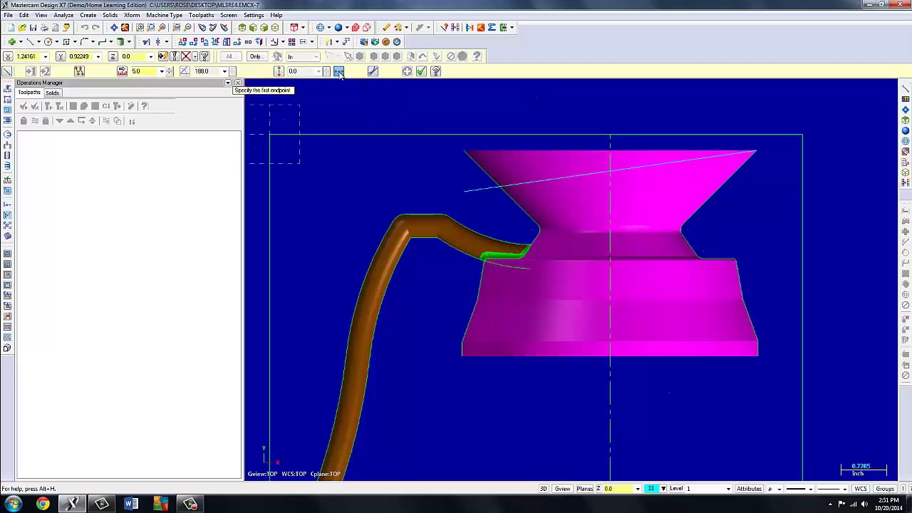
{"action": "left_click", "coordinate": [764, 362]}
{"action": "left_click", "coordinate": [450, 375]}
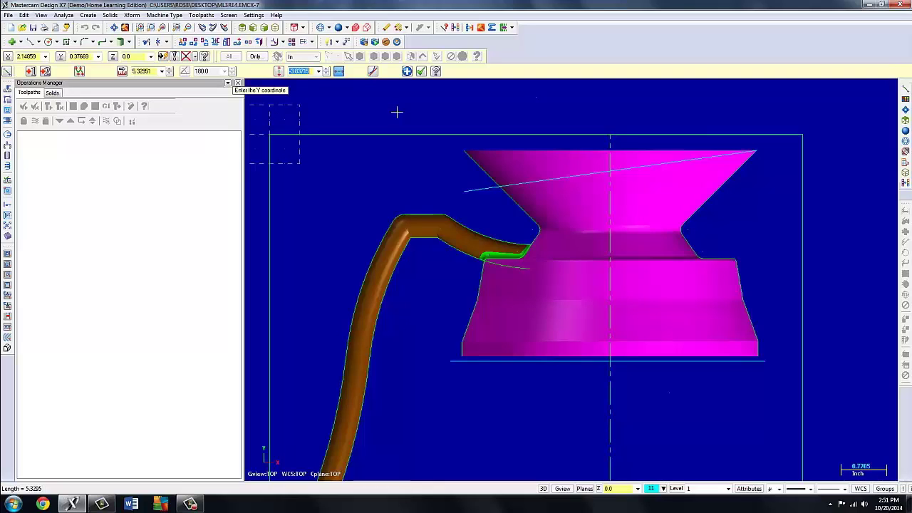
{"action": "left_click", "coordinate": [319, 72]}
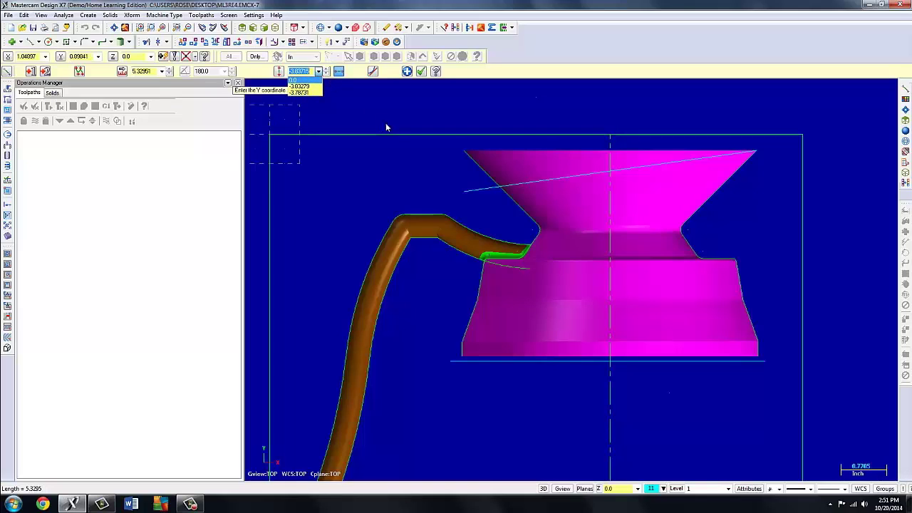
{"action": "type", "text": "-3.7"}
{"action": "type", "text": "8"}
{"action": "key", "text": "Return"}
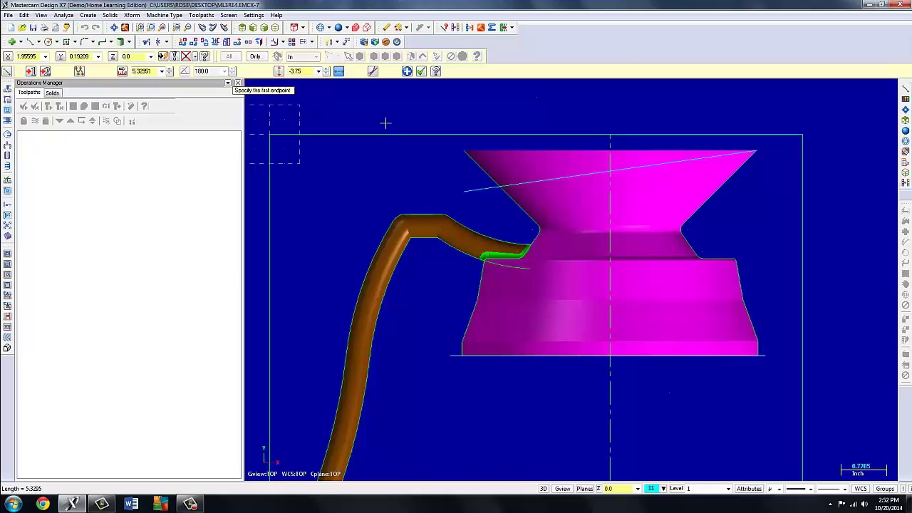
{"action": "left_click", "coordinate": [422, 72]}
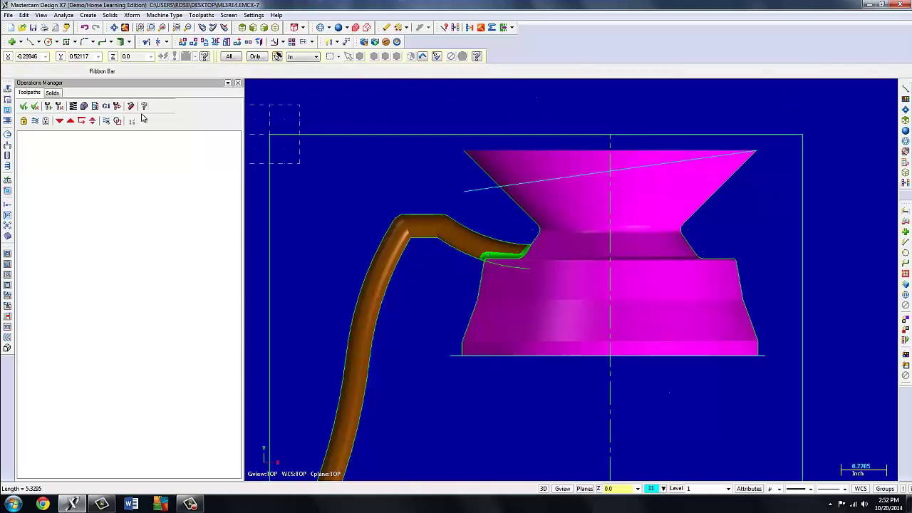
Extend the slanted line by 0.2 beyond the cone's top right corner.
{"action": "left_click", "coordinate": [145, 42]}
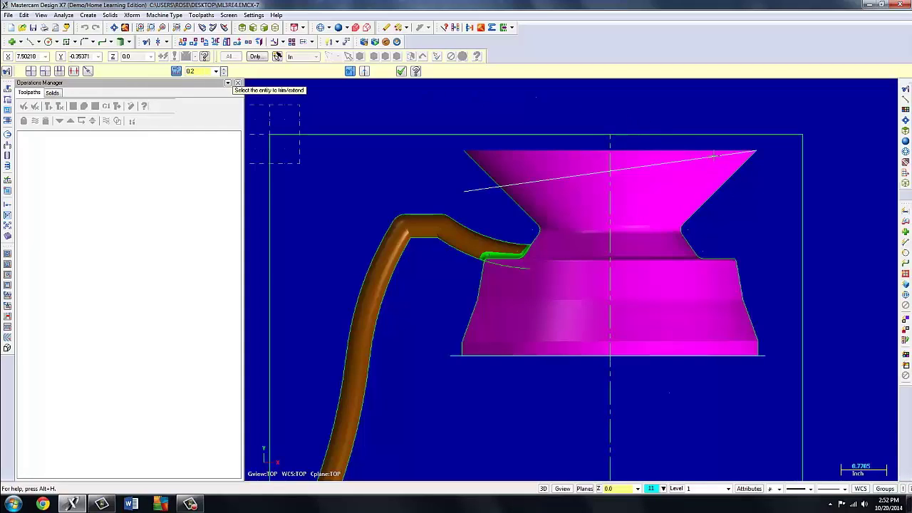
{"action": "left_click", "coordinate": [714, 155]}
{"action": "left_click", "coordinate": [402, 72]}
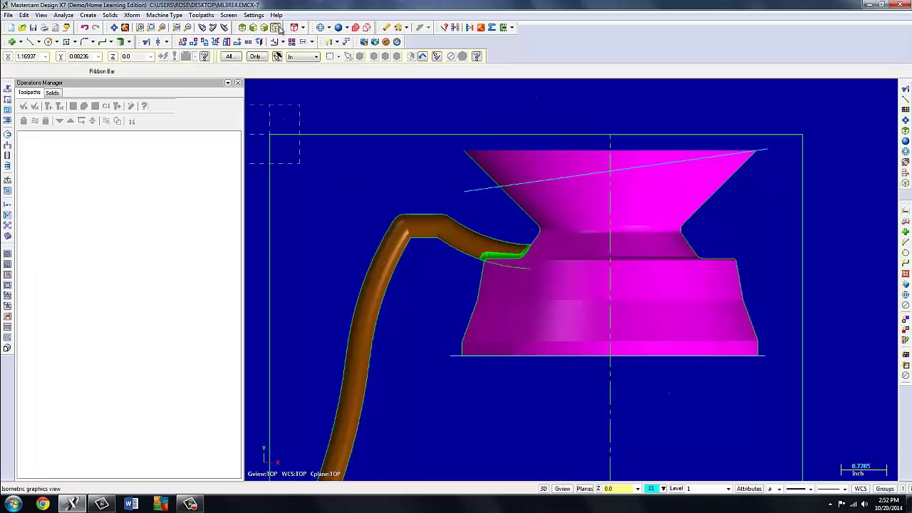
Start a draft surface from the slanted line across the upper cone.
{"action": "left_click", "coordinate": [261, 42]}
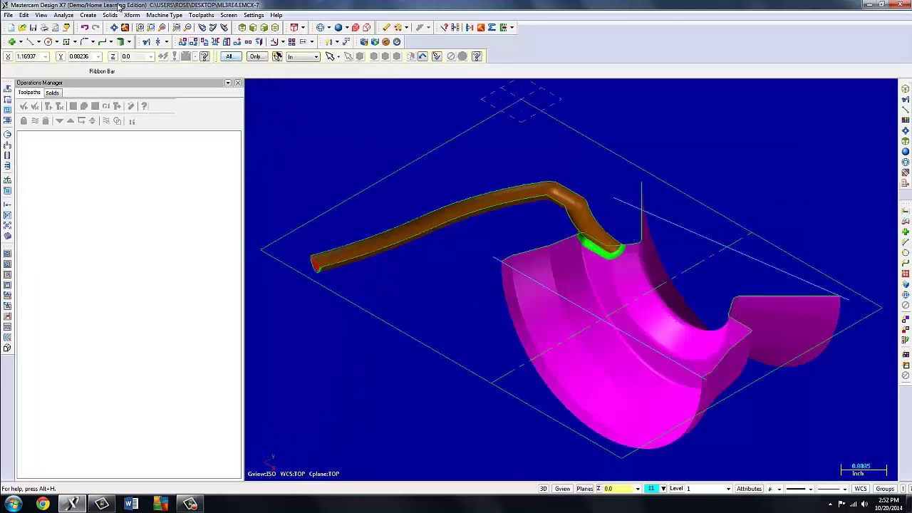
{"action": "left_click", "coordinate": [90, 15]}
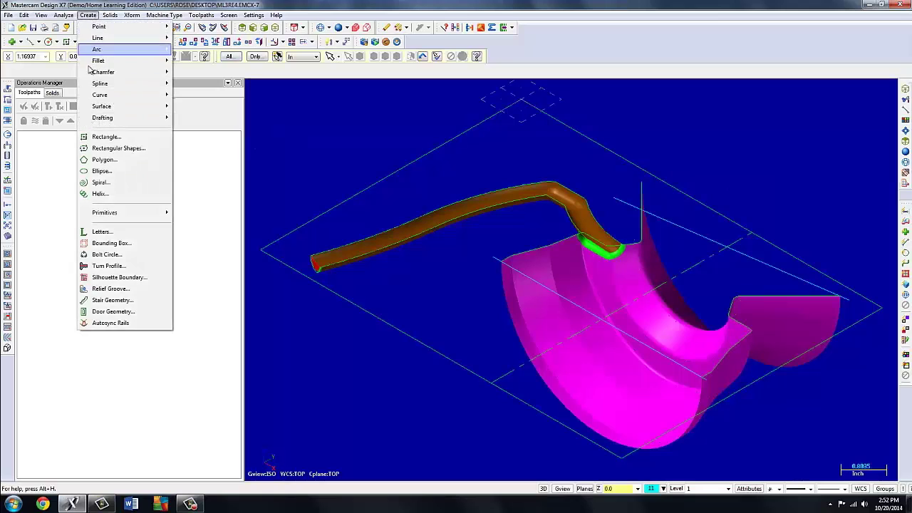
{"action": "mouse_move", "coordinate": [102, 107]}
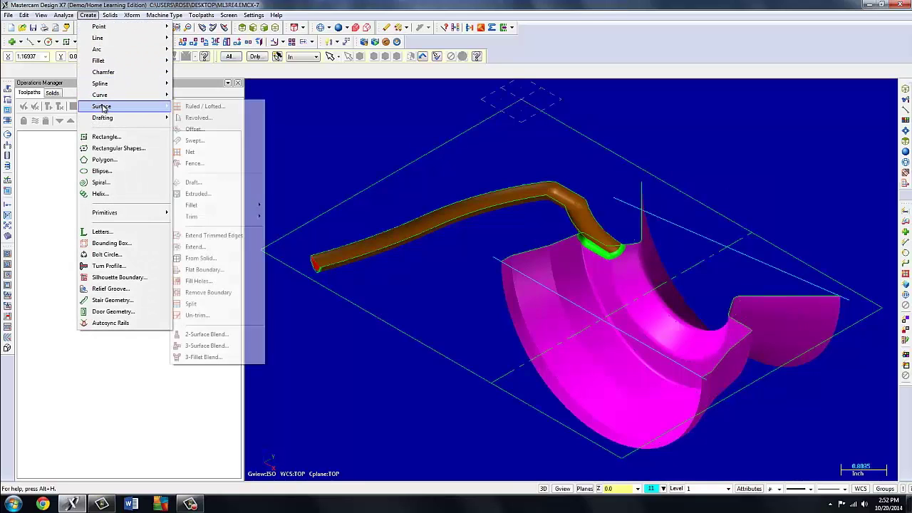
{"action": "left_click", "coordinate": [194, 183]}
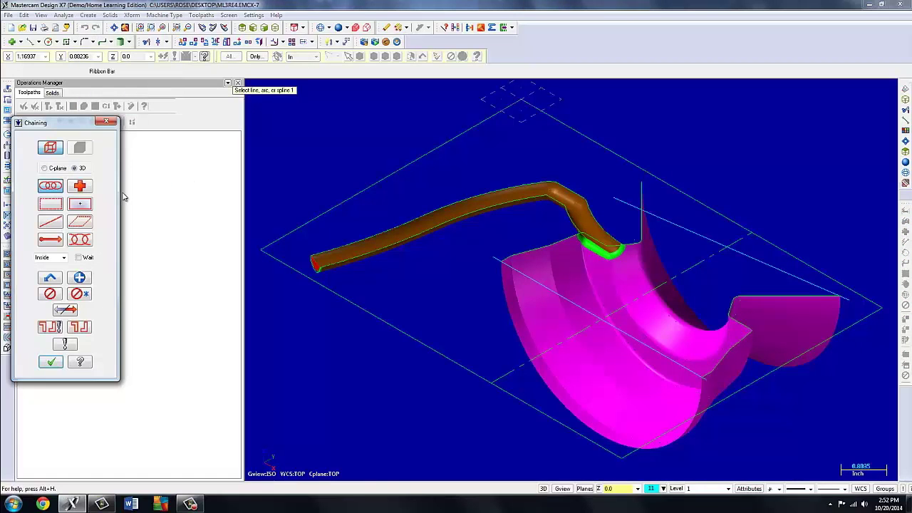
{"action": "left_click", "coordinate": [798, 277]}
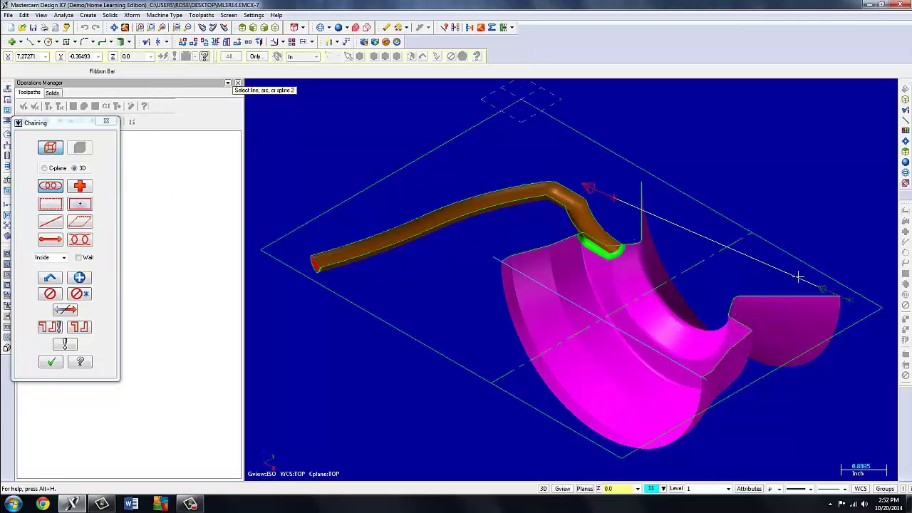
{"action": "left_click", "coordinate": [49, 363]}
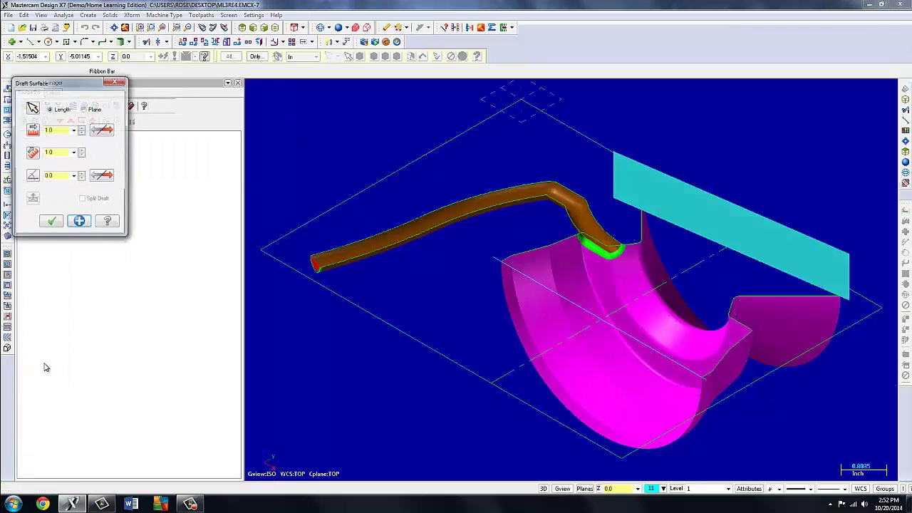
Set the slanted line's draft surface to length 3.0 and angle 3.0.
{"action": "left_click", "coordinate": [74, 131]}
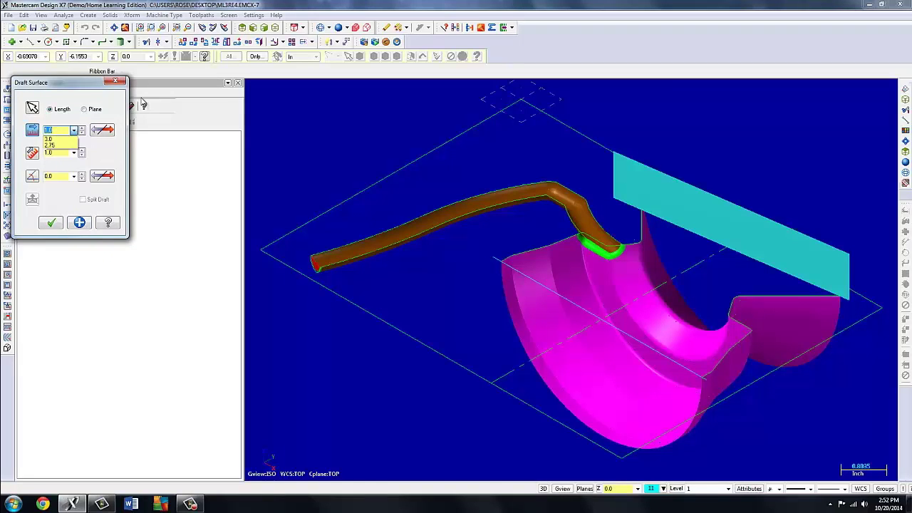
{"action": "left_click", "coordinate": [48, 138]}
{"action": "left_click", "coordinate": [74, 176]}
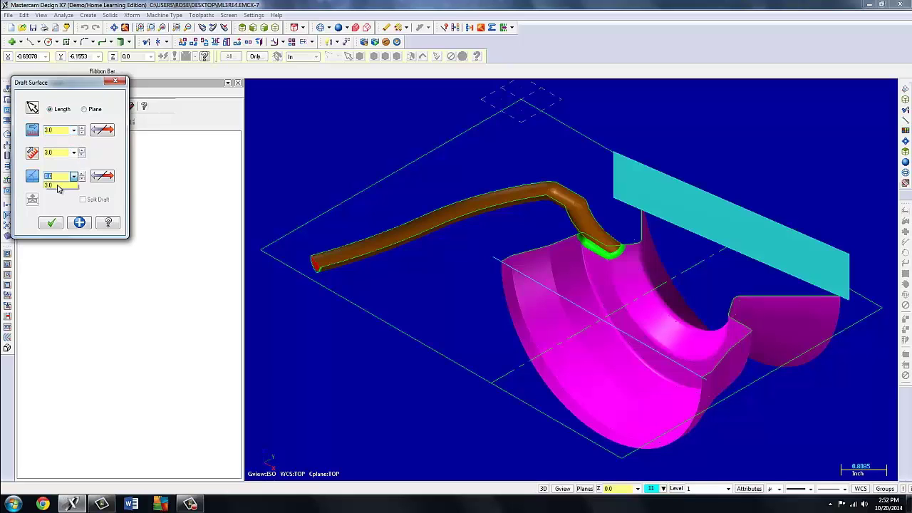
{"action": "left_click", "coordinate": [52, 186]}
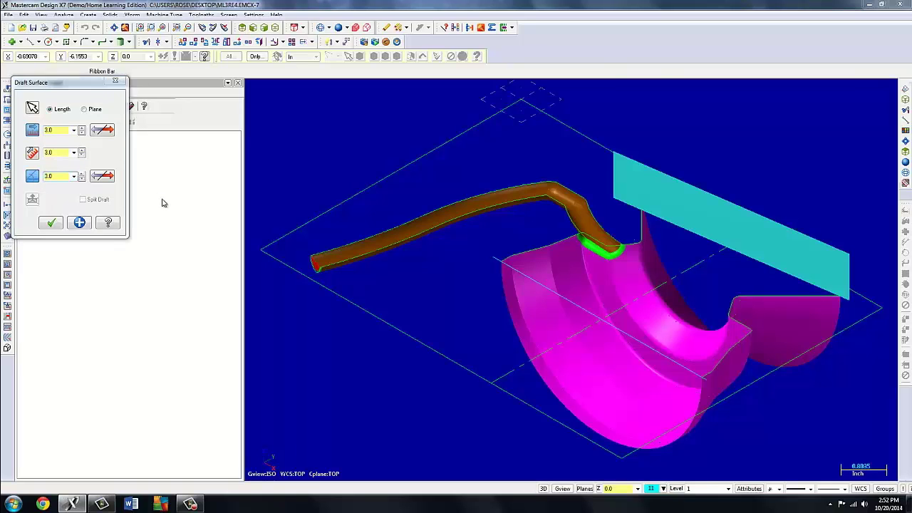
Reverse the draft's length direction so the surface cuts down through the upper cone, and apply it.
{"action": "middle_click_drag", "start_coordinate": [779, 209], "coordinate": [556, 169]}
{"action": "left_click", "coordinate": [101, 130]}
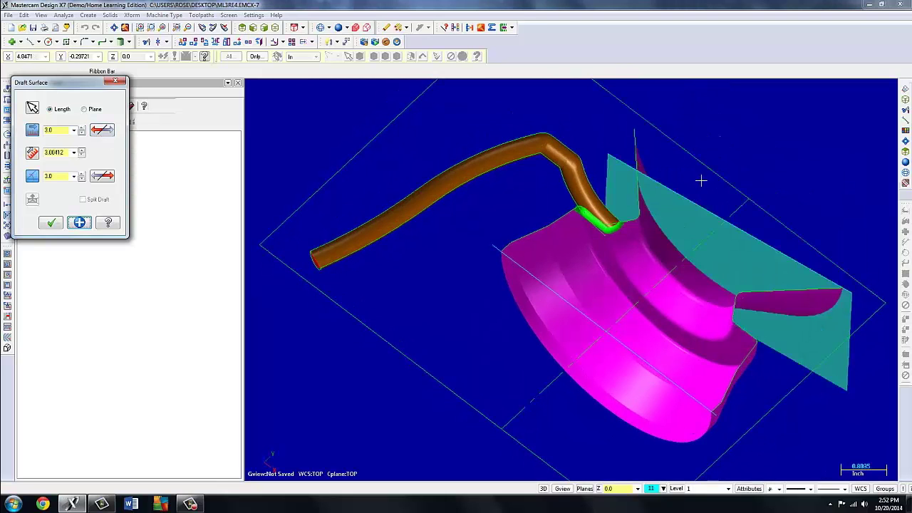
{"action": "middle_click_drag", "start_coordinate": [703, 181], "coordinate": [695, 213]}
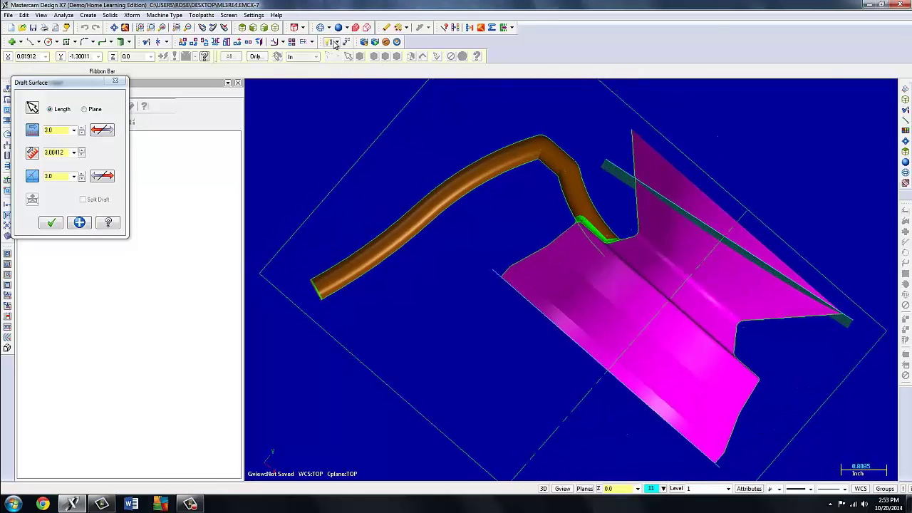
{"action": "left_click", "coordinate": [242, 28]}
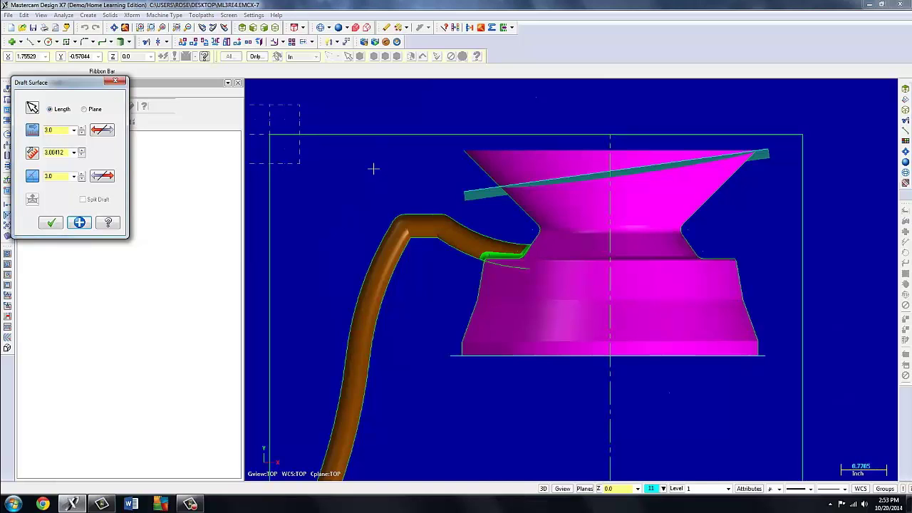
{"action": "left_click", "coordinate": [79, 222]}
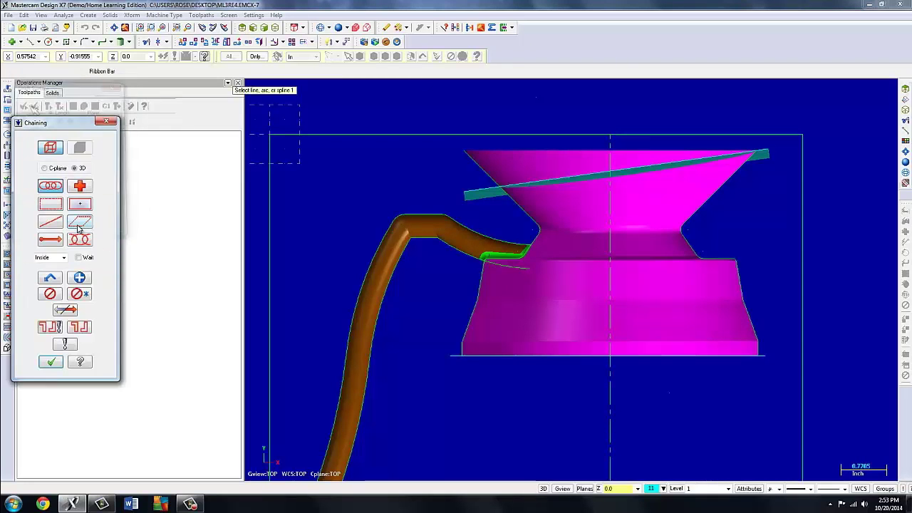
Create a draft surface from the horizontal line at the base, length 3.0 and angle 3.0, with the angle direction reversed to slope inward.
{"action": "left_click", "coordinate": [275, 27]}
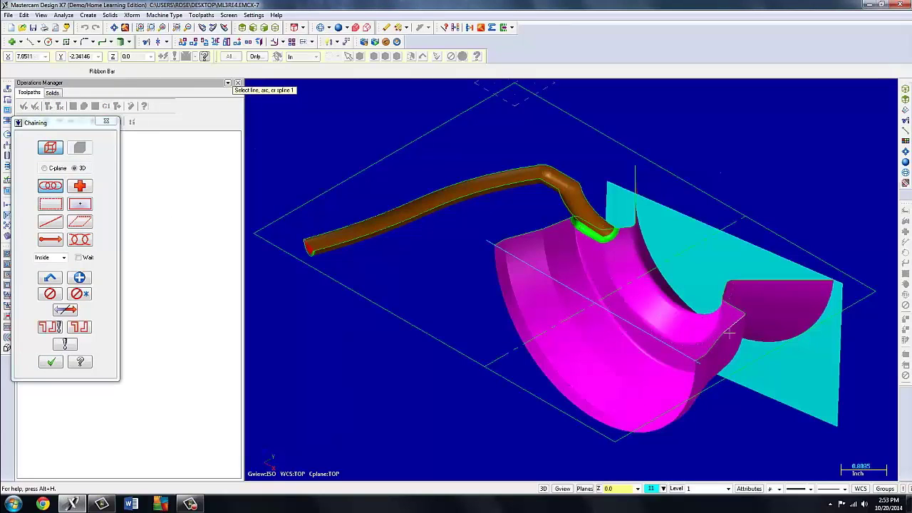
{"action": "left_click", "coordinate": [691, 356]}
{"action": "left_click", "coordinate": [53, 364]}
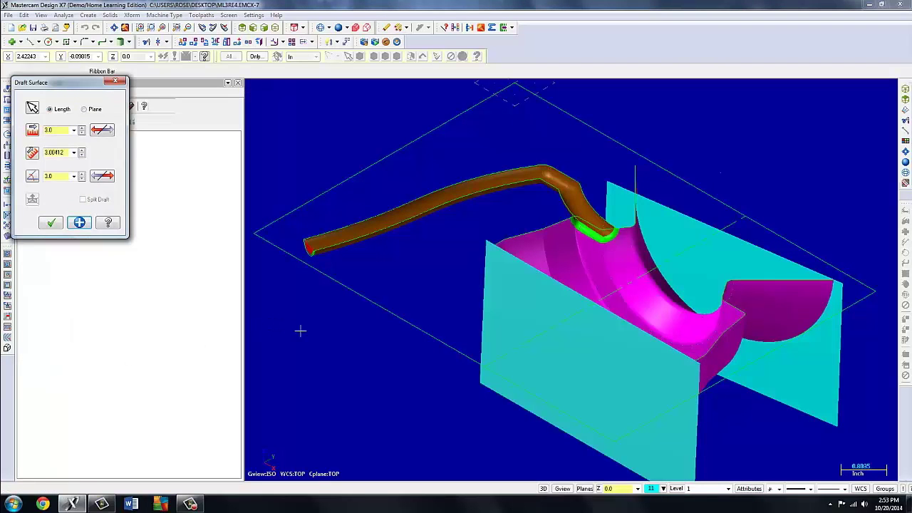
{"action": "mouse_move", "coordinate": [300, 330]}
{"action": "middle_mouse_down"}
{"action": "mouse_move", "coordinate": [277, 403]}
{"action": "mouse_move", "coordinate": [278, 396]}
{"action": "middle_mouse_up"}
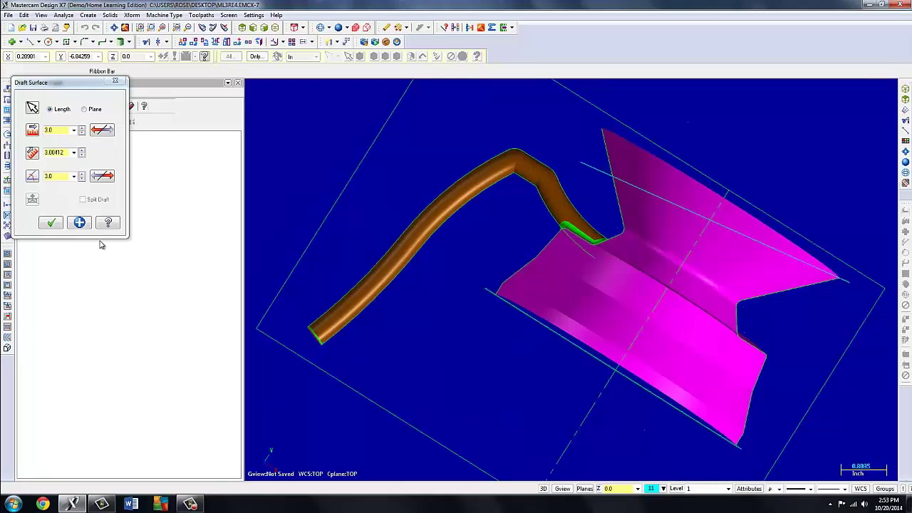
{"action": "left_click", "coordinate": [101, 177]}
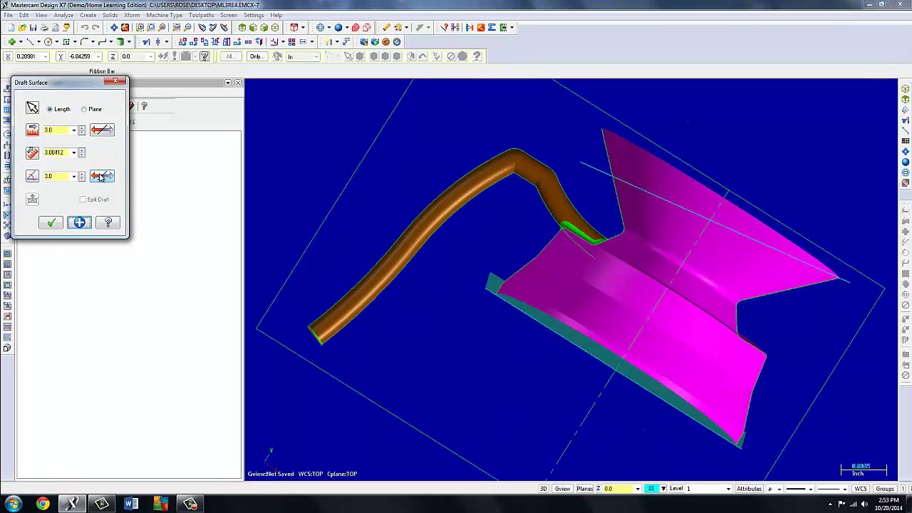
{"action": "left_click", "coordinate": [241, 27]}
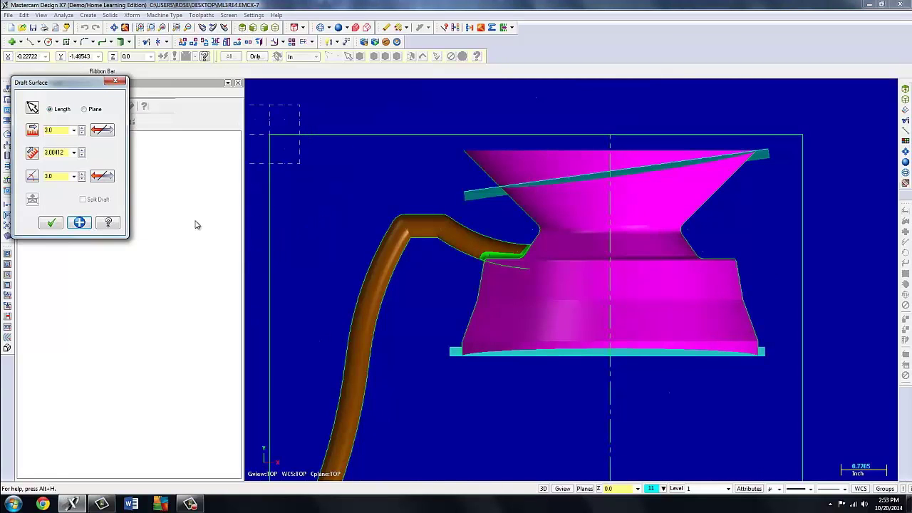
{"action": "left_click", "coordinate": [53, 225]}
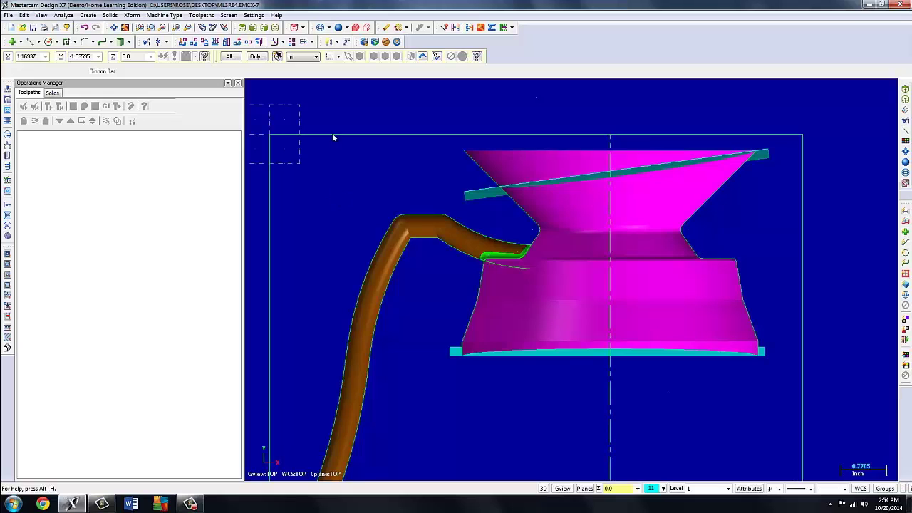
Extend the upper cone surface beyond its top edge and the base's lowest band beyond its bottom edge, each by 0.05.
{"action": "left_click", "coordinate": [89, 16]}
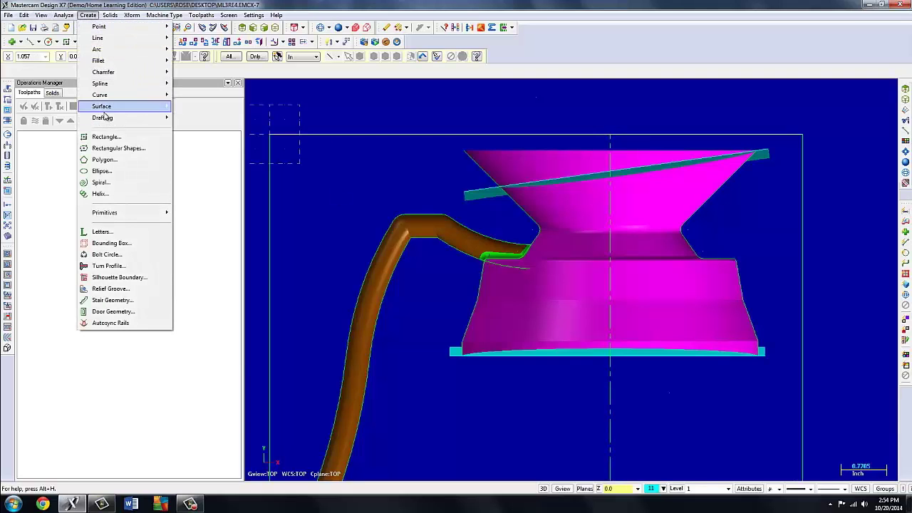
{"action": "mouse_move", "coordinate": [107, 109]}
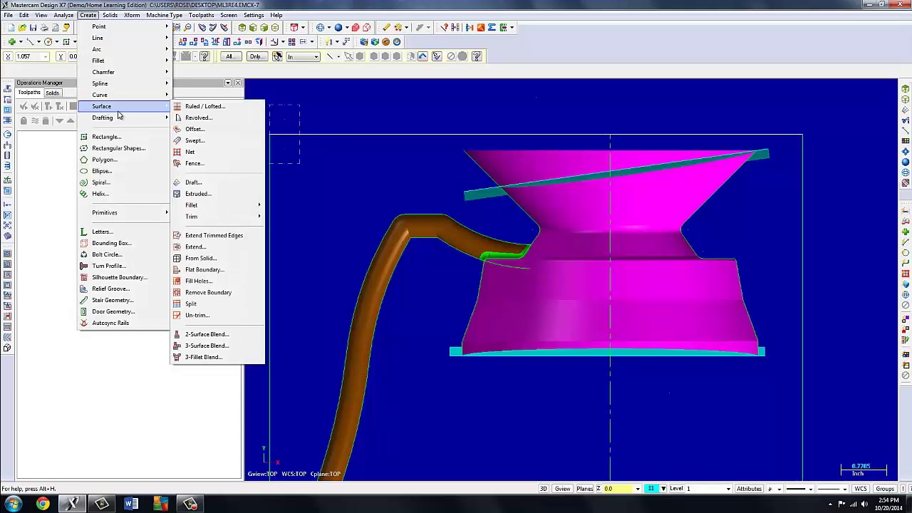
{"action": "left_click", "coordinate": [196, 247]}
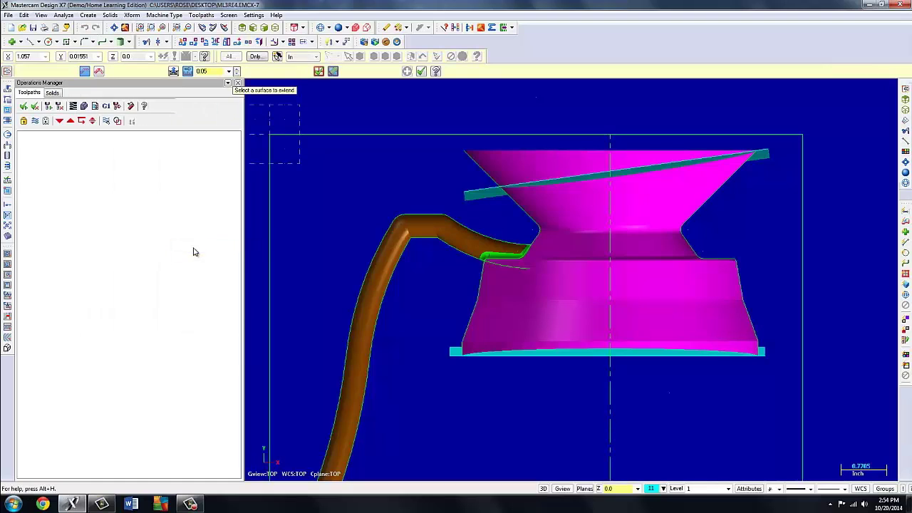
{"action": "left_click", "coordinate": [536, 158]}
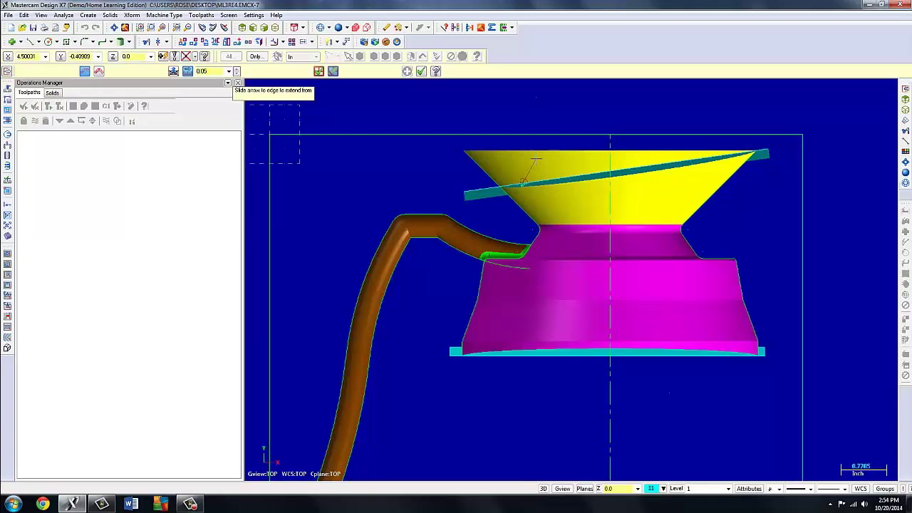
{"action": "left_click", "coordinate": [556, 92]}
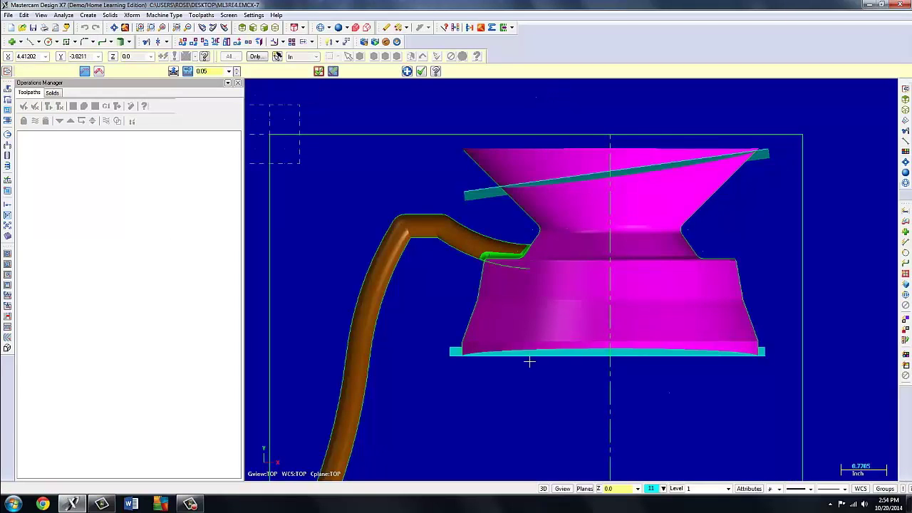
{"action": "left_click", "coordinate": [493, 343]}
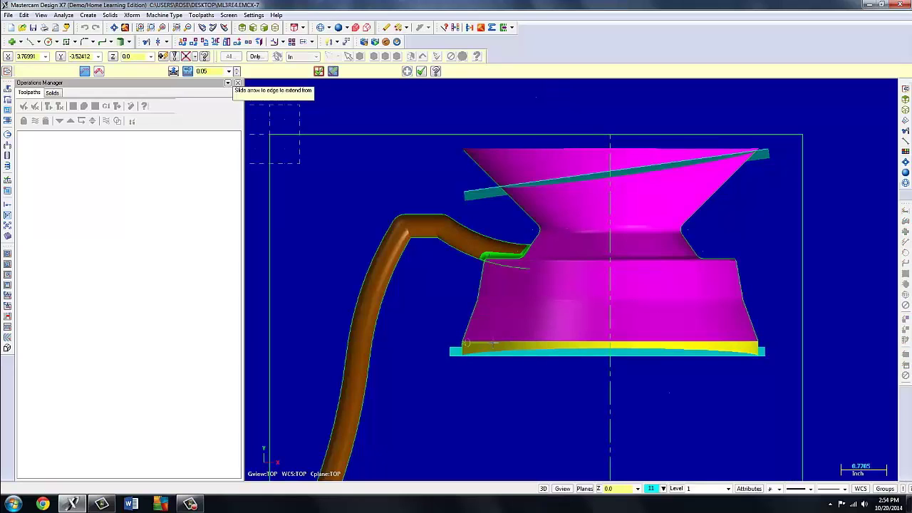
{"action": "left_click", "coordinate": [492, 392]}
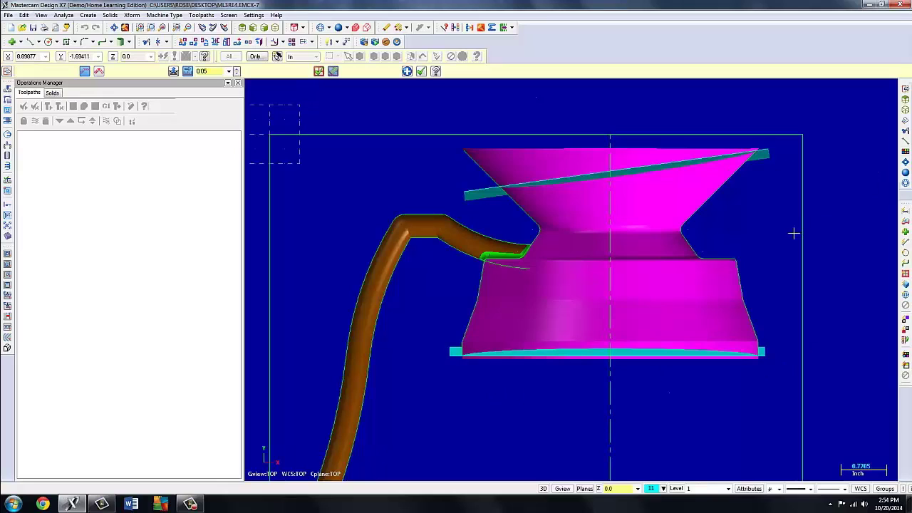
{"action": "left_click", "coordinate": [420, 71]}
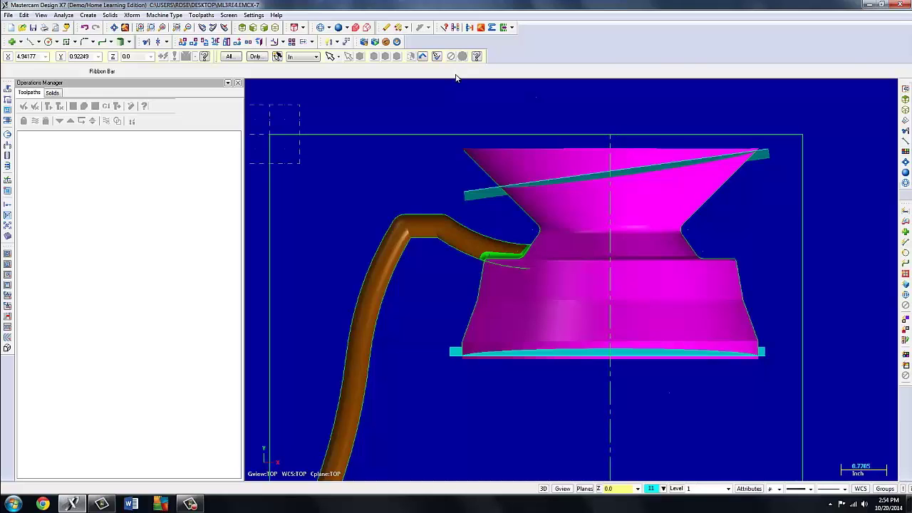
Set the current drawing color to green, number 10.
{"action": "left_click", "coordinate": [652, 488]}
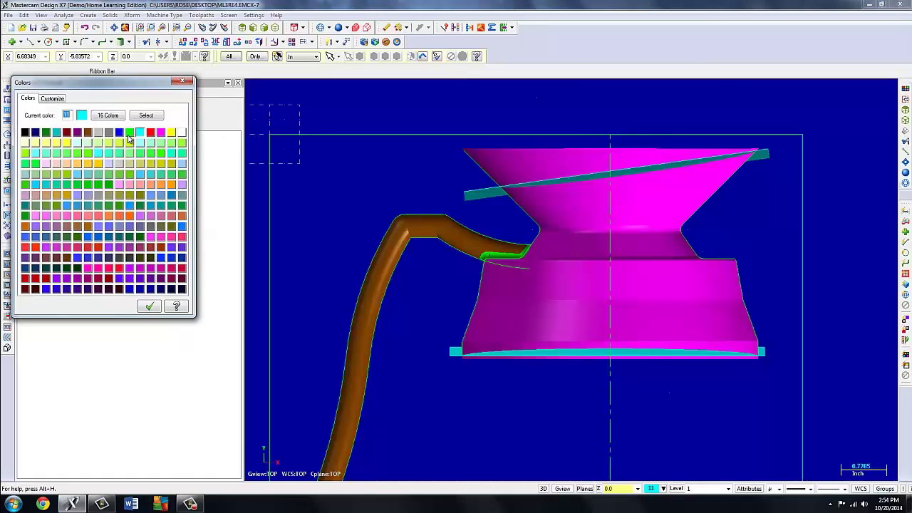
{"action": "left_click", "coordinate": [129, 134]}
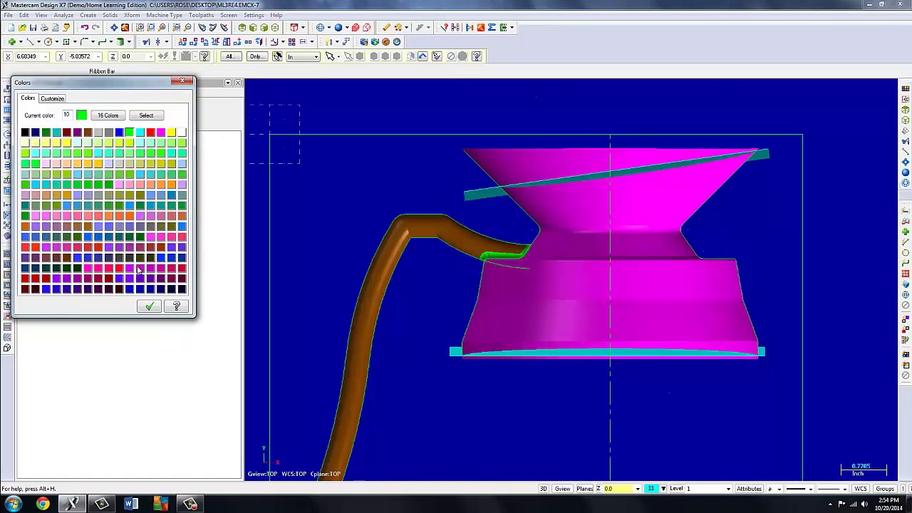
{"action": "left_click", "coordinate": [150, 306]}
Start a surface-to-surface fillet with the upper cone surface as the first set and the top draft surface as the second.
{"action": "left_click", "coordinate": [274, 28]}
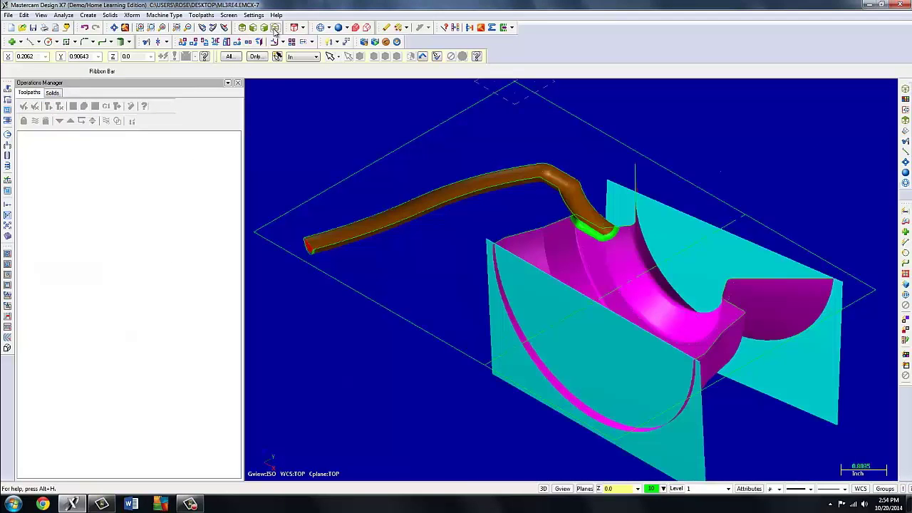
{"action": "middle_click_drag", "start_coordinate": [547, 181], "coordinate": [532, 228]}
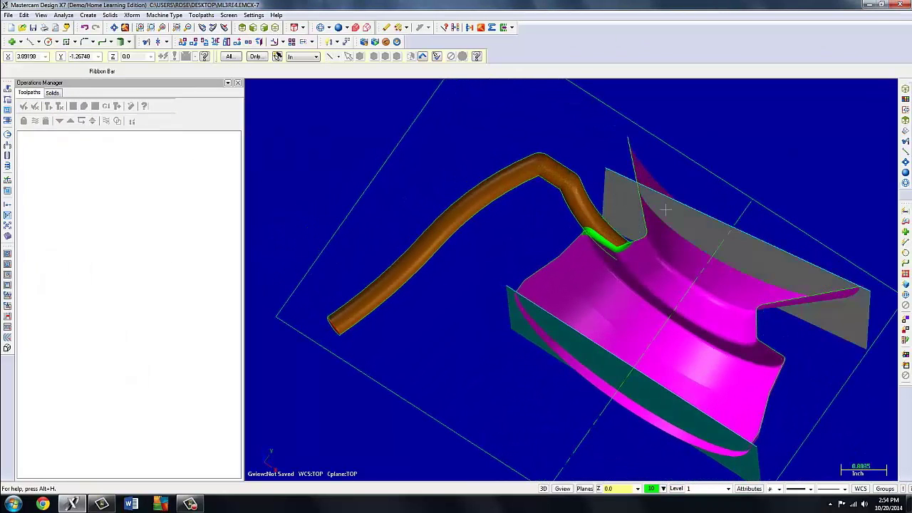
{"action": "middle_click_drag", "start_coordinate": [711, 230], "coordinate": [578, 243], "text": "shift"}
{"action": "scroll", "coordinate": [570, 263], "scroll_direction": "down", "scroll_amount": 2}
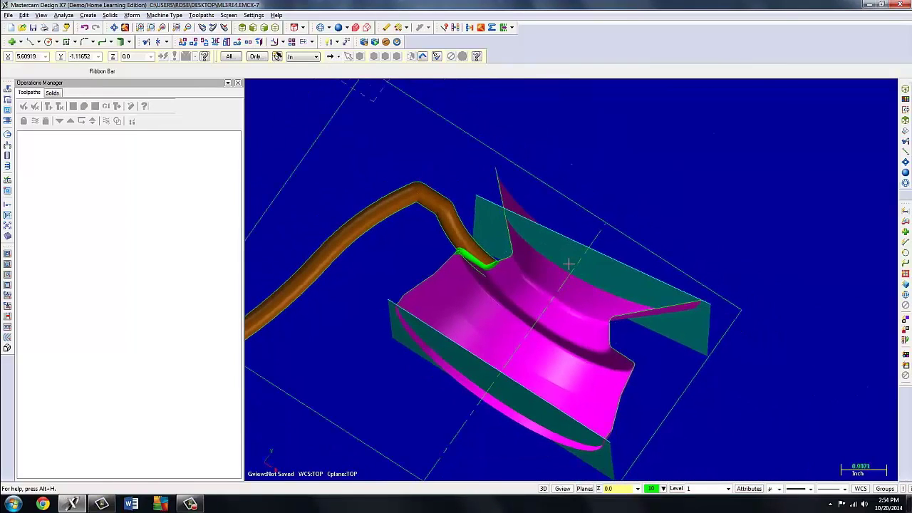
{"action": "scroll", "coordinate": [564, 268], "scroll_direction": "up", "scroll_amount": 6}
{"action": "scroll", "coordinate": [563, 269], "scroll_direction": "up", "scroll_amount": 2}
{"action": "middle_click_drag", "start_coordinate": [565, 271], "coordinate": [606, 250], "text": "shift"}
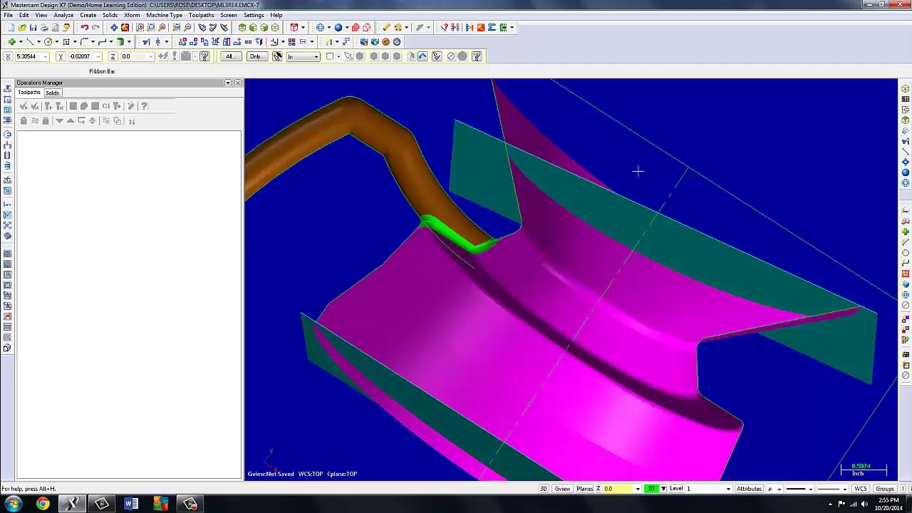
{"action": "scroll", "coordinate": [638, 171], "scroll_direction": "up", "scroll_amount": 2}
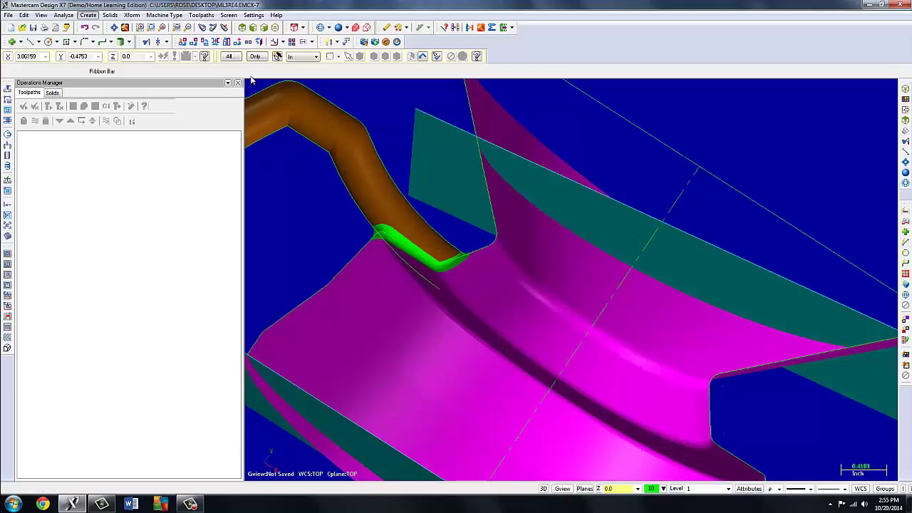
{"action": "left_click", "coordinate": [88, 15]}
{"action": "mouse_move", "coordinate": [100, 108]}
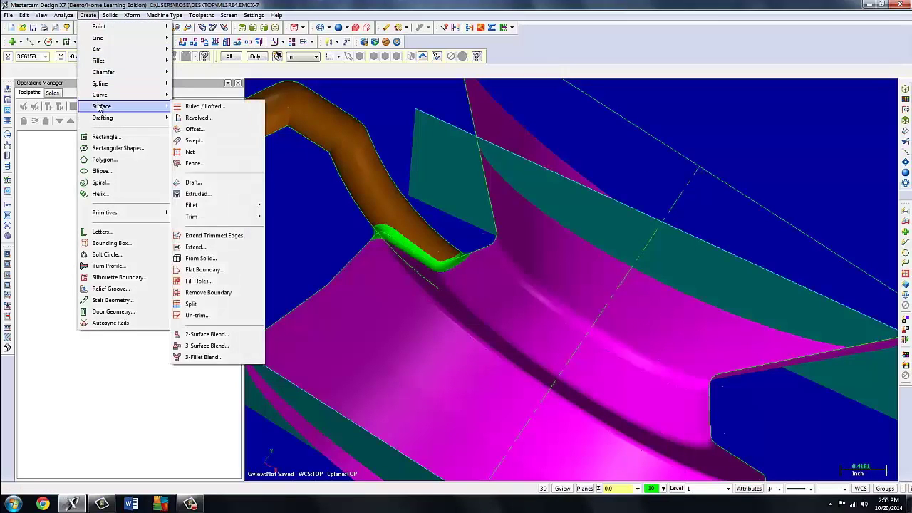
{"action": "mouse_move", "coordinate": [249, 208]}
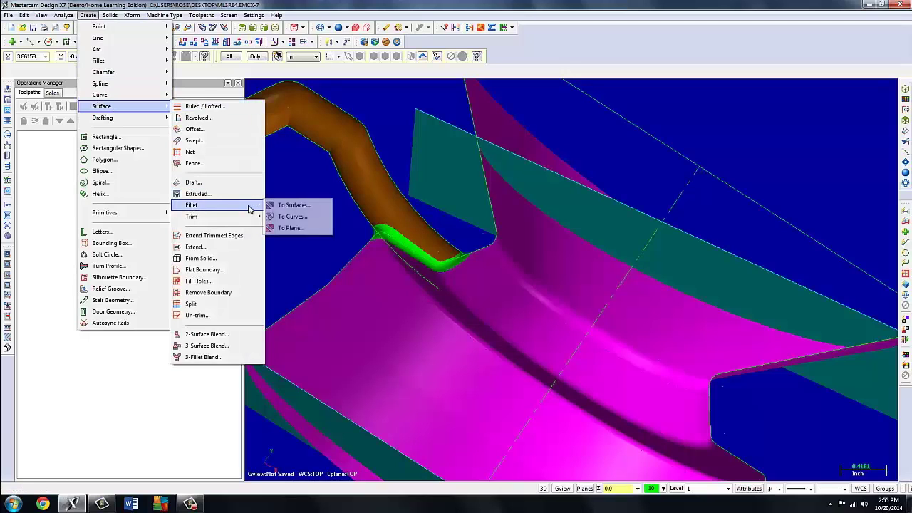
{"action": "left_click", "coordinate": [279, 206]}
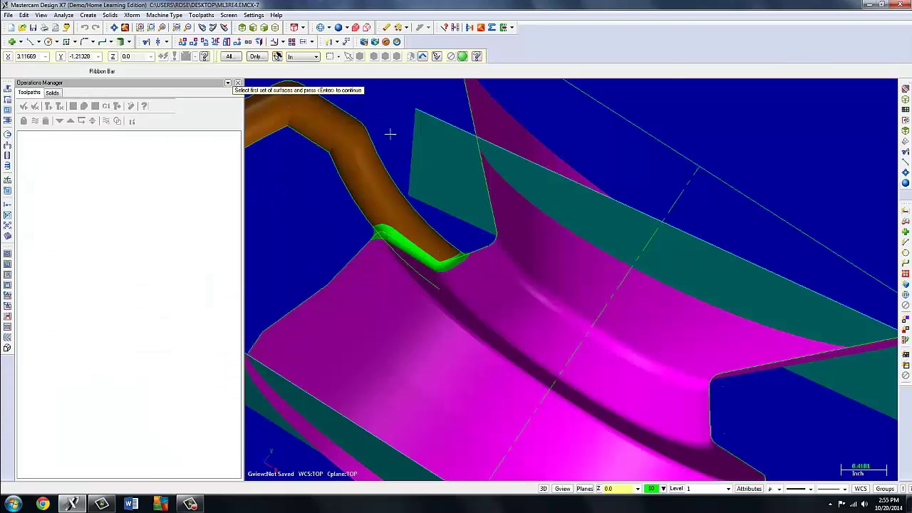
{"action": "left_click", "coordinate": [540, 245]}
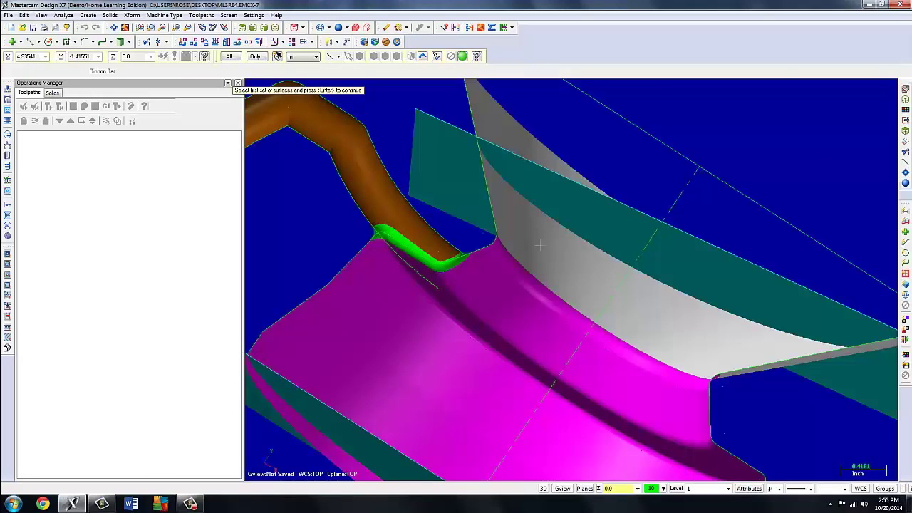
{"action": "left_click", "coordinate": [540, 245]}
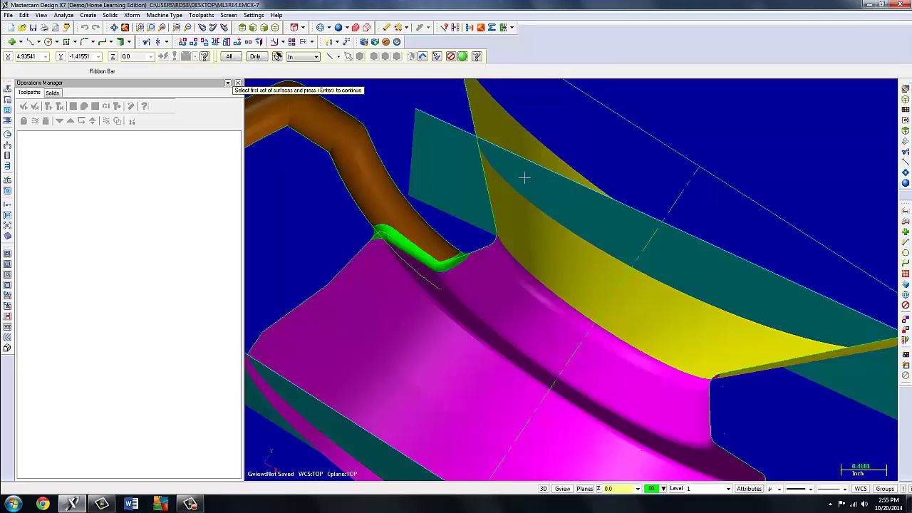
{"action": "left_click", "coordinate": [462, 57]}
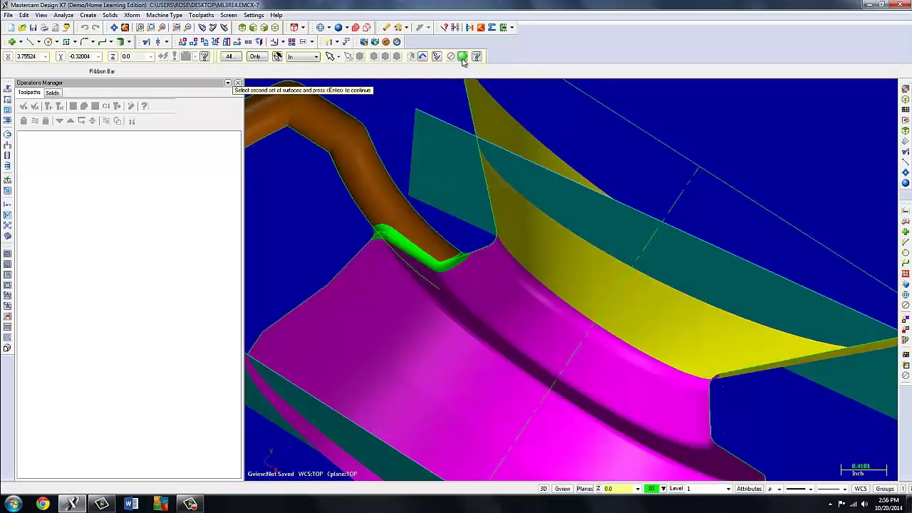
{"action": "left_click", "coordinate": [543, 194]}
{"action": "left_click", "coordinate": [462, 57]}
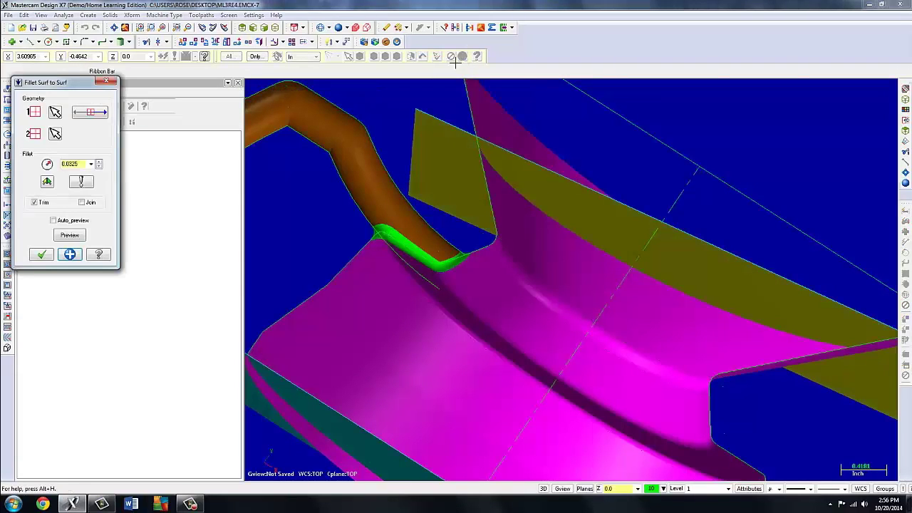
Set the fillet radius to 0.0625 and turn on automatic preview.
{"action": "left_click", "coordinate": [90, 164]}
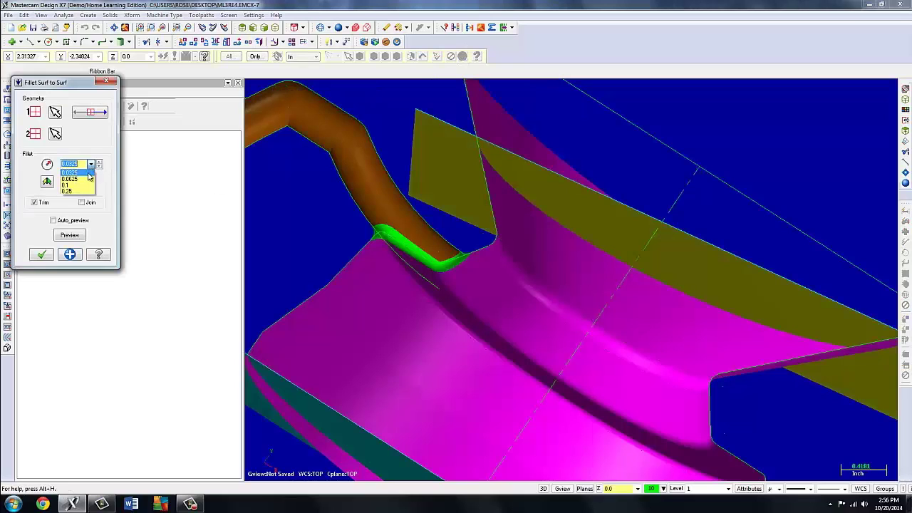
{"action": "left_click", "coordinate": [84, 183]}
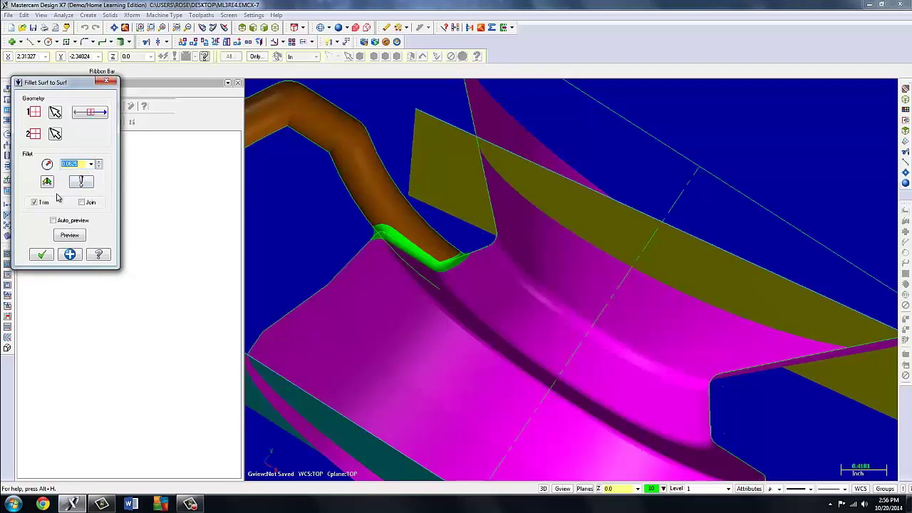
{"action": "left_click", "coordinate": [54, 222]}
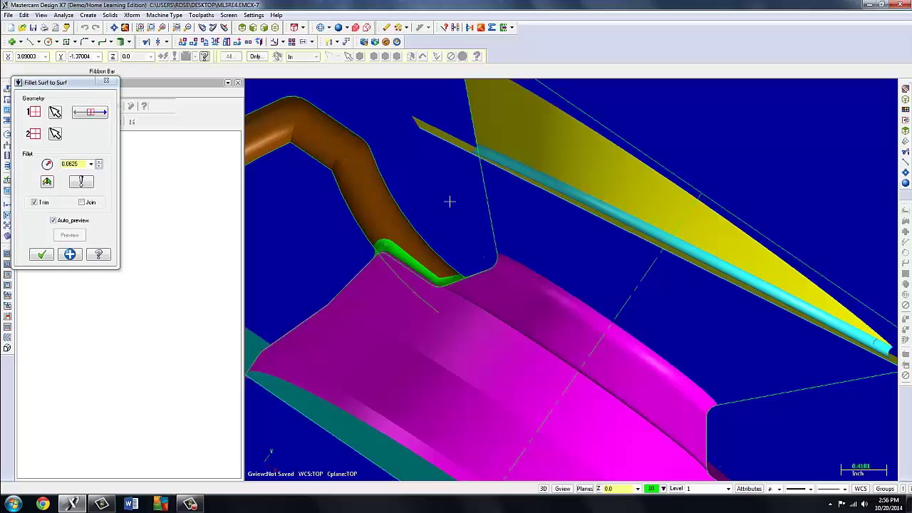
Flip the normals of the top draft surface and the upper cone surface for the fillet.
{"action": "left_click", "coordinate": [99, 113]}
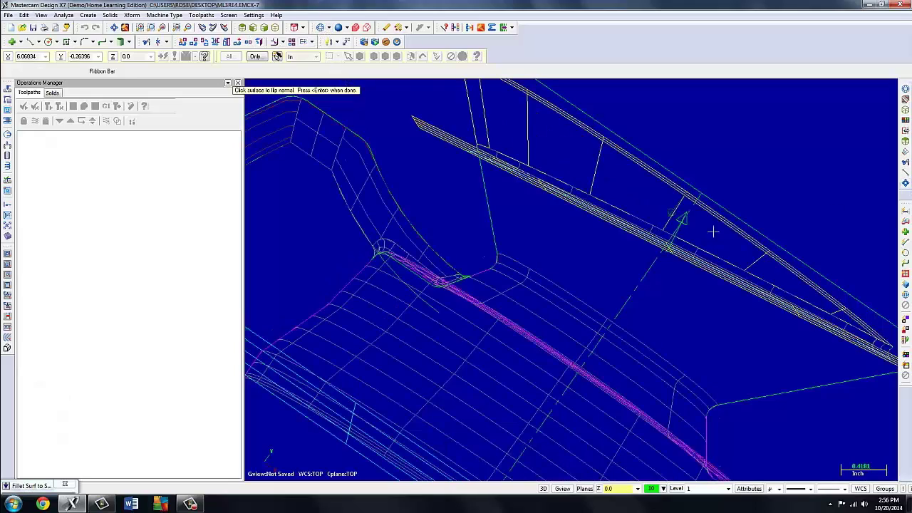
{"action": "mouse_move", "coordinate": [713, 230]}
{"action": "middle_mouse_down"}
{"action": "mouse_move", "coordinate": [729, 190]}
{"action": "mouse_move", "coordinate": [769, 228]}
{"action": "mouse_move", "coordinate": [732, 208]}
{"action": "middle_mouse_up"}
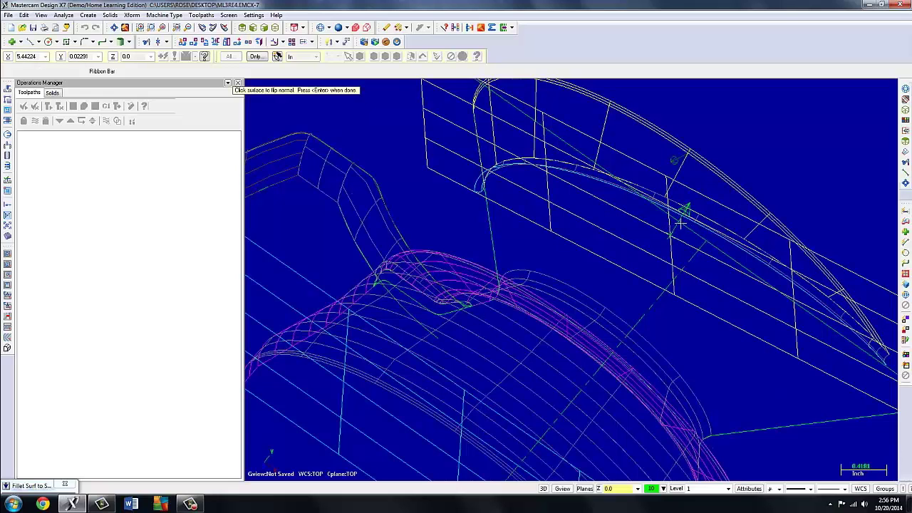
{"action": "left_click", "coordinate": [644, 226]}
{"action": "left_click", "coordinate": [684, 161]}
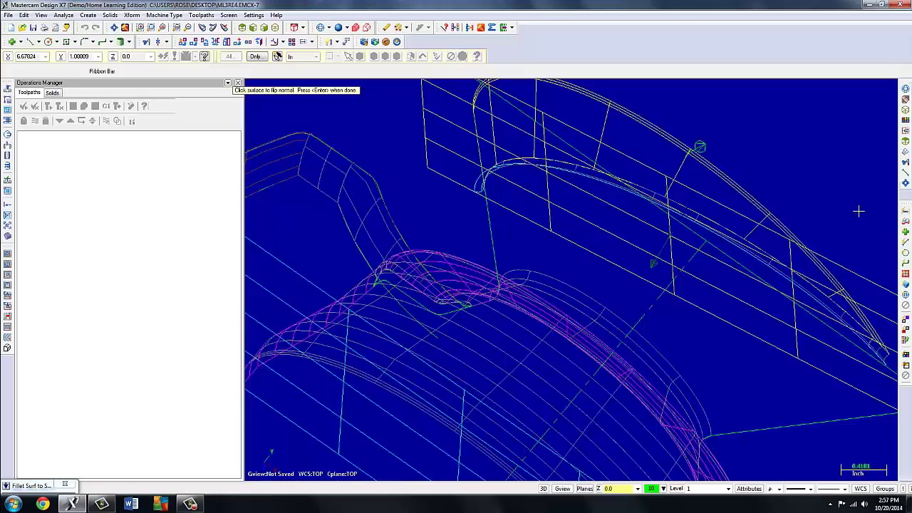
{"action": "key", "text": "Return"}
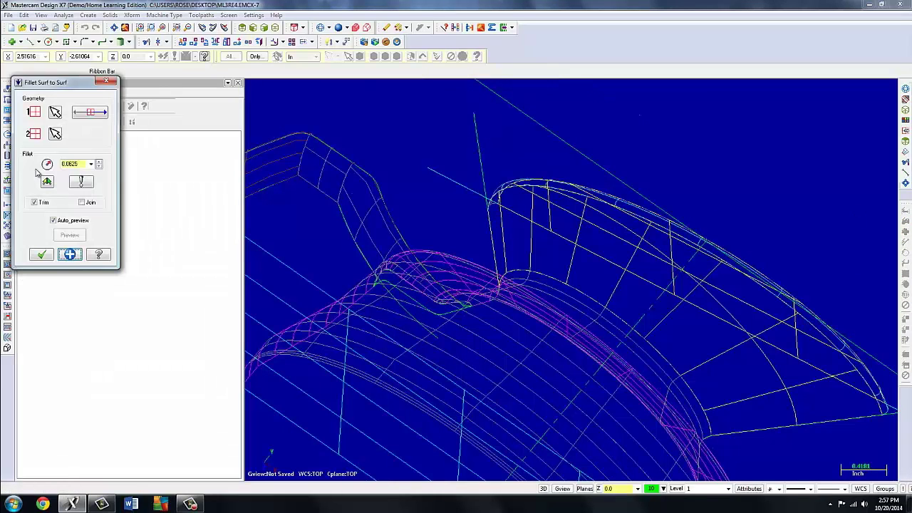
Preview the fillet between the upper cone and the top draft surface with shading on, and create it.
{"action": "left_click", "coordinate": [52, 221]}
{"action": "left_click", "coordinate": [338, 28]}
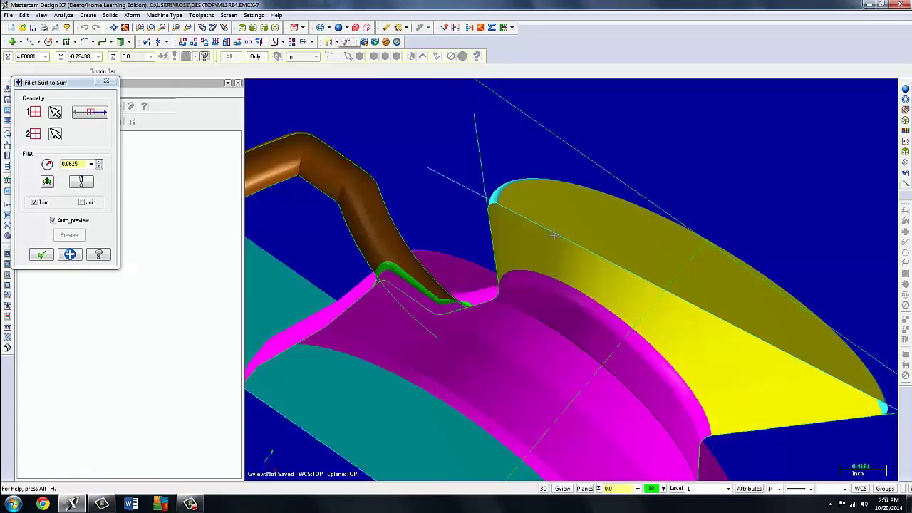
{"action": "scroll", "coordinate": [550, 251], "scroll_direction": "up", "scroll_amount": 2}
{"action": "scroll", "coordinate": [550, 252], "scroll_direction": "up", "scroll_amount": 2}
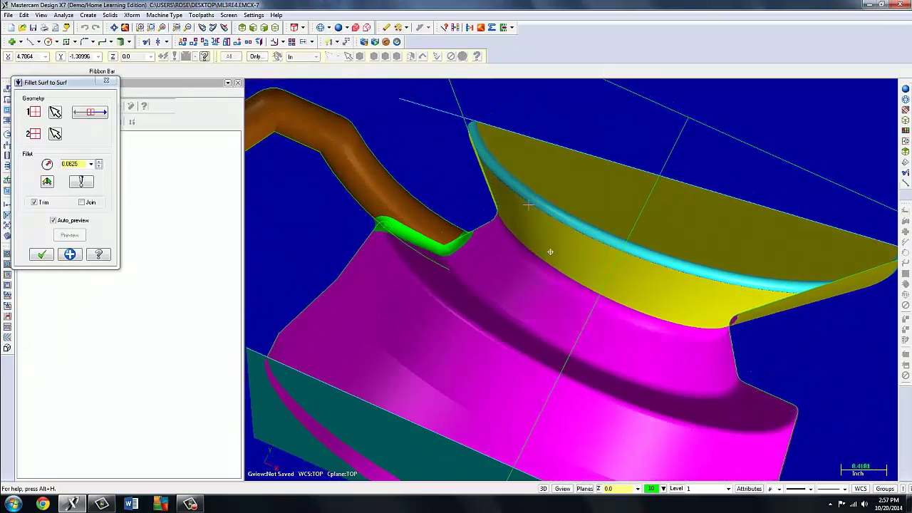
{"action": "middle_click_drag", "start_coordinate": [529, 205], "coordinate": [520, 235]}
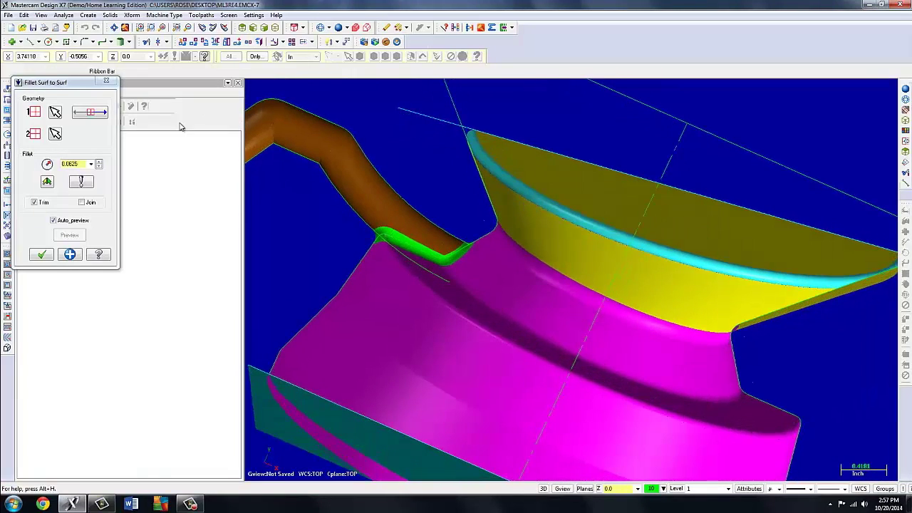
{"action": "left_click", "coordinate": [71, 256]}
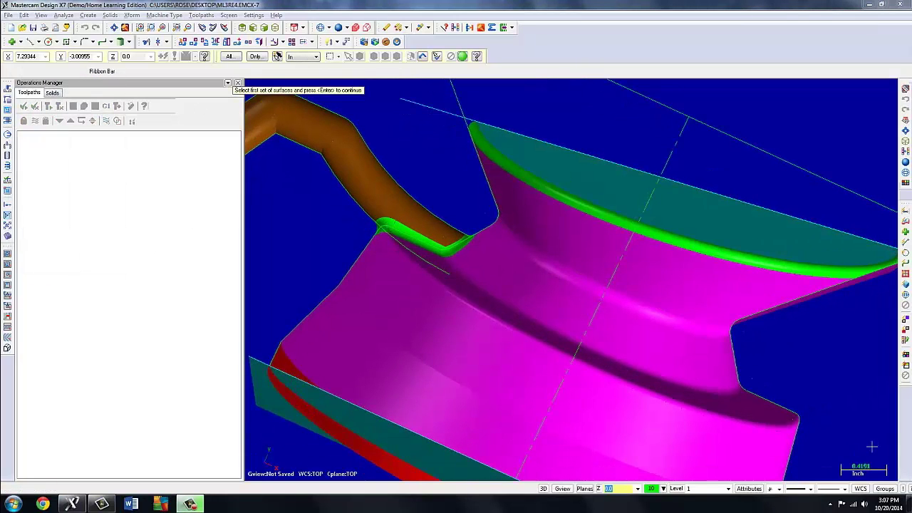
Select the red lowest band of the base as the next fillet's first set and the bottom draft surface as its second.
{"action": "left_click", "coordinate": [576, 438]}
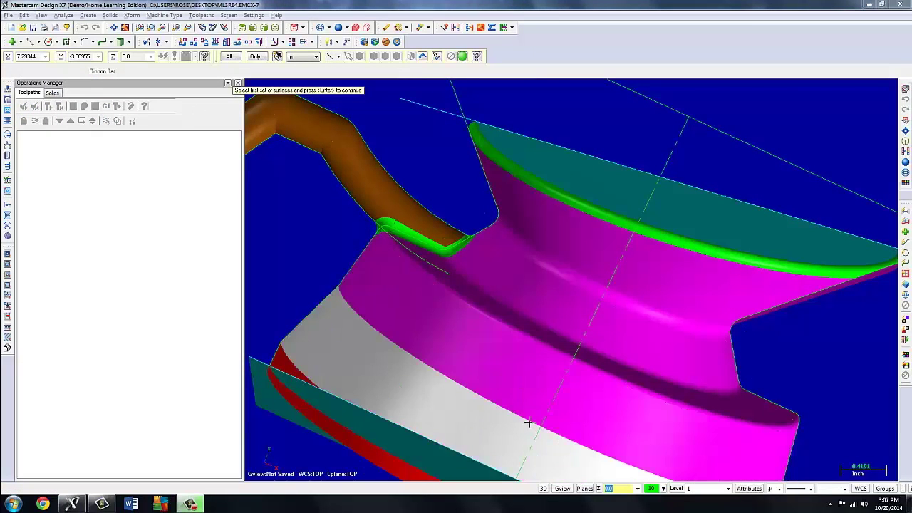
{"action": "scroll", "coordinate": [528, 421], "scroll_direction": "down", "scroll_amount": 3}
{"action": "scroll", "coordinate": [528, 410], "scroll_direction": "up", "scroll_amount": 7}
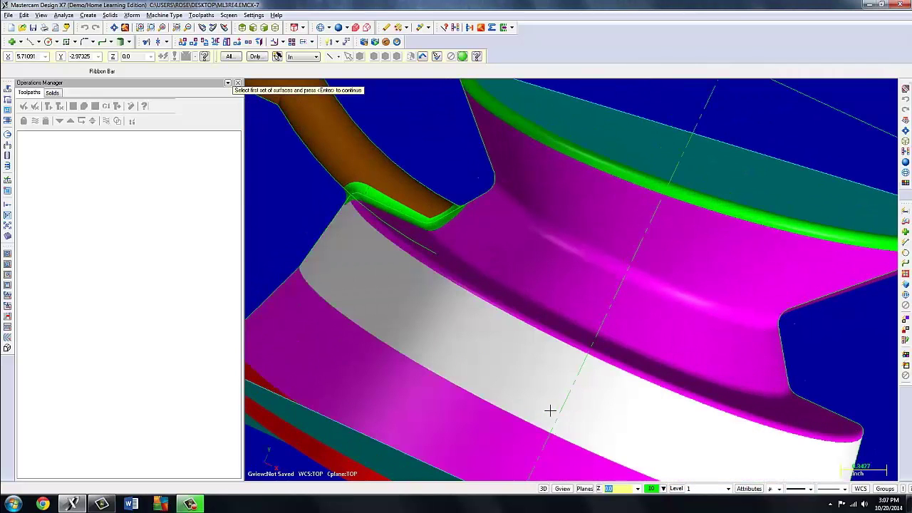
{"action": "middle_click_drag", "start_coordinate": [549, 406], "coordinate": [666, 283]}
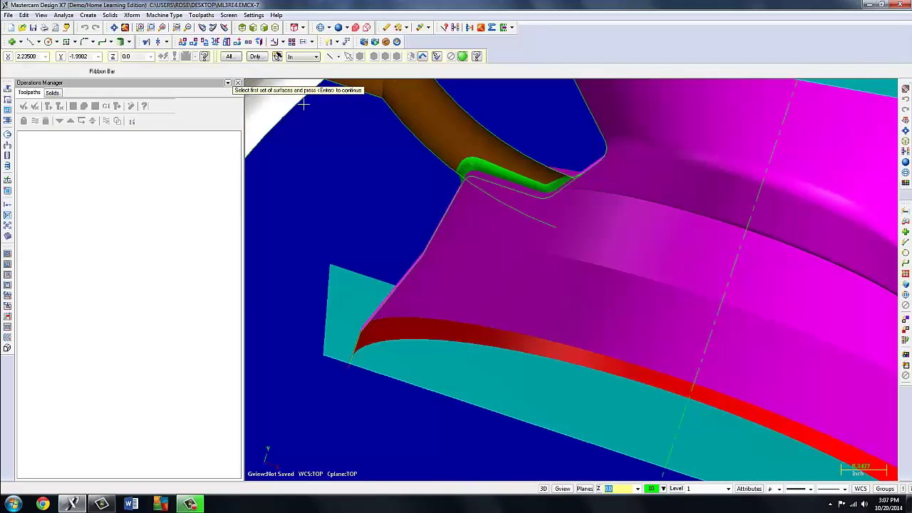
{"action": "left_click", "coordinate": [407, 335]}
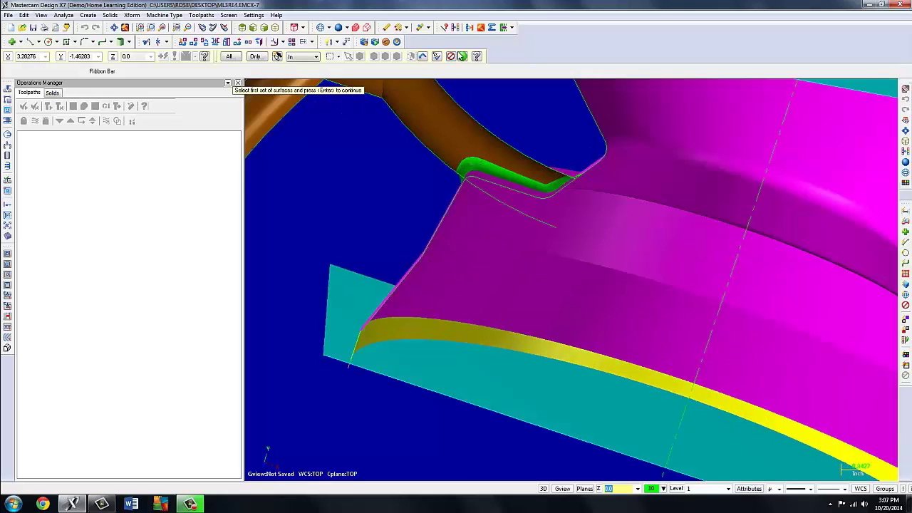
{"action": "left_click", "coordinate": [462, 58]}
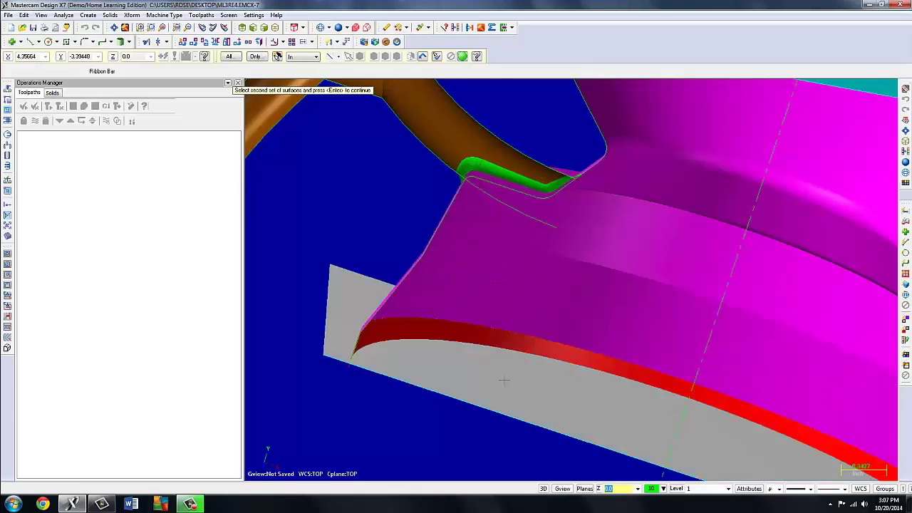
{"action": "left_click", "coordinate": [504, 389]}
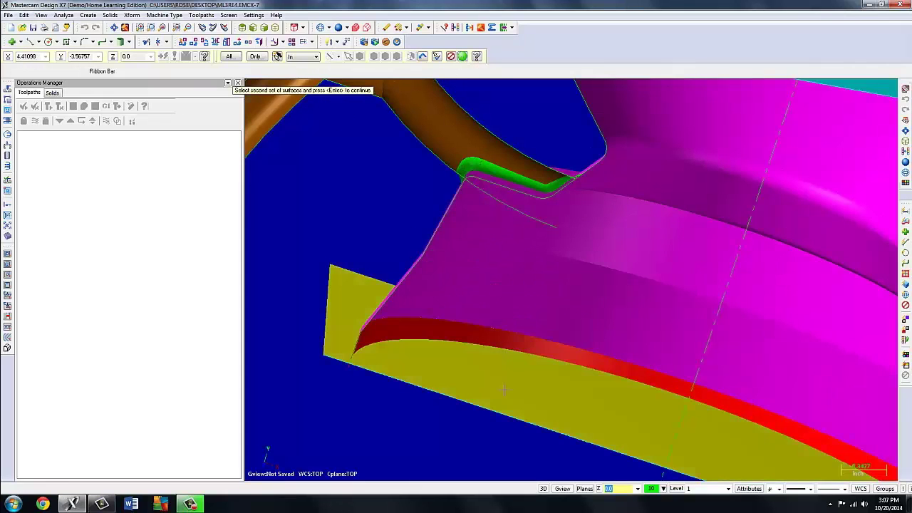
{"action": "left_click", "coordinate": [463, 58]}
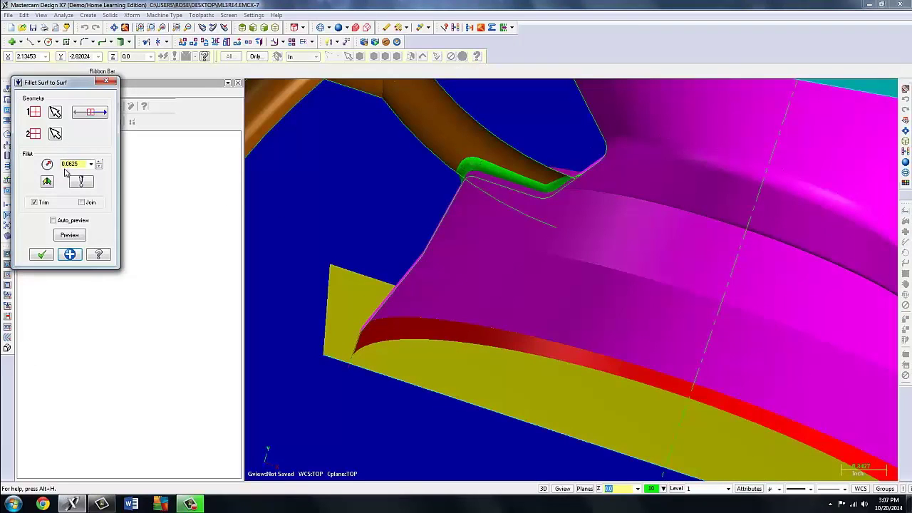
Turn on automatic preview for the 0.0625 base fillet and examine the previewed blend along the bottom draft surface.
{"action": "left_click", "coordinate": [53, 221]}
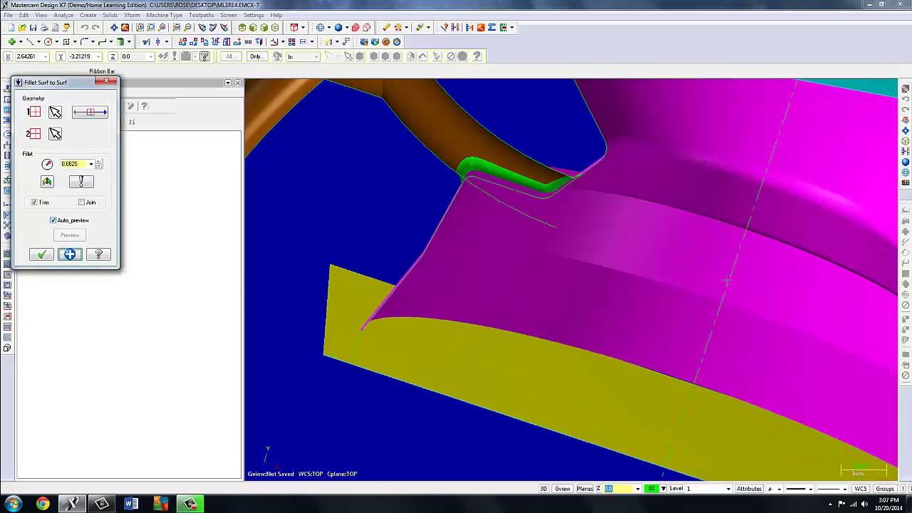
{"action": "scroll", "coordinate": [499, 415], "scroll_direction": "up", "scroll_amount": 2}
{"action": "scroll", "coordinate": [498, 416], "scroll_direction": "down", "scroll_amount": 5}
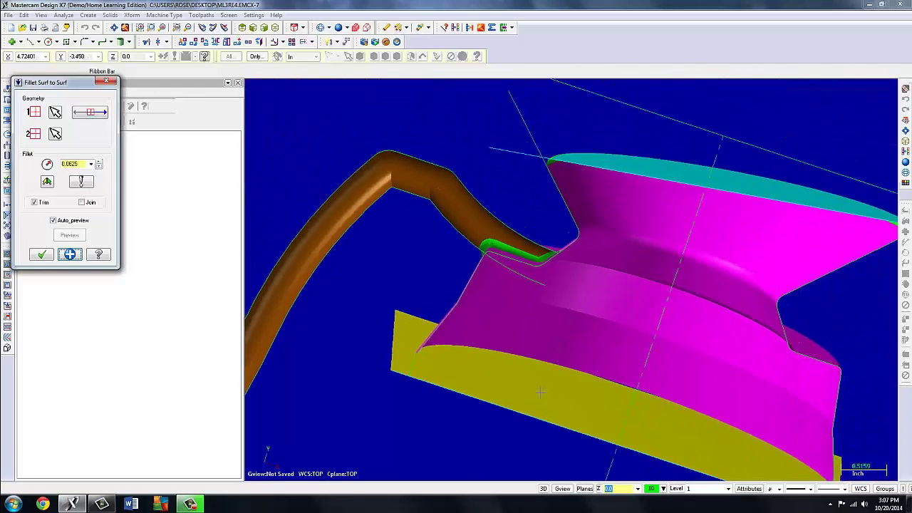
{"action": "scroll", "coordinate": [544, 389], "scroll_direction": "down", "scroll_amount": 1}
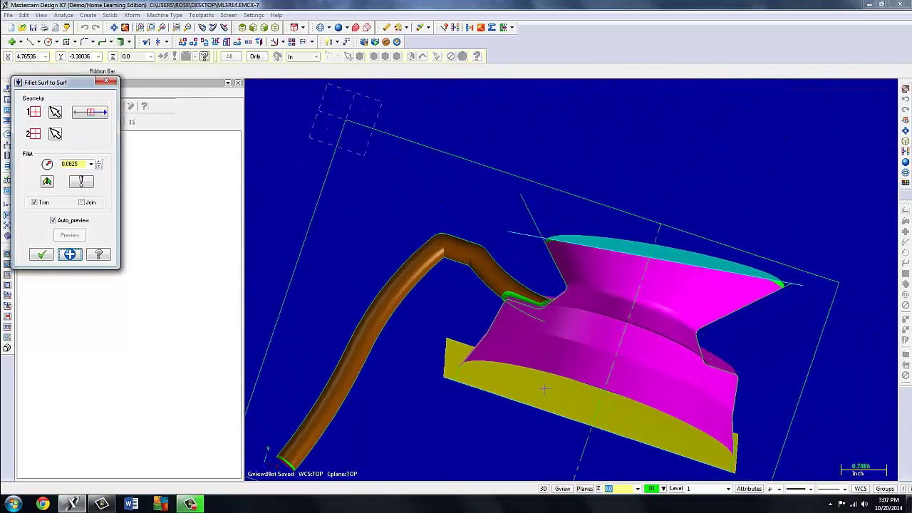
{"action": "middle_click_drag", "start_coordinate": [545, 384], "coordinate": [552, 354]}
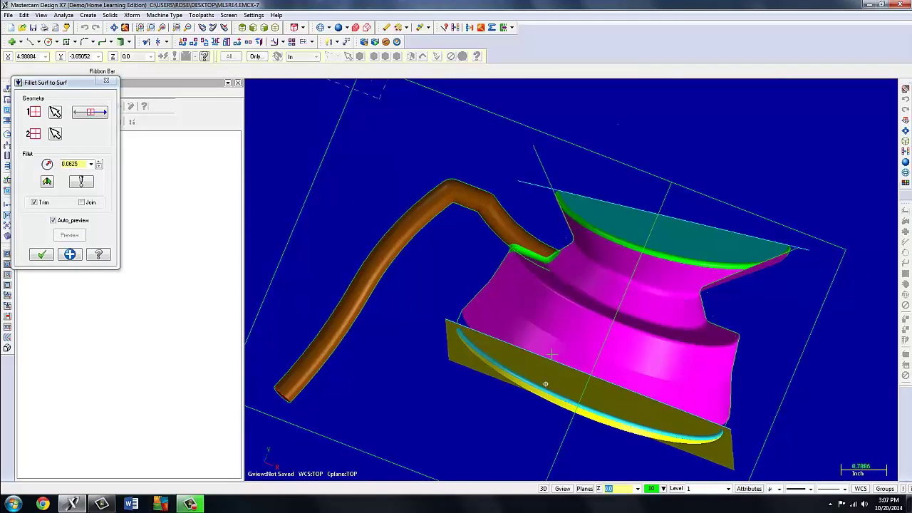
{"action": "middle_click_drag", "start_coordinate": [552, 354], "coordinate": [545, 384]}
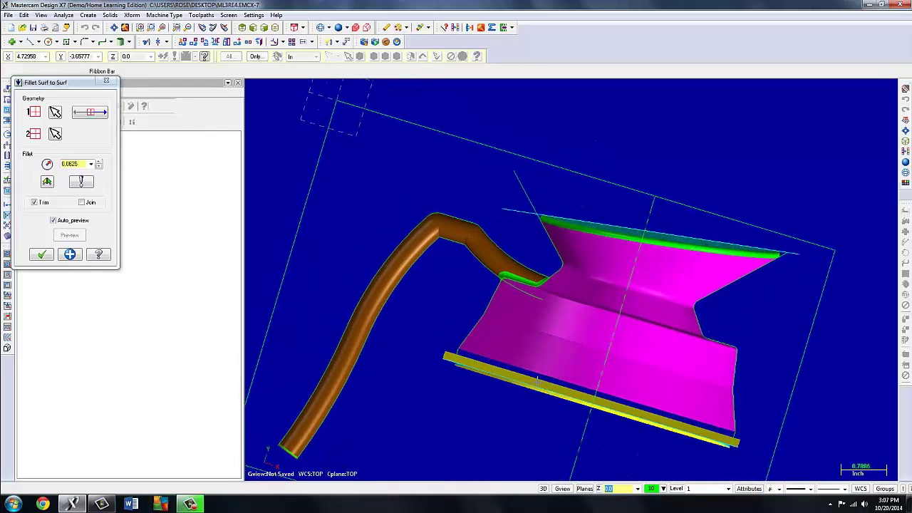
Flip the normal of the base's lowest band in wireframe display and check the resulting fillet preview with shading on.
{"action": "left_click", "coordinate": [91, 111]}
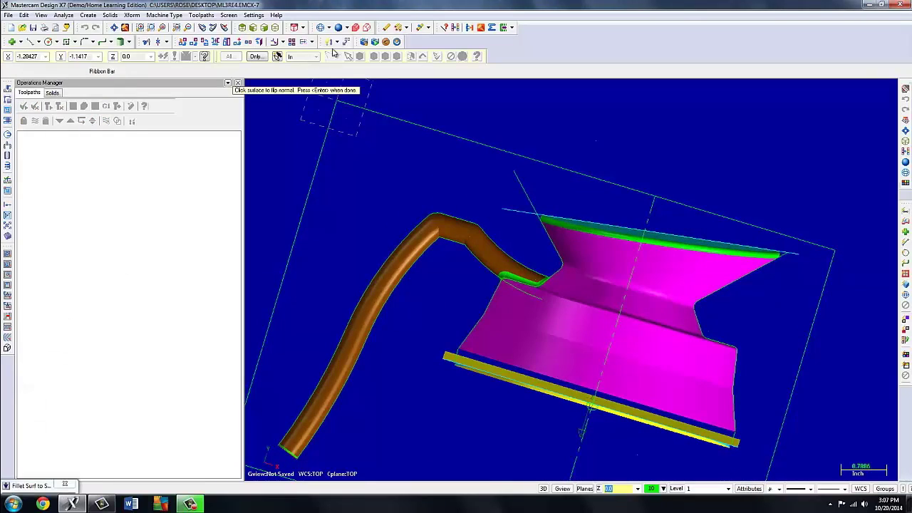
{"action": "left_click", "coordinate": [321, 28]}
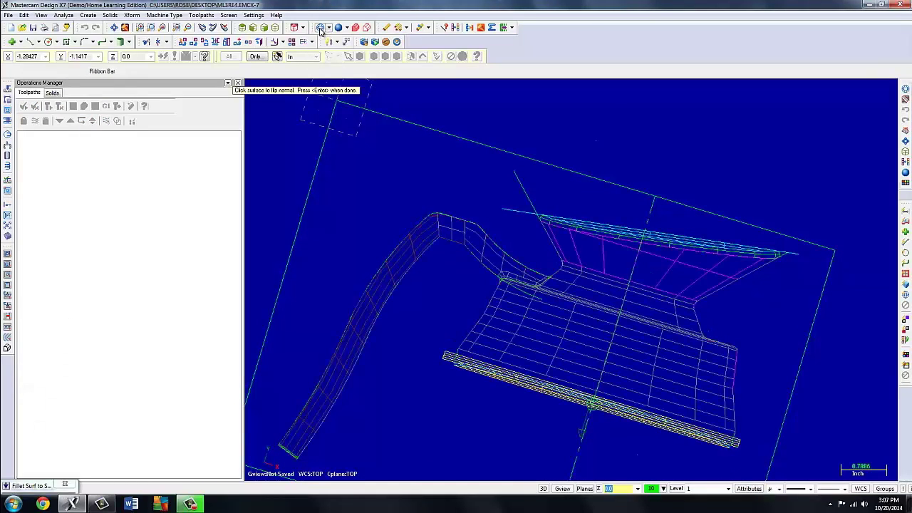
{"action": "middle_click_drag", "start_coordinate": [591, 382], "coordinate": [620, 378]}
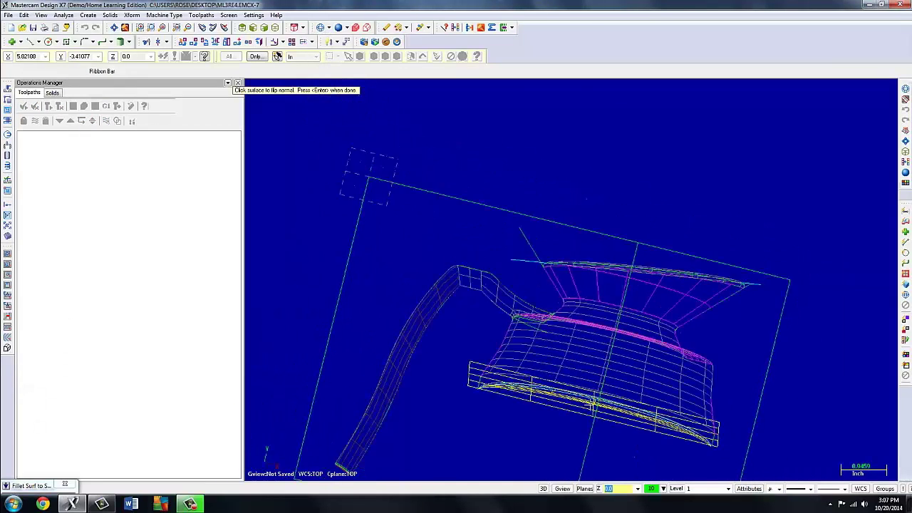
{"action": "middle_click_drag", "start_coordinate": [588, 408], "coordinate": [583, 411]}
{"action": "scroll", "coordinate": [580, 411], "scroll_direction": "up", "scroll_amount": 5}
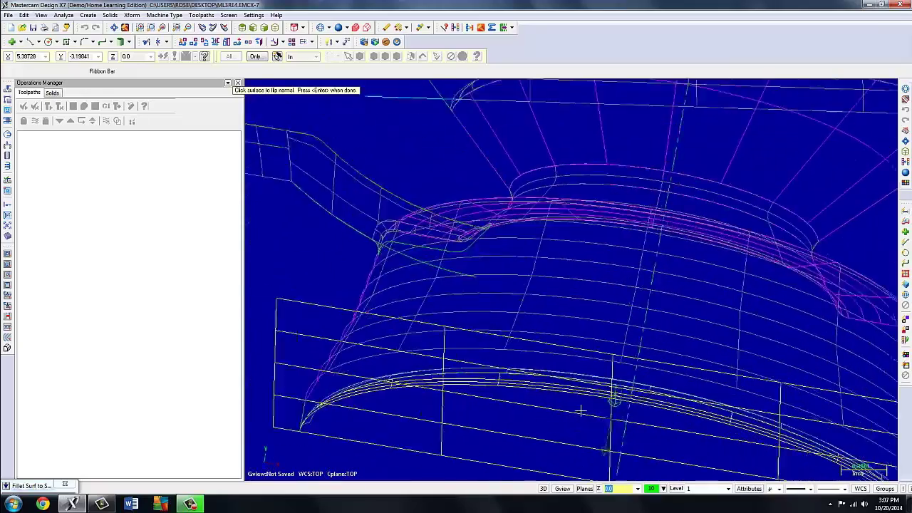
{"action": "scroll", "coordinate": [581, 411], "scroll_direction": "up", "scroll_amount": 4}
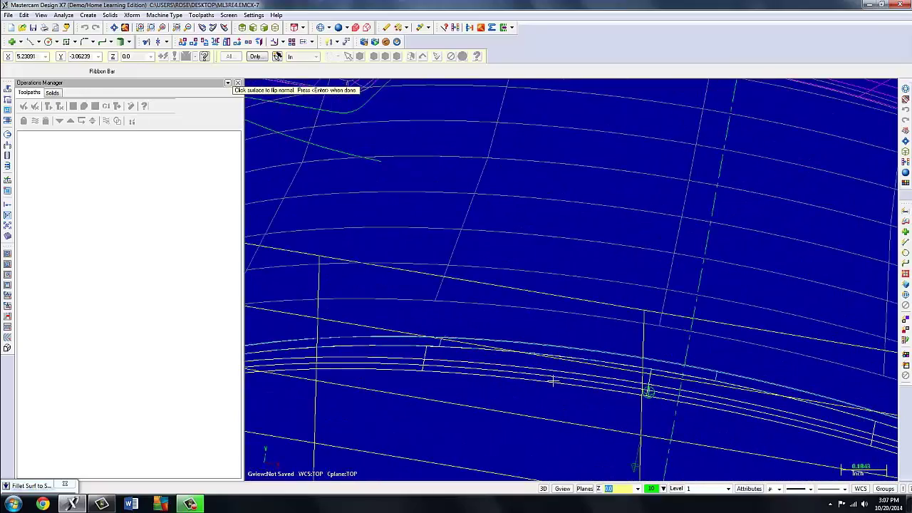
{"action": "scroll", "coordinate": [545, 382], "scroll_direction": "down", "scroll_amount": 1}
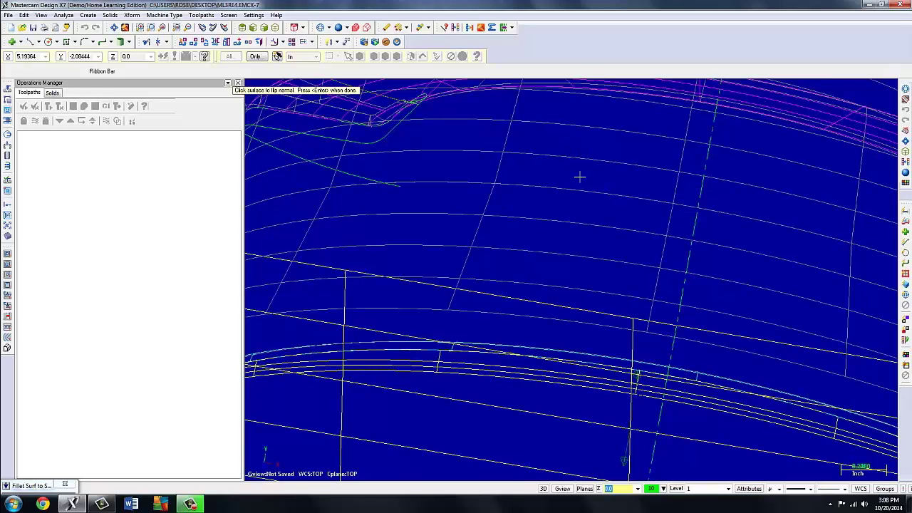
{"action": "key", "text": "Return"}
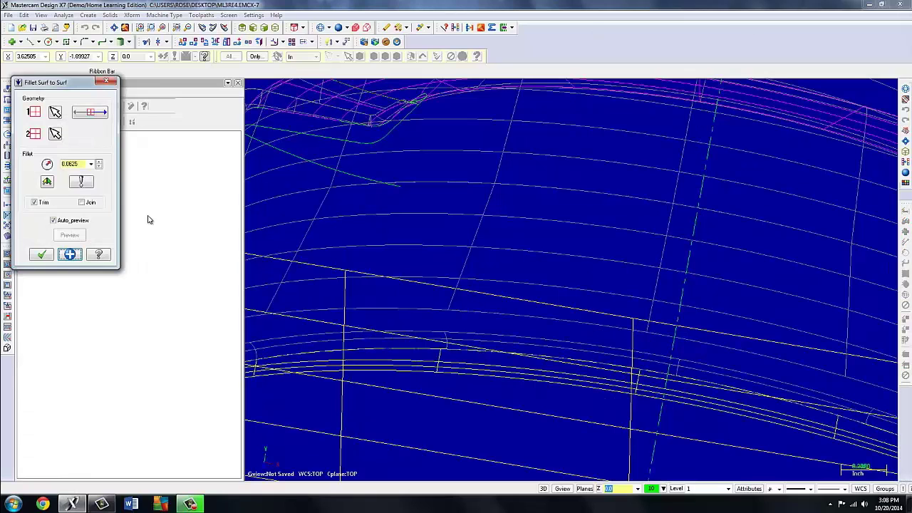
{"action": "left_click", "coordinate": [339, 28]}
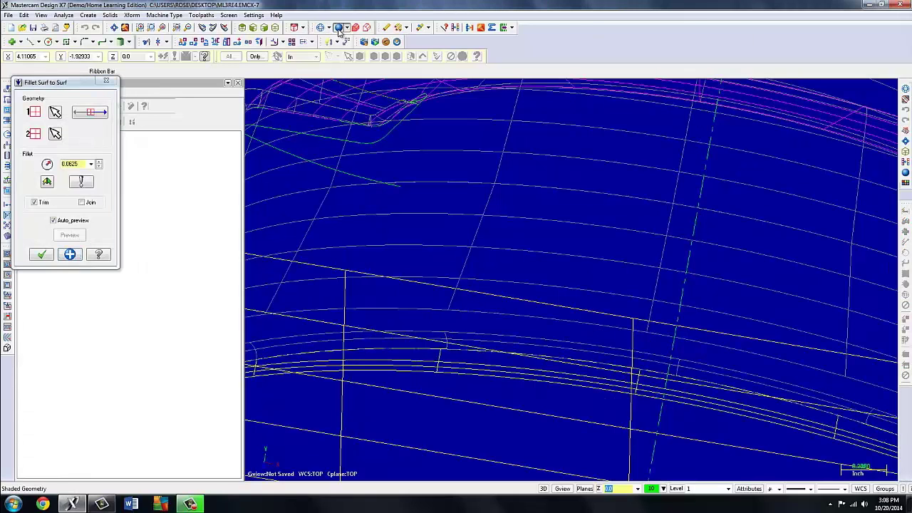
{"action": "scroll", "coordinate": [550, 380], "scroll_direction": "down", "scroll_amount": 8}
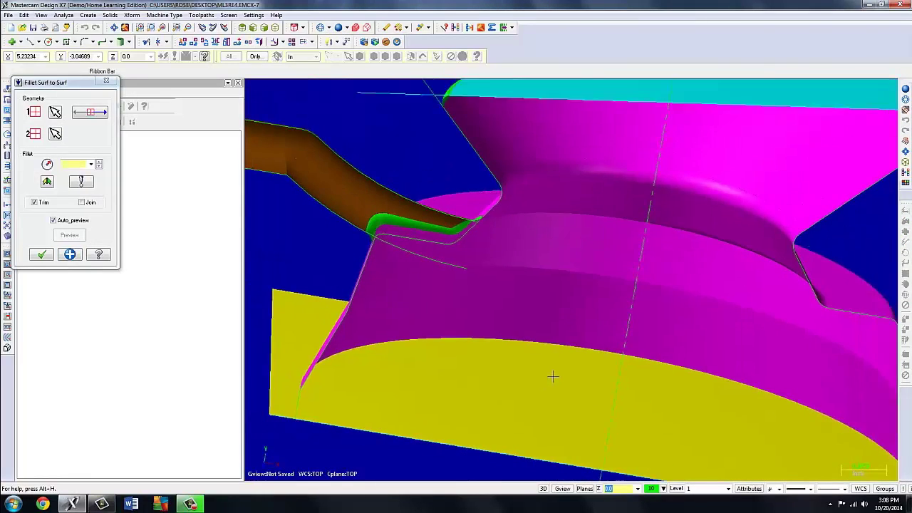
{"action": "scroll", "coordinate": [554, 375], "scroll_direction": "down", "scroll_amount": 1}
{"action": "mouse_move", "coordinate": [554, 376]}
{"action": "middle_mouse_down"}
{"action": "mouse_move", "coordinate": [546, 342]}
{"action": "mouse_move", "coordinate": [544, 358]}
{"action": "mouse_move", "coordinate": [555, 350]}
{"action": "mouse_move", "coordinate": [553, 360]}
{"action": "middle_mouse_up"}
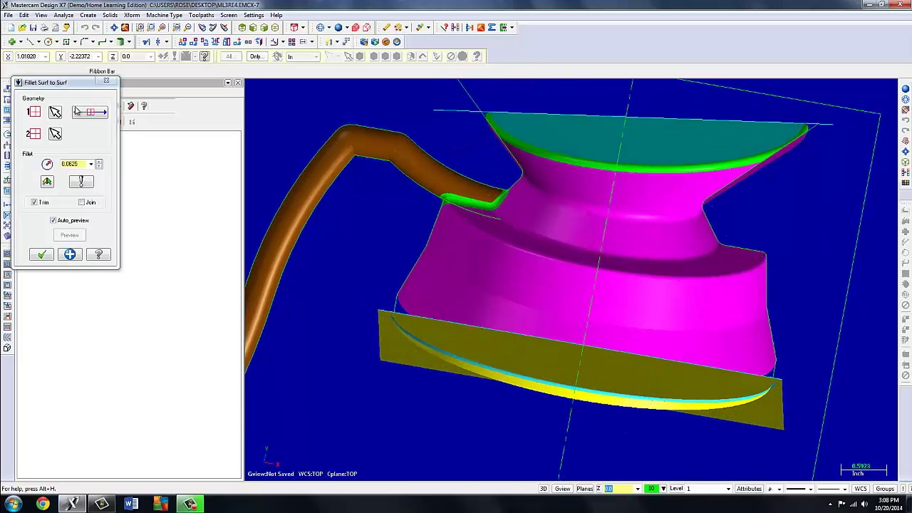
Flip the normal of the bottom draft surface in wireframe display and check the normal directions of both fillet surfaces.
{"action": "left_click", "coordinate": [89, 112]}
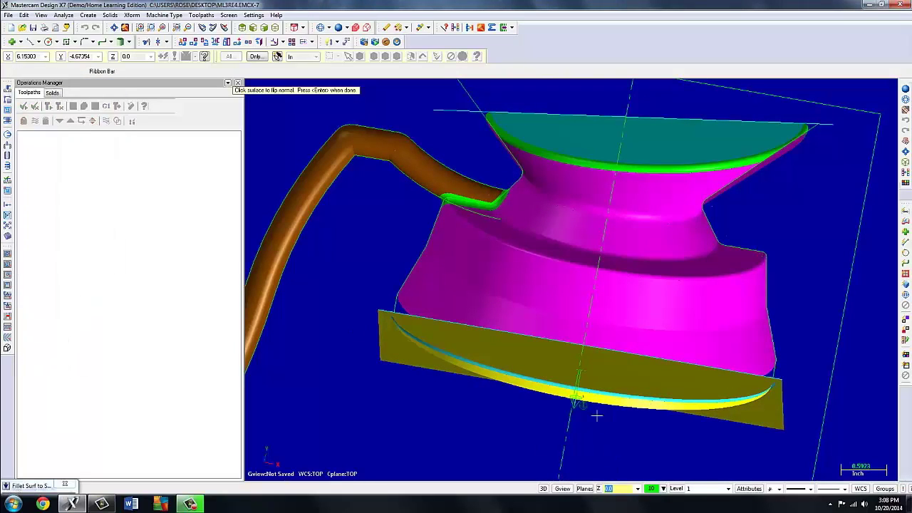
{"action": "left_click", "coordinate": [320, 27]}
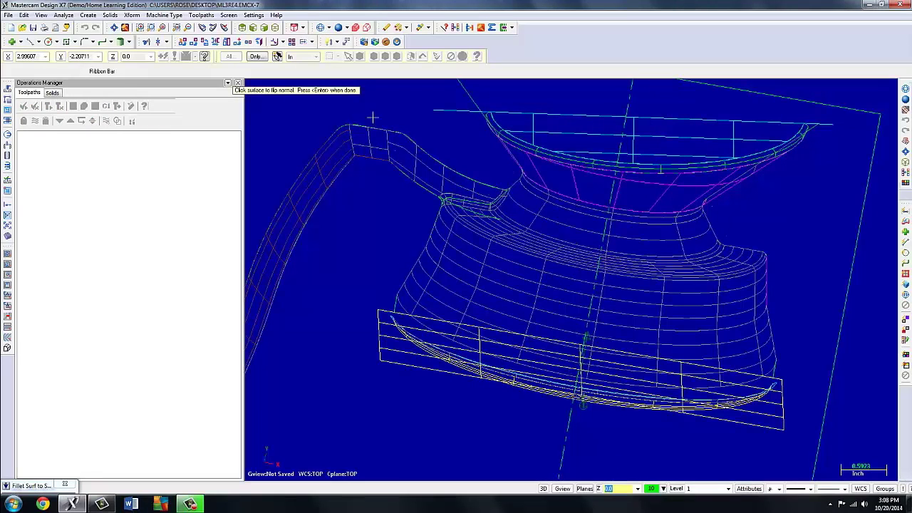
{"action": "key", "text": "Return"}
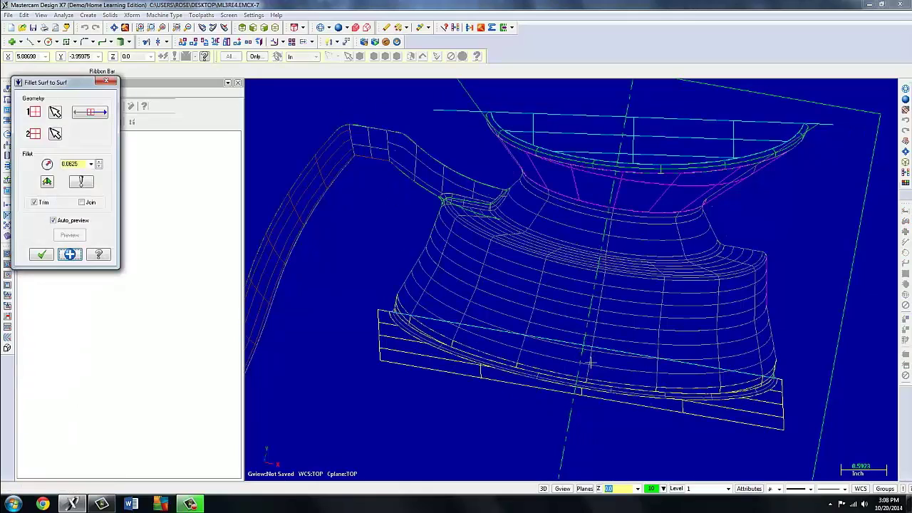
{"action": "left_click", "coordinate": [89, 114]}
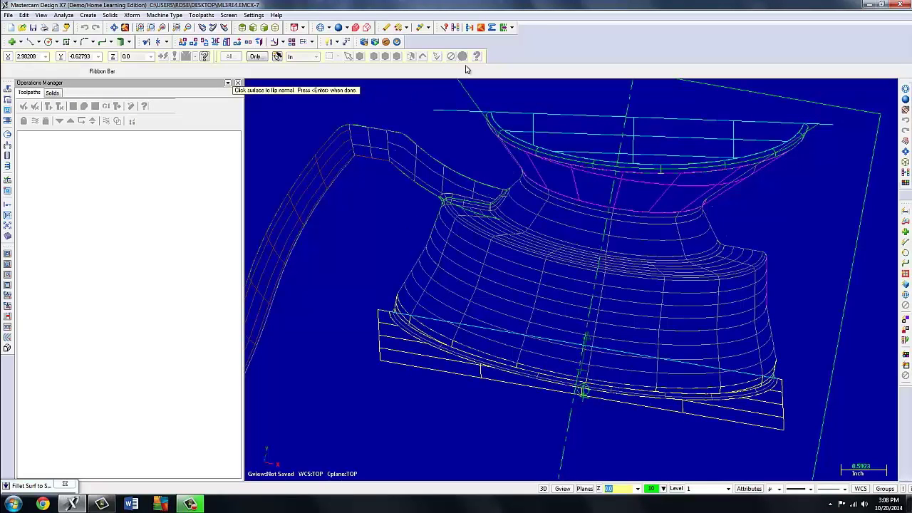
{"action": "key", "text": "Return"}
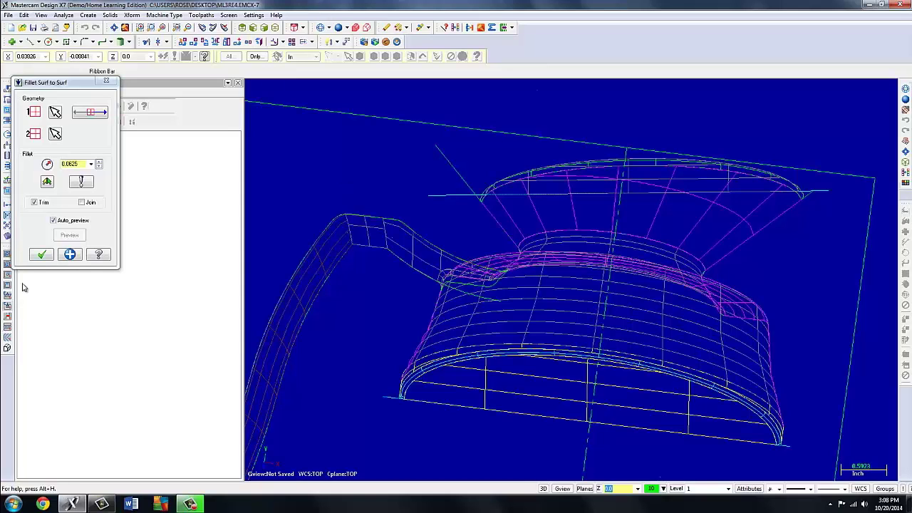
Create the base fillet and show the whole model shaded and fitted in isometric view.
{"action": "left_click", "coordinate": [40, 256]}
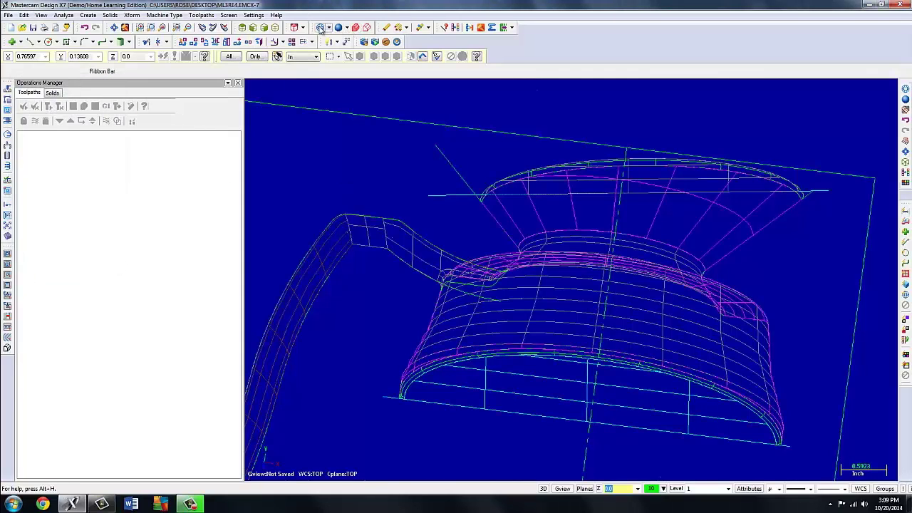
{"action": "left_click", "coordinate": [348, 28]}
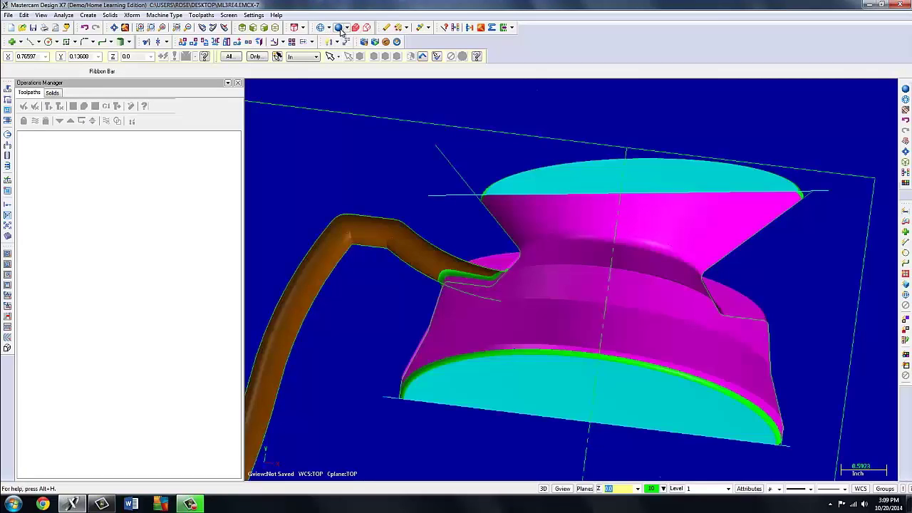
{"action": "left_click", "coordinate": [276, 28]}
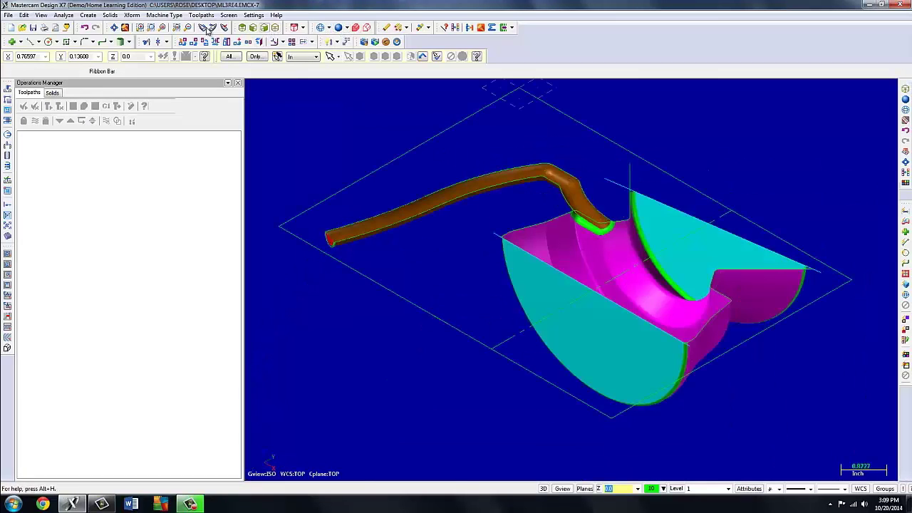
{"action": "left_click", "coordinate": [114, 27]}
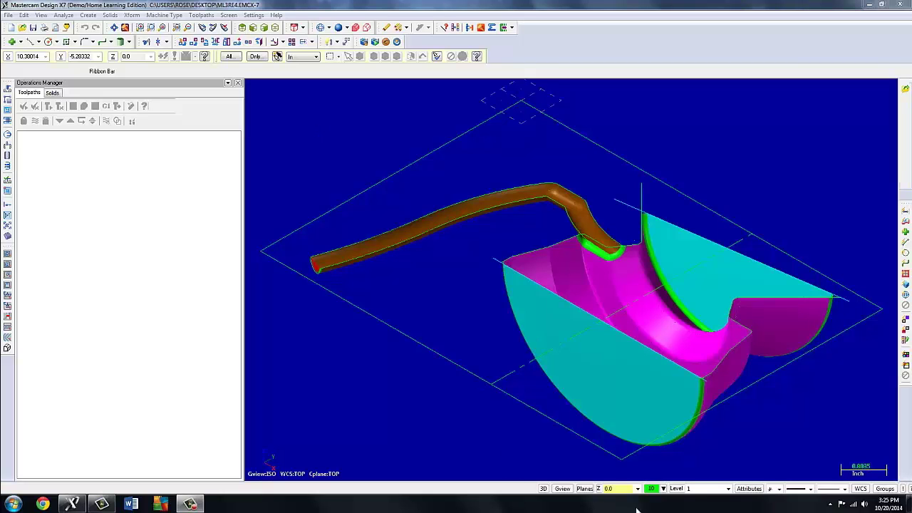
Name level 1 "Wireframe Geometry" in the Level Manager.
{"action": "left_click", "coordinate": [678, 489]}
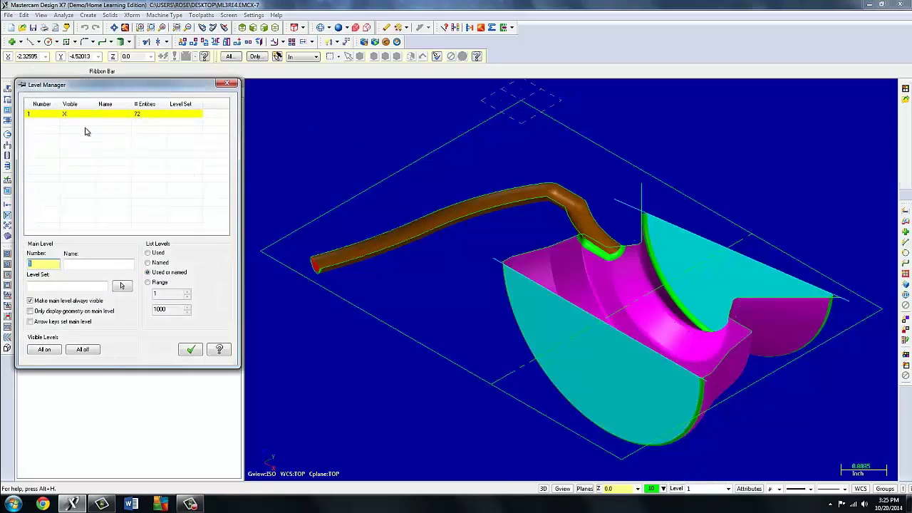
{"action": "left_click", "coordinate": [69, 264]}
{"action": "type", "text": "Wireframe Geometry"}
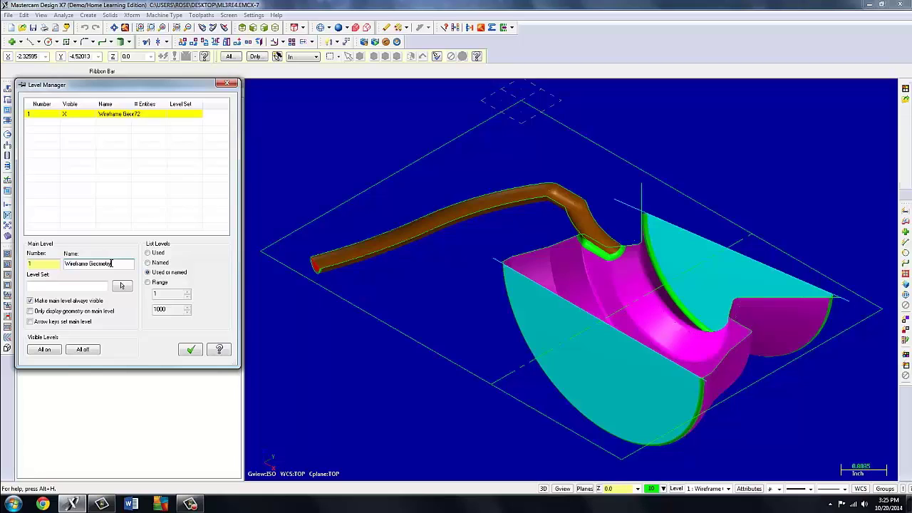
{"action": "double_click", "coordinate": [112, 264]}
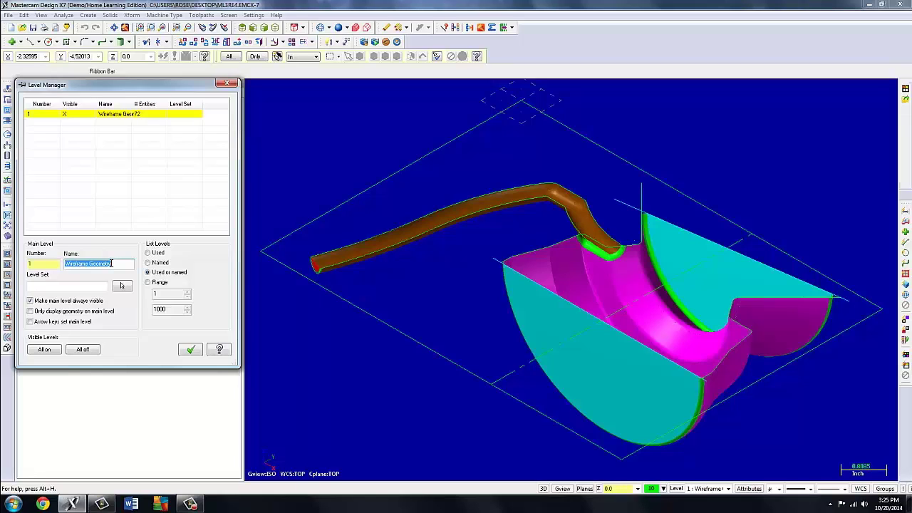
Add level 2 as the main level, name it "Toolpath Geometry" and accept the level settings.
{"action": "double_click", "coordinate": [30, 263]}
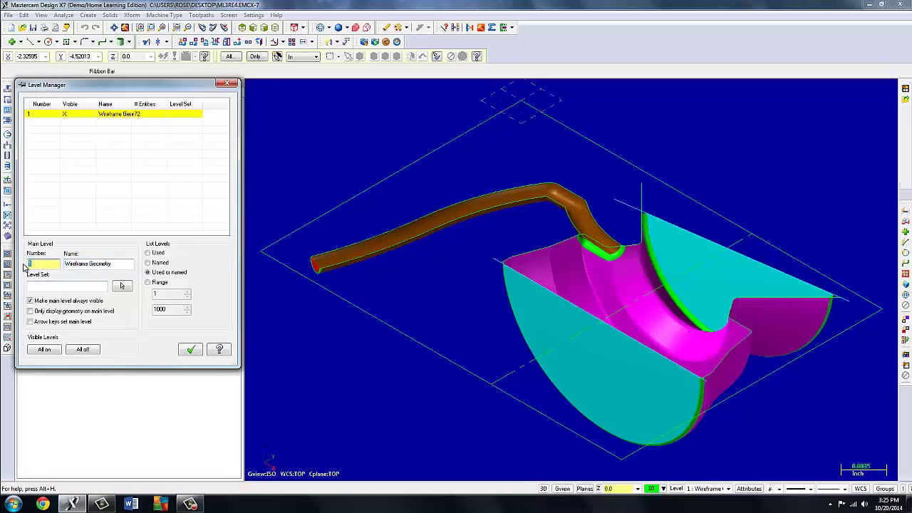
{"action": "key", "text": "Return"}
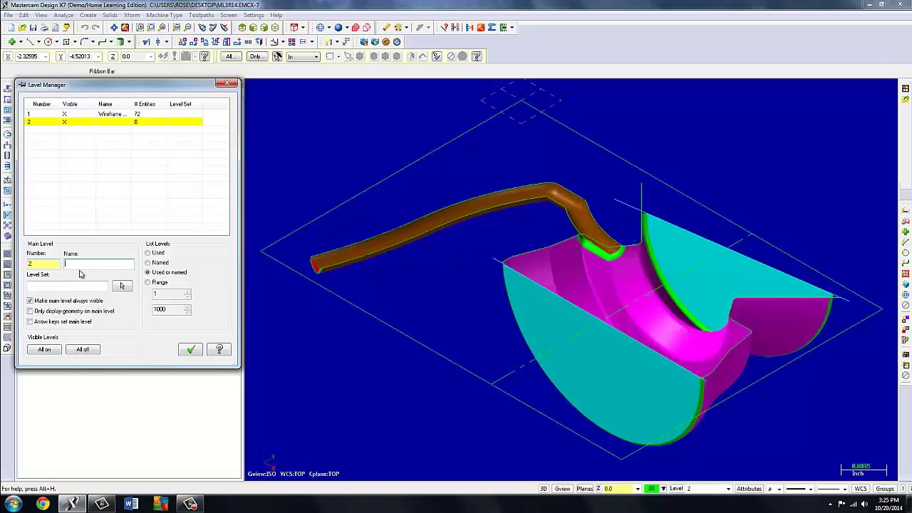
{"action": "type", "text": "path Geometry"}
{"action": "key", "text": "Return"}
{"action": "left_click", "coordinate": [190, 349]}
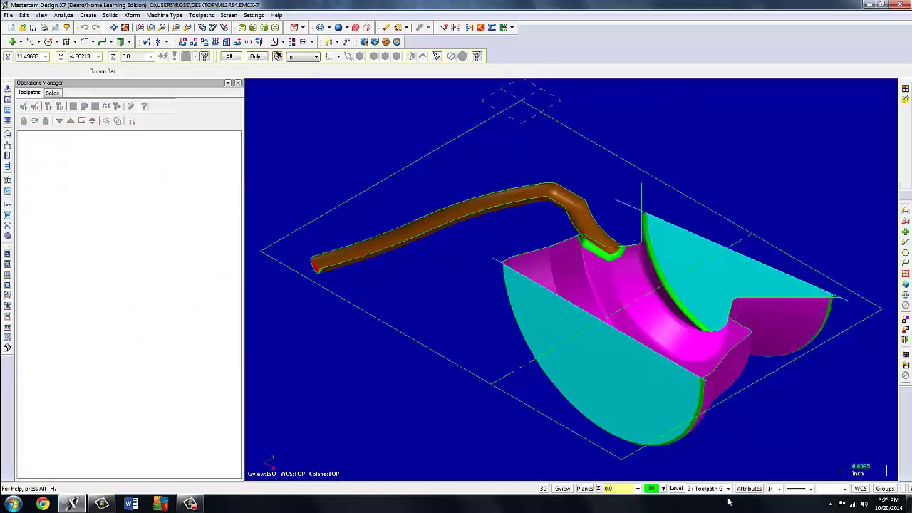
Move all the model's surfaces to main level 2.
{"action": "left_click", "coordinate": [691, 489]}
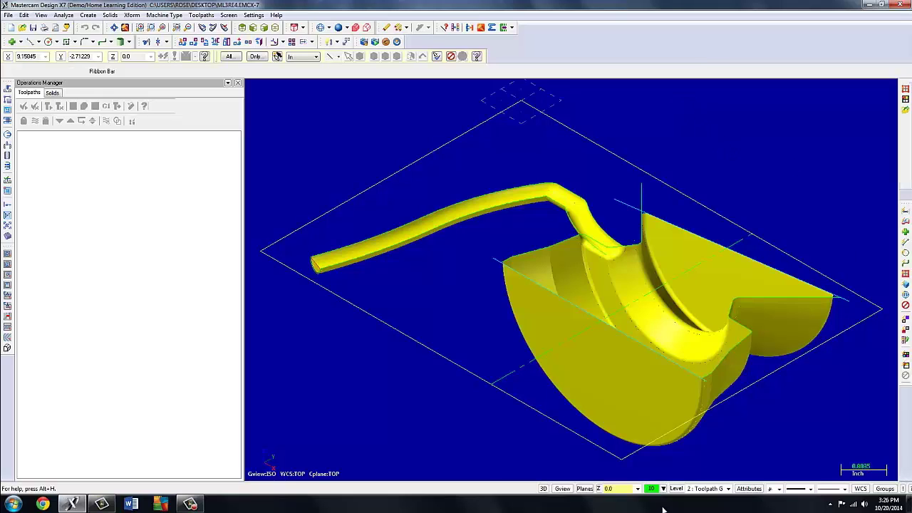
{"action": "right_click", "coordinate": [678, 490]}
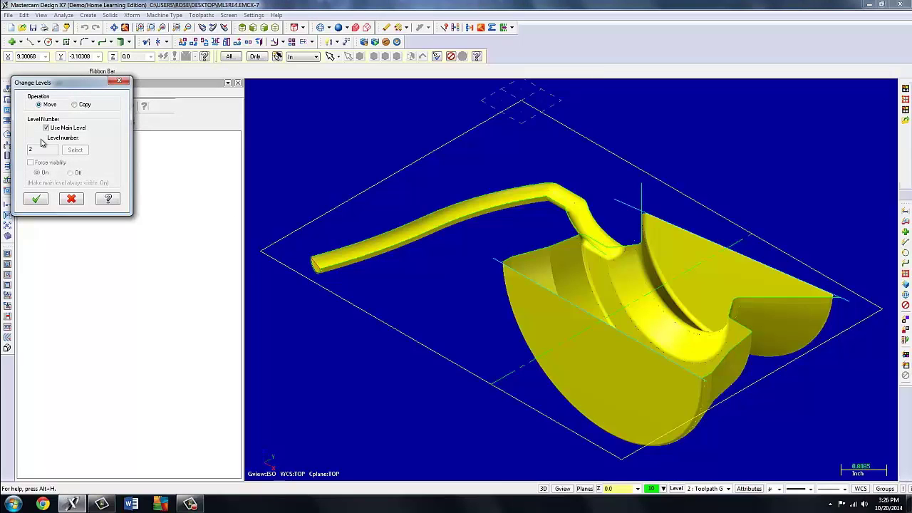
{"action": "left_click", "coordinate": [37, 199]}
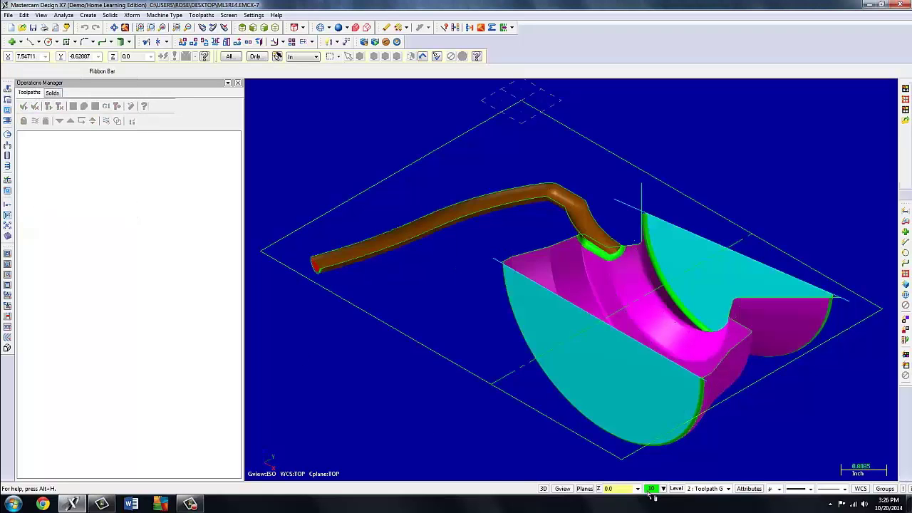
Hide level 1 with the wireframe geometry in the Level Manager.
{"action": "left_click", "coordinate": [704, 490]}
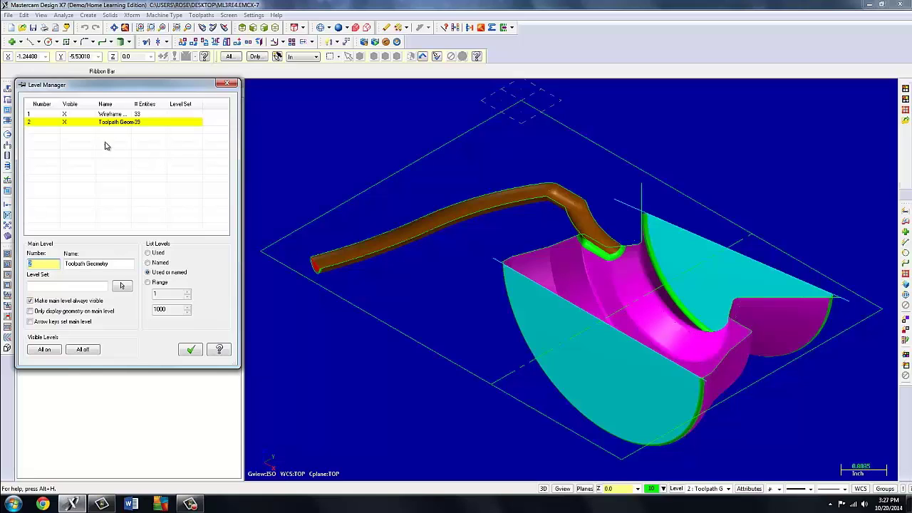
{"action": "left_click", "coordinate": [64, 116]}
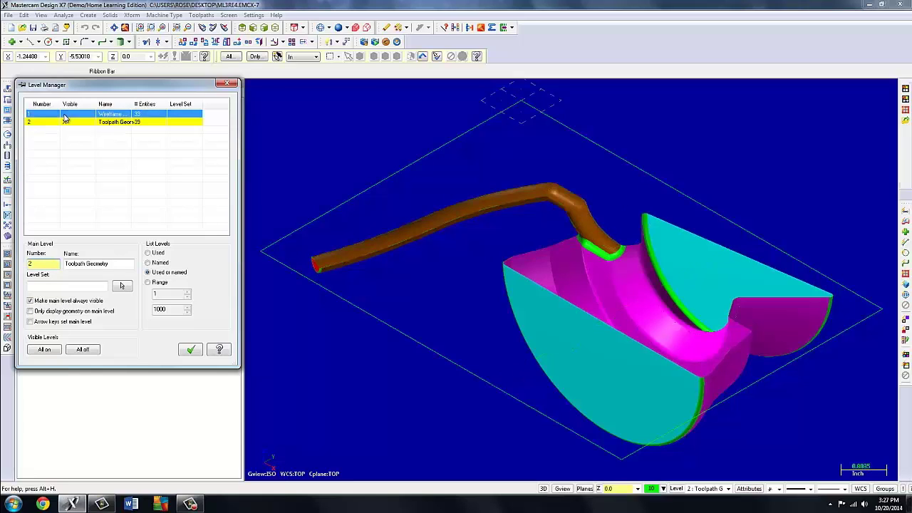
Accept the level settings and create a silhouette boundary around all of the model's surfaces.
{"action": "left_click", "coordinate": [191, 350]}
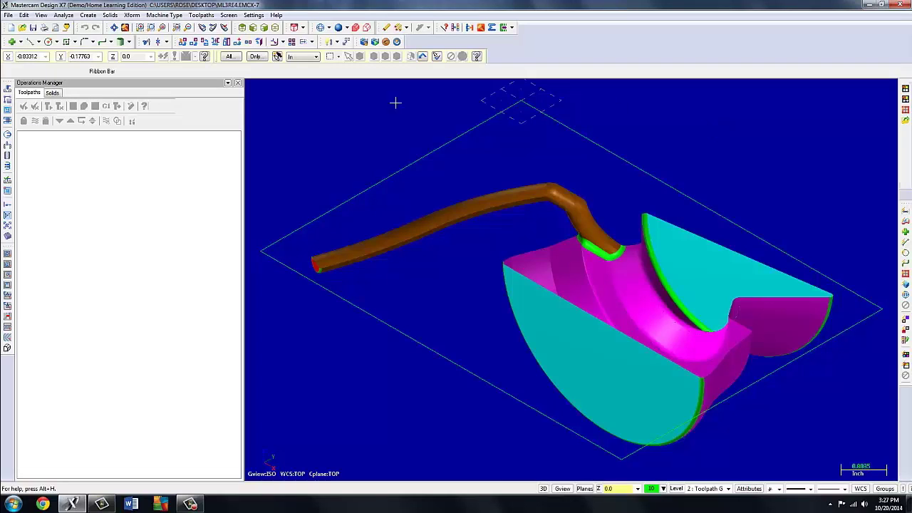
{"action": "left_click", "coordinate": [86, 16]}
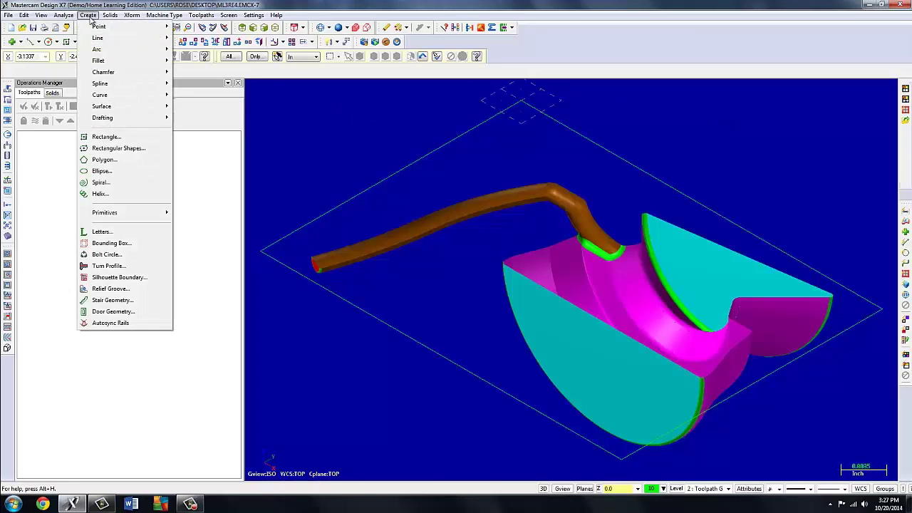
{"action": "left_click", "coordinate": [99, 278]}
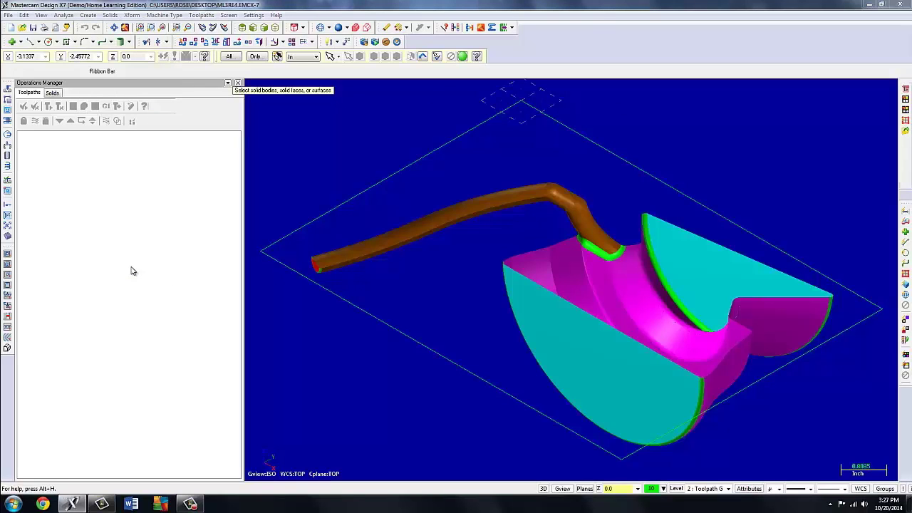
{"action": "left_click", "coordinate": [906, 275]}
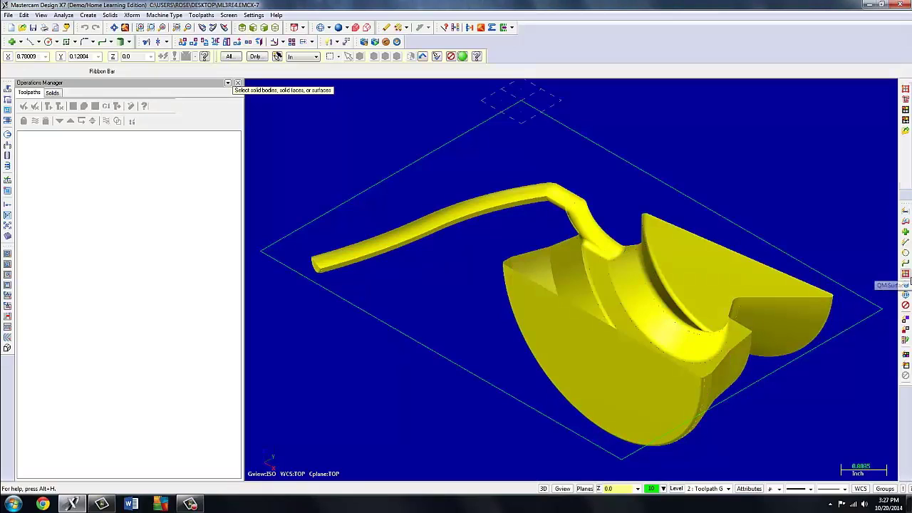
{"action": "key", "text": "Return"}
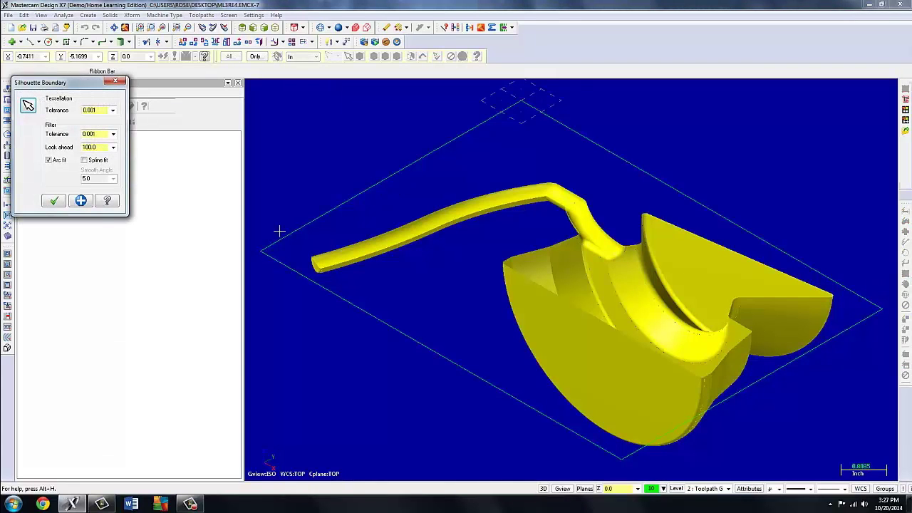
{"action": "left_click", "coordinate": [53, 202]}
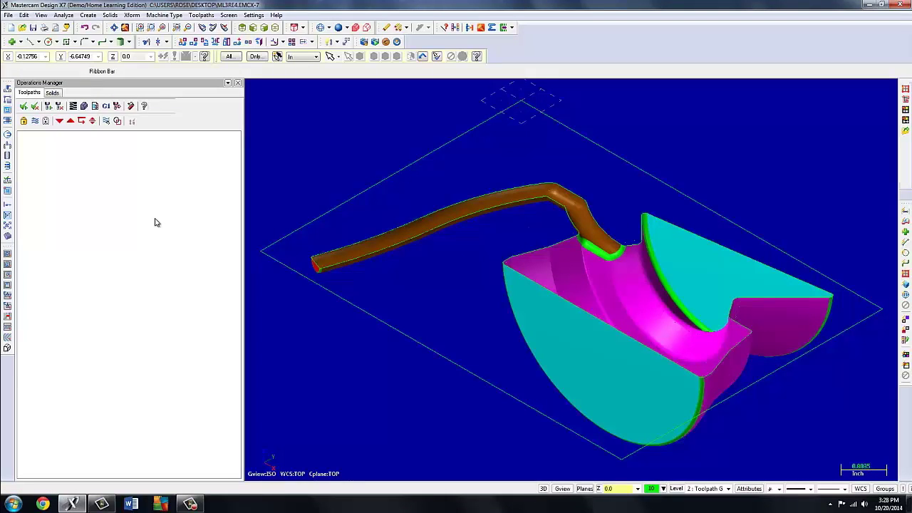
Set the construction color to orange-red and create a flat boundary surface between the outer rectangle and the silhouette boundary.
{"action": "left_click", "coordinate": [651, 488]}
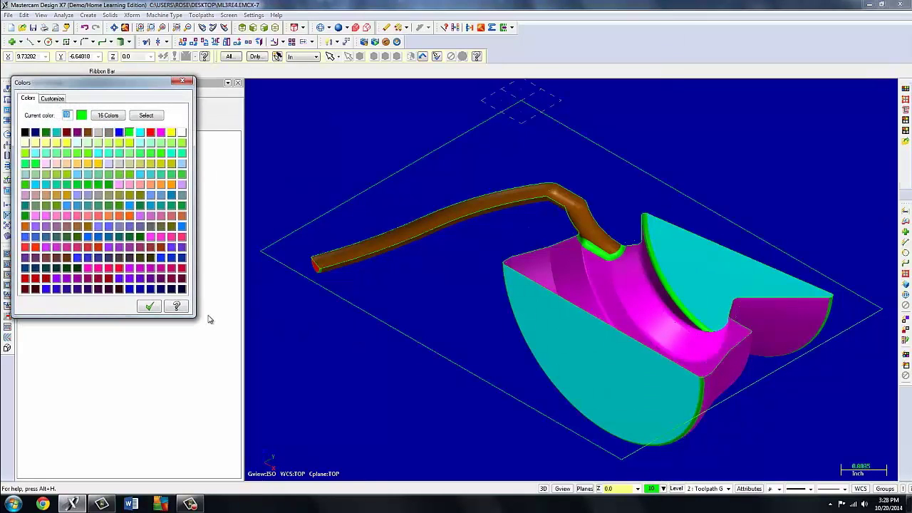
{"action": "left_click", "coordinate": [98, 247]}
{"action": "left_click", "coordinate": [149, 306]}
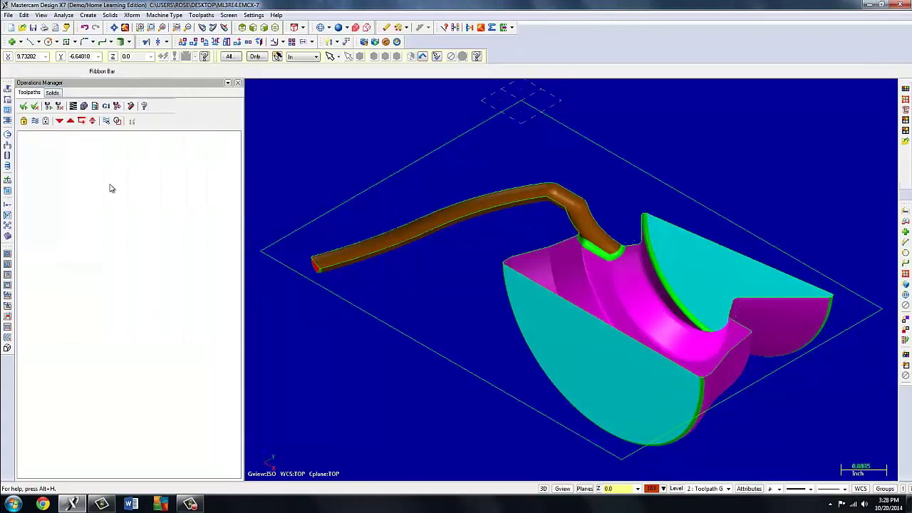
{"action": "left_click", "coordinate": [87, 15]}
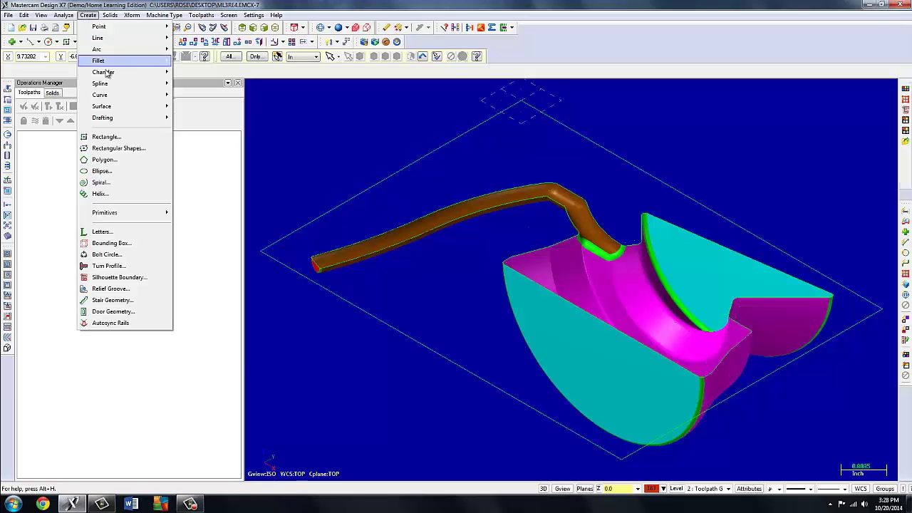
{"action": "mouse_move", "coordinate": [93, 106]}
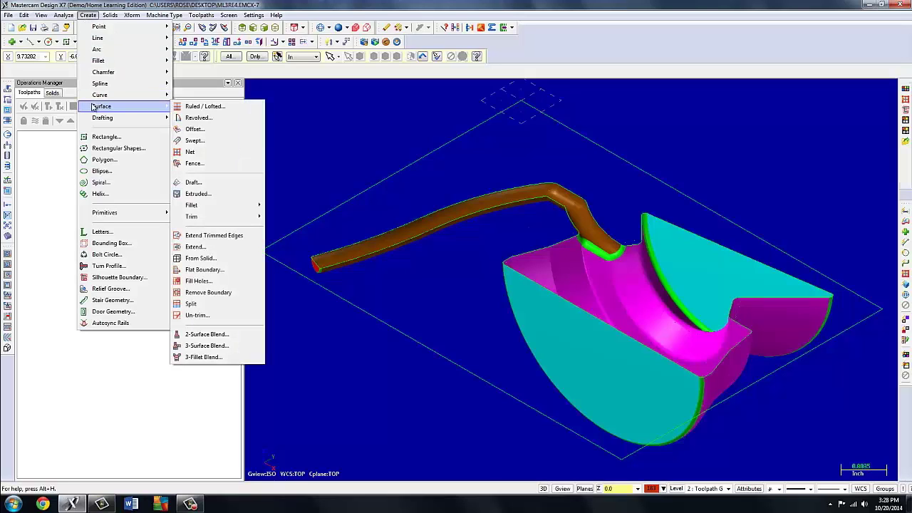
{"action": "left_click", "coordinate": [206, 270]}
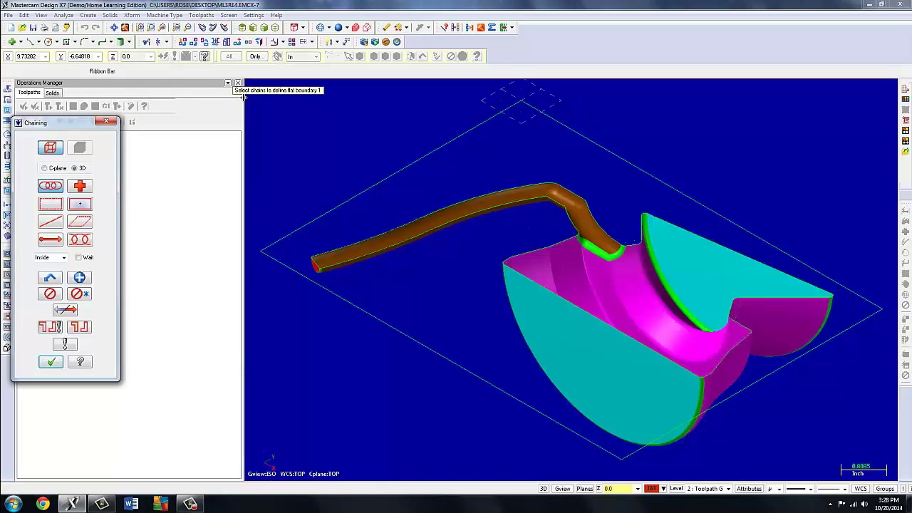
{"action": "left_click", "coordinate": [326, 211]}
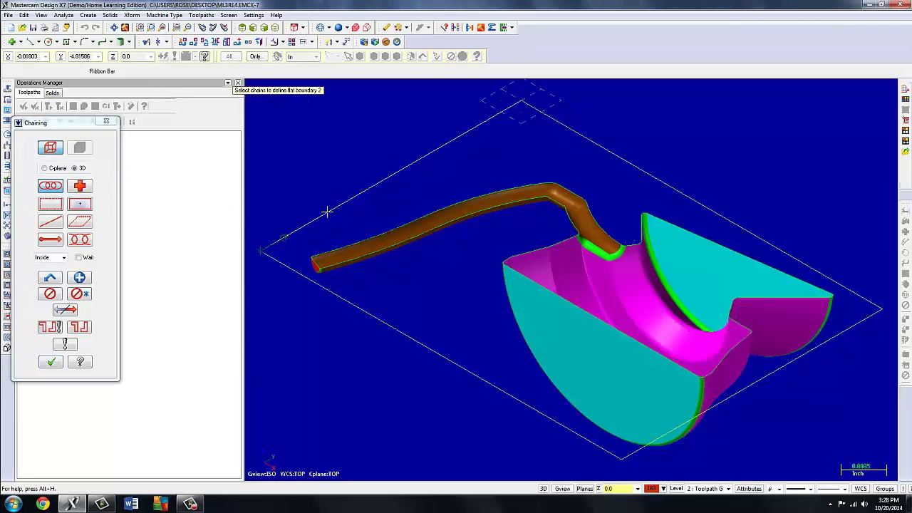
{"action": "left_click", "coordinate": [353, 243]}
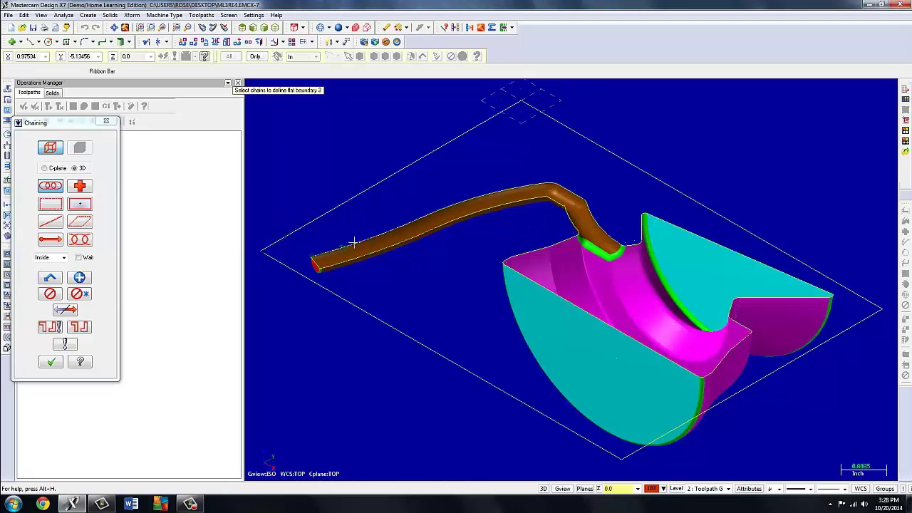
{"action": "left_click", "coordinate": [50, 364]}
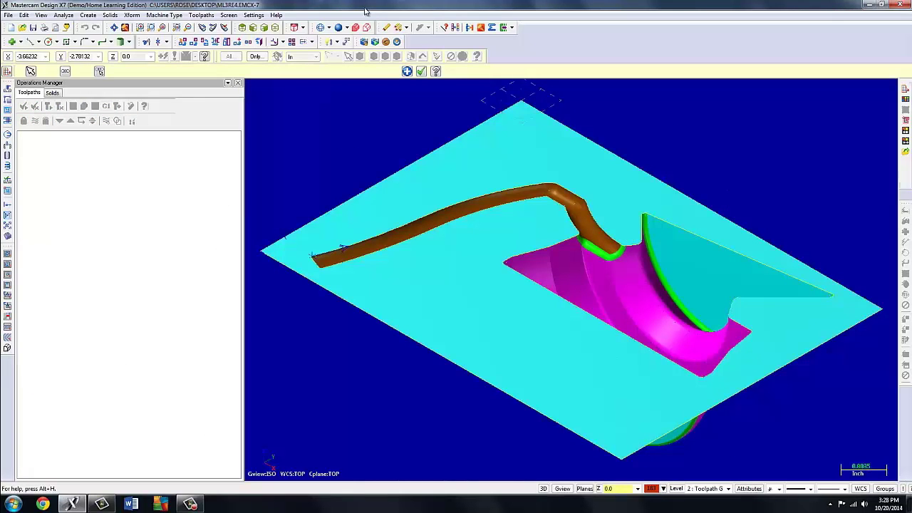
{"action": "left_click", "coordinate": [421, 71]}
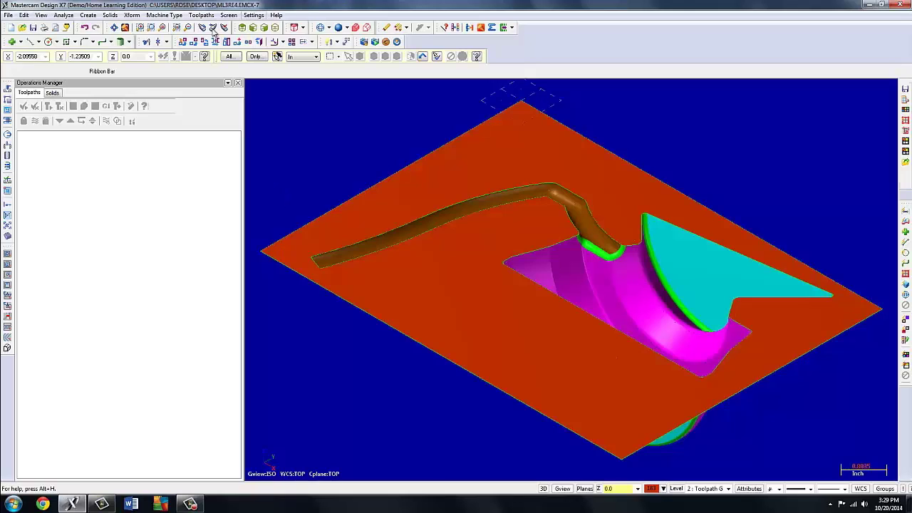
Add a default mill machine group and expand its properties.
{"action": "left_click", "coordinate": [171, 18]}
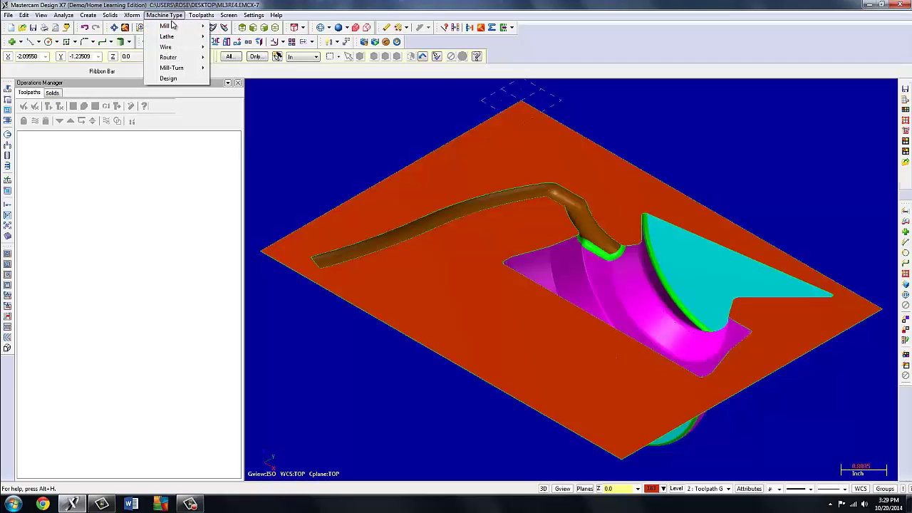
{"action": "left_click", "coordinate": [228, 26]}
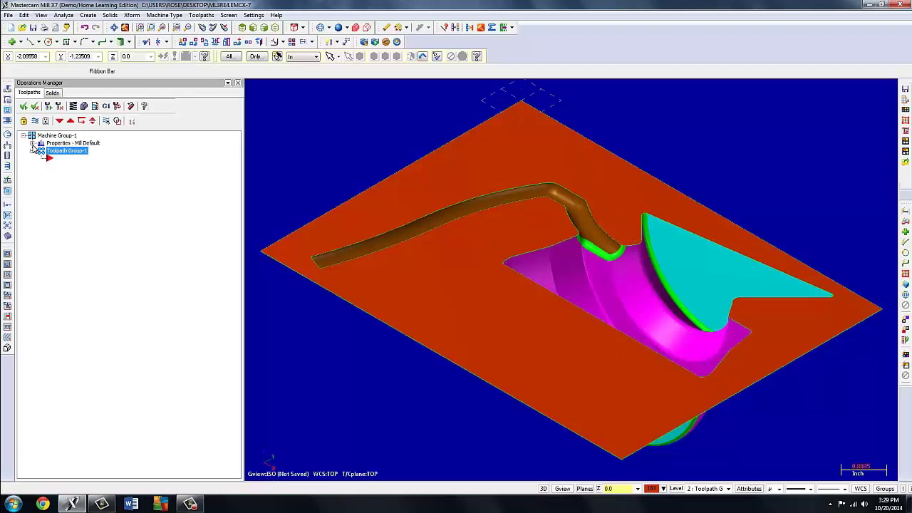
{"action": "left_click", "coordinate": [32, 143]}
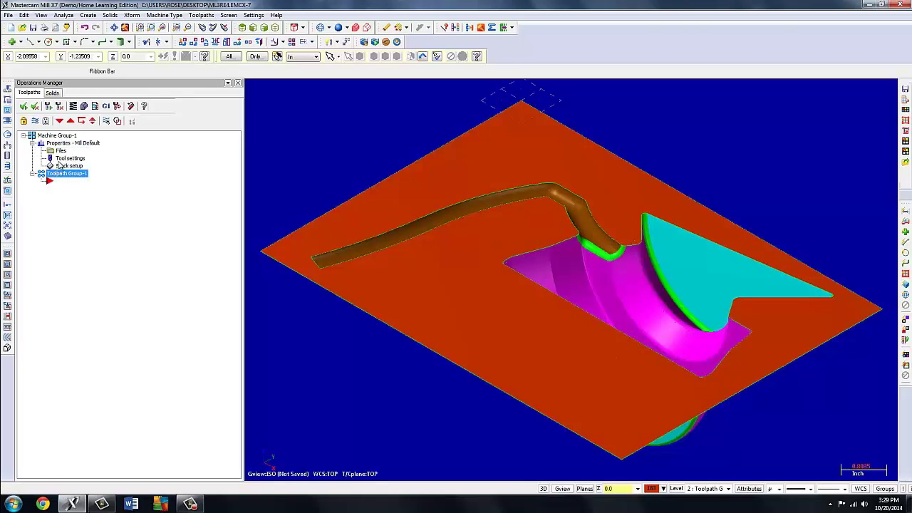
Set program number 8, enabling sequential tool numbers, duplicate tool warnings and modal overrides for clearance height, retract height and feed plane.
{"action": "left_click", "coordinate": [63, 159]}
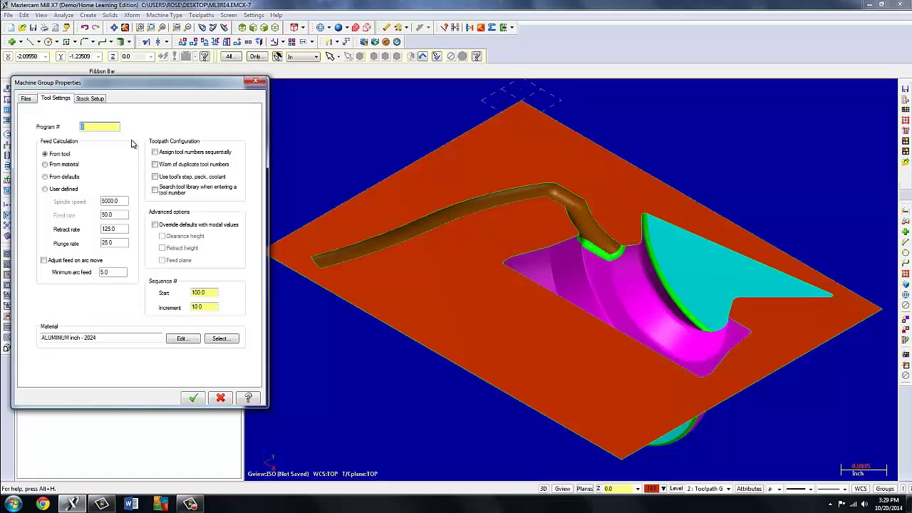
{"action": "type", "text": "8"}
{"action": "left_click", "coordinate": [156, 152]}
{"action": "left_click", "coordinate": [156, 164]}
{"action": "left_click", "coordinate": [154, 224]}
{"action": "left_click", "coordinate": [162, 236]}
{"action": "left_click", "coordinate": [163, 248]}
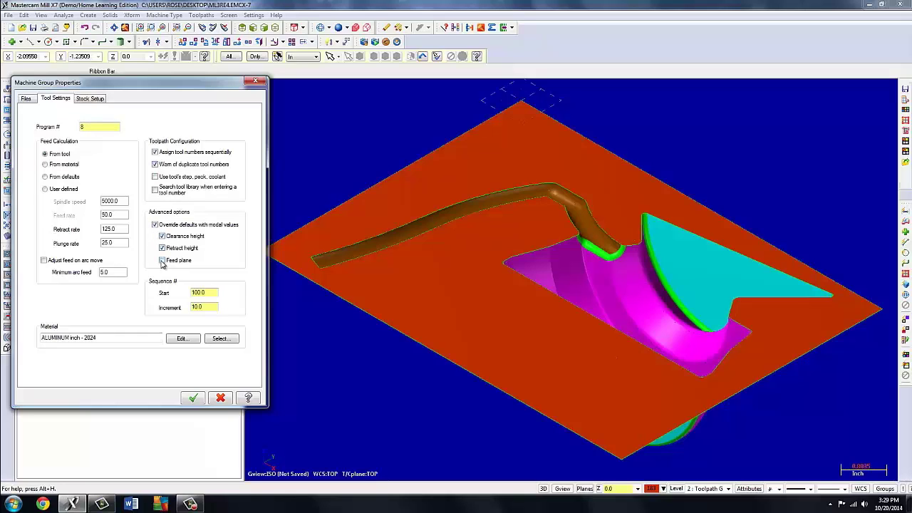
{"action": "left_click", "coordinate": [162, 260]}
Define the rectangular stock from a bounding box around all entities, without any expansion.
{"action": "left_click", "coordinate": [101, 103]}
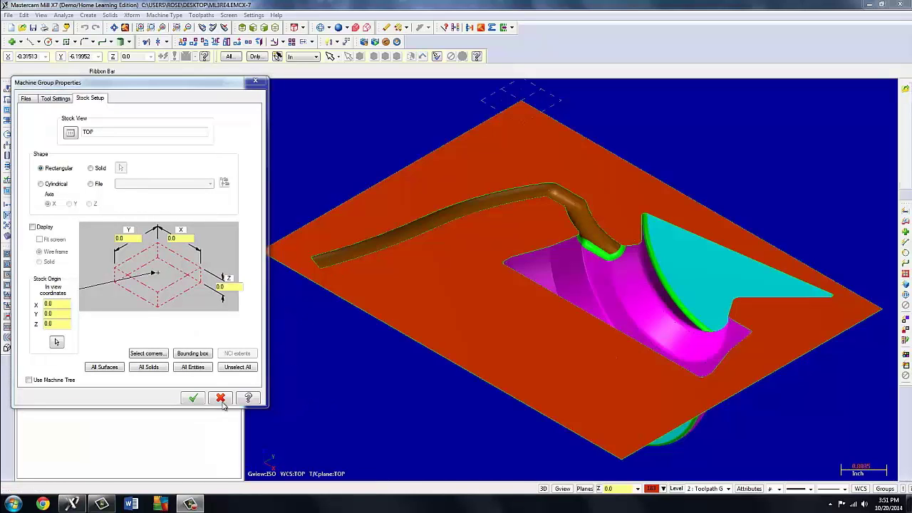
{"action": "left_click", "coordinate": [192, 353]}
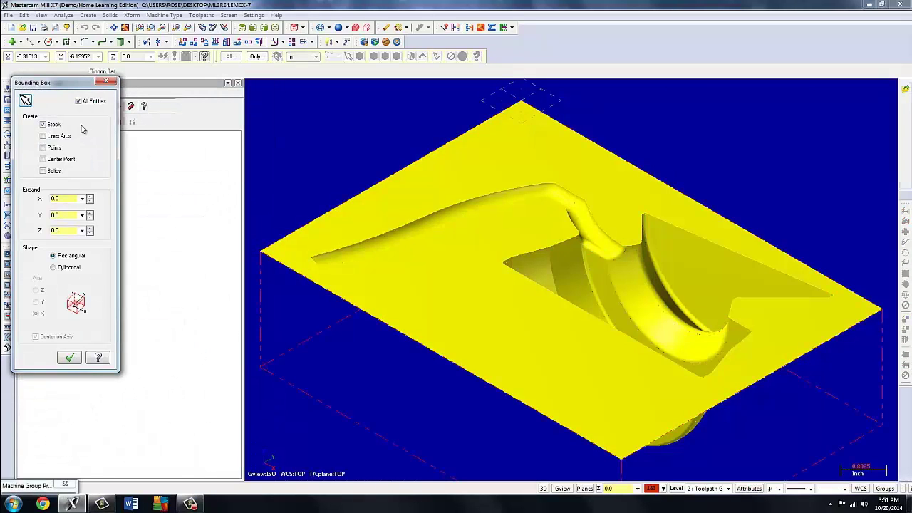
{"action": "left_click", "coordinate": [72, 360]}
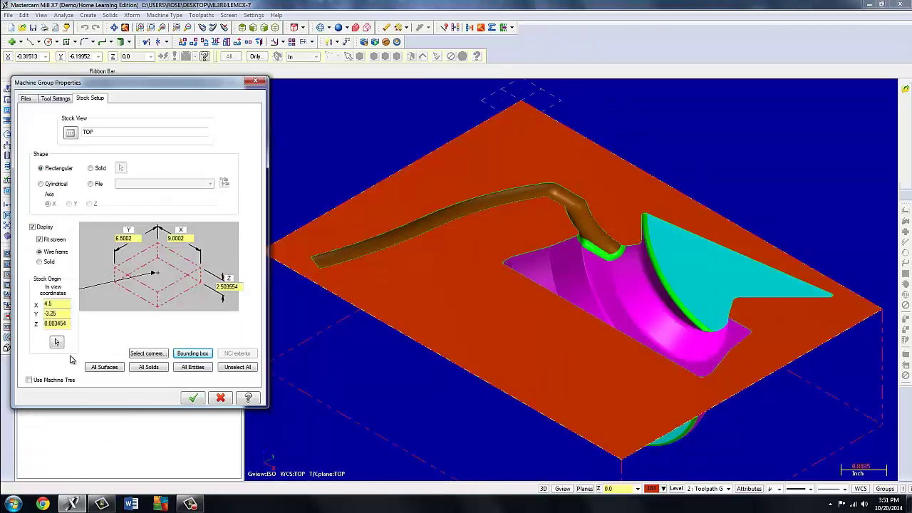
Set the stock's Z height to 2.75, place its origin at the top rear corner at X 0, Y 0, Z 0, and accept the properties.
{"action": "double_click", "coordinate": [241, 287]}
{"action": "type", "text": "2.75"}
{"action": "key", "text": "Tab"}
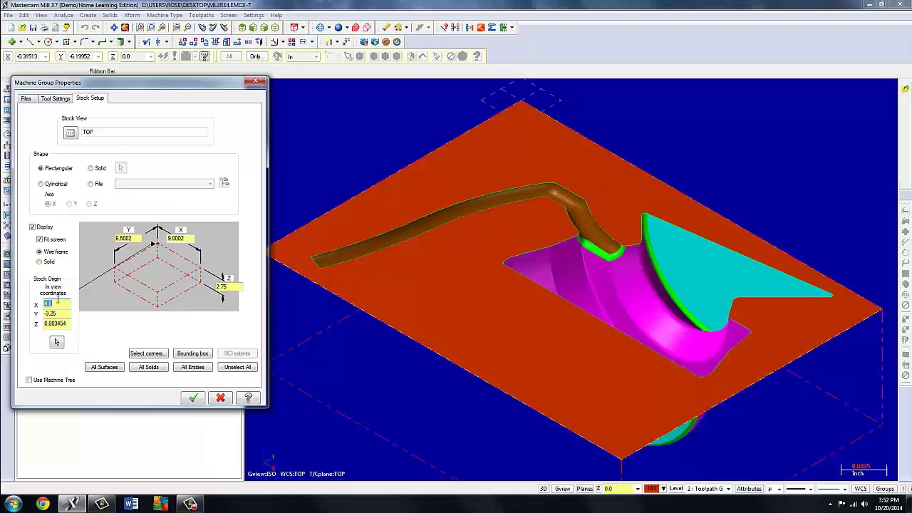
{"action": "type", "text": "0"}
{"action": "key", "text": "Tab"}
{"action": "type", "text": "0"}
{"action": "key", "text": "Tab"}
{"action": "type", "text": "0"}
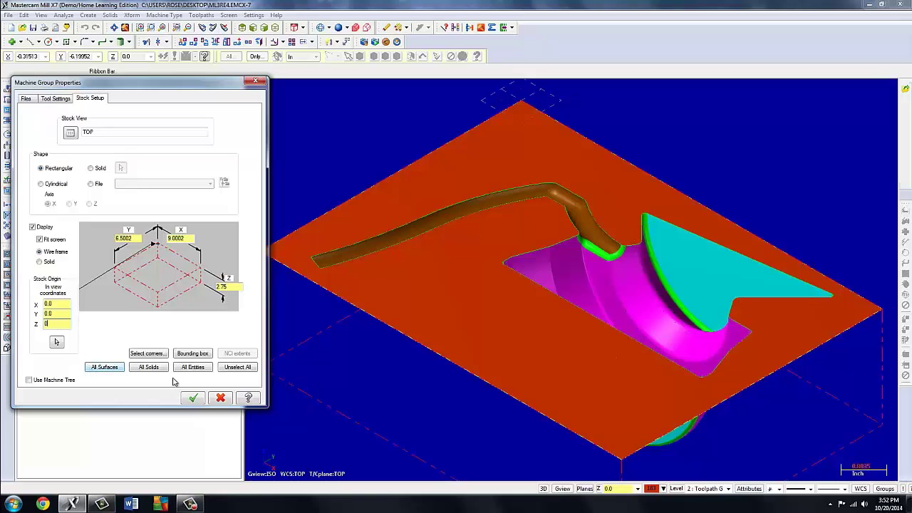
{"action": "key", "text": "Tab"}
{"action": "left_click", "coordinate": [193, 398]}
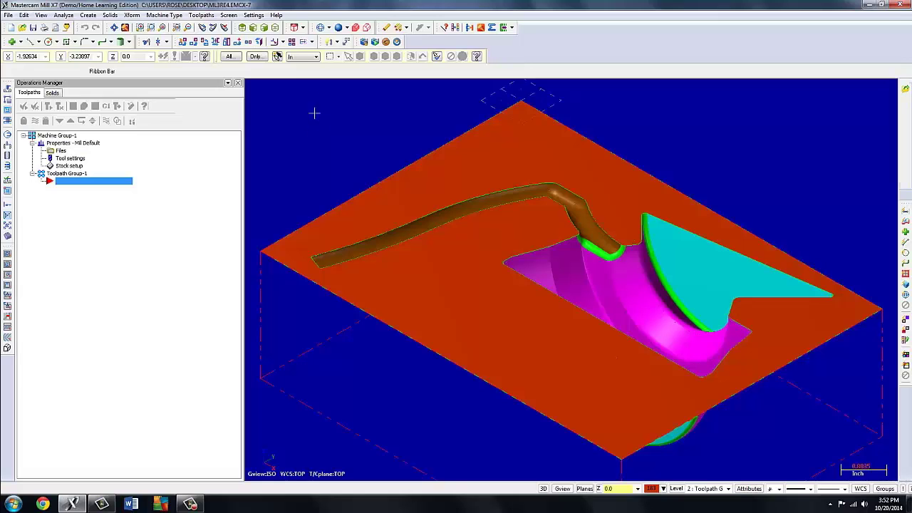
Start an OptiArea surface high speed toolpath with NC name ML3RE4, using all surfaces as drive surfaces.
{"action": "left_click", "coordinate": [202, 15]}
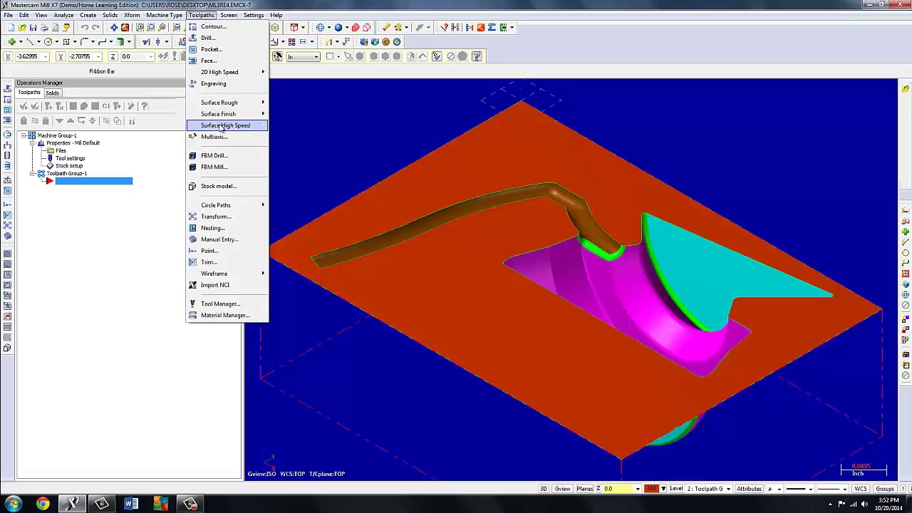
{"action": "mouse_move", "coordinate": [223, 127]}
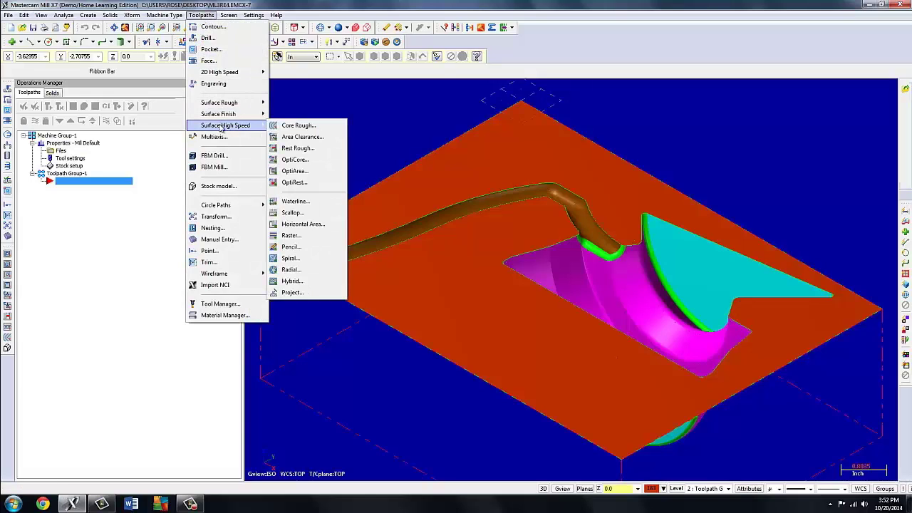
{"action": "left_click", "coordinate": [293, 172]}
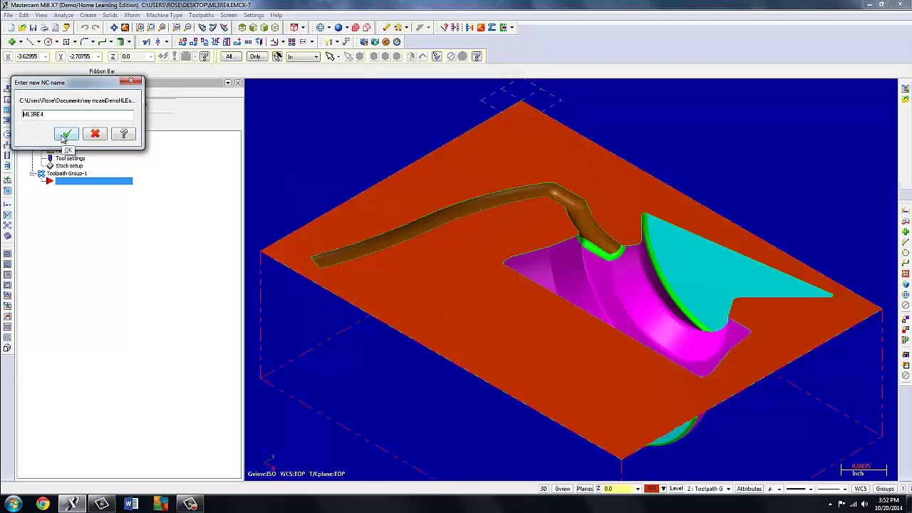
{"action": "left_click", "coordinate": [64, 135]}
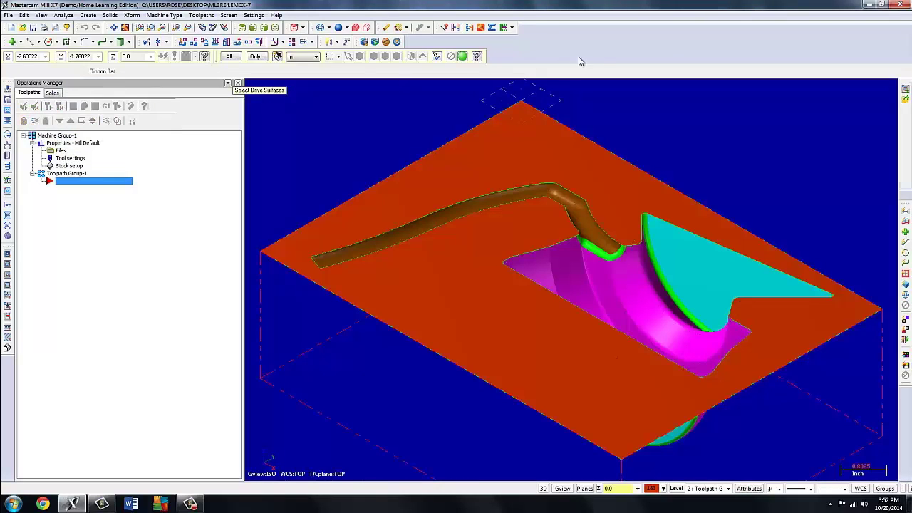
{"action": "left_click", "coordinate": [905, 275]}
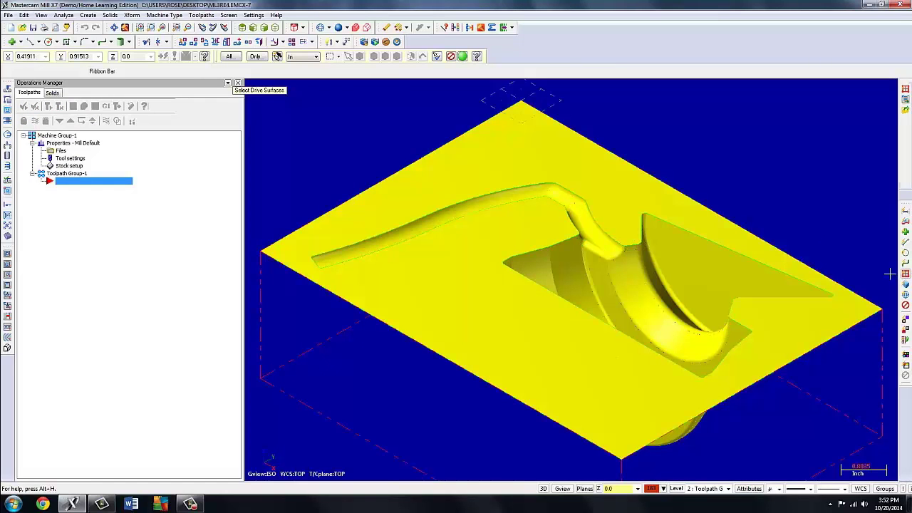
{"action": "key", "text": "Return"}
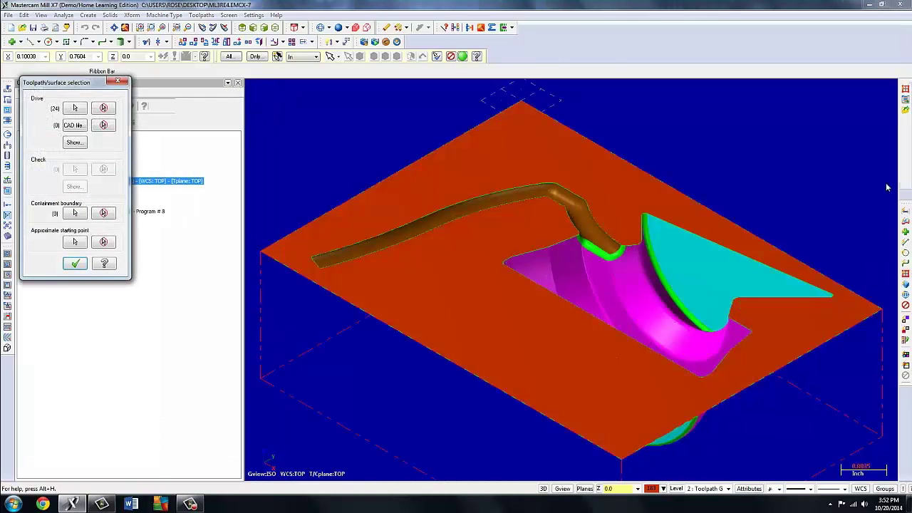
Chain the cavity outline at the groove edge as containment boundary, reverse the chain direction, and keep OptiArea as the roughing type.
{"action": "left_click", "coordinate": [75, 213]}
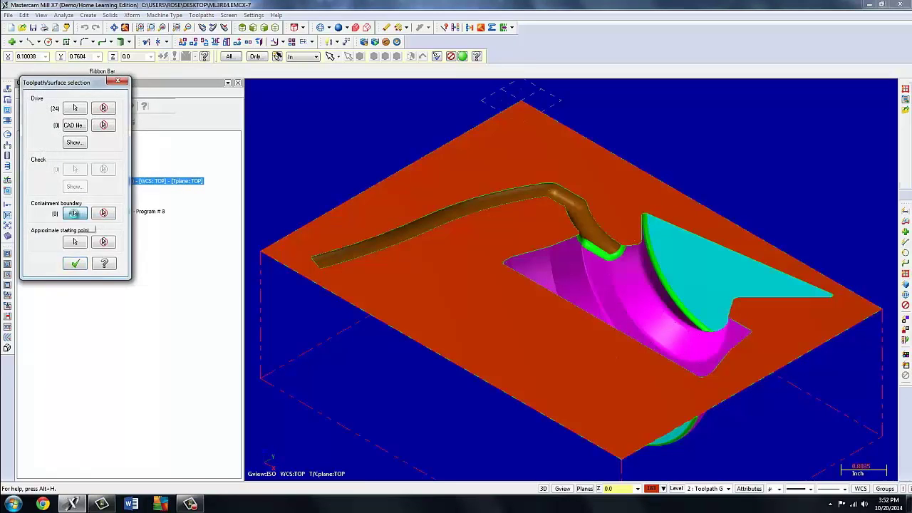
{"action": "left_click", "coordinate": [387, 230]}
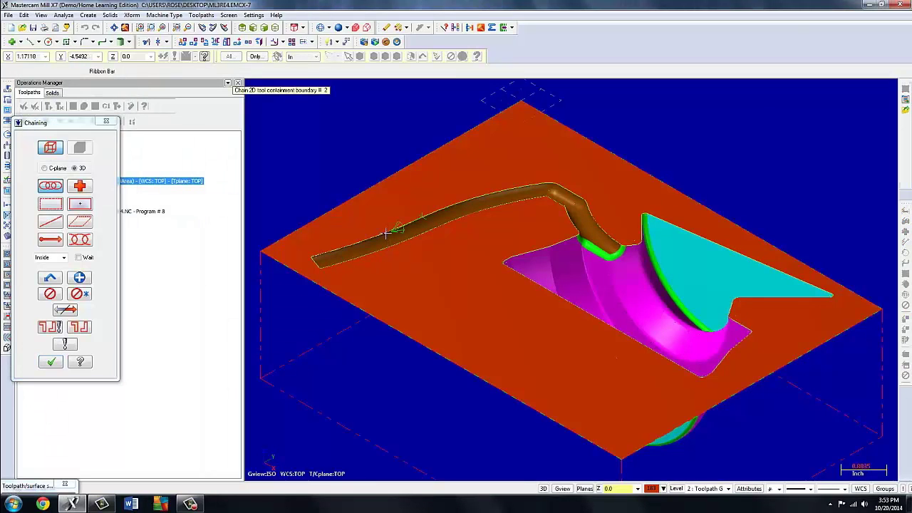
{"action": "left_click", "coordinate": [64, 312]}
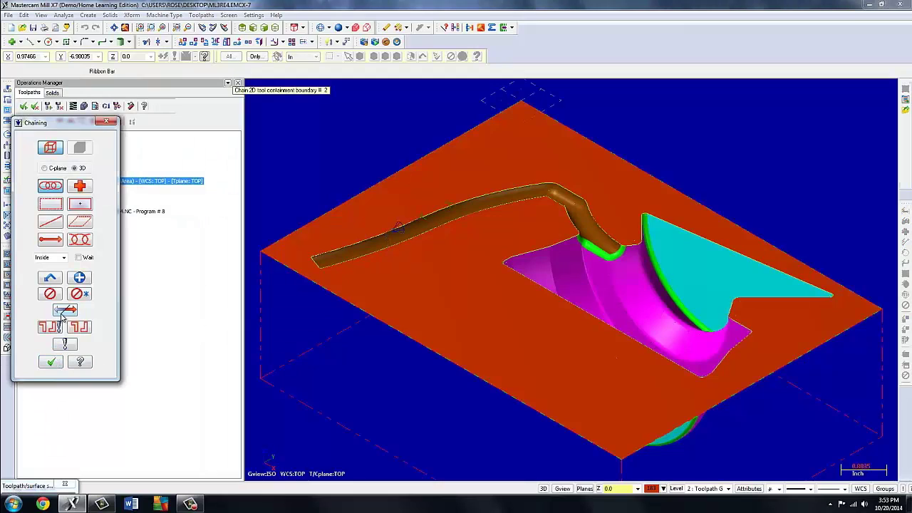
{"action": "left_click", "coordinate": [55, 367]}
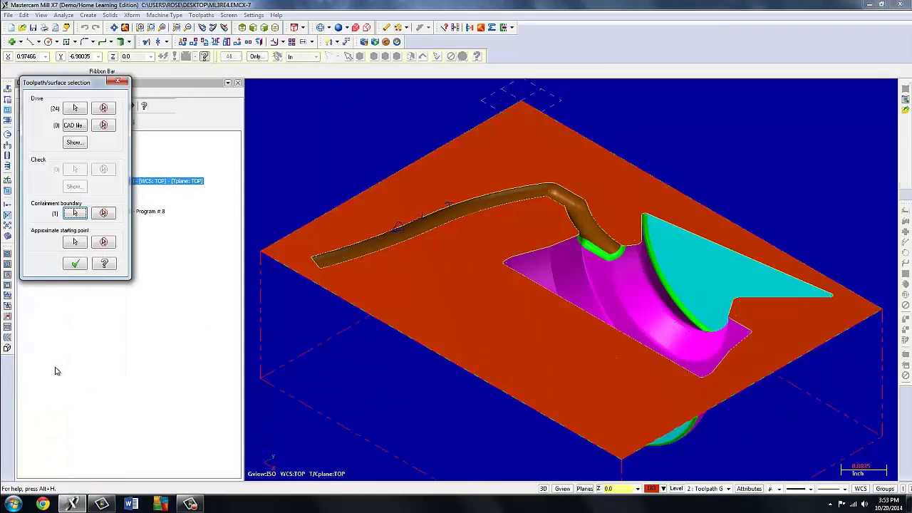
{"action": "left_click", "coordinate": [75, 264]}
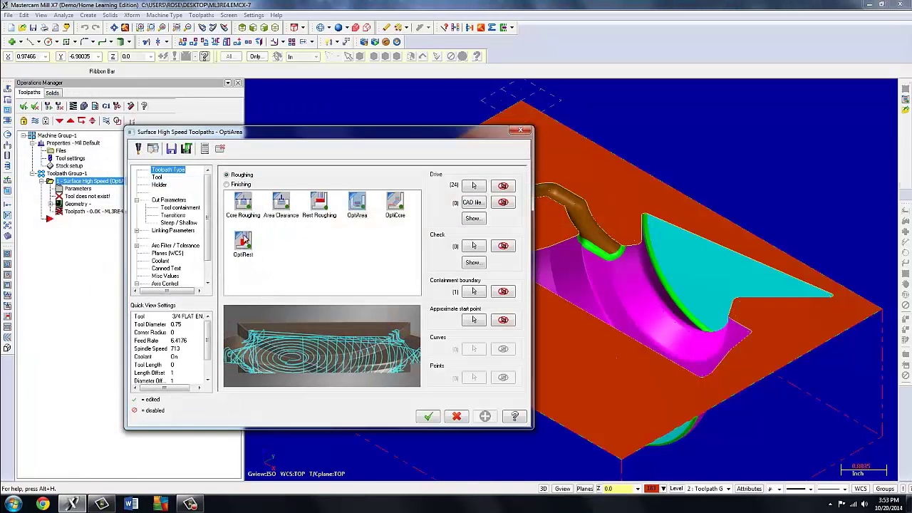
{"action": "left_click", "coordinate": [358, 200]}
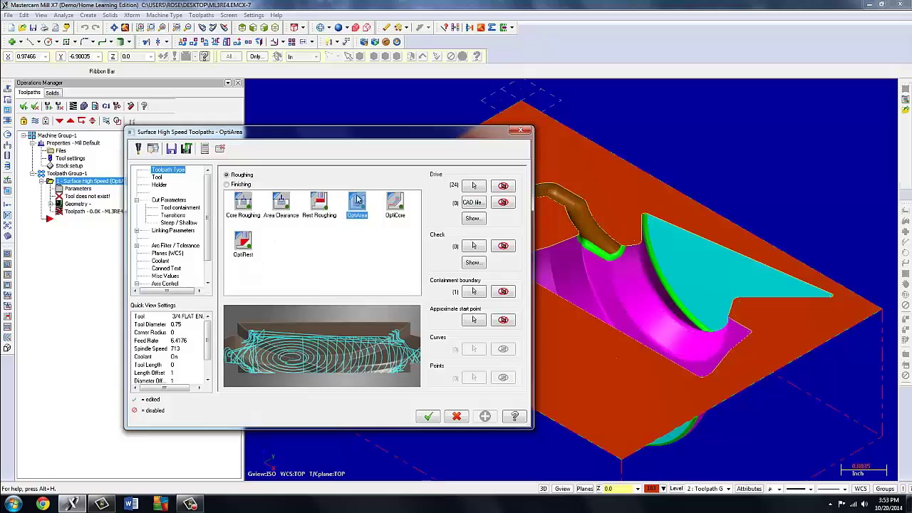
Select the 1/2 bull endmill with 0.0625 radius from the library filtered to 0.5 diameter, and enter the comment "Rough Out the Part".
{"action": "left_click", "coordinate": [152, 177]}
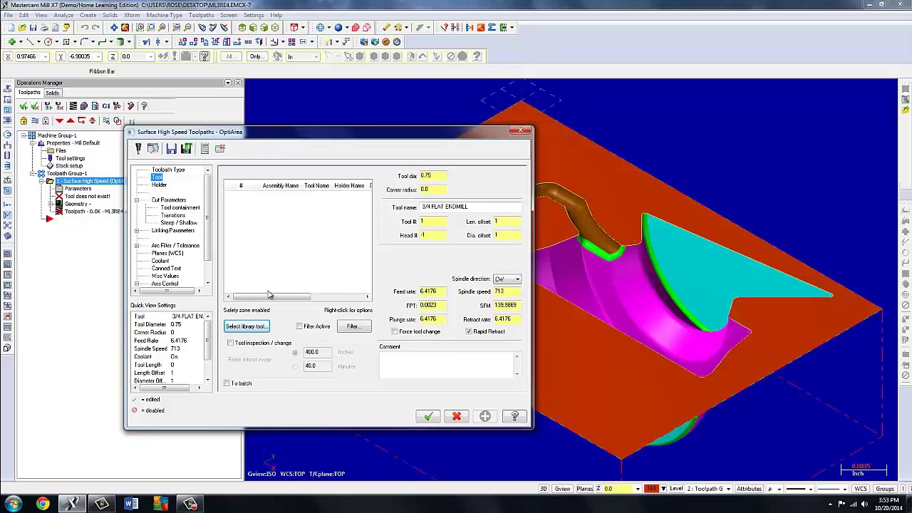
{"action": "left_click", "coordinate": [246, 326]}
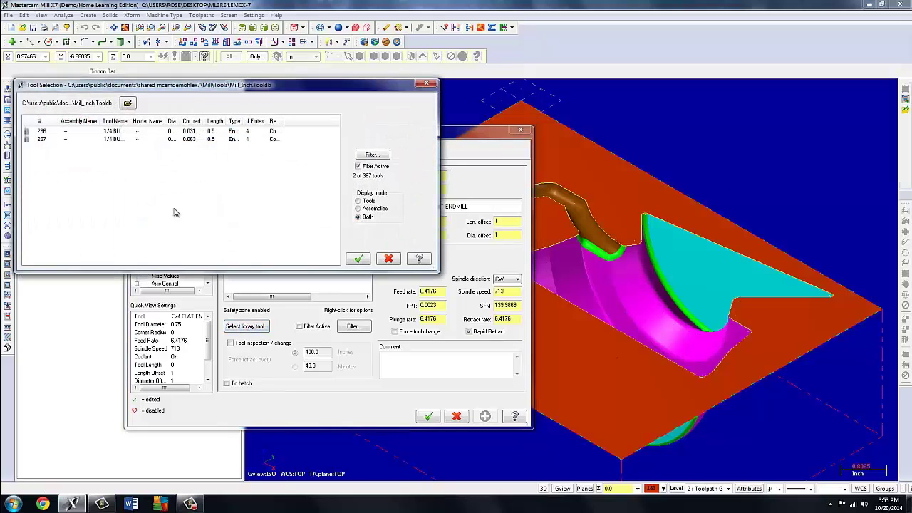
{"action": "left_click", "coordinate": [367, 156]}
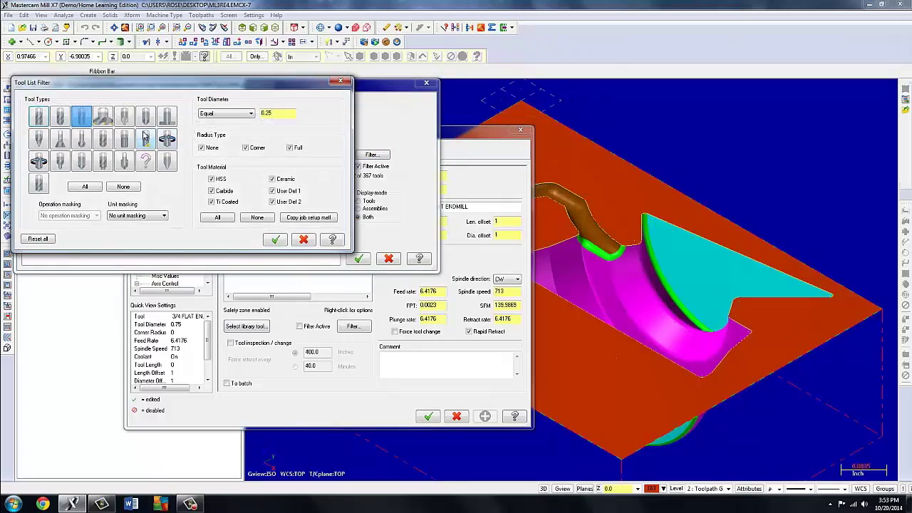
{"action": "double_click", "coordinate": [263, 114]}
{"action": "left_click", "coordinate": [275, 240]}
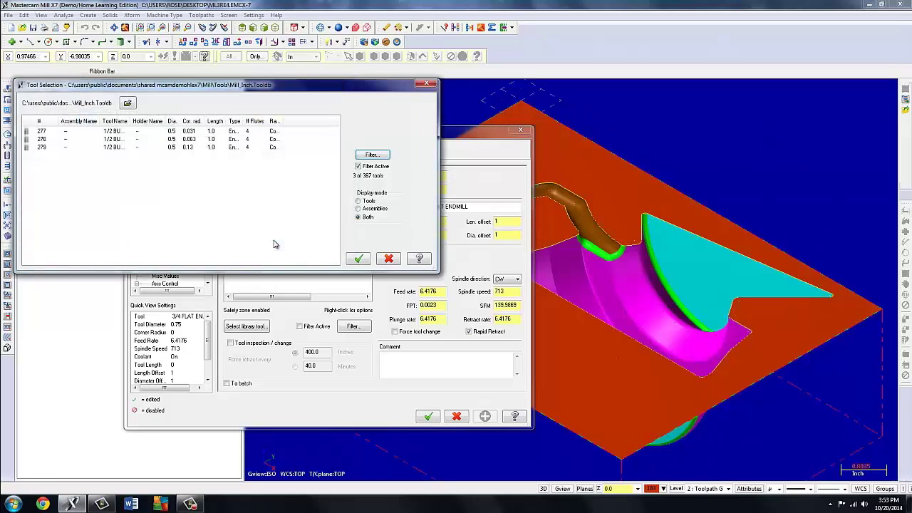
{"action": "left_click", "coordinate": [178, 139]}
{"action": "left_click", "coordinate": [359, 259]}
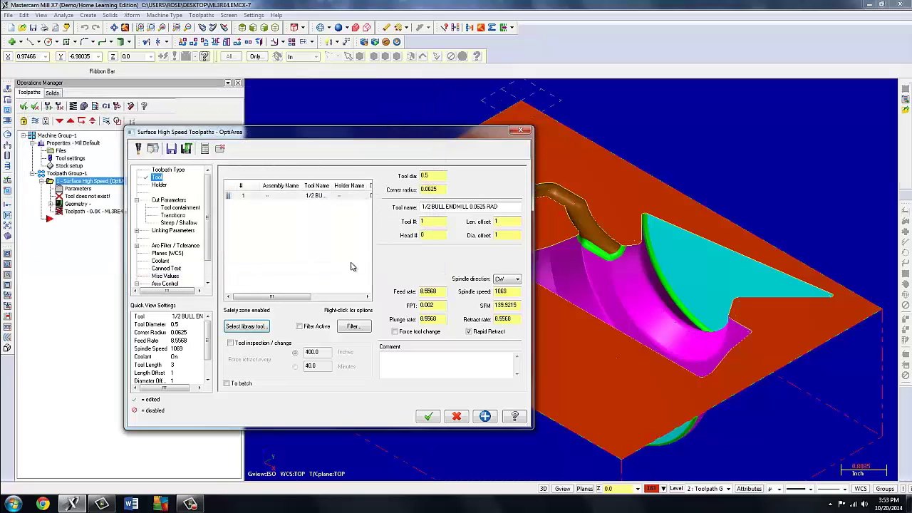
{"action": "left_click", "coordinate": [398, 370]}
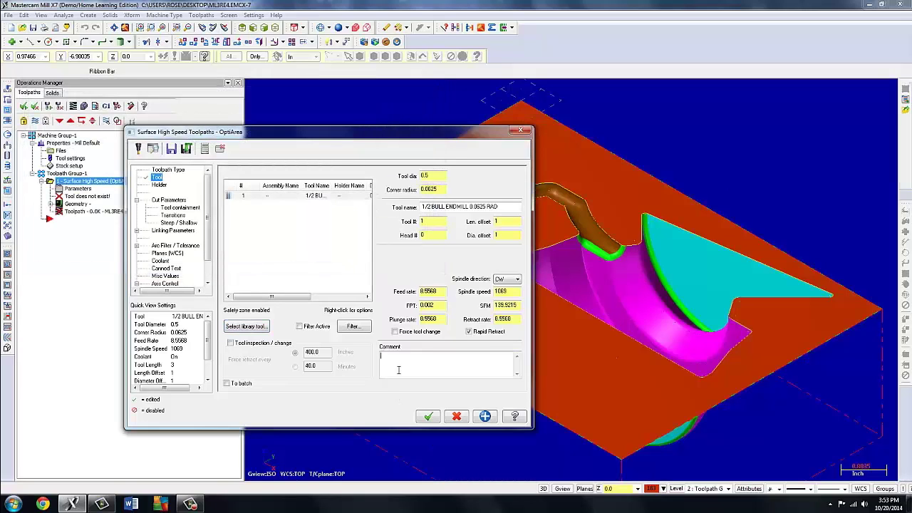
{"action": "type", "text": "Rough Out the Part"}
Set the OptiArea cut parameters to a 33.75% stepover and a 400% stepdown.
{"action": "left_click", "coordinate": [166, 200]}
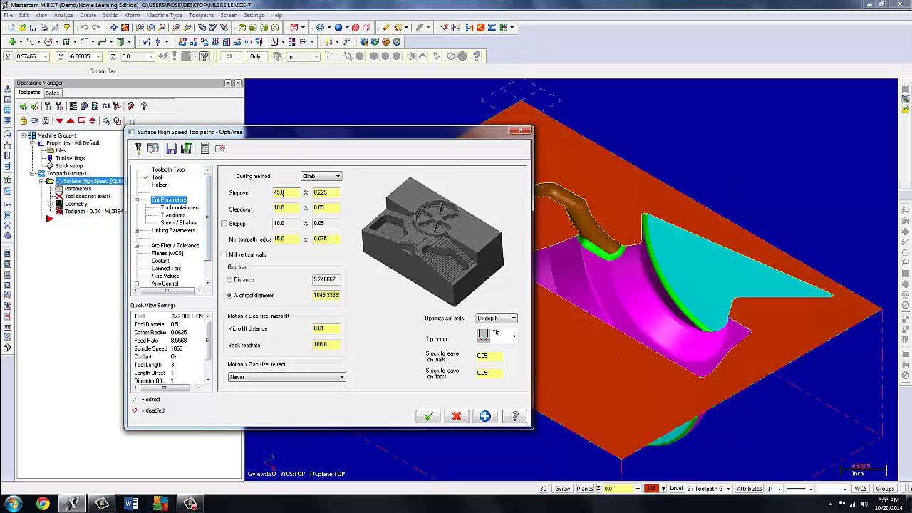
{"action": "left_click_drag", "start_coordinate": [285, 193], "coordinate": [272, 193]}
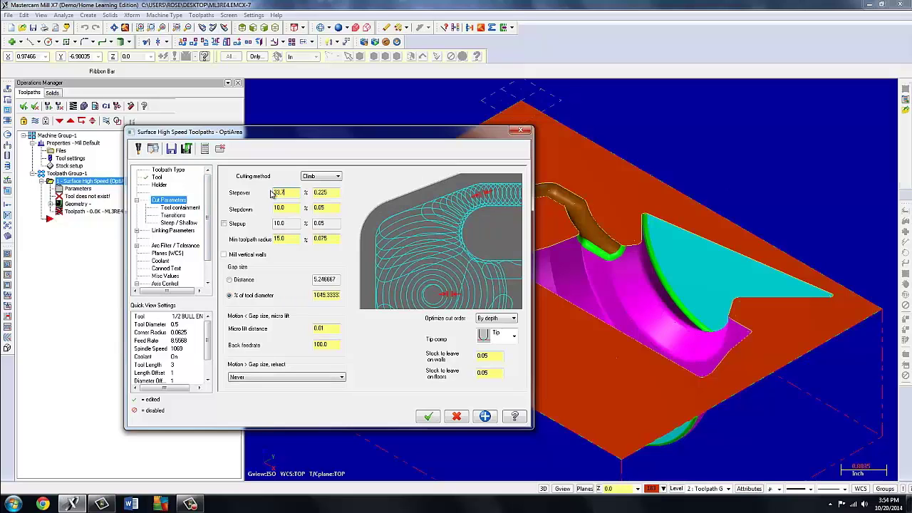
{"action": "type", "text": "33.75"}
{"action": "key", "text": "Return"}
{"action": "key", "text": "Tab"}
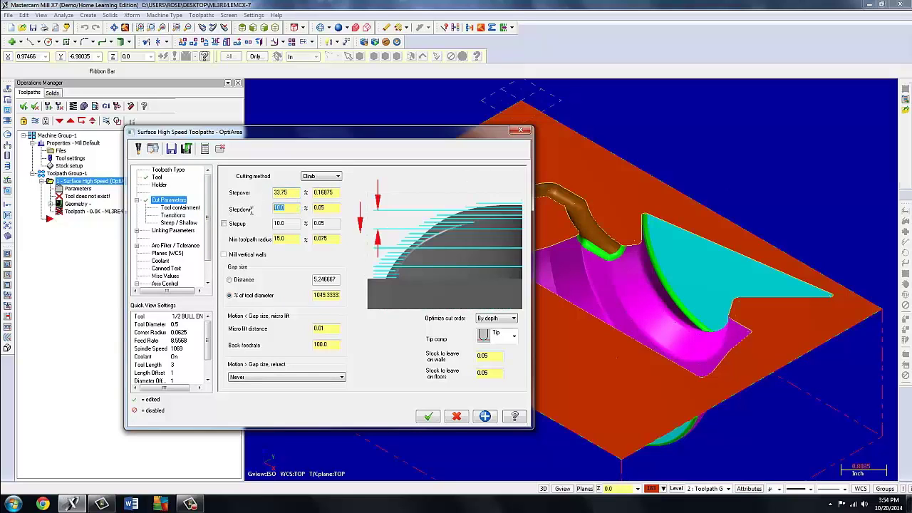
{"action": "type", "text": "4"}
{"action": "key", "text": "Return"}
Enable stepup at 10% and set the stock to leave on walls to 0.02.
{"action": "left_click", "coordinate": [224, 223]}
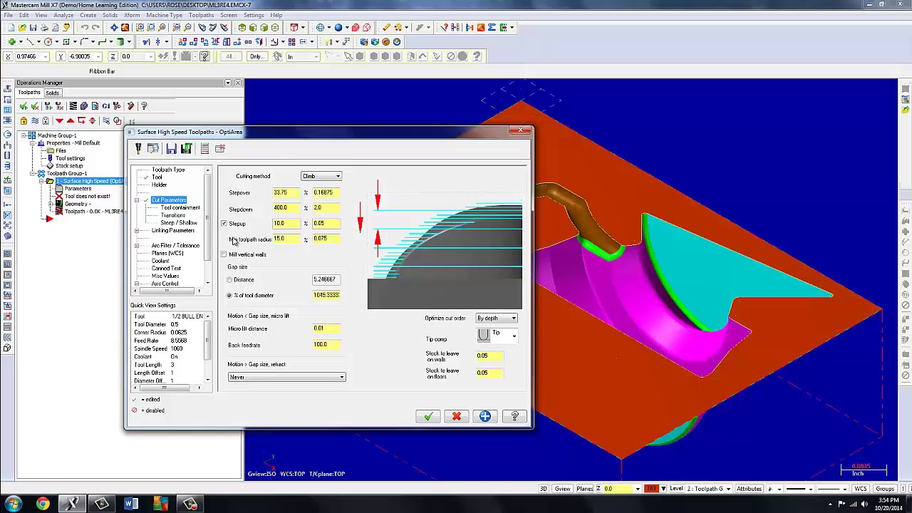
{"action": "double_click", "coordinate": [474, 355]}
{"action": "type", "text": "0.02"}
Compensate the tool containment to the inside of the boundary and check the entry transition settings.
{"action": "left_click", "coordinate": [176, 209]}
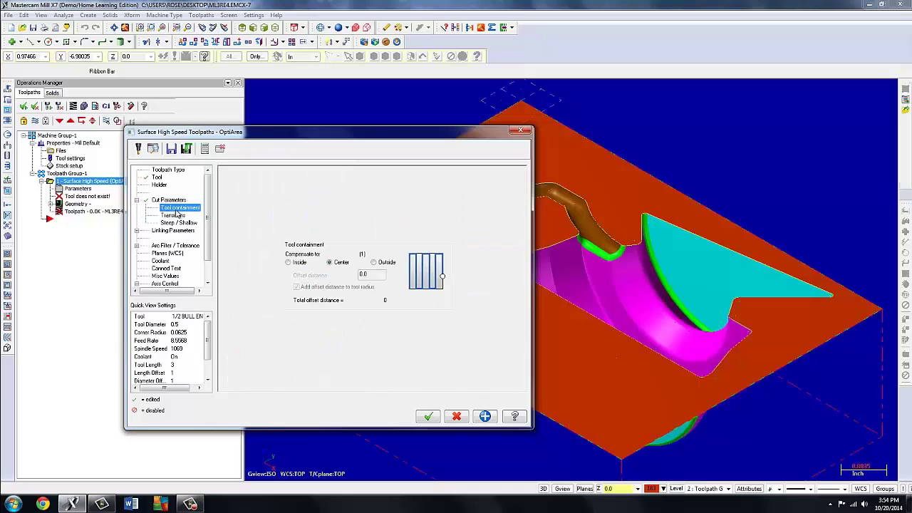
{"action": "left_click", "coordinate": [289, 263]}
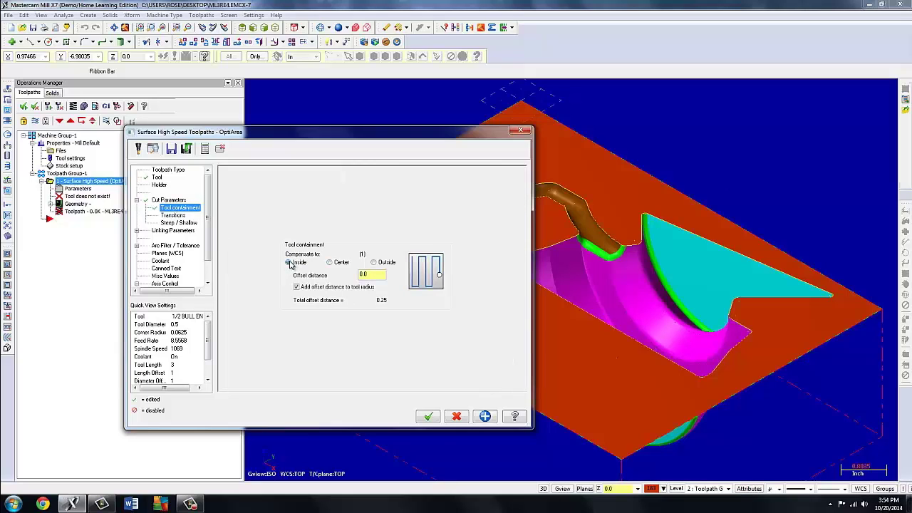
{"action": "left_click", "coordinate": [173, 215]}
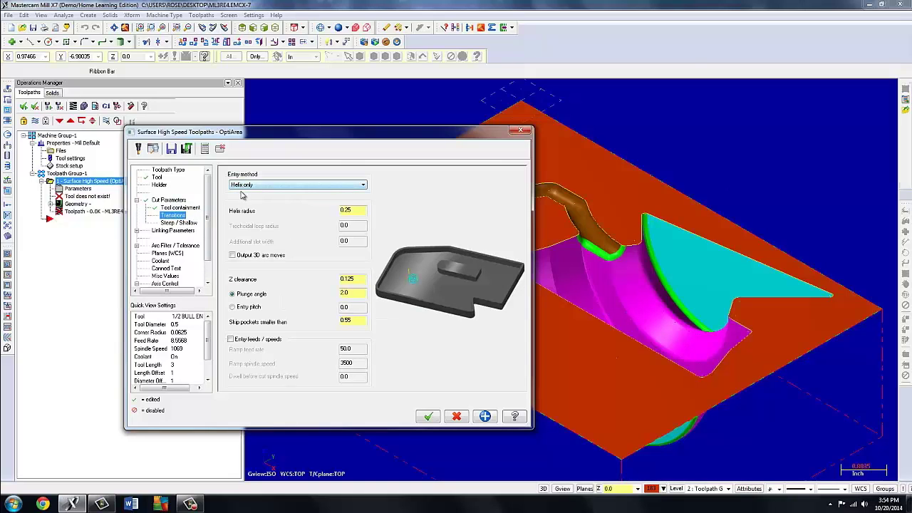
Set the linking retract method to Minimum Vertical Retract and generate the OptiArea toolpath.
{"action": "left_click", "coordinate": [173, 230]}
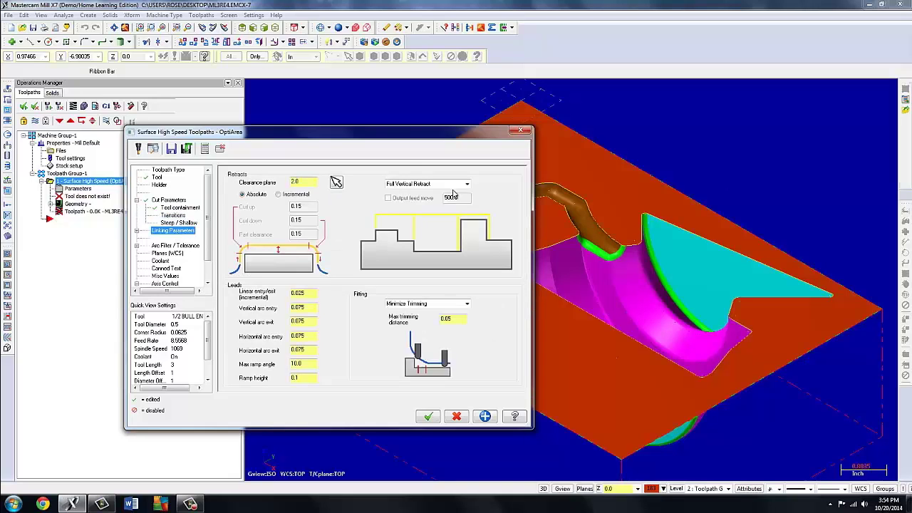
{"action": "left_click", "coordinate": [466, 184]}
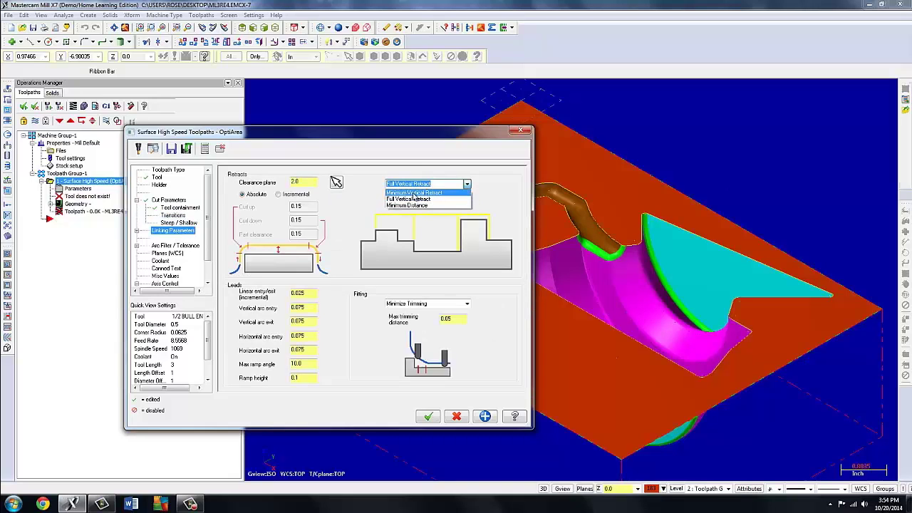
{"action": "left_click", "coordinate": [456, 193]}
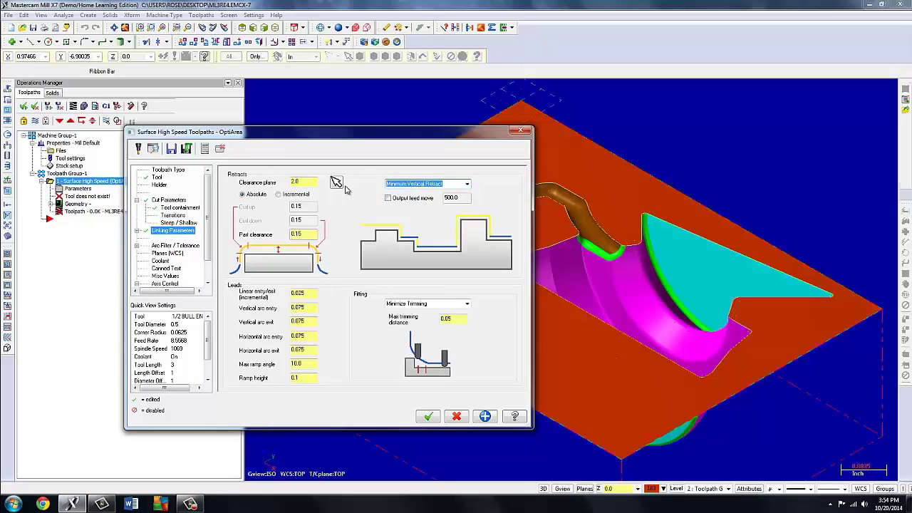
{"action": "left_click", "coordinate": [428, 418]}
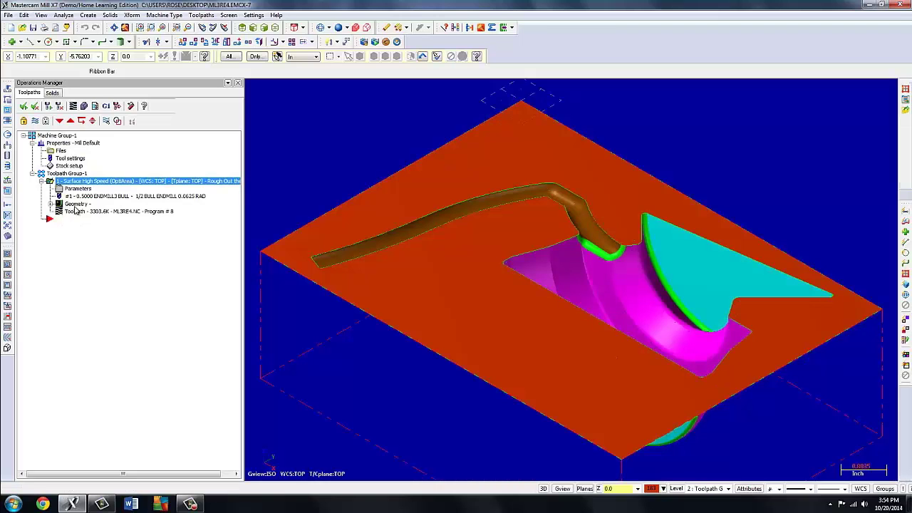
Verify the OptiArea roughing by simulating the whole cut at maximum speed, and close the simulator.
{"action": "left_click", "coordinate": [85, 104]}
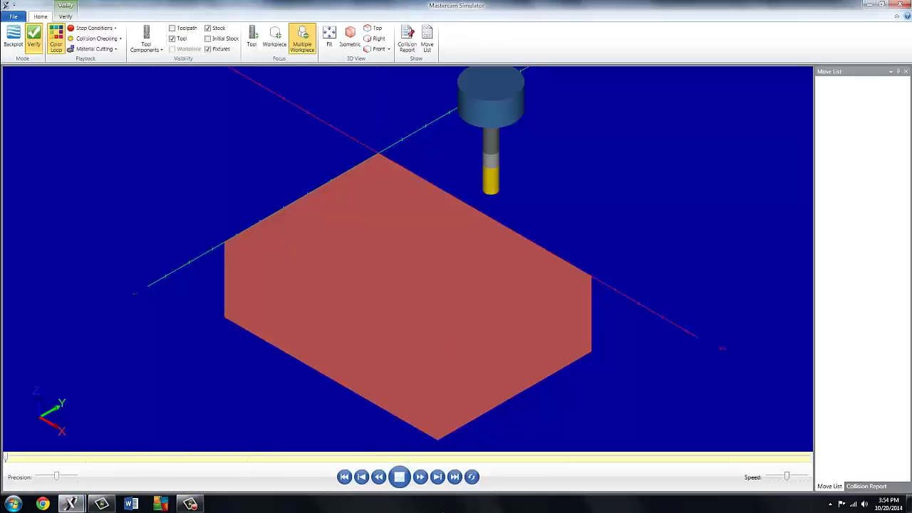
{"action": "left_click", "coordinate": [400, 476]}
{"action": "left_click_drag", "start_coordinate": [786, 476], "coordinate": [808, 477]}
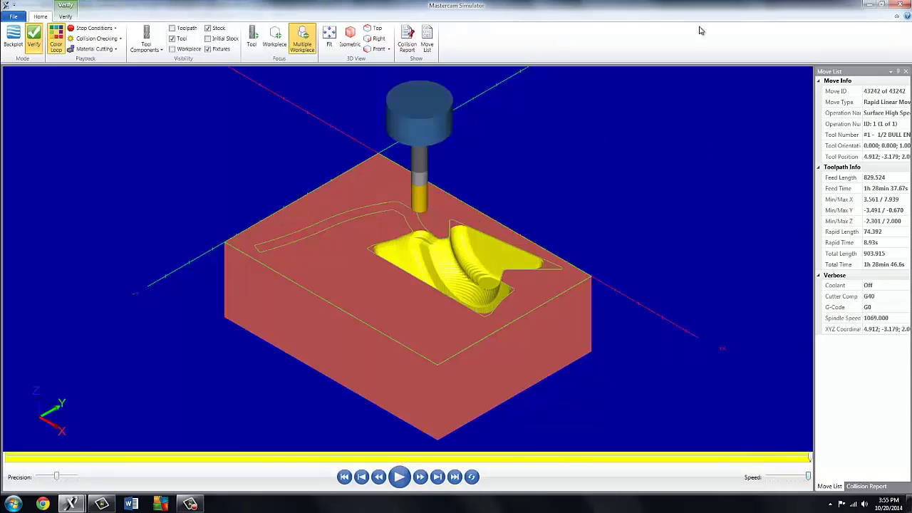
{"action": "left_click", "coordinate": [905, 5]}
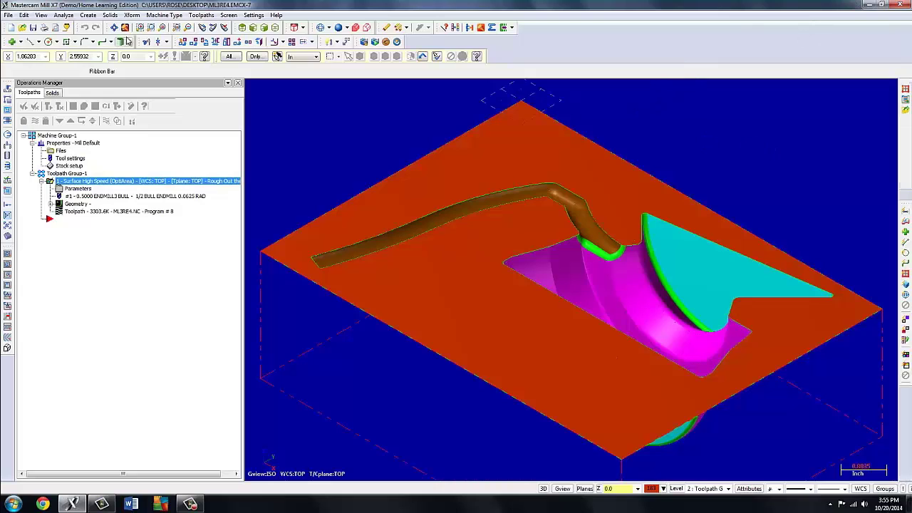
Start an OptiRest surface high speed toolpath using all surfaces as drive surfaces.
{"action": "left_click", "coordinate": [202, 15]}
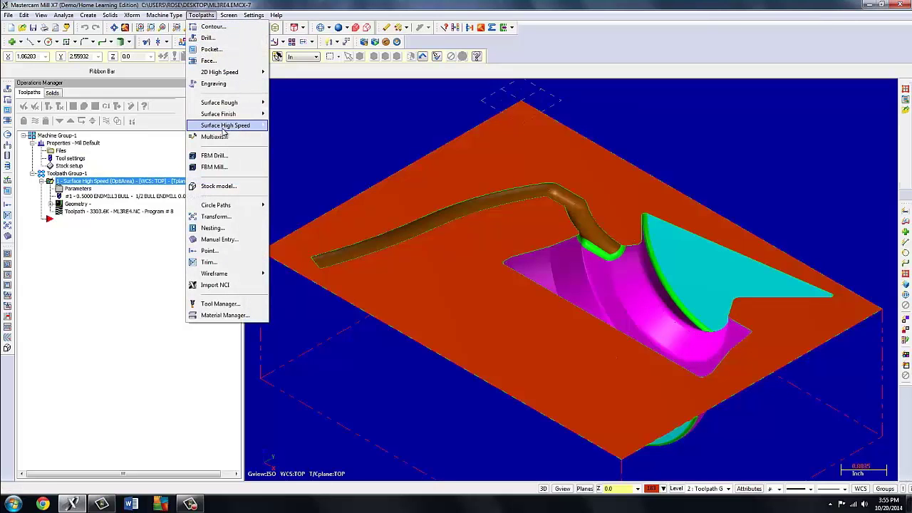
{"action": "mouse_move", "coordinate": [228, 126]}
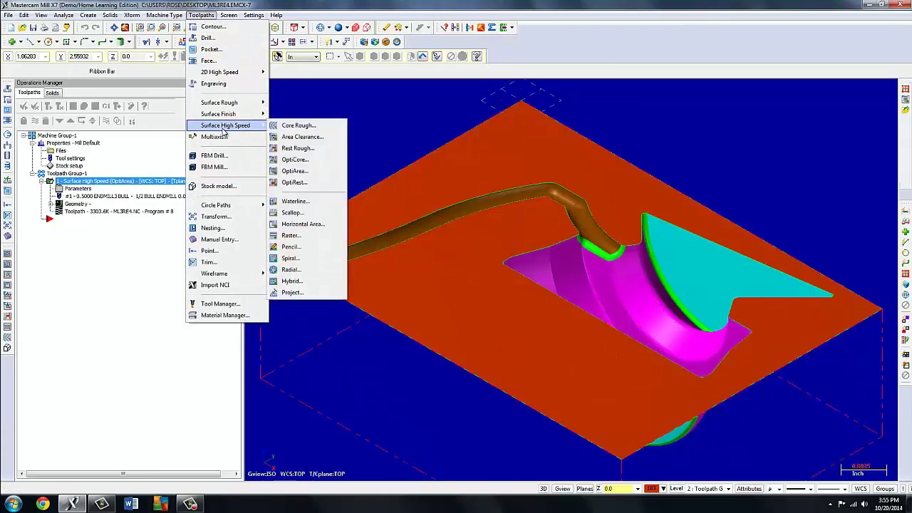
{"action": "left_click", "coordinate": [294, 183]}
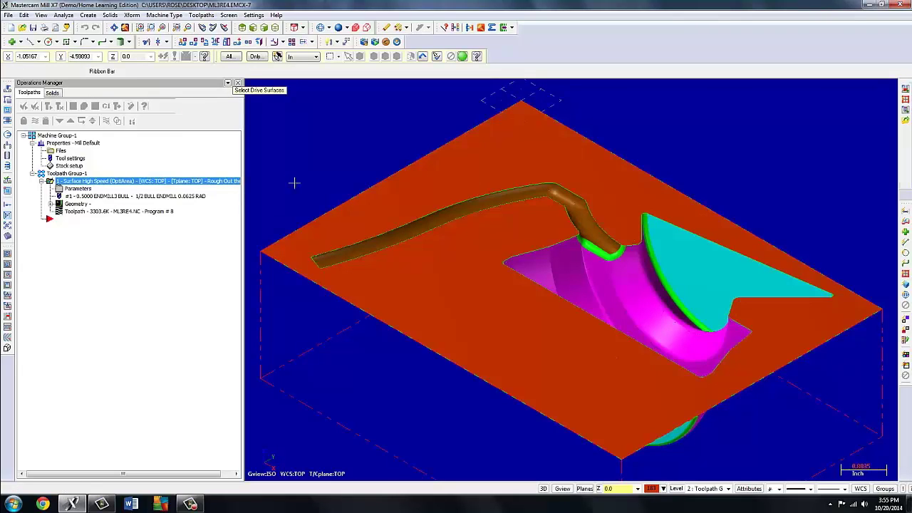
{"action": "left_click", "coordinate": [905, 276]}
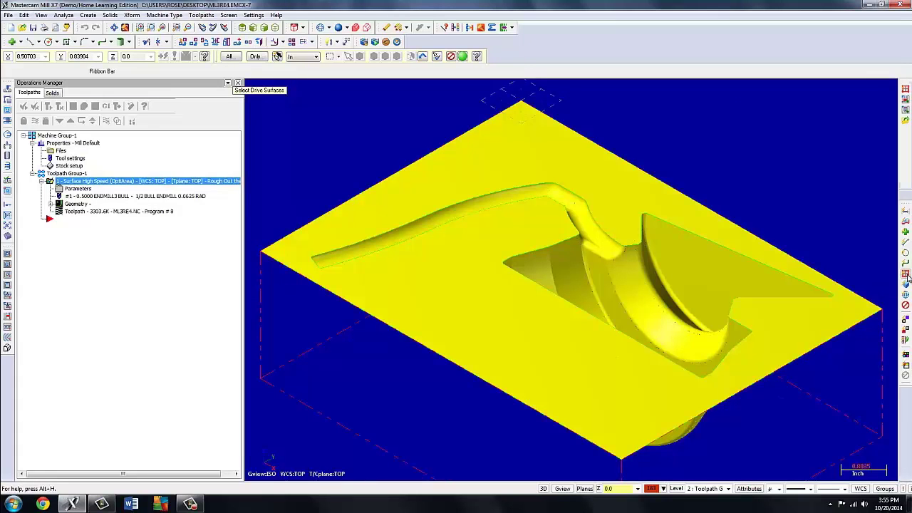
{"action": "left_click", "coordinate": [463, 56]}
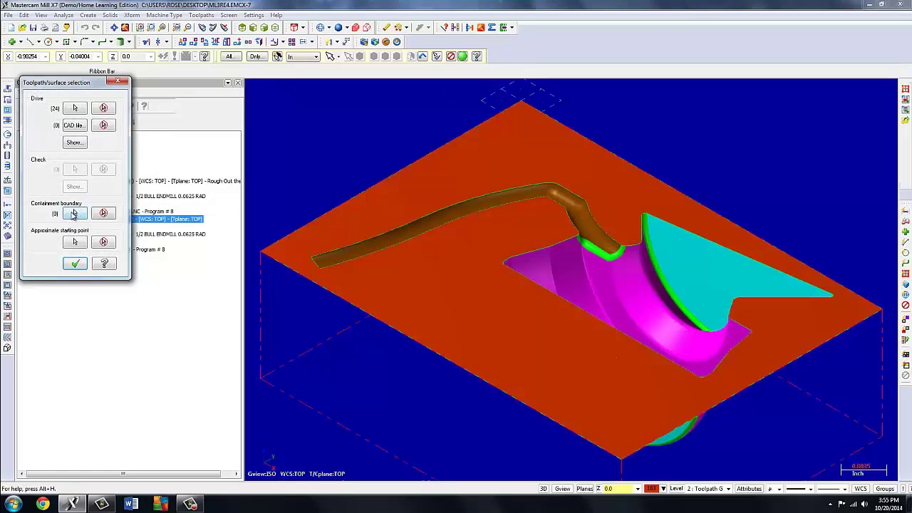
Chain the cavity outline at the groove edge as the new toolpath's containment boundary and keep OptiRest as the roughing type.
{"action": "left_click", "coordinate": [72, 216]}
{"action": "left_click", "coordinate": [348, 246]}
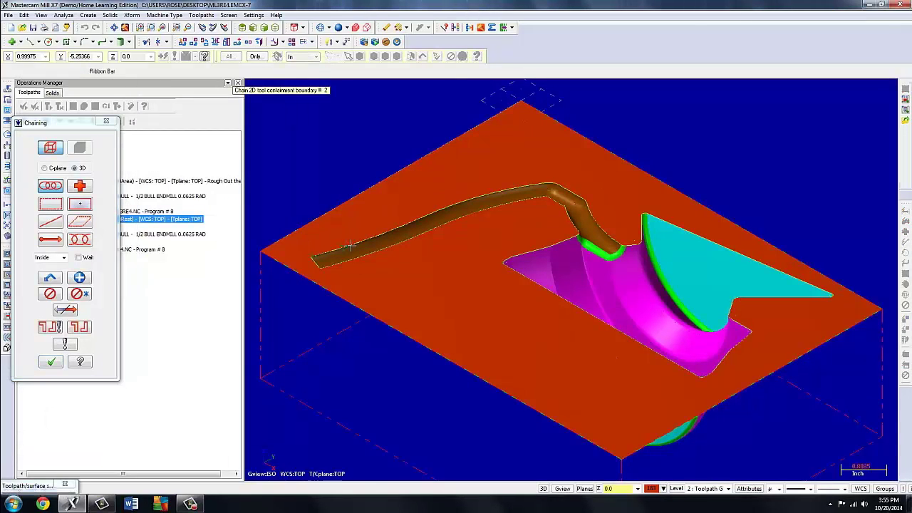
{"action": "left_click", "coordinate": [51, 362]}
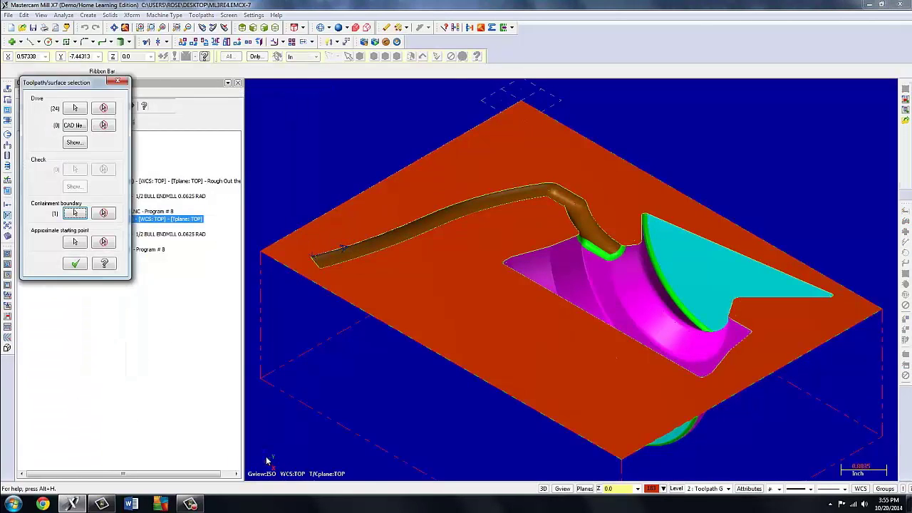
{"action": "left_click", "coordinate": [71, 265]}
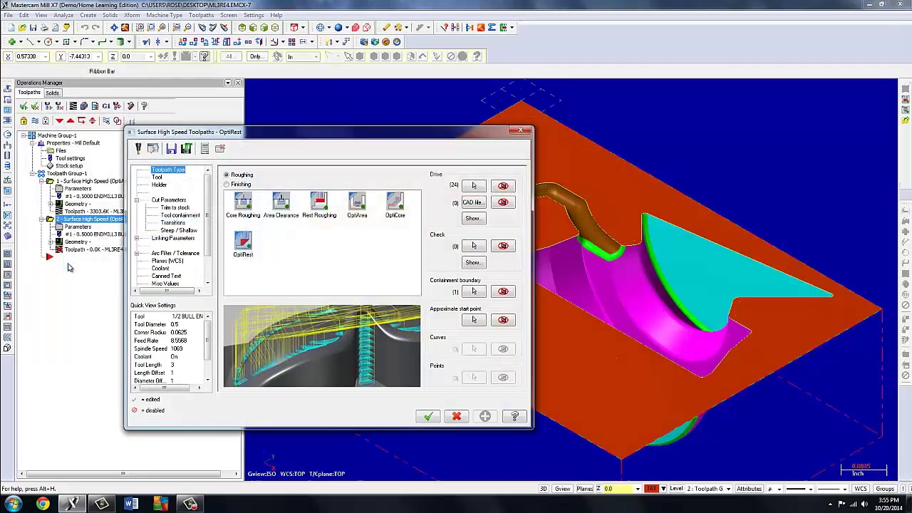
{"action": "left_click", "coordinate": [241, 245]}
Filter the tool library to 0.25 diameter bull endmills and select the 1/4 bull endmill with 0.0625 corner radius for OptiRest.
{"action": "left_click", "coordinate": [157, 177]}
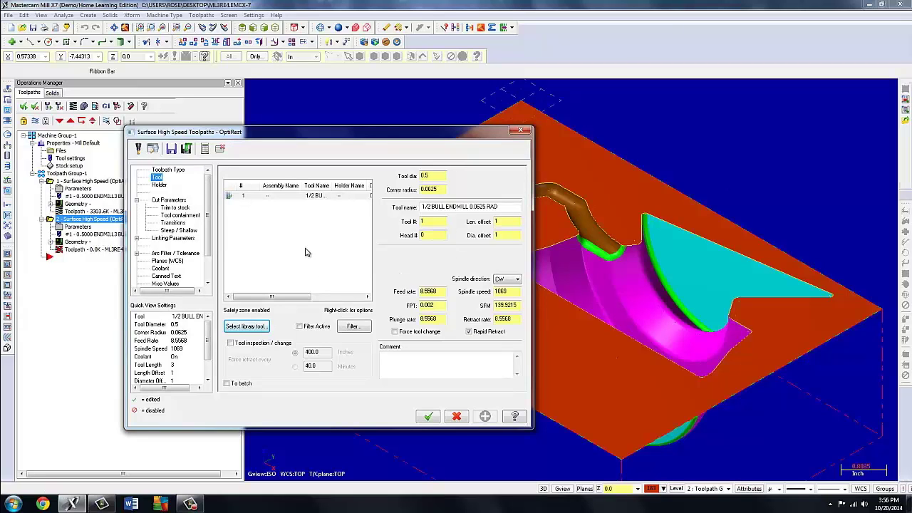
{"action": "left_click", "coordinate": [248, 327]}
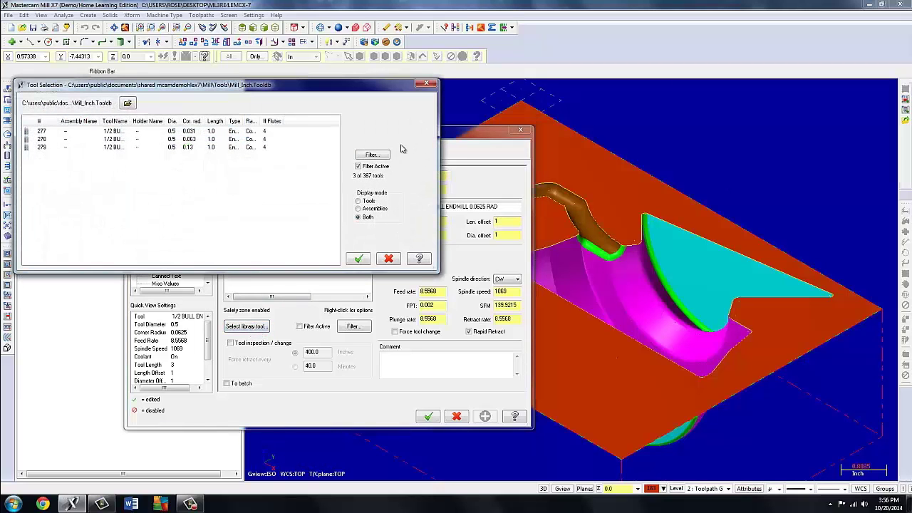
{"action": "left_click", "coordinate": [372, 155]}
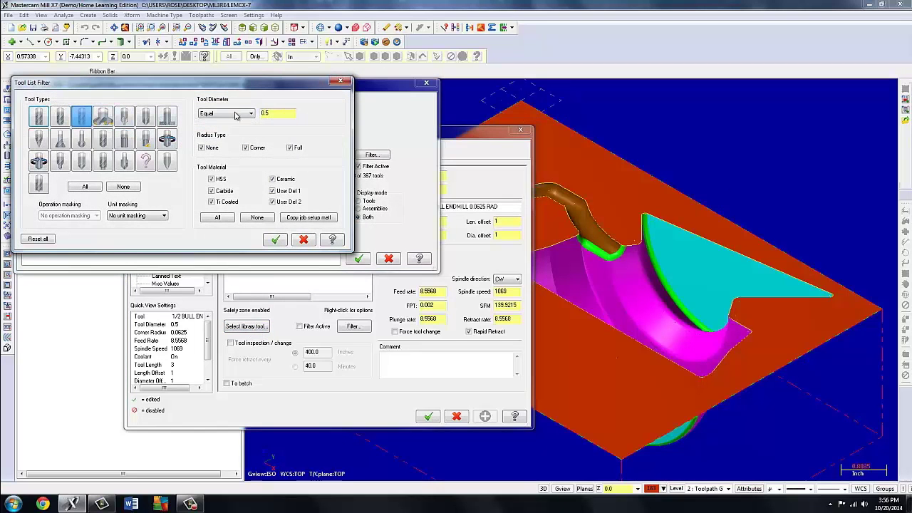
{"action": "double_click", "coordinate": [267, 113]}
{"action": "left_click", "coordinate": [275, 240]}
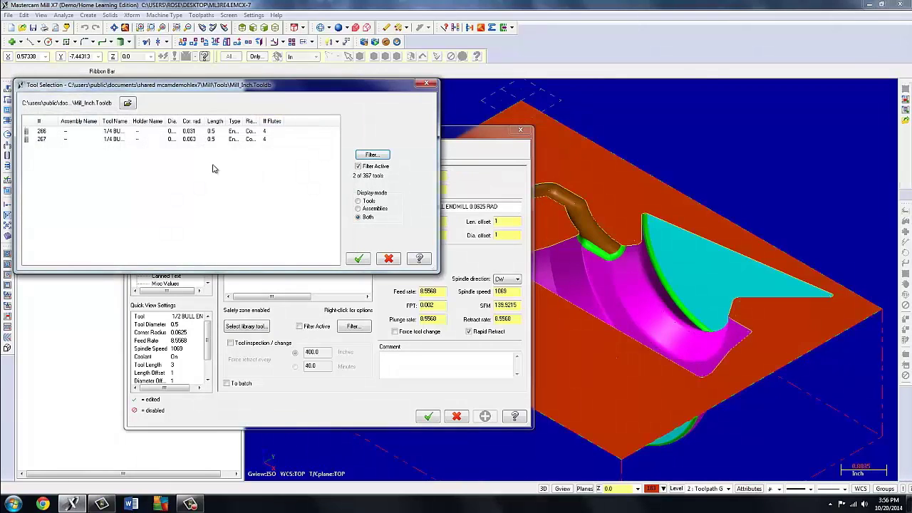
{"action": "left_click", "coordinate": [187, 140]}
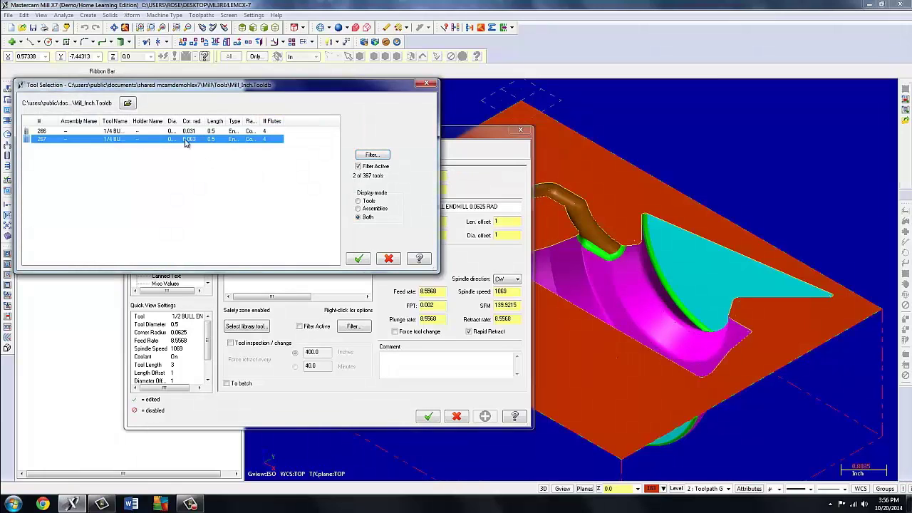
{"action": "left_click", "coordinate": [359, 259]}
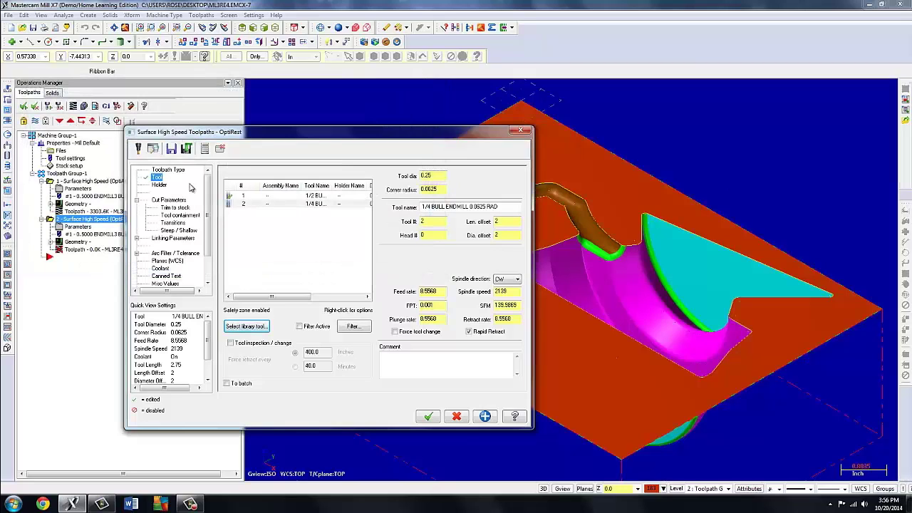
Set the OptiRest cut parameters to 19% stepover and 2.0 stepdown, and enable a 20% stepup.
{"action": "left_click", "coordinate": [168, 200]}
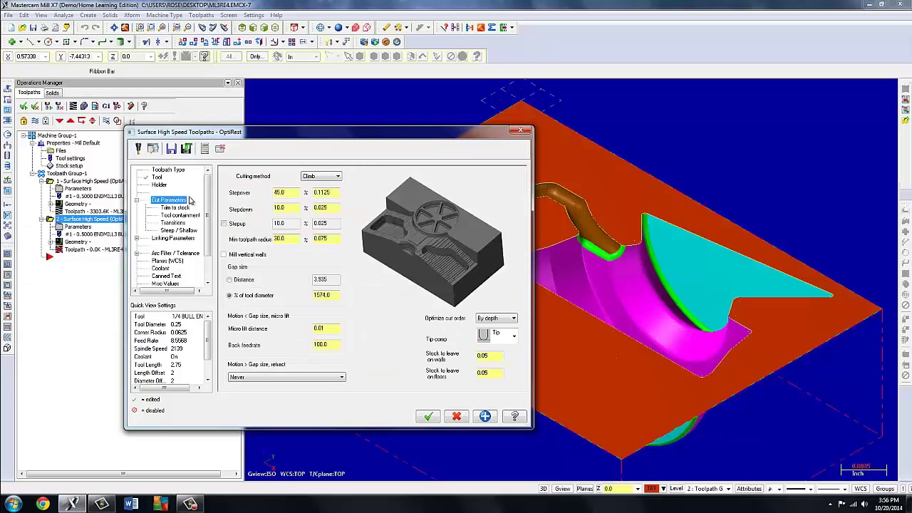
{"action": "left_click_drag", "start_coordinate": [288, 193], "coordinate": [258, 191]}
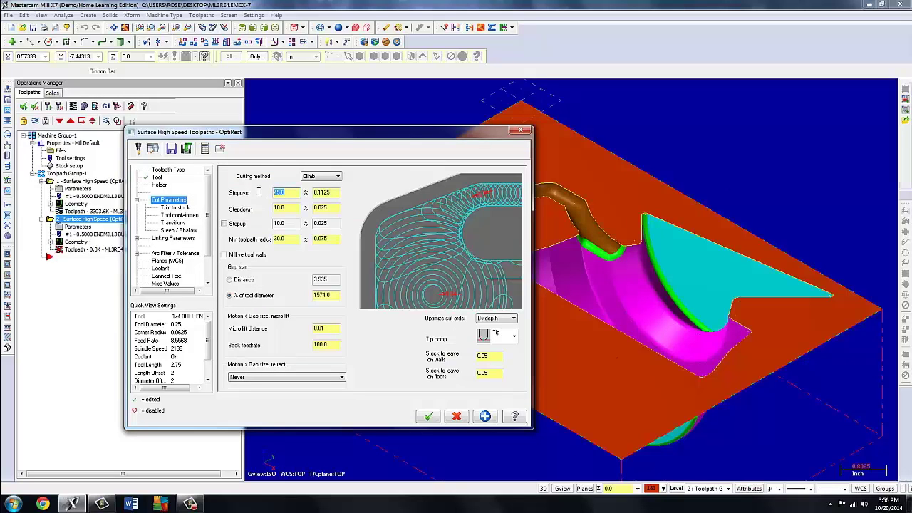
{"action": "type", "text": "19"}
{"action": "key", "text": "Return"}
{"action": "left_click", "coordinate": [288, 208]}
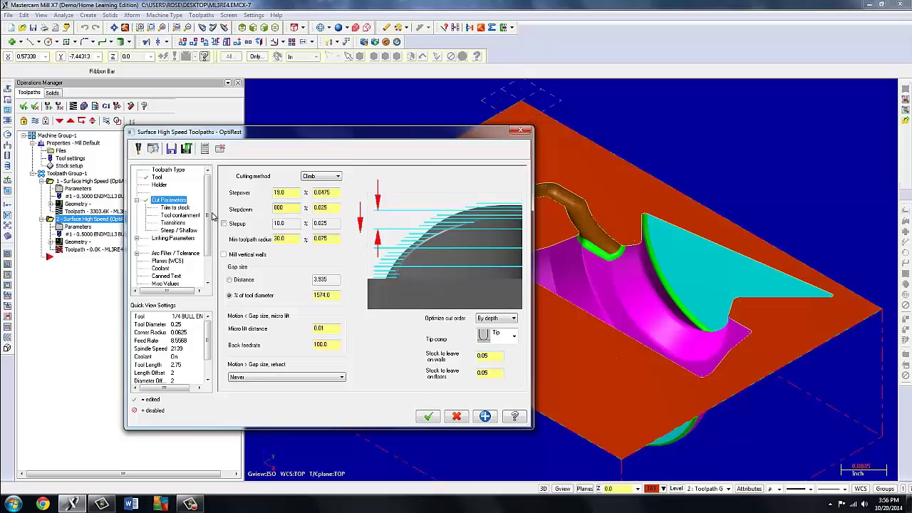
{"action": "key", "text": "Return"}
{"action": "left_click", "coordinate": [222, 225]}
{"action": "double_click", "coordinate": [285, 223]}
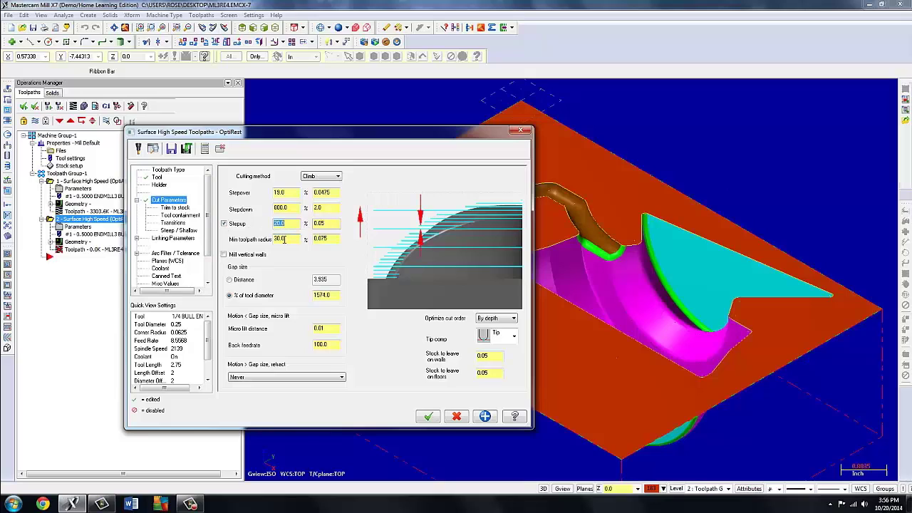
{"action": "double_click", "coordinate": [485, 355]}
Use the remaining stock as computed from all previous operations and compensate the tool containment to the inside of the boundary.
{"action": "left_click", "coordinate": [176, 207]}
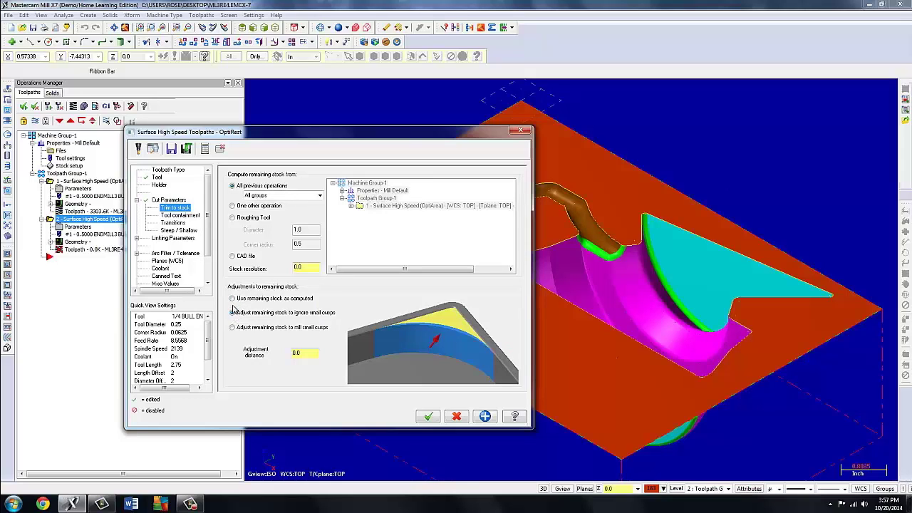
{"action": "left_click", "coordinate": [232, 298]}
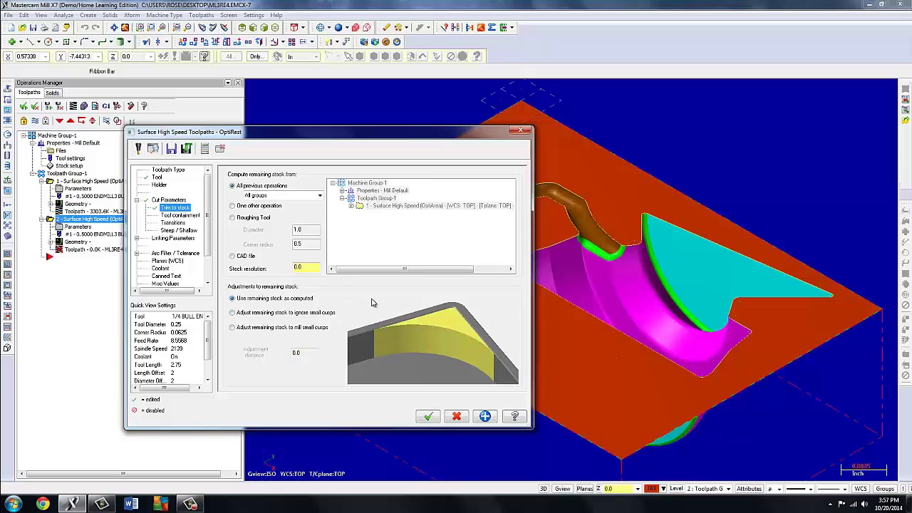
{"action": "left_click", "coordinate": [166, 215]}
{"action": "left_click", "coordinate": [288, 262]}
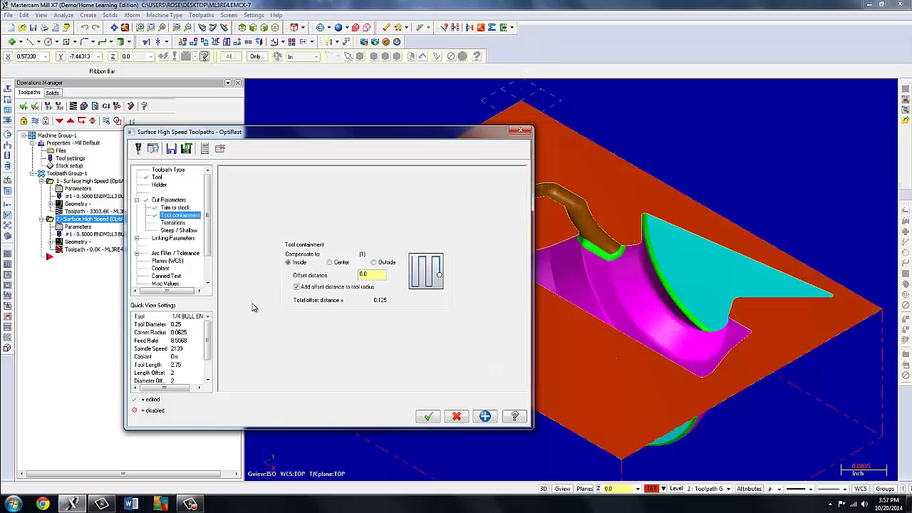
Set the OptiRest linking retract method to Minimum Vertical Retract and generate the toolpath.
{"action": "left_click", "coordinate": [176, 223]}
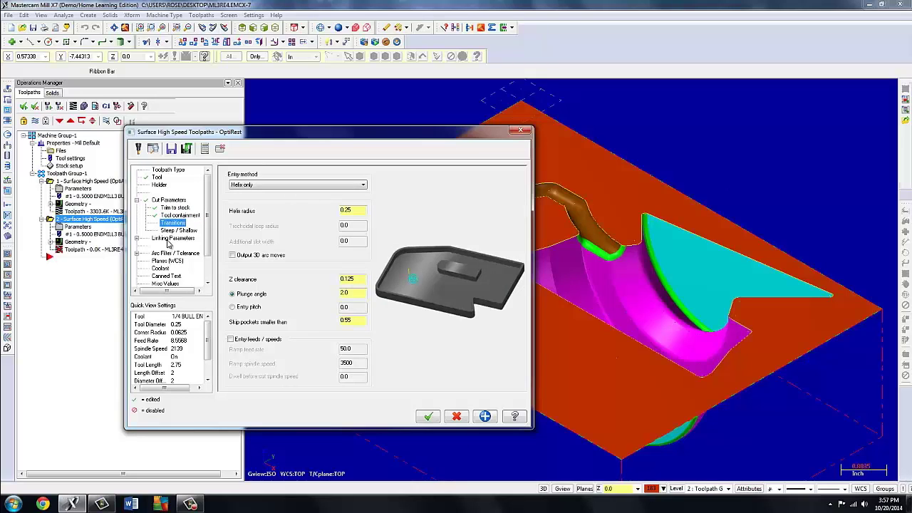
{"action": "left_click", "coordinate": [170, 240]}
{"action": "left_click", "coordinate": [466, 184]}
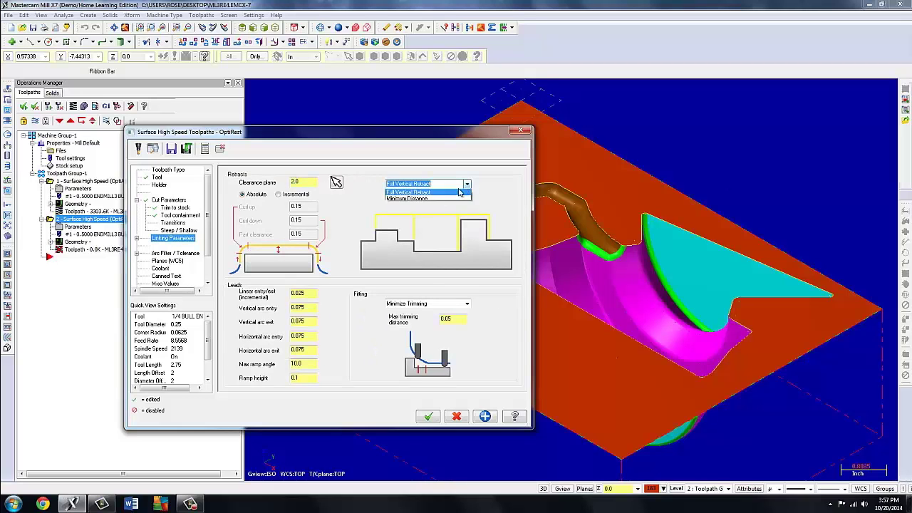
{"action": "left_click", "coordinate": [412, 200]}
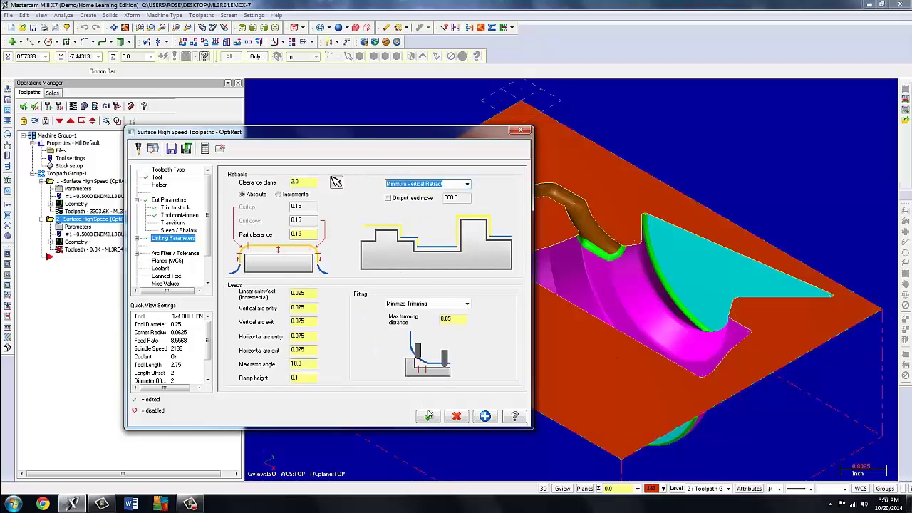
{"action": "left_click", "coordinate": [428, 416]}
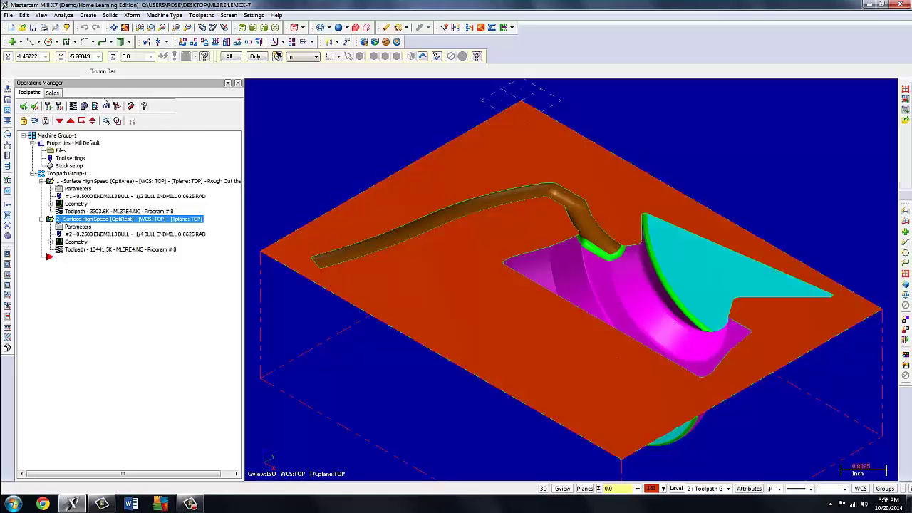
Verify the roughing by running the simulation of the OptiArea and OptiRest cuts with the whole stock in view.
{"action": "left_click", "coordinate": [83, 105]}
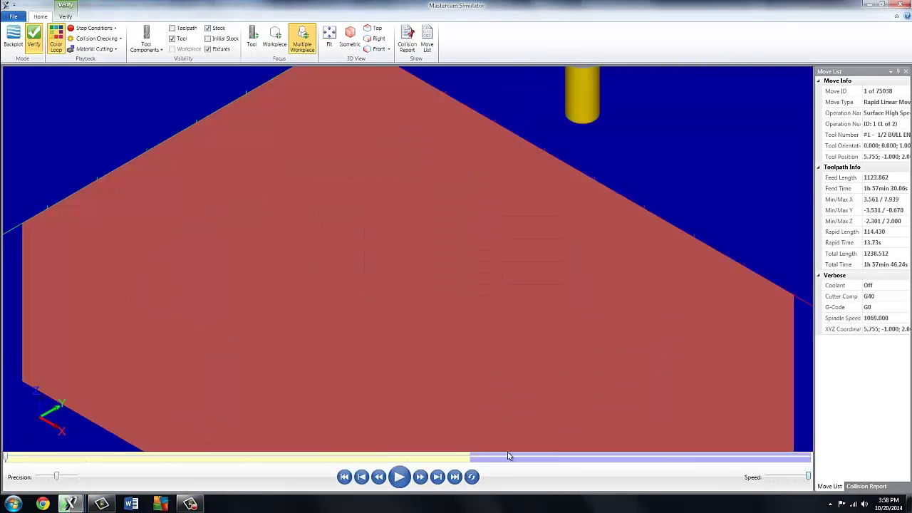
{"action": "left_click", "coordinate": [399, 477]}
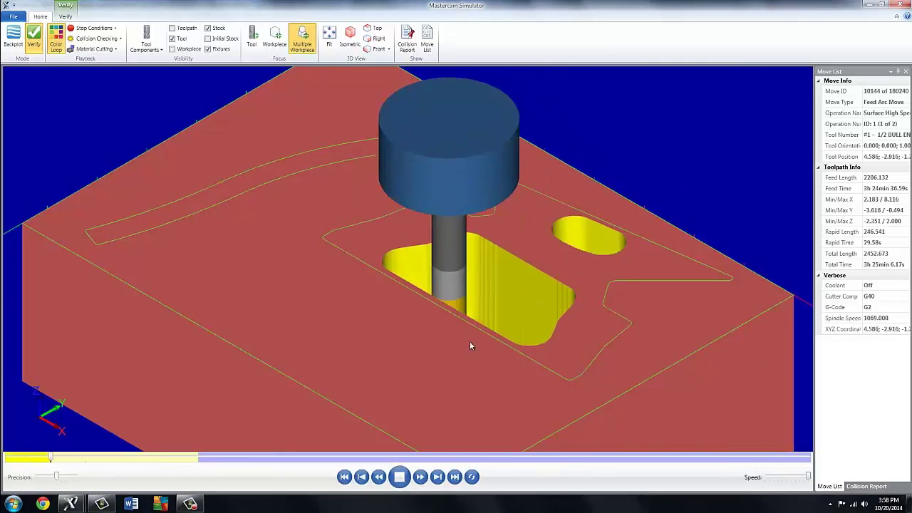
{"action": "scroll", "coordinate": [469, 342], "scroll_direction": "down", "scroll_amount": 3}
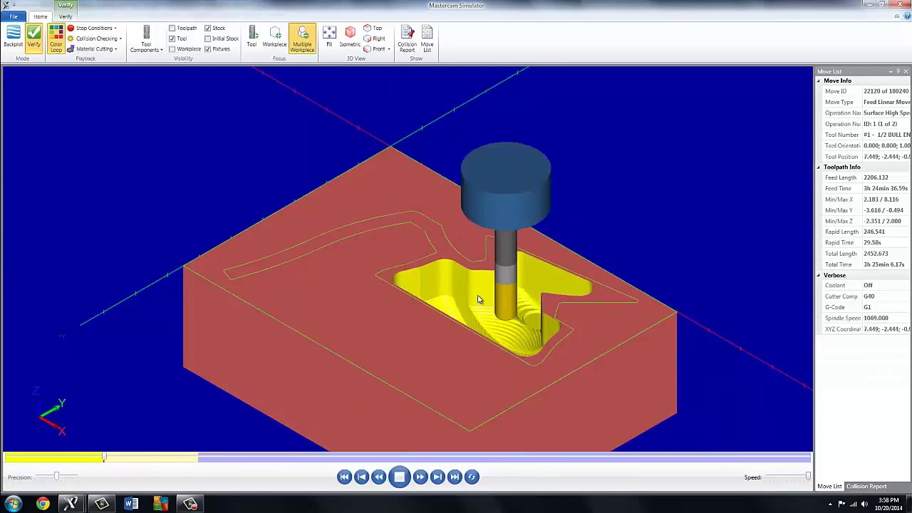
{"action": "middle_click_drag", "start_coordinate": [479, 299], "coordinate": [479, 244], "text": "alt"}
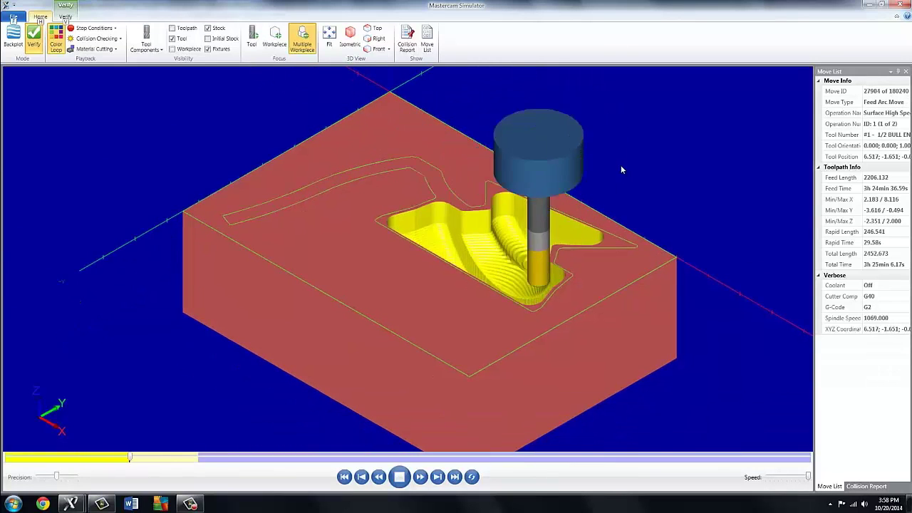
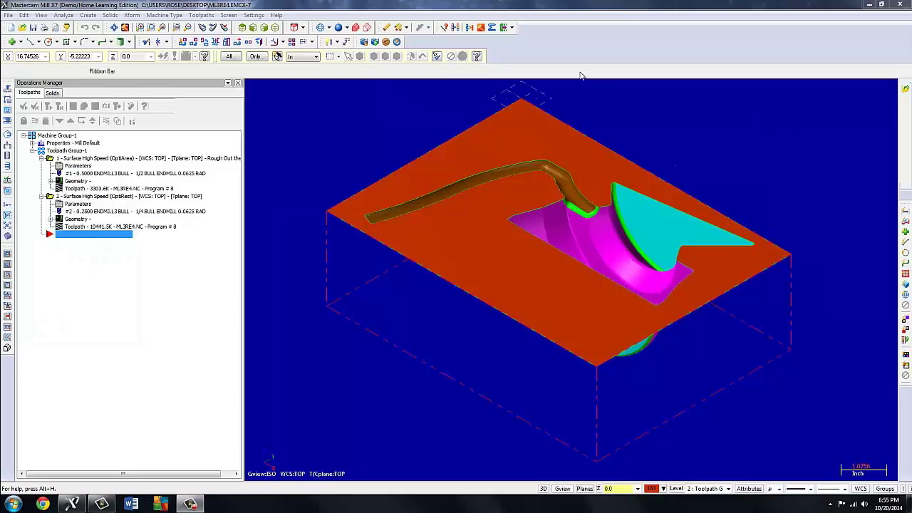
Start a new stock model operation and take its rectangular initial shape from the stock setup.
{"action": "left_click", "coordinate": [201, 15]}
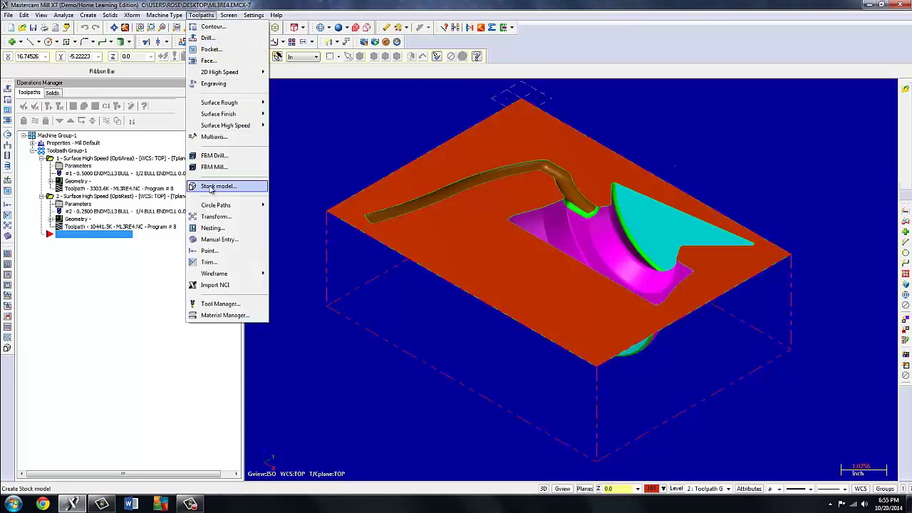
{"action": "left_click", "coordinate": [217, 186]}
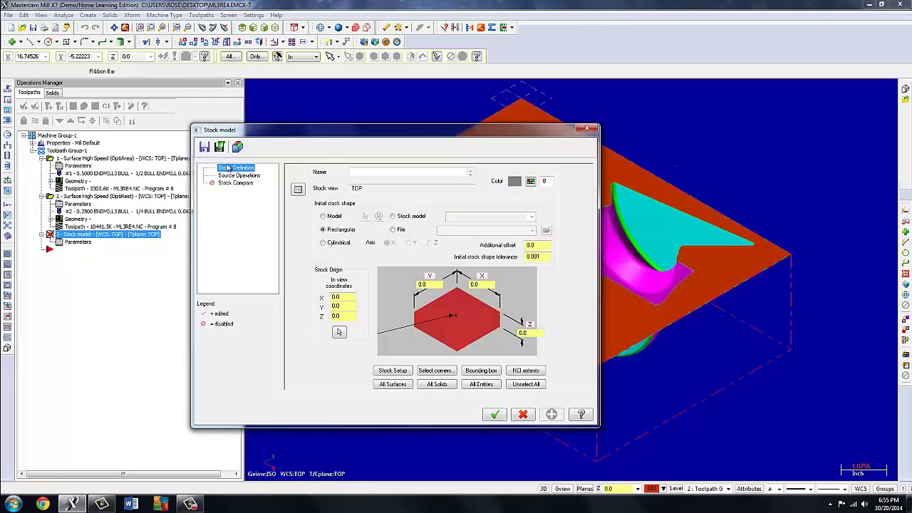
{"action": "left_click", "coordinate": [369, 173]}
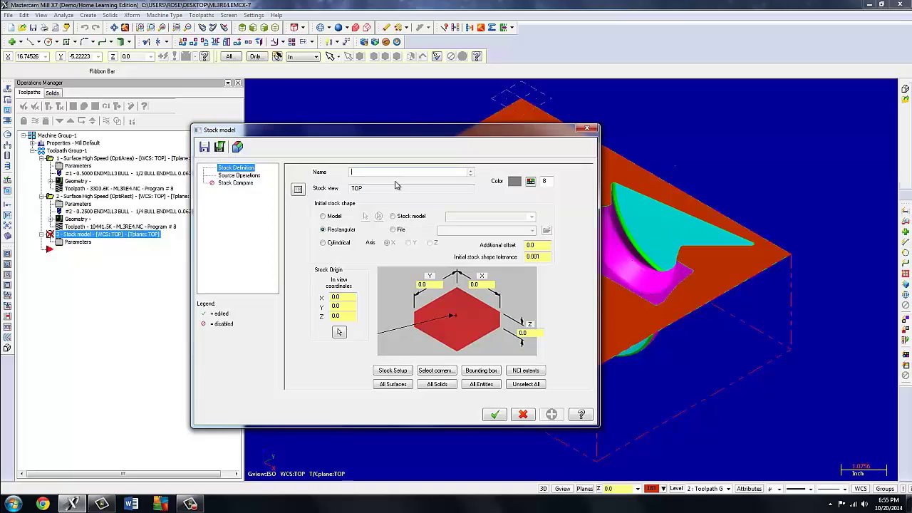
{"action": "type", "text": "Stock after roughing"}
{"action": "left_click", "coordinate": [394, 371]}
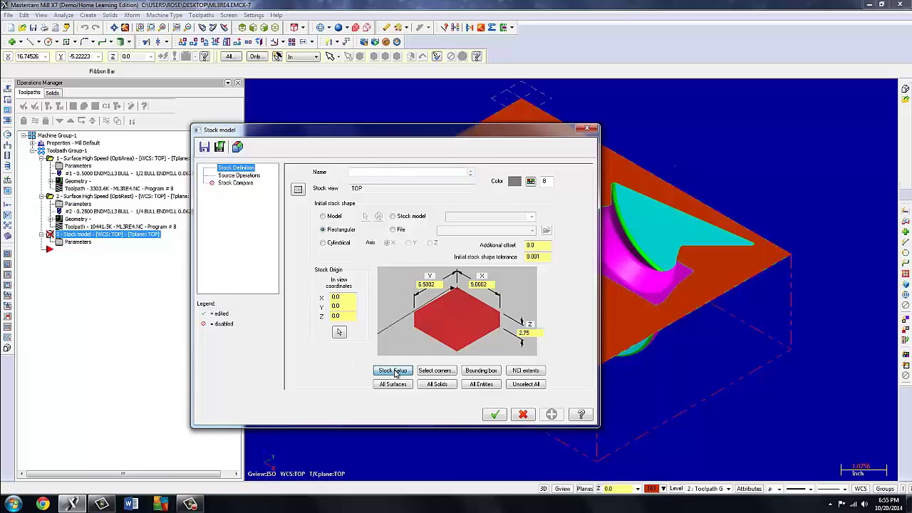
Choose the OptiArea and OptiRest operations as the stock model's source operations and generate the stock model.
{"action": "left_click", "coordinate": [245, 176]}
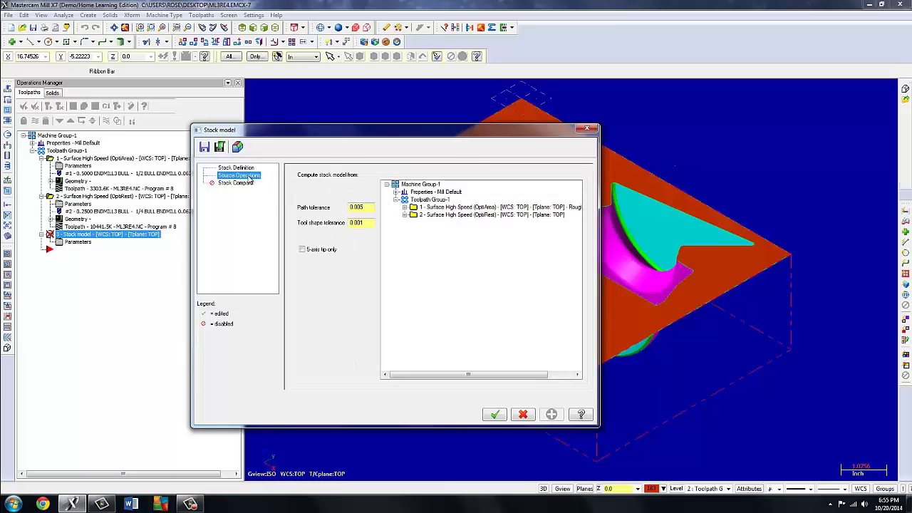
{"action": "left_click", "coordinate": [414, 208]}
{"action": "left_click", "coordinate": [416, 215], "text": "shift"}
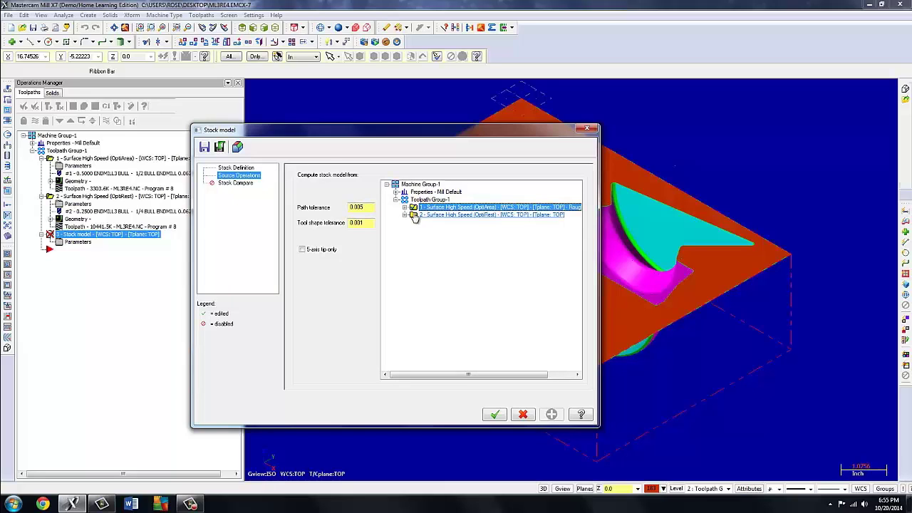
{"action": "left_click", "coordinate": [414, 216]}
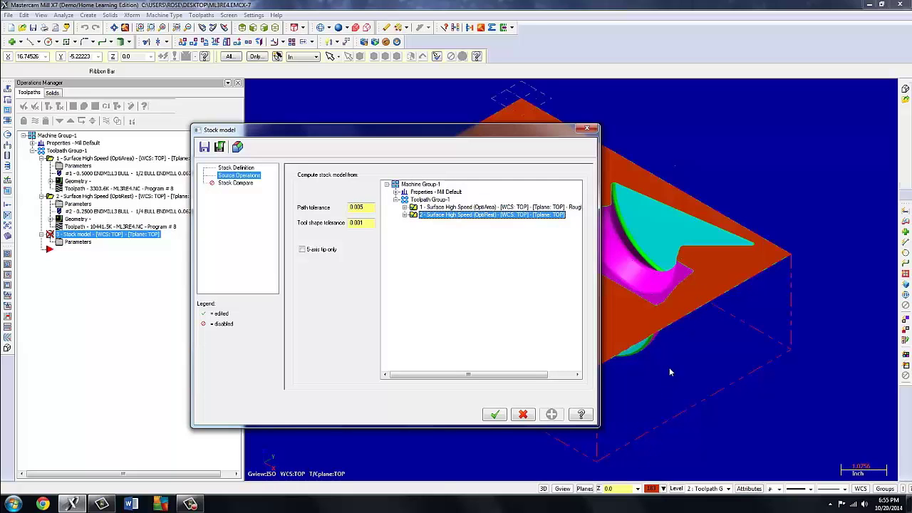
{"action": "left_click", "coordinate": [494, 414]}
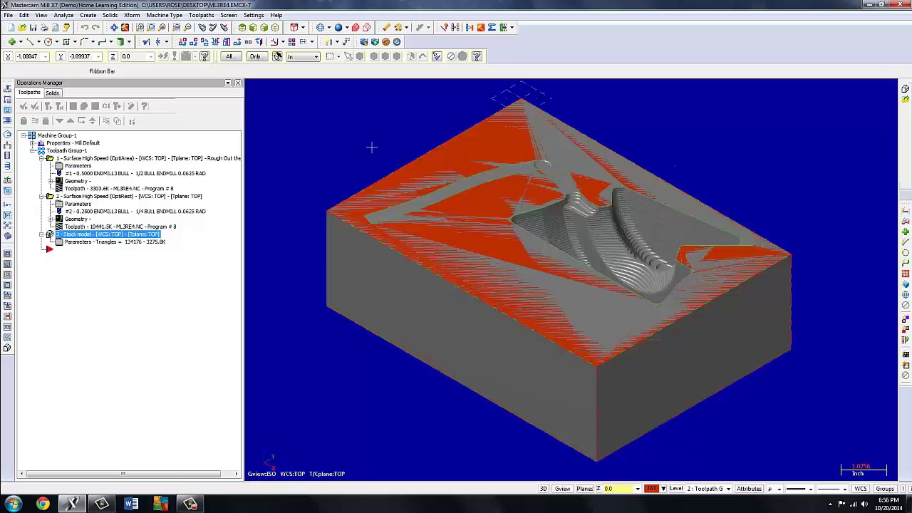
Hide the generated stock model from the graphics view.
{"action": "right_click", "coordinate": [100, 236]}
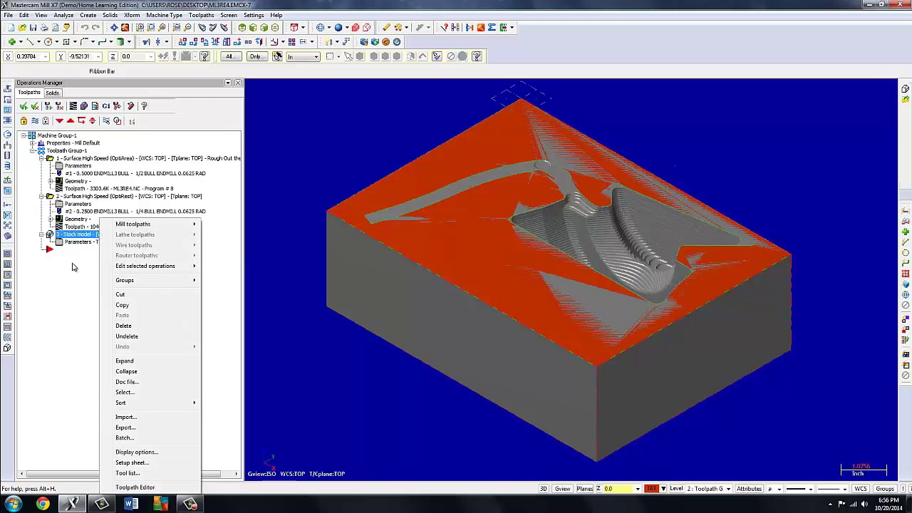
{"action": "left_click", "coordinate": [81, 258]}
{"action": "key", "text": "alt+t"}
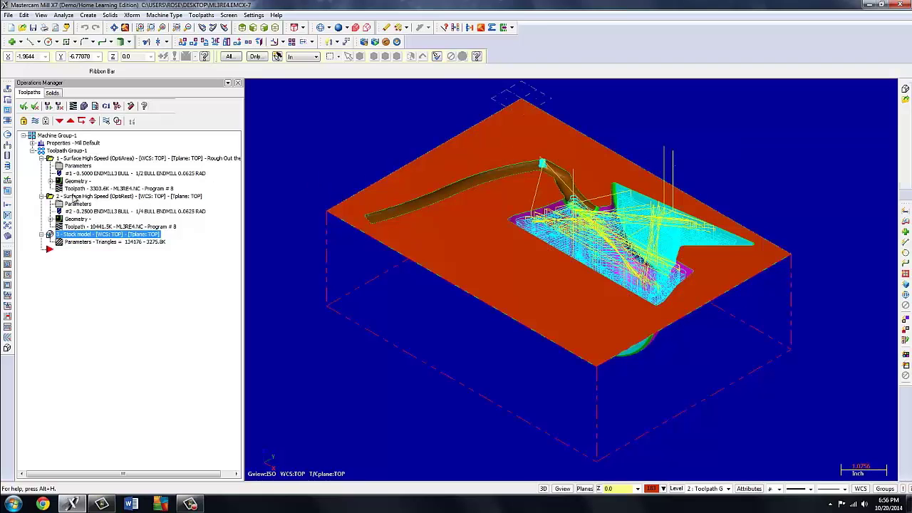
Duplicate the OptiRest operation and place the copy after the stock model in the toolpath group.
{"action": "left_click", "coordinate": [50, 198]}
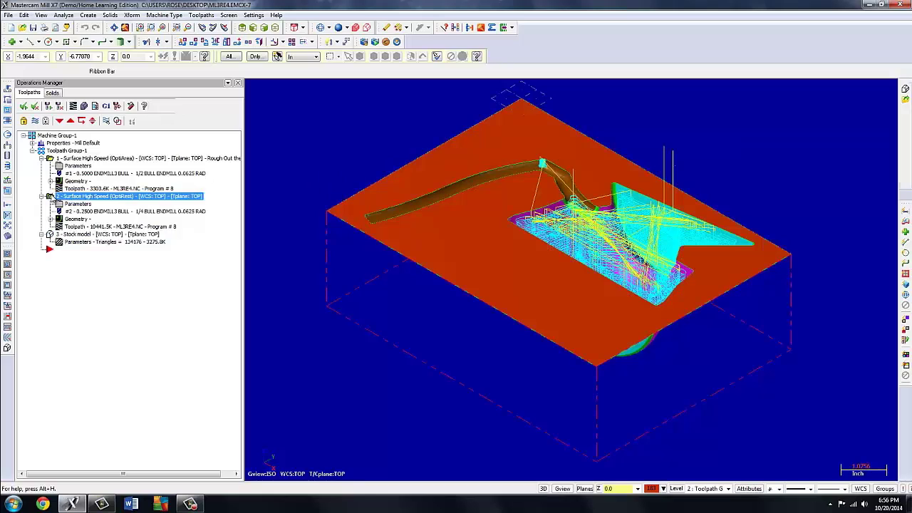
{"action": "right_click", "coordinate": [90, 199]}
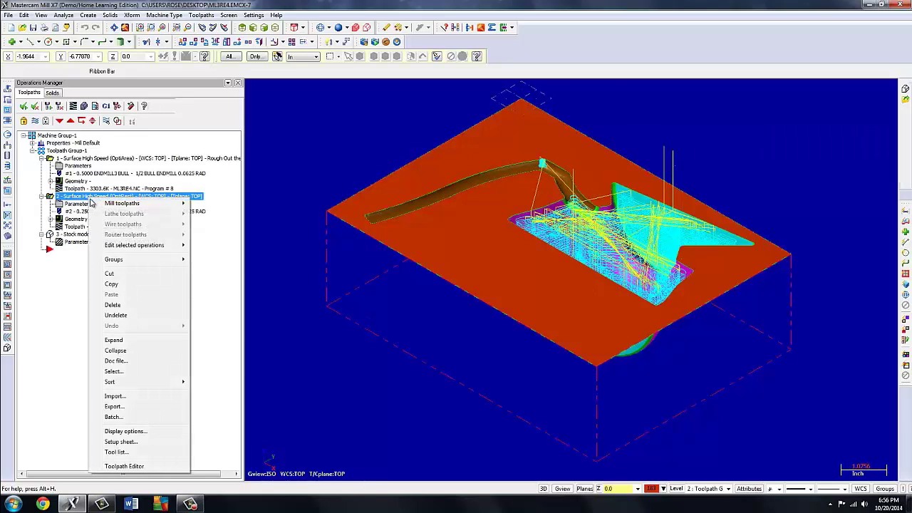
{"action": "left_click", "coordinate": [112, 283]}
{"action": "right_click", "coordinate": [93, 284]}
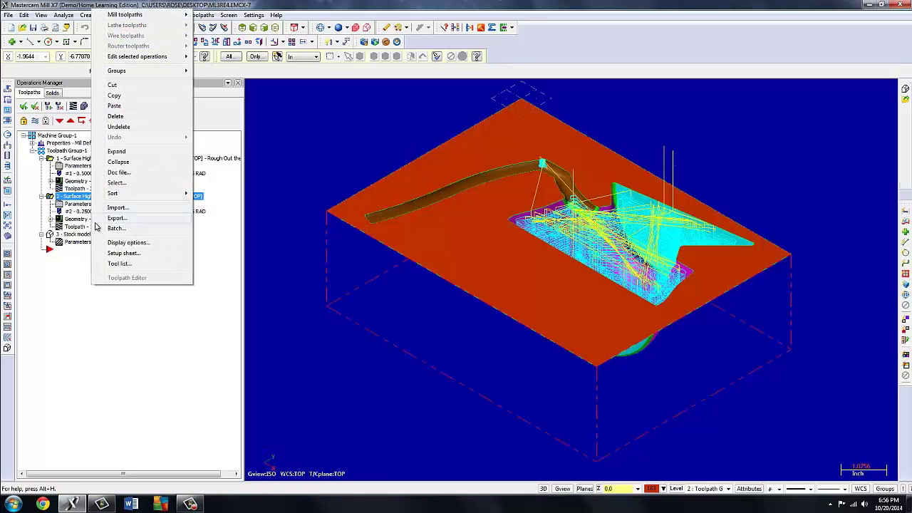
{"action": "left_click", "coordinate": [114, 106]}
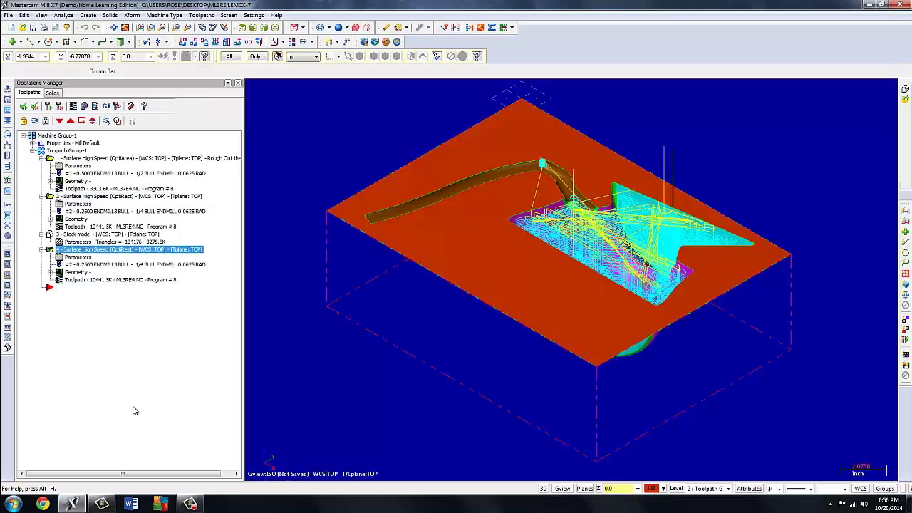
Change the copied OptiRest operation's toolpath type to Hybrid finishing.
{"action": "left_click", "coordinate": [64, 260]}
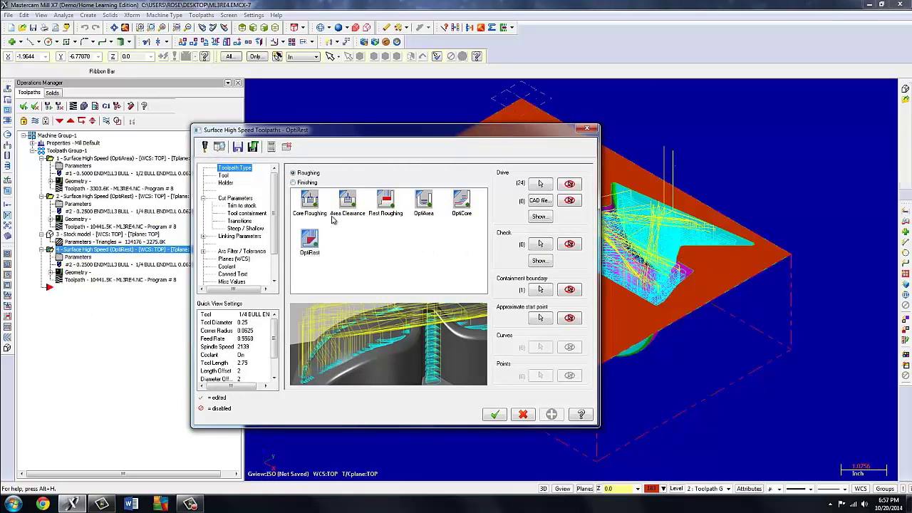
{"action": "left_click", "coordinate": [293, 183]}
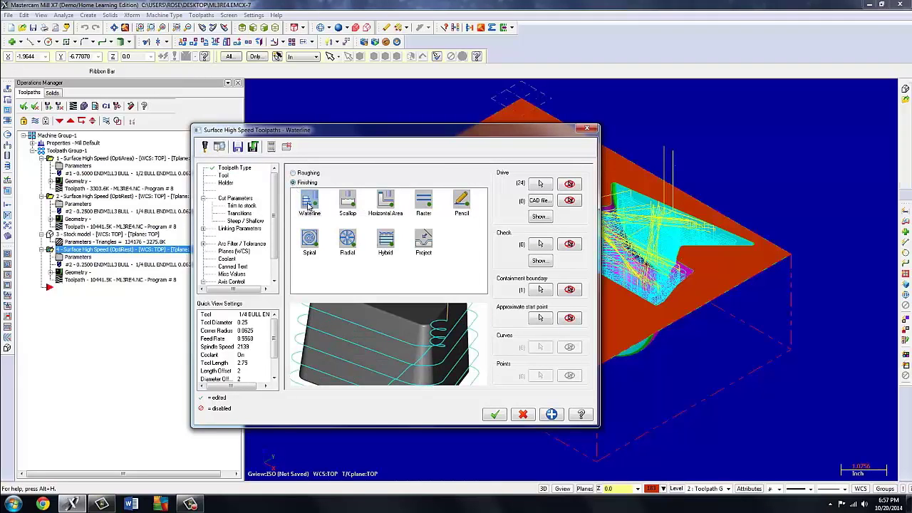
{"action": "left_click", "coordinate": [388, 245]}
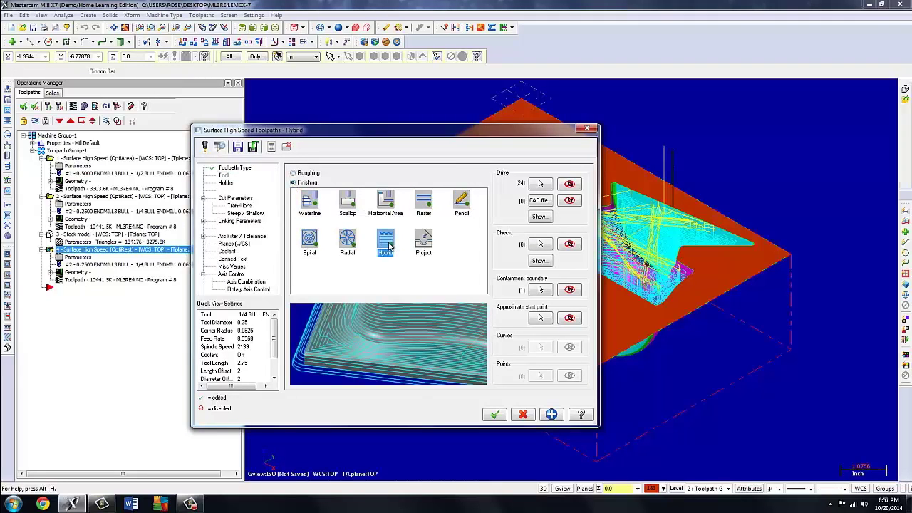
Assign the 1/4 ball endmill from the tool library to the Hybrid toolpath.
{"action": "left_click", "coordinate": [224, 176]}
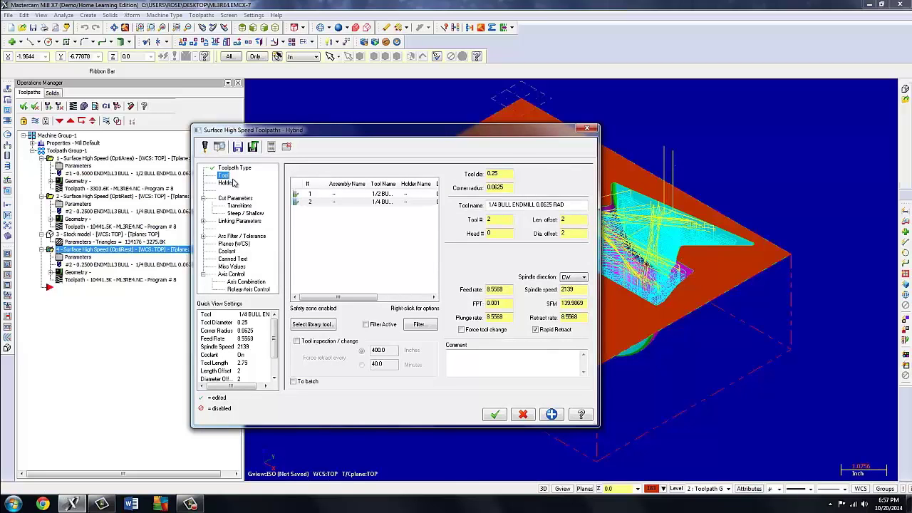
{"action": "left_click", "coordinate": [313, 324]}
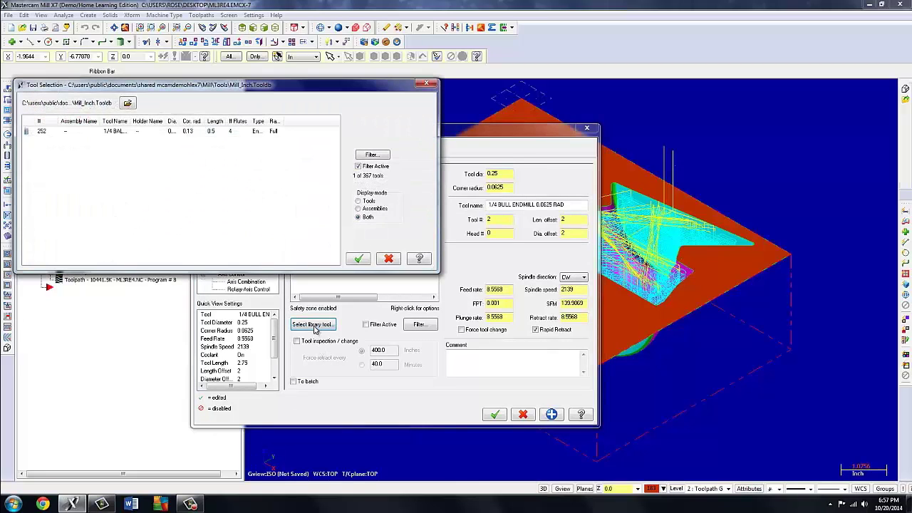
{"action": "left_click", "coordinate": [188, 133]}
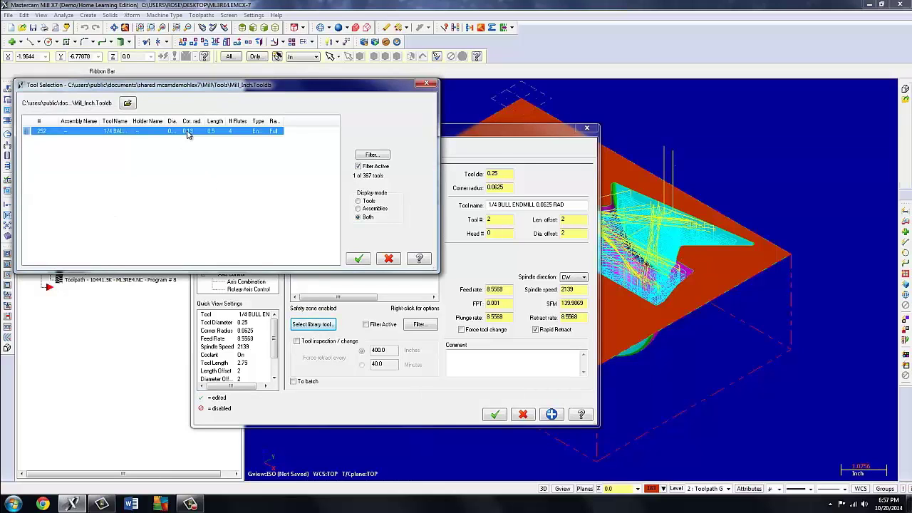
{"action": "left_click", "coordinate": [358, 259]}
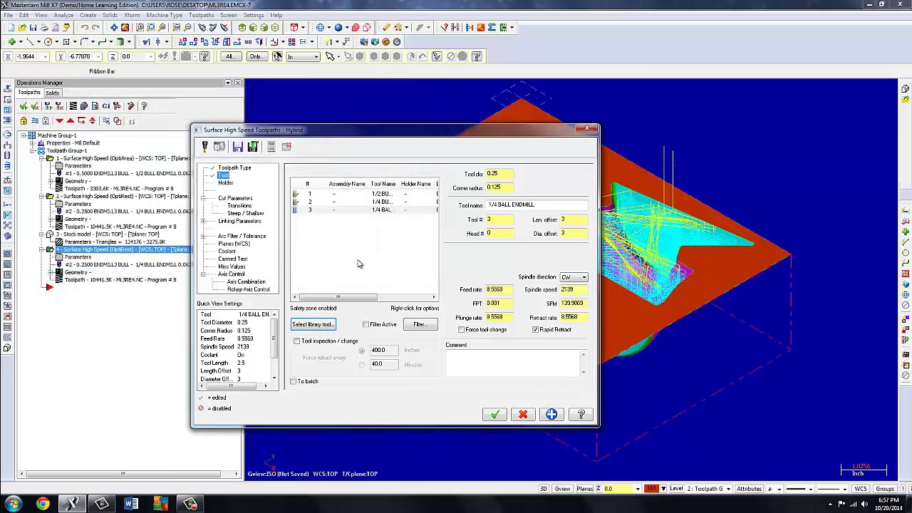
Enter the comment "Finish Cavity areas" for the Hybrid toolpath.
{"action": "left_click", "coordinate": [460, 363]}
{"action": "type", "text": "Finish Cavity areas"}
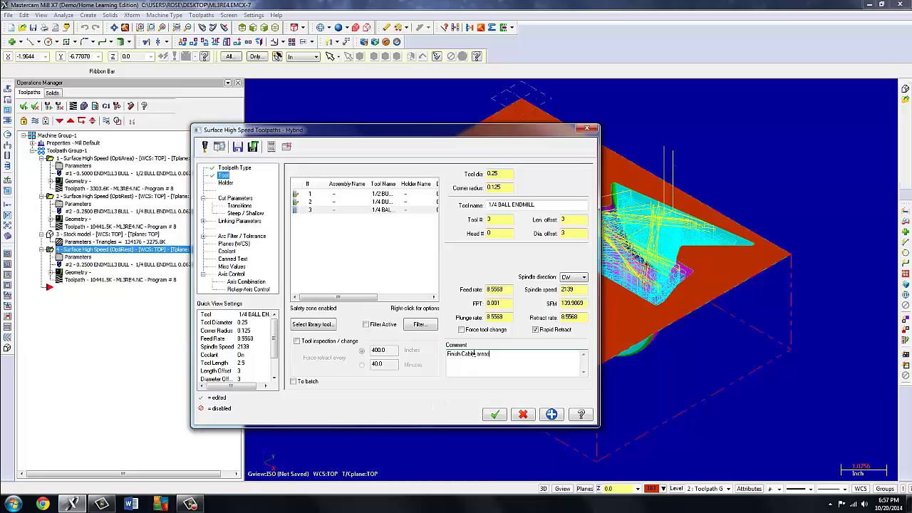
{"action": "key", "text": "BackSpace"}
{"action": "type", "text": "vity"}
Set the Hybrid cut to 0.02 Z stepdown, 45 limiting angle and 0.02 3D stepover, with 0 stock left on walls and floors.
{"action": "left_click", "coordinate": [235, 200]}
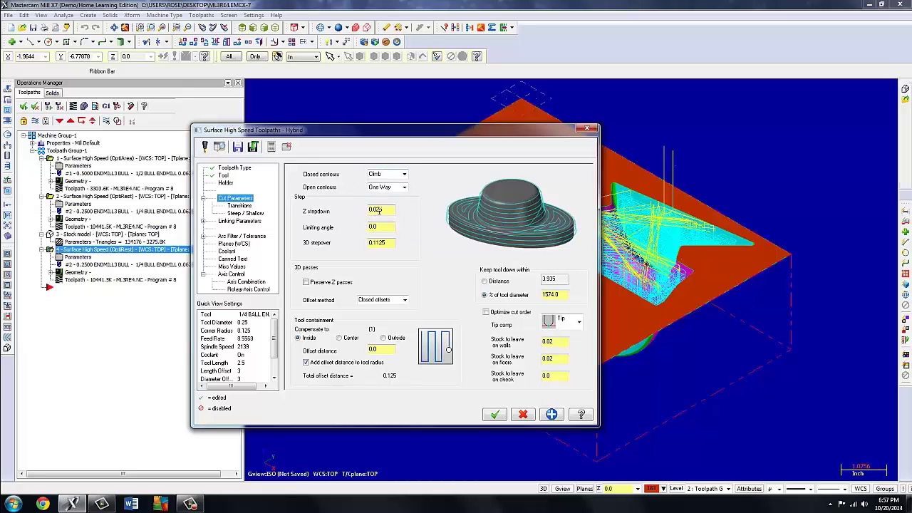
{"action": "left_click_drag", "start_coordinate": [382, 209], "coordinate": [366, 209]}
{"action": "left_click_drag", "start_coordinate": [384, 227], "coordinate": [367, 226]}
{"action": "type", "text": "45"}
{"action": "left_click", "coordinate": [387, 242]}
{"action": "type", "text": ".02"}
{"action": "left_click", "coordinate": [238, 206]}
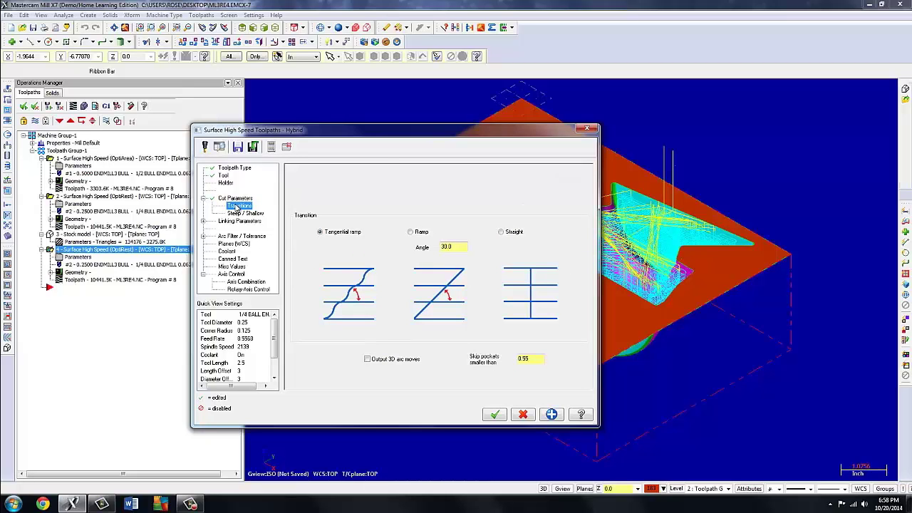
{"action": "left_click", "coordinate": [237, 199]}
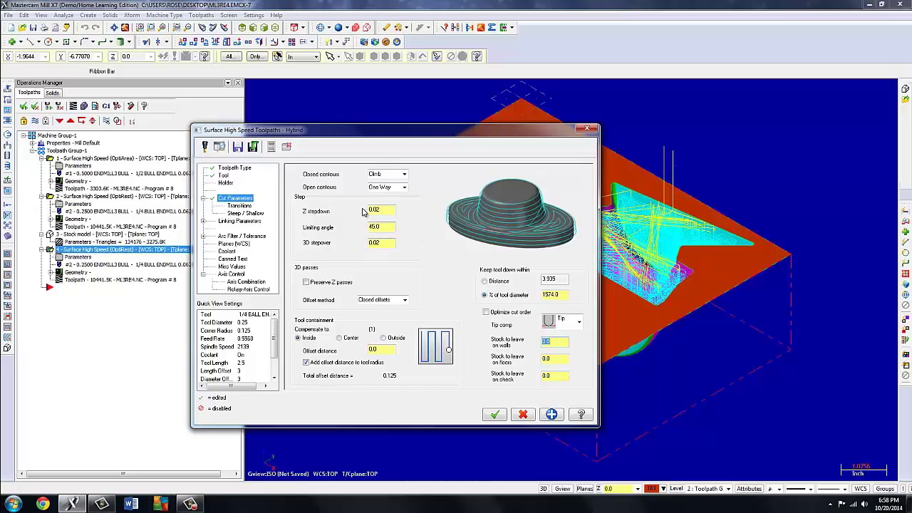
Review the linking parameters, accept the Hybrid settings and regenerate the toolpath.
{"action": "left_click", "coordinate": [249, 225]}
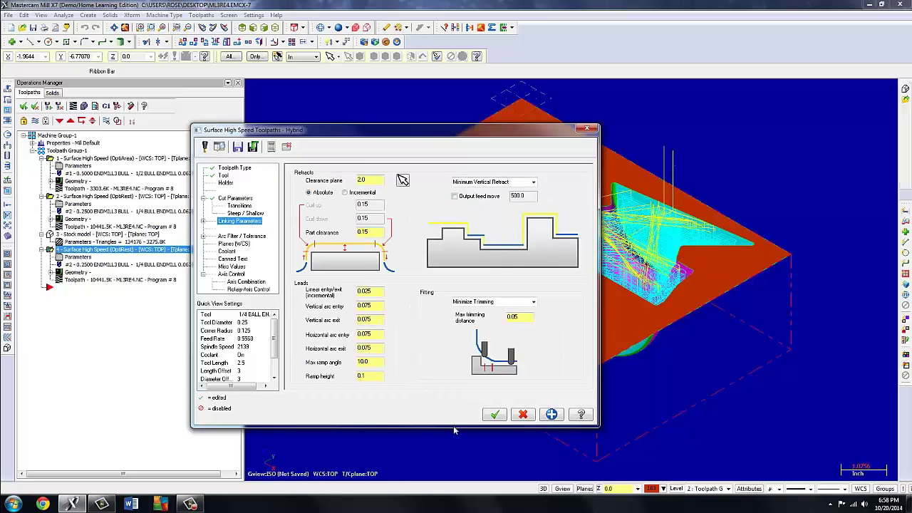
{"action": "left_click", "coordinate": [494, 415]}
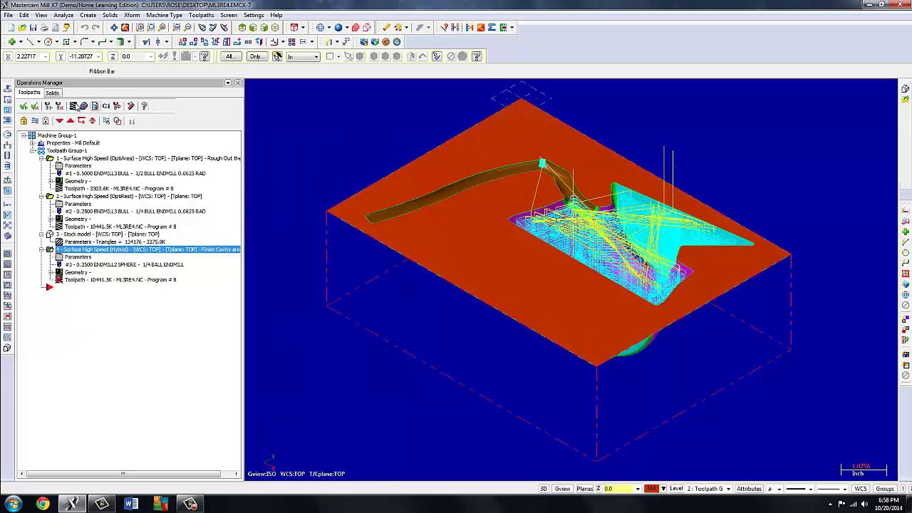
{"action": "left_click", "coordinate": [60, 106]}
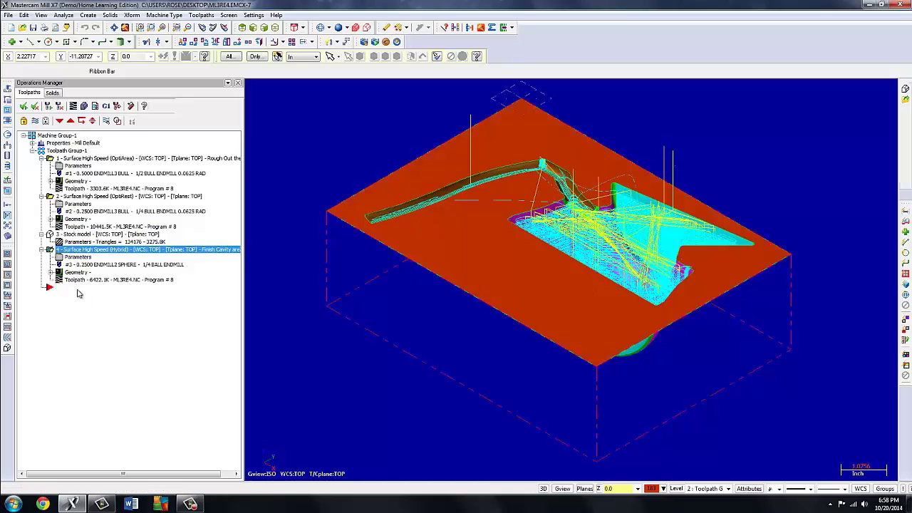
Verify the Hybrid finishing toolpath by running its simulation at maximum speed in an enlarged simulator window.
{"action": "left_click", "coordinate": [83, 106]}
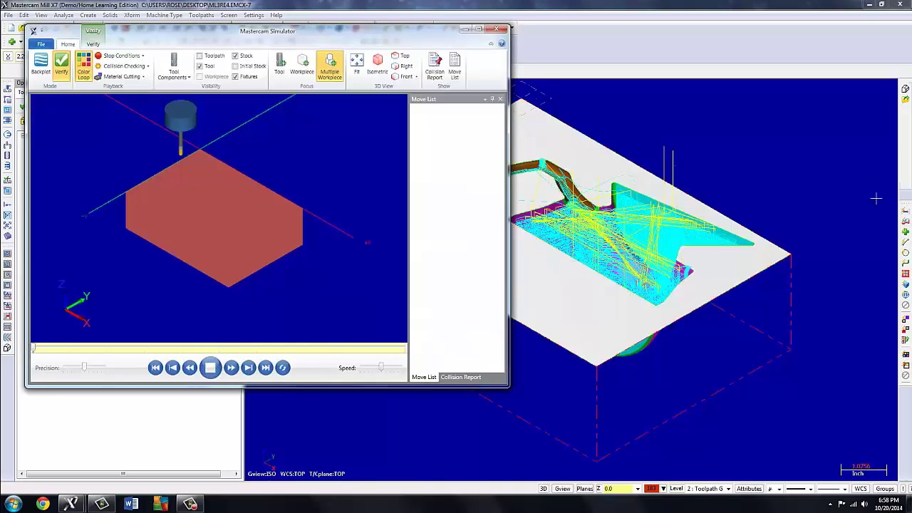
{"action": "left_click", "coordinate": [210, 368]}
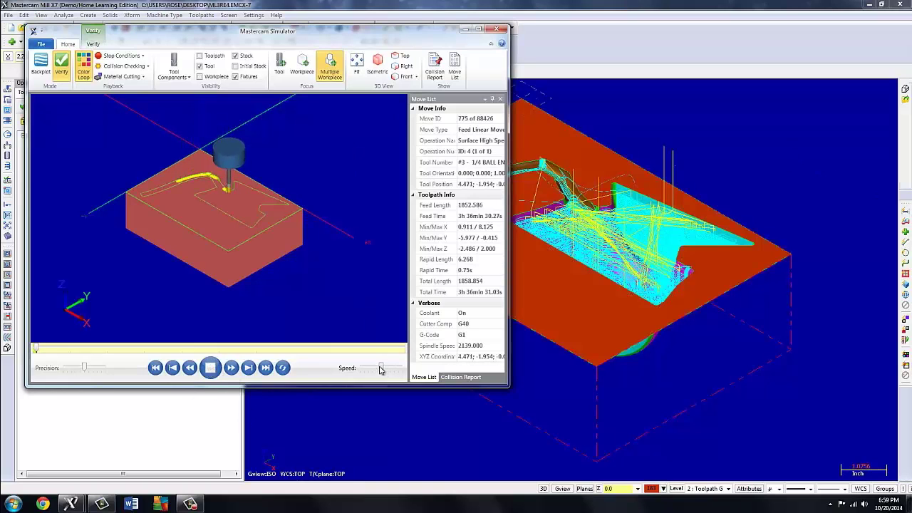
{"action": "left_click_drag", "start_coordinate": [385, 369], "coordinate": [398, 369]}
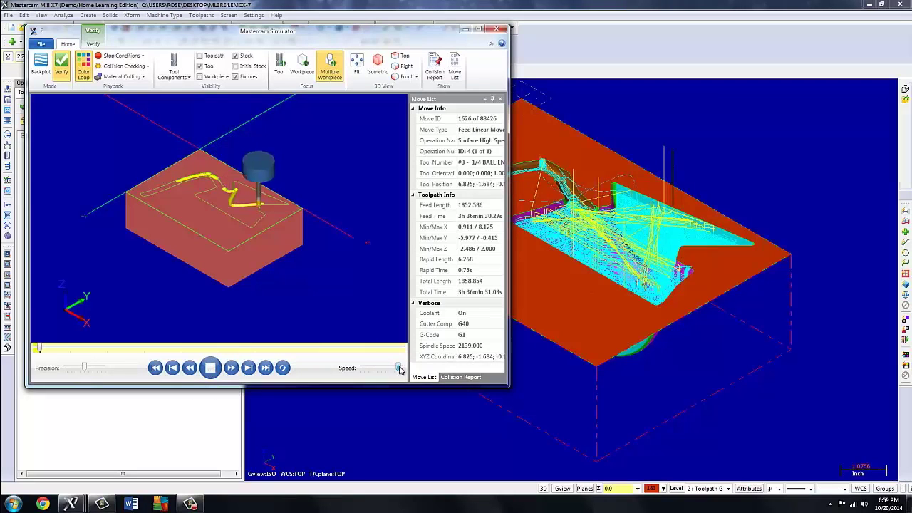
{"action": "left_click", "coordinate": [479, 30]}
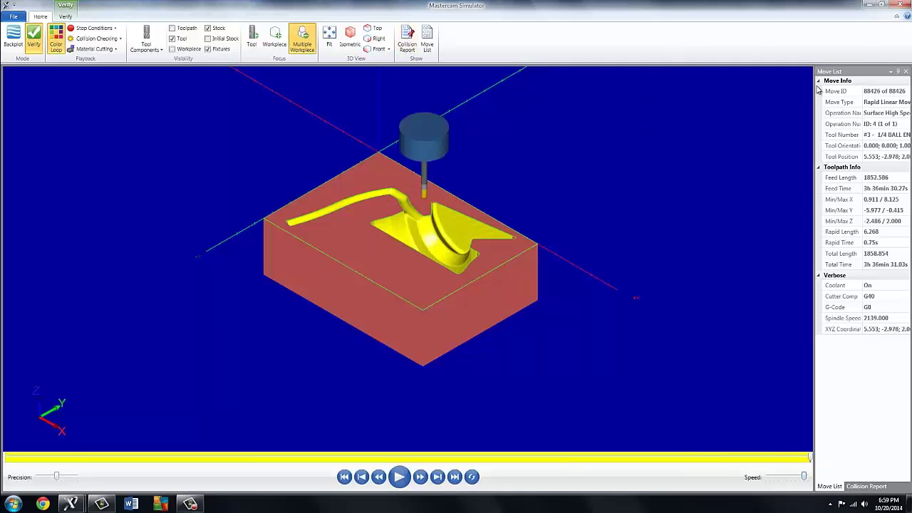
{"action": "left_click", "coordinate": [901, 6]}
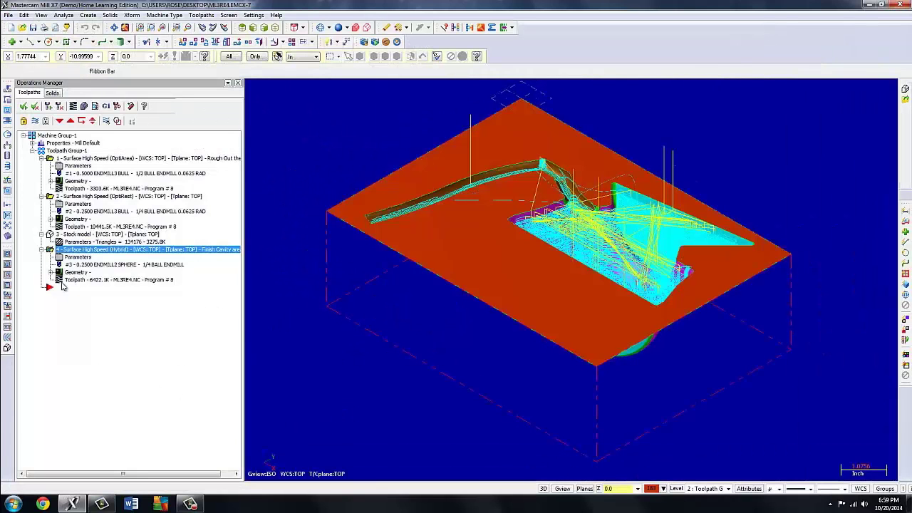
Duplicate the Hybrid operation at the end of the toolpath group and change the copy's finishing type to Scallop.
{"action": "right_click", "coordinate": [85, 253]}
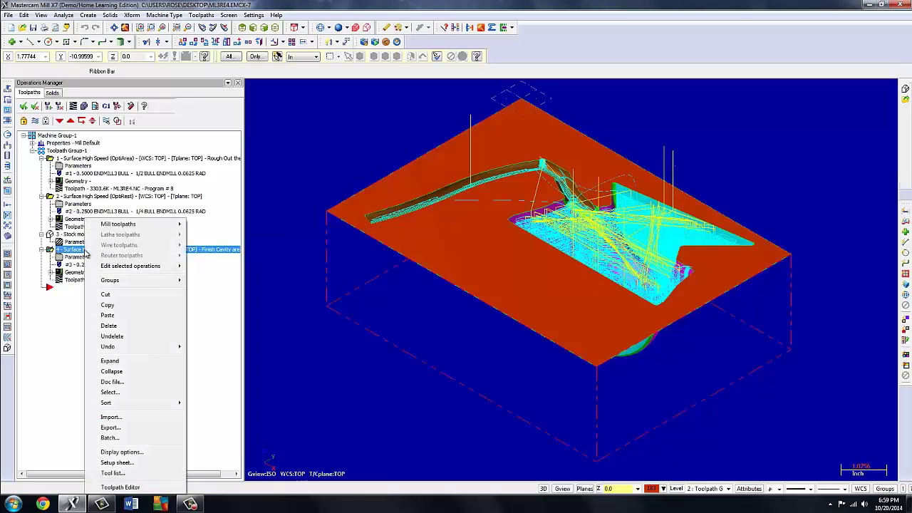
{"action": "left_click", "coordinate": [106, 307]}
{"action": "right_click", "coordinate": [64, 312]}
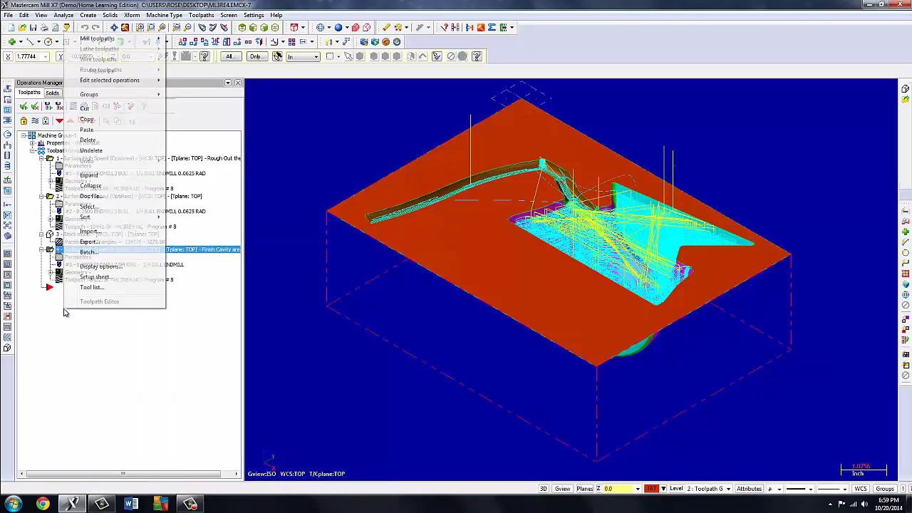
{"action": "left_click", "coordinate": [86, 129]}
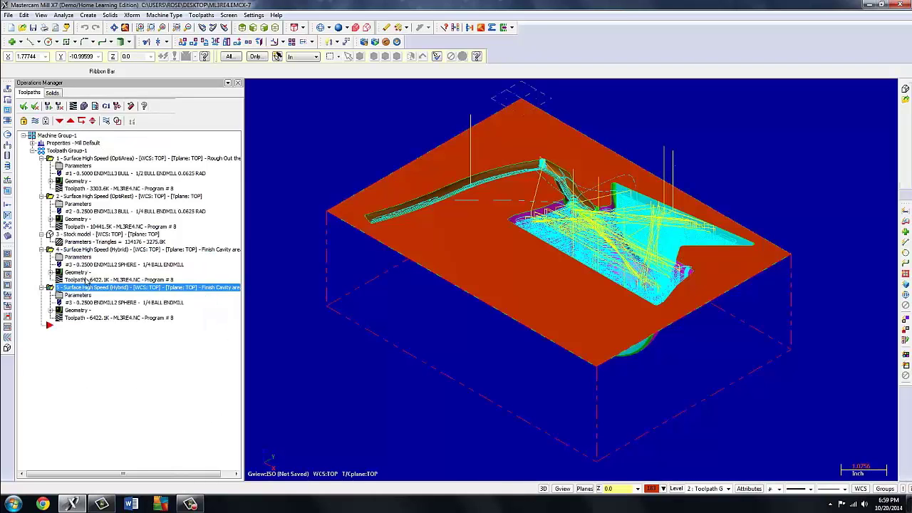
{"action": "left_click", "coordinate": [68, 296]}
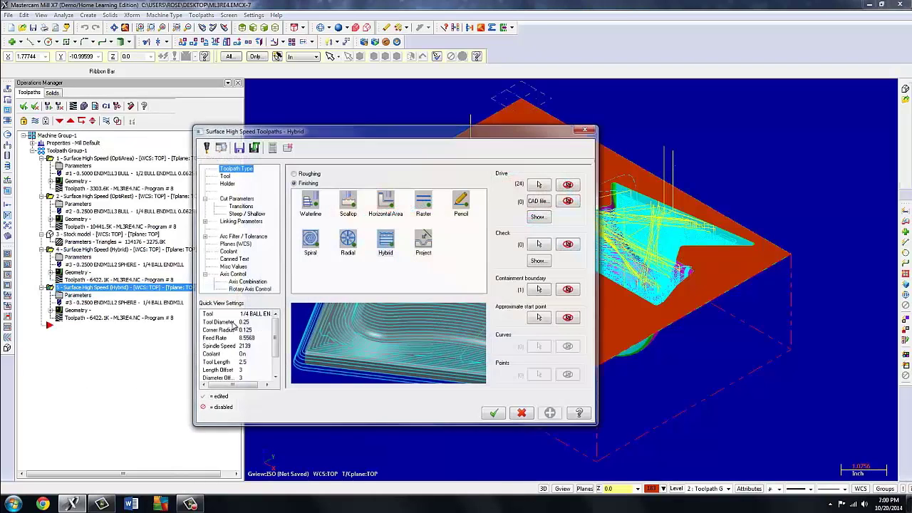
{"action": "left_click", "coordinate": [347, 203]}
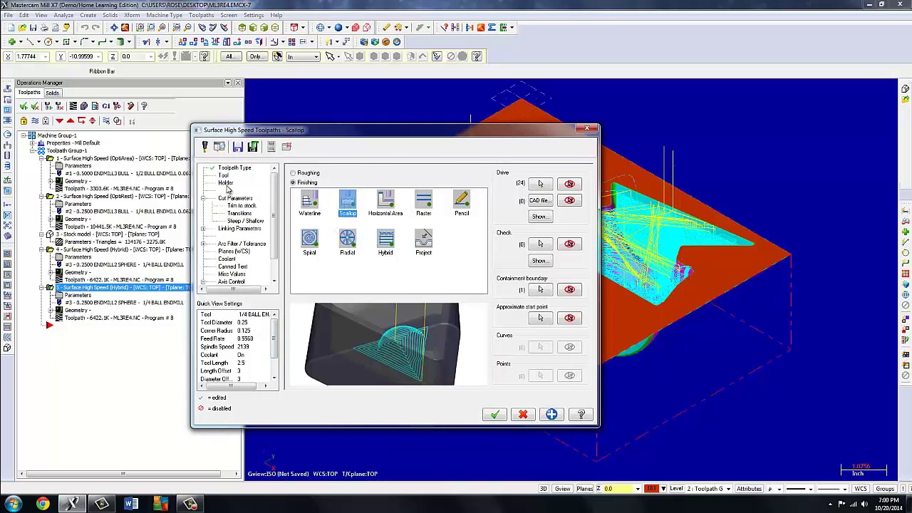
Create a new end mill for the Scallop toolpath with a 0.125 cutting diameter and an overall length of 4.
{"action": "left_click", "coordinate": [223, 176]}
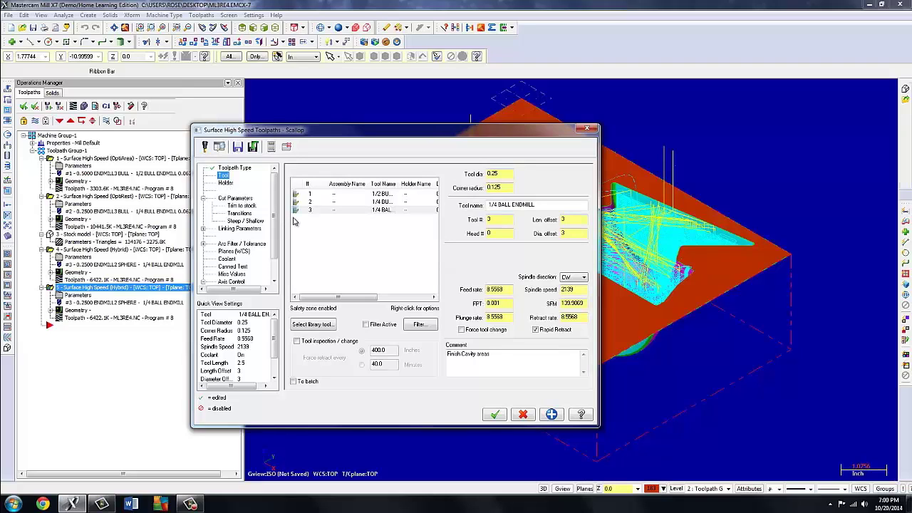
{"action": "right_click", "coordinate": [401, 294]}
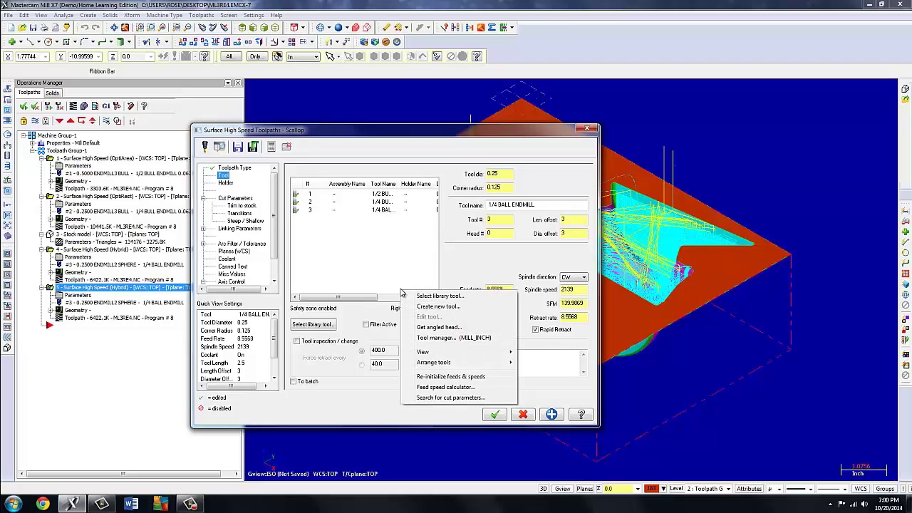
{"action": "left_click", "coordinate": [434, 305]}
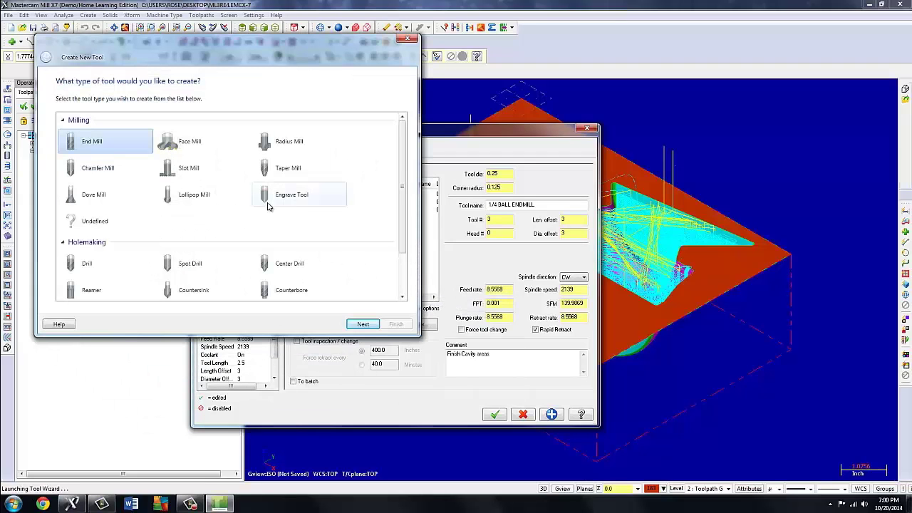
{"action": "left_click", "coordinate": [90, 145]}
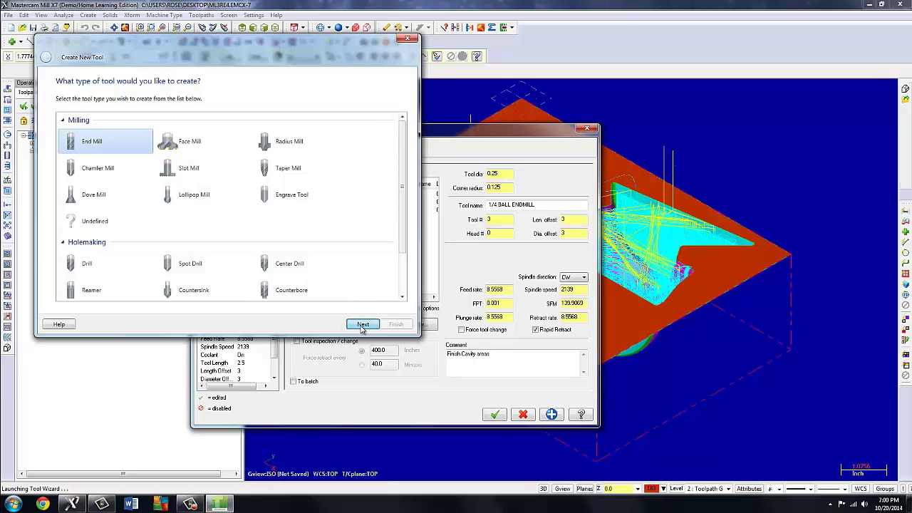
{"action": "left_click", "coordinate": [362, 325]}
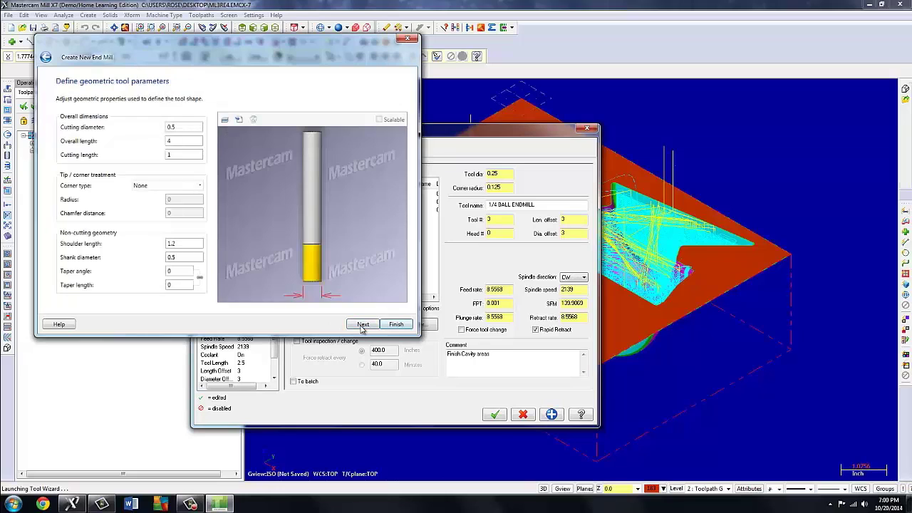
{"action": "double_click", "coordinate": [176, 127]}
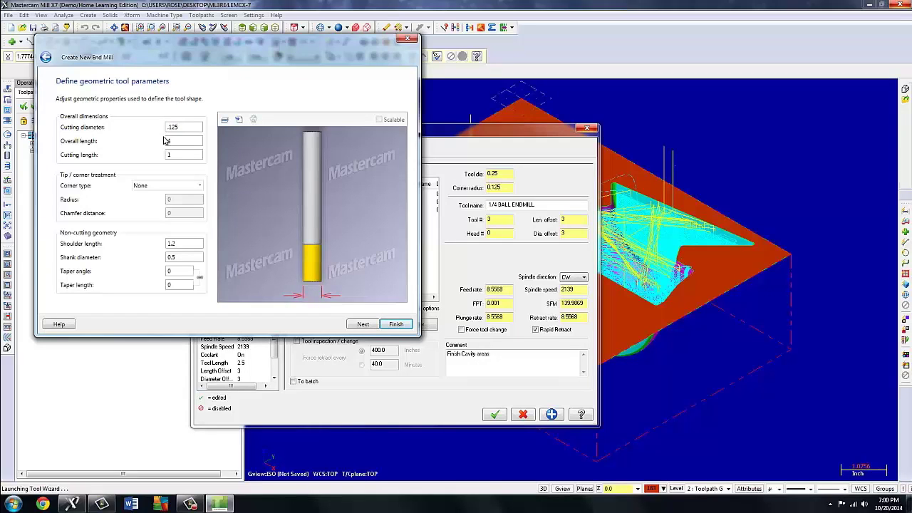
{"action": "key", "text": "Tab"}
{"action": "type", "text": "4"}
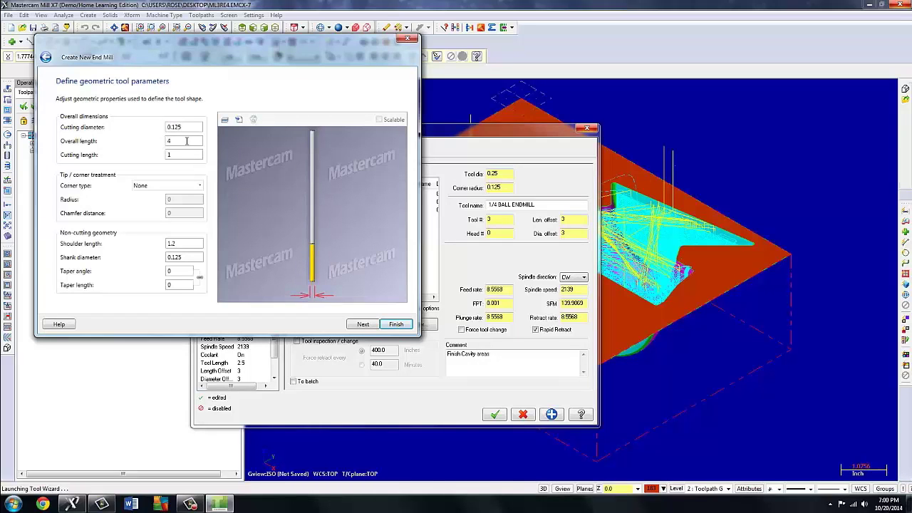
{"action": "key", "text": "Tab"}
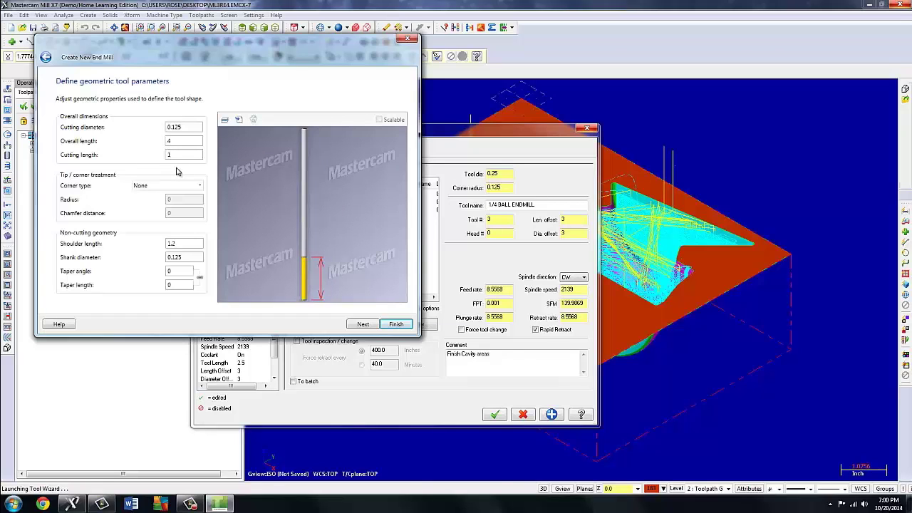
Give the new end mill a Full Radius corner type, finish creating it and select it for the toolpath.
{"action": "left_click", "coordinate": [199, 185]}
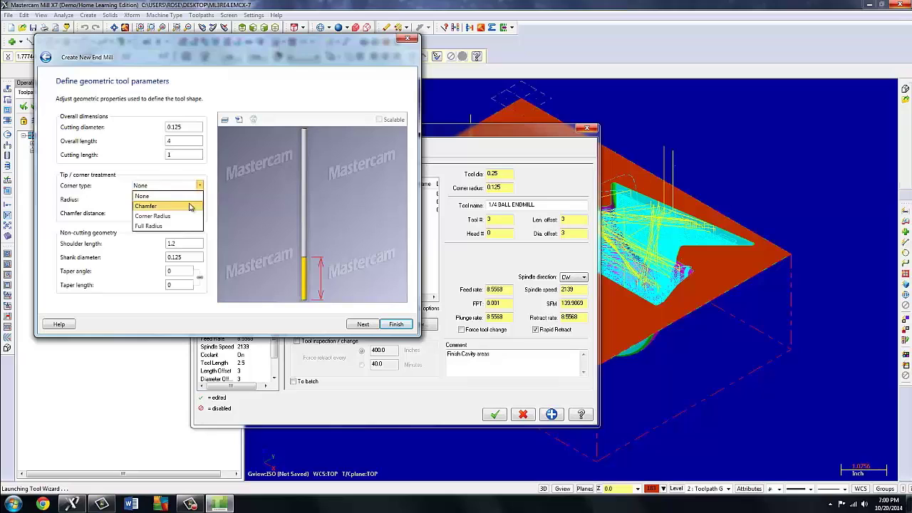
{"action": "left_click", "coordinate": [151, 225]}
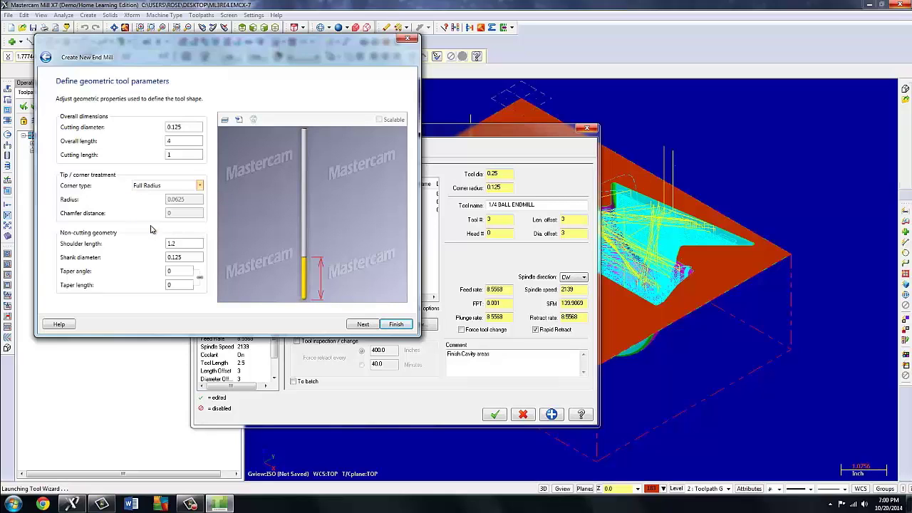
{"action": "left_click", "coordinate": [393, 323]}
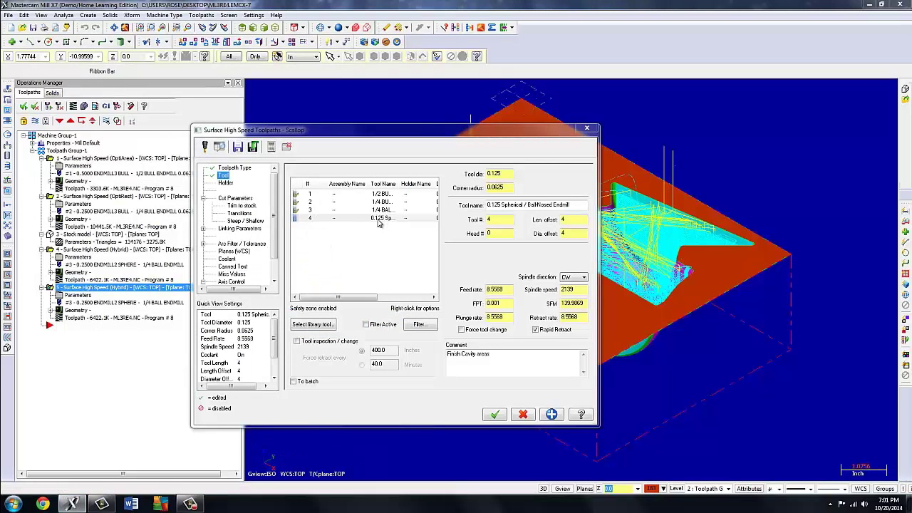
{"action": "left_click", "coordinate": [378, 219]}
Reword the Scallop operation's comment to "Finish Remaining Cavity".
{"action": "left_click", "coordinate": [460, 358]}
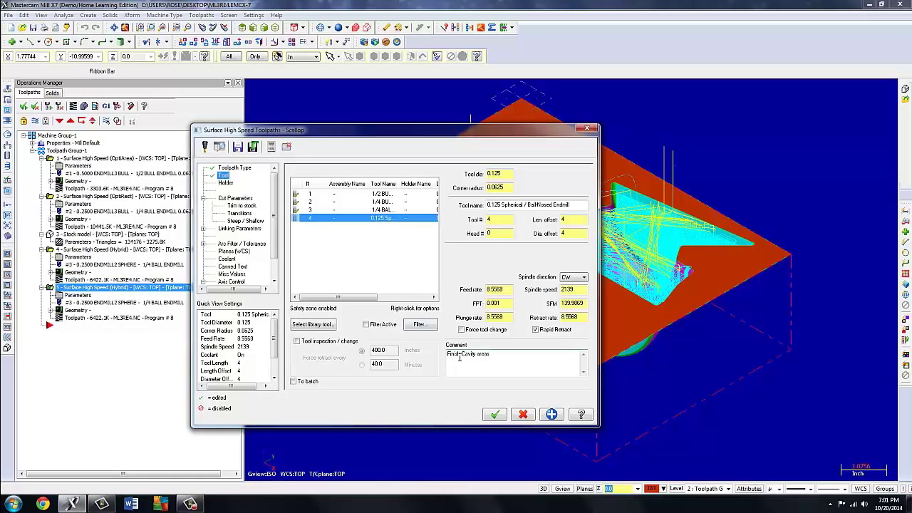
{"action": "left_click", "coordinate": [463, 354]}
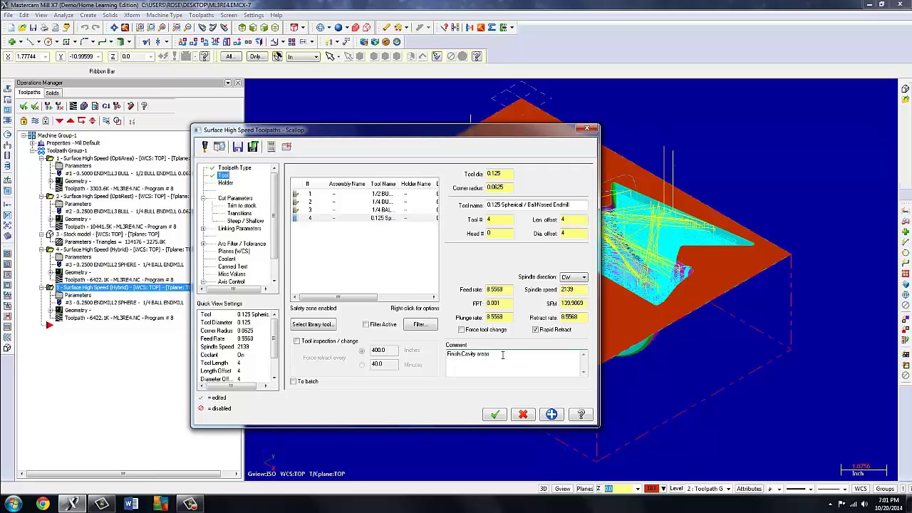
{"action": "type", "text": "Remaining Cavity"}
Set the Scallop stepover to 0.02 in the cut parameters, accept the settings and regenerate the toolpath.
{"action": "left_click", "coordinate": [236, 199]}
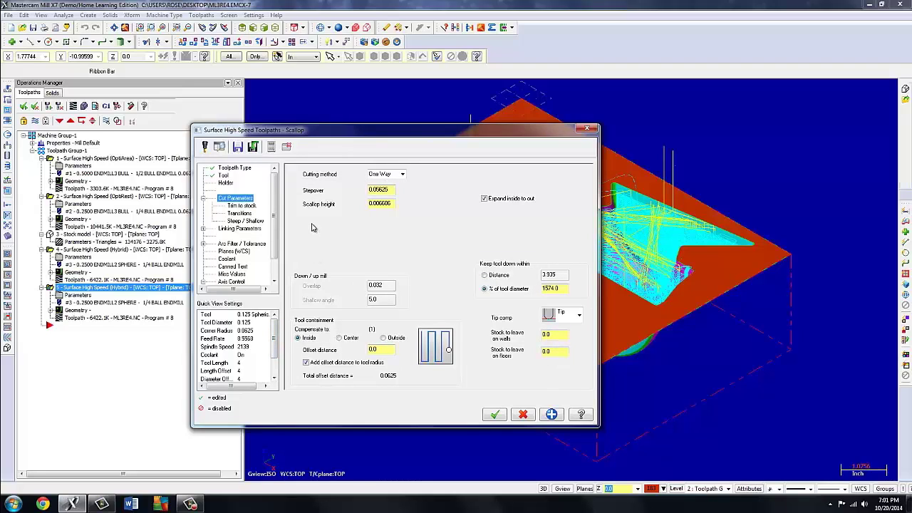
{"action": "double_click", "coordinate": [392, 189]}
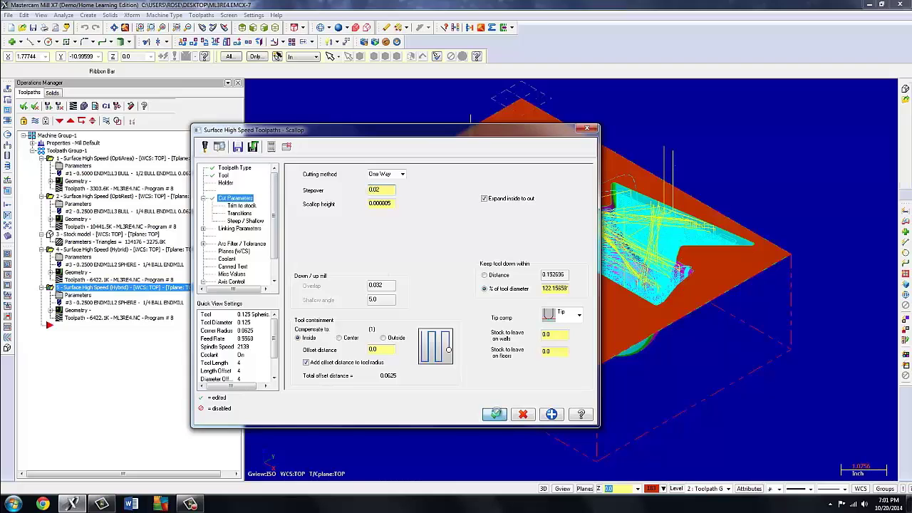
{"action": "left_click", "coordinate": [496, 413]}
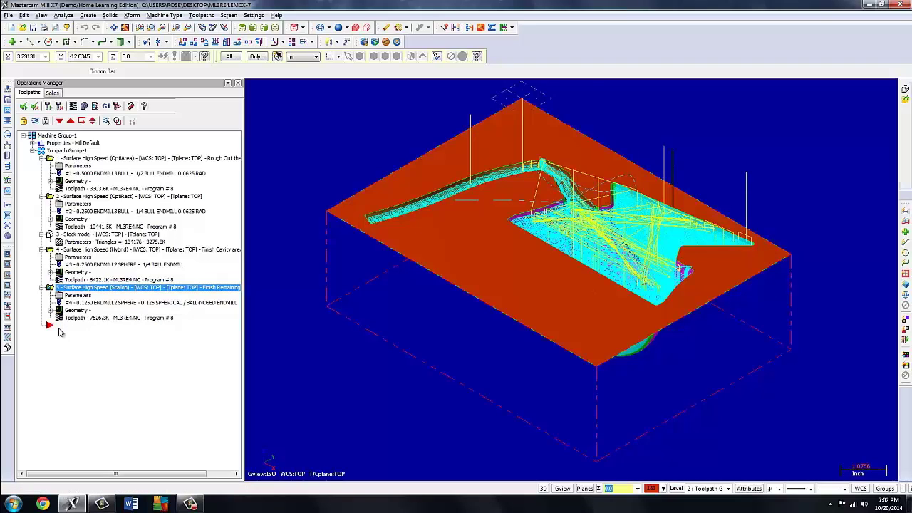
Hide the toolpath display and verify the Scallop operation alone by running its simulation, closing the simulator when it ends.
{"action": "key", "text": "t"}
{"action": "key", "text": "t"}
{"action": "key", "text": "t"}
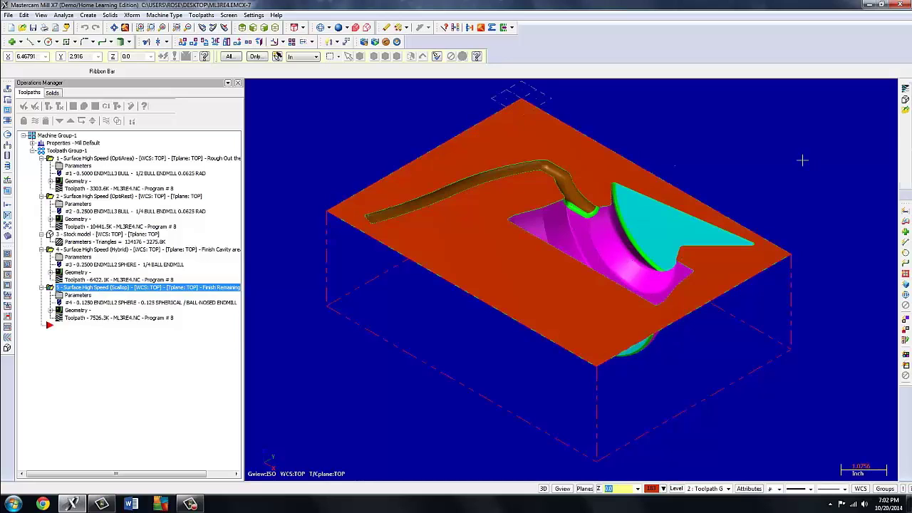
{"action": "left_click", "coordinate": [85, 106]}
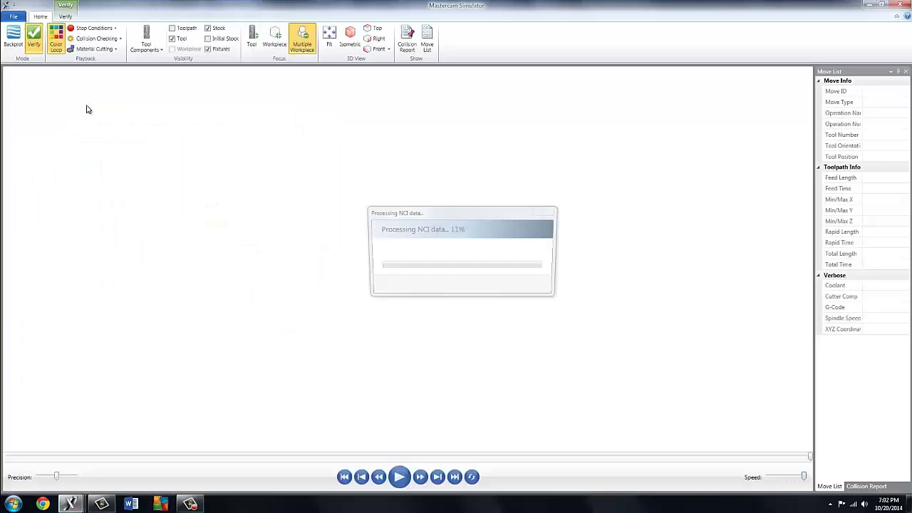
{"action": "left_click", "coordinate": [400, 477]}
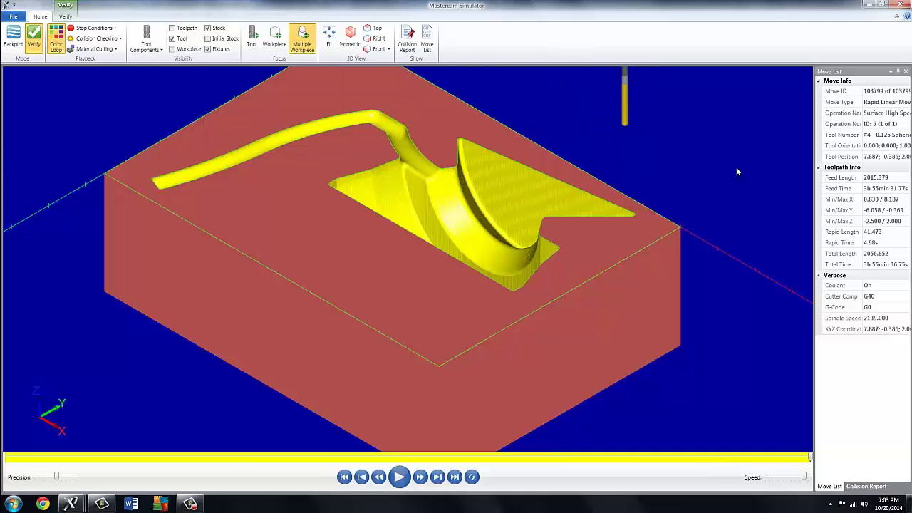
{"action": "left_click", "coordinate": [900, 5]}
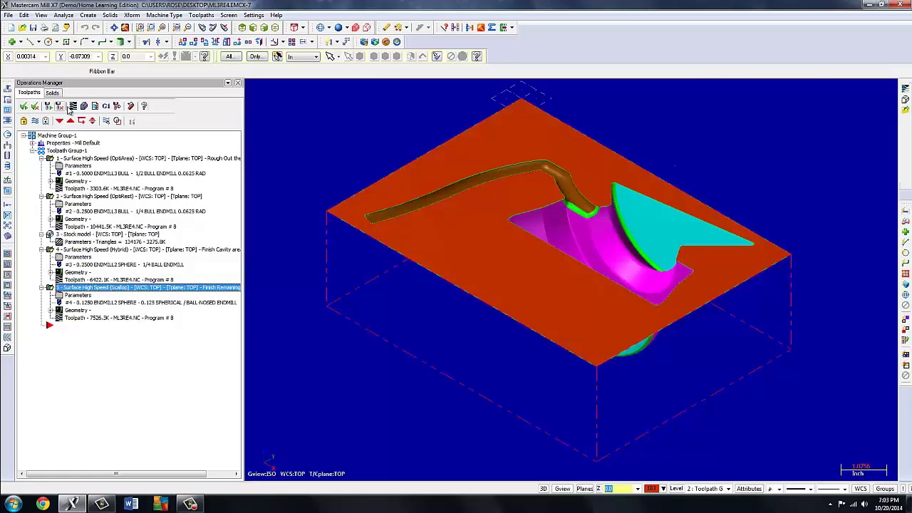
Verify all operations together in the simulator, inspect the cavity from several angles and fit the finished part in view.
{"action": "left_click", "coordinate": [85, 106]}
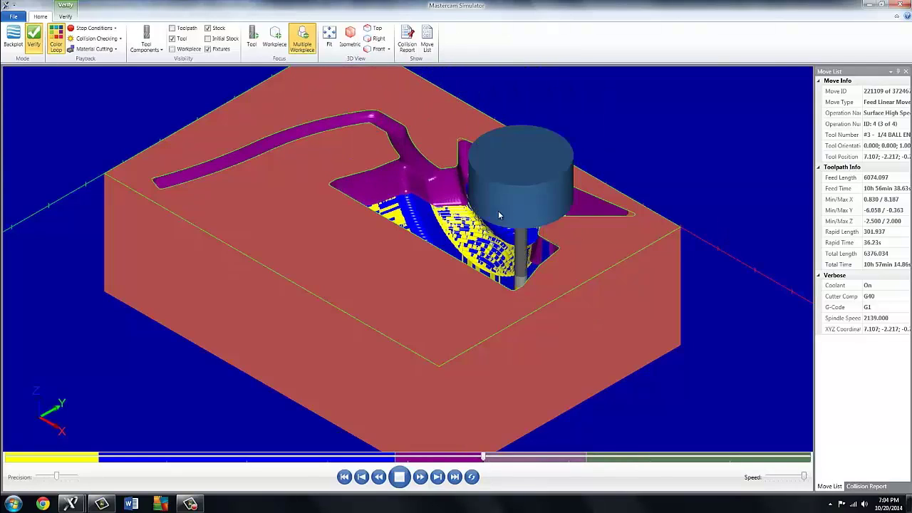
{"action": "middle_click_drag", "start_coordinate": [450, 183], "coordinate": [456, 213]}
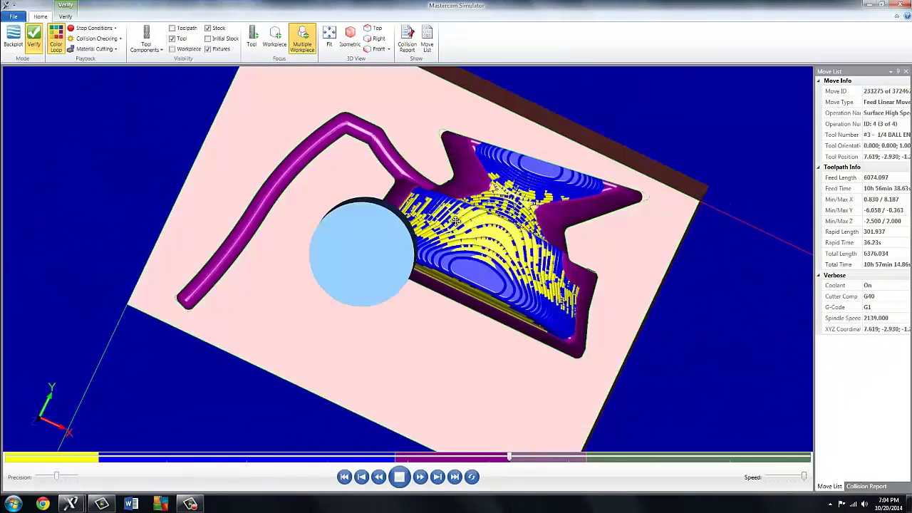
{"action": "left_click_drag", "start_coordinate": [455, 221], "coordinate": [470, 192]}
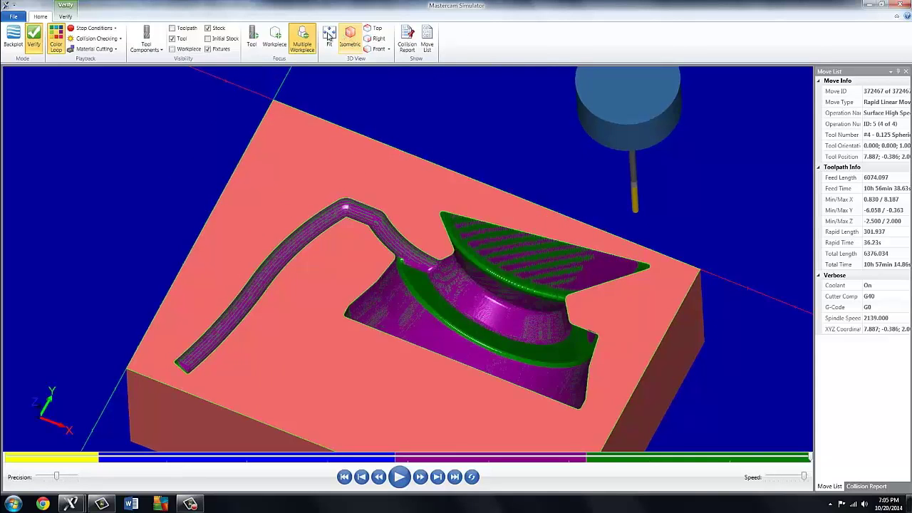
{"action": "left_click", "coordinate": [329, 37]}
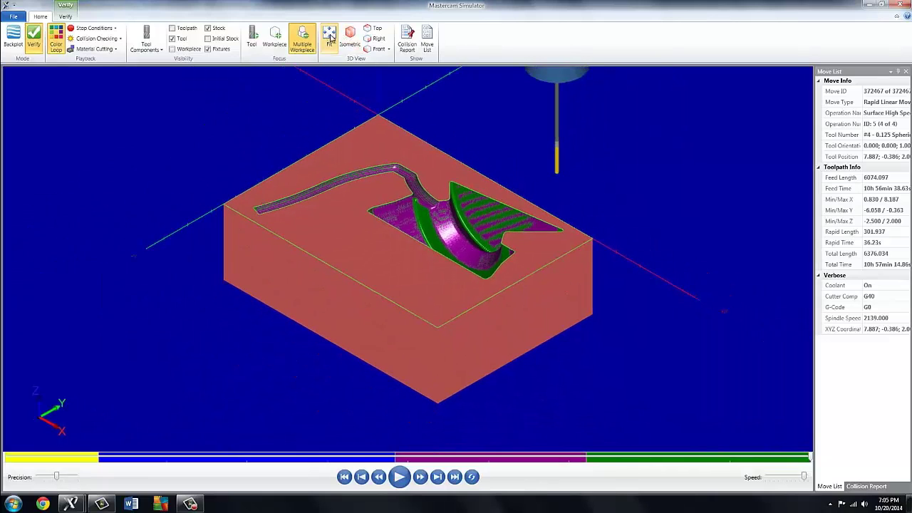